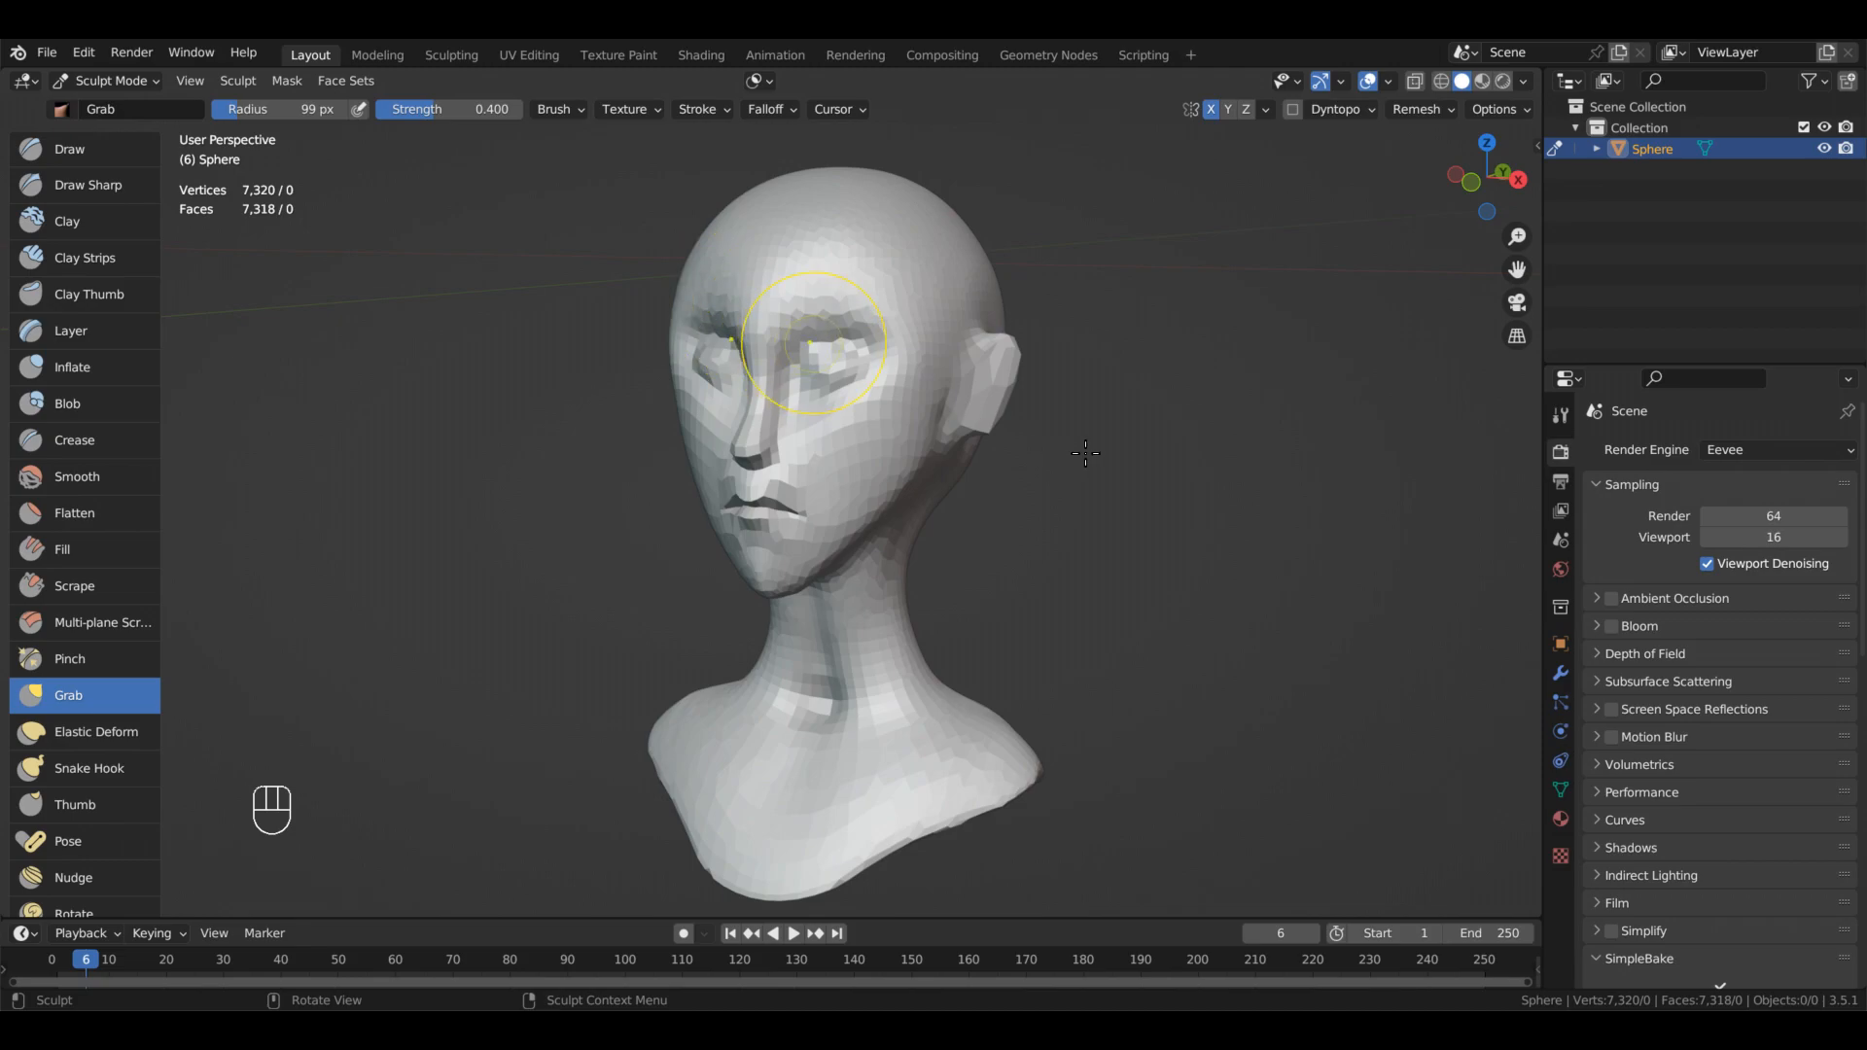
- Remesh the bust with the voxel size set to 0.0130 m
mouse_move(1168, 662)
middle_down()
mouse_move(1069, 647)
mouse_move(1179, 642)
mouse_move(1140, 631)
middle_up()
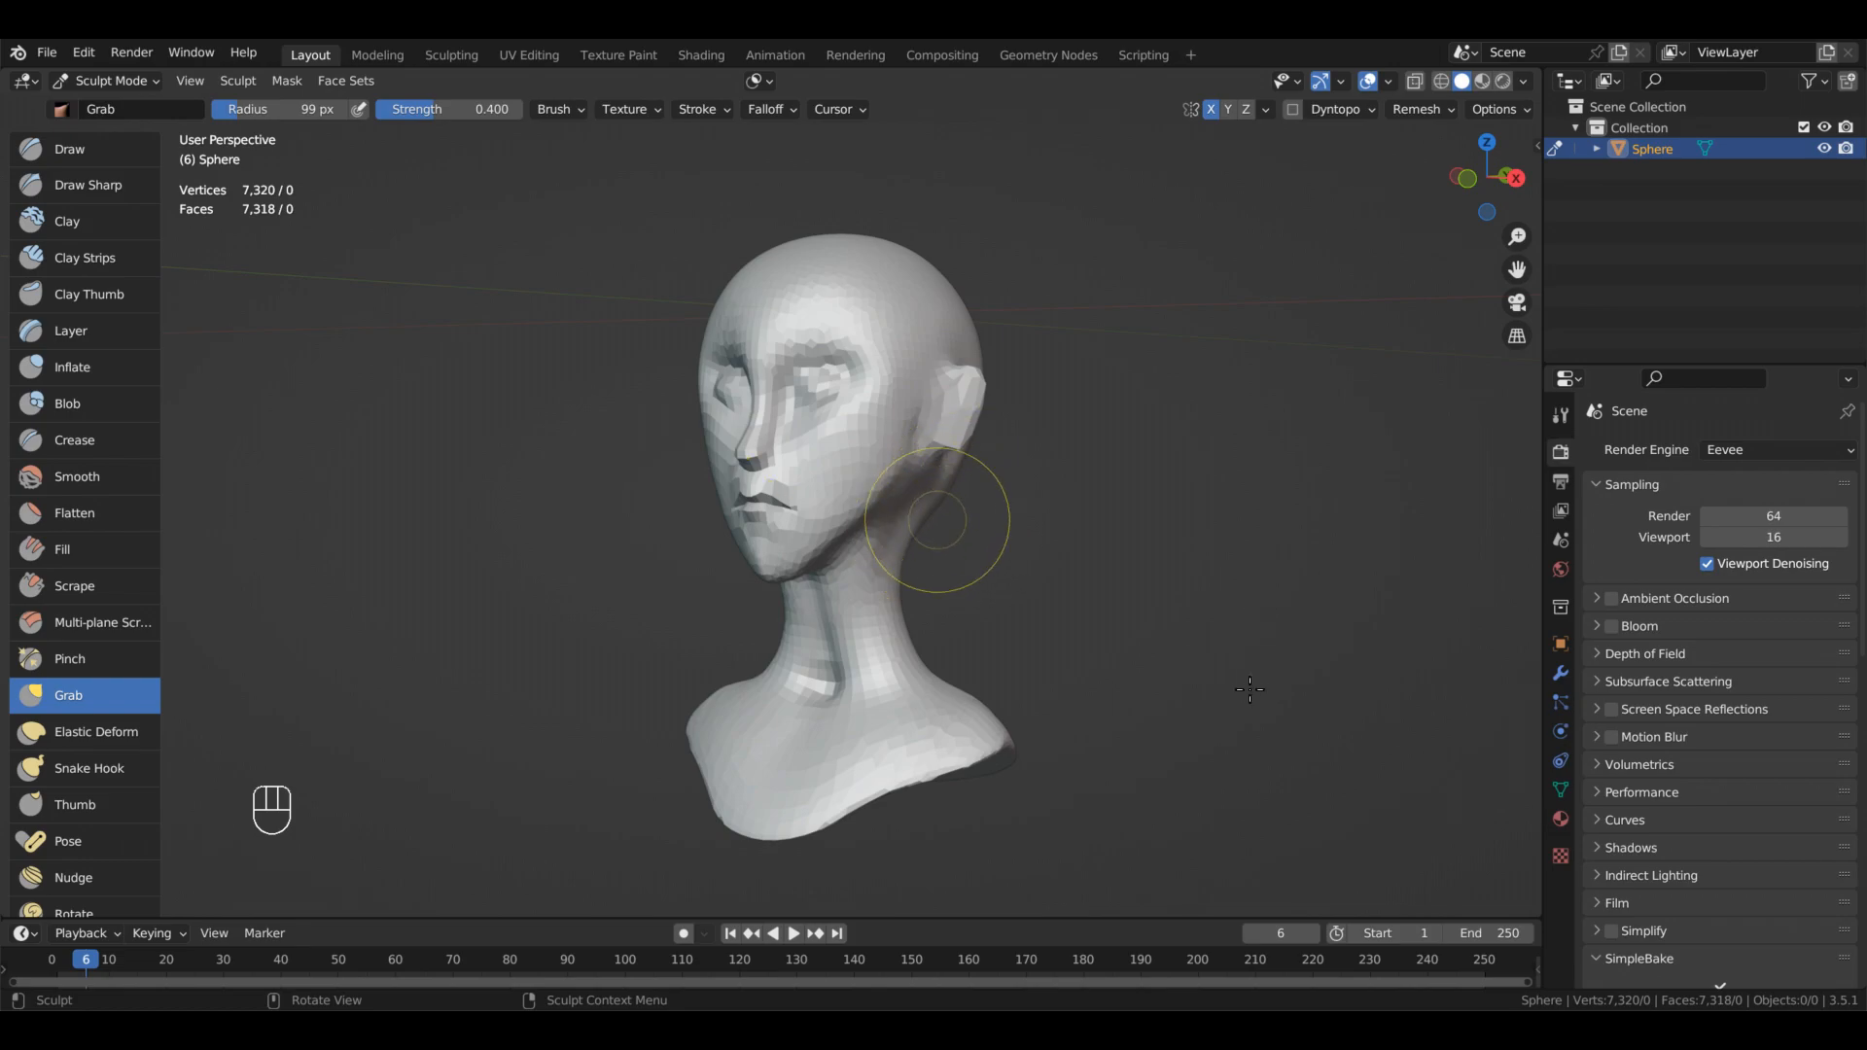
key(r)
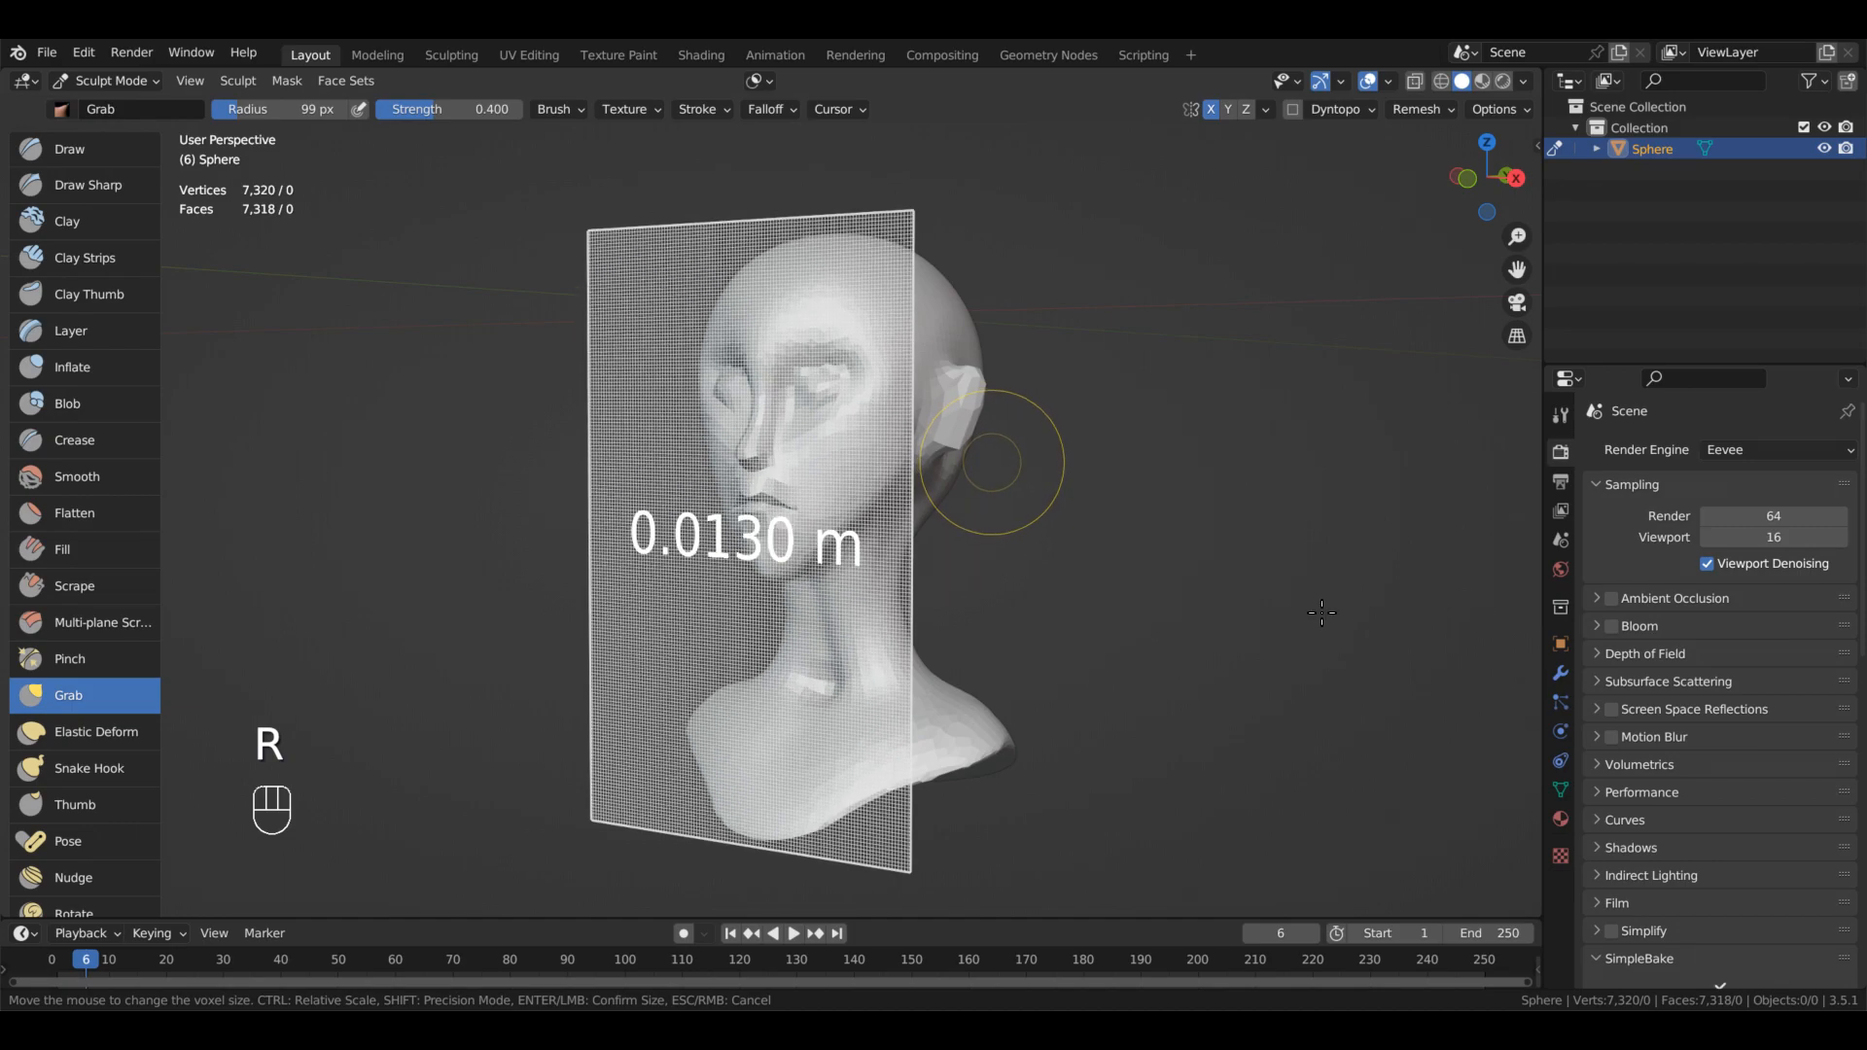
click(1321, 615)
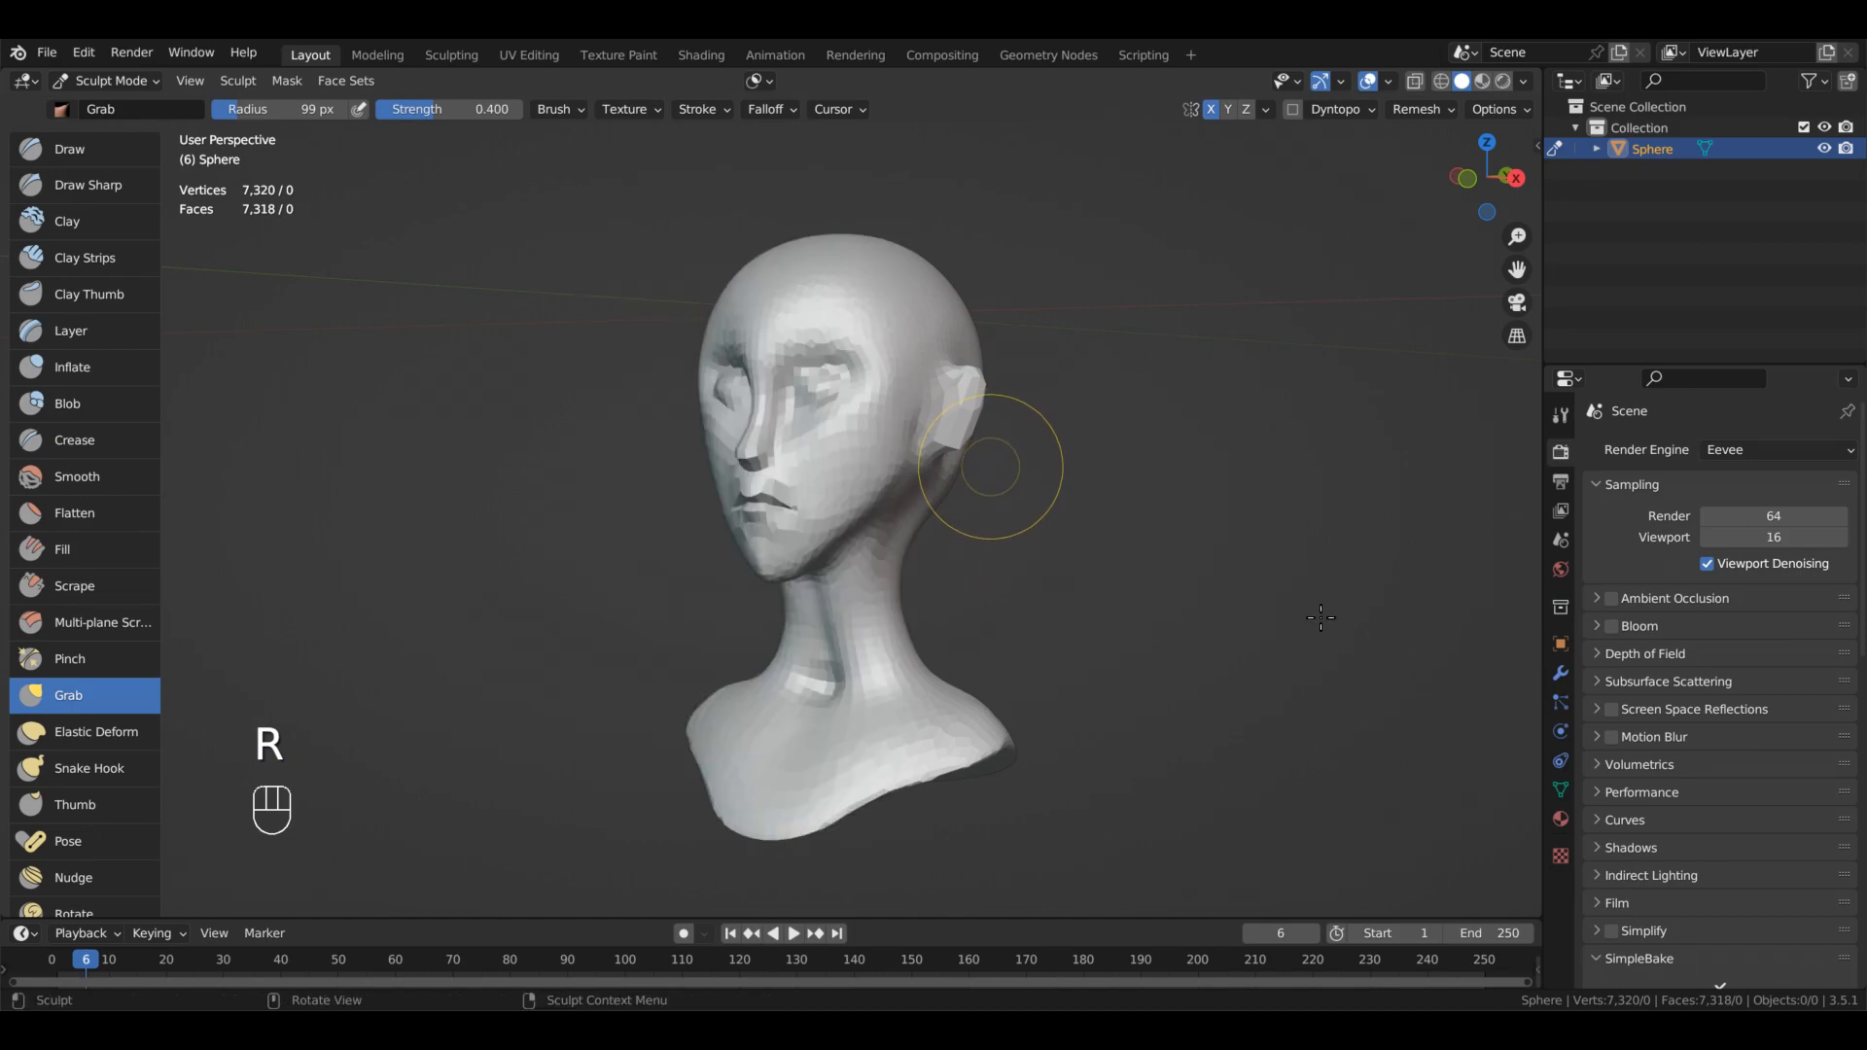
key(ctrl)
key(ctrl+r)
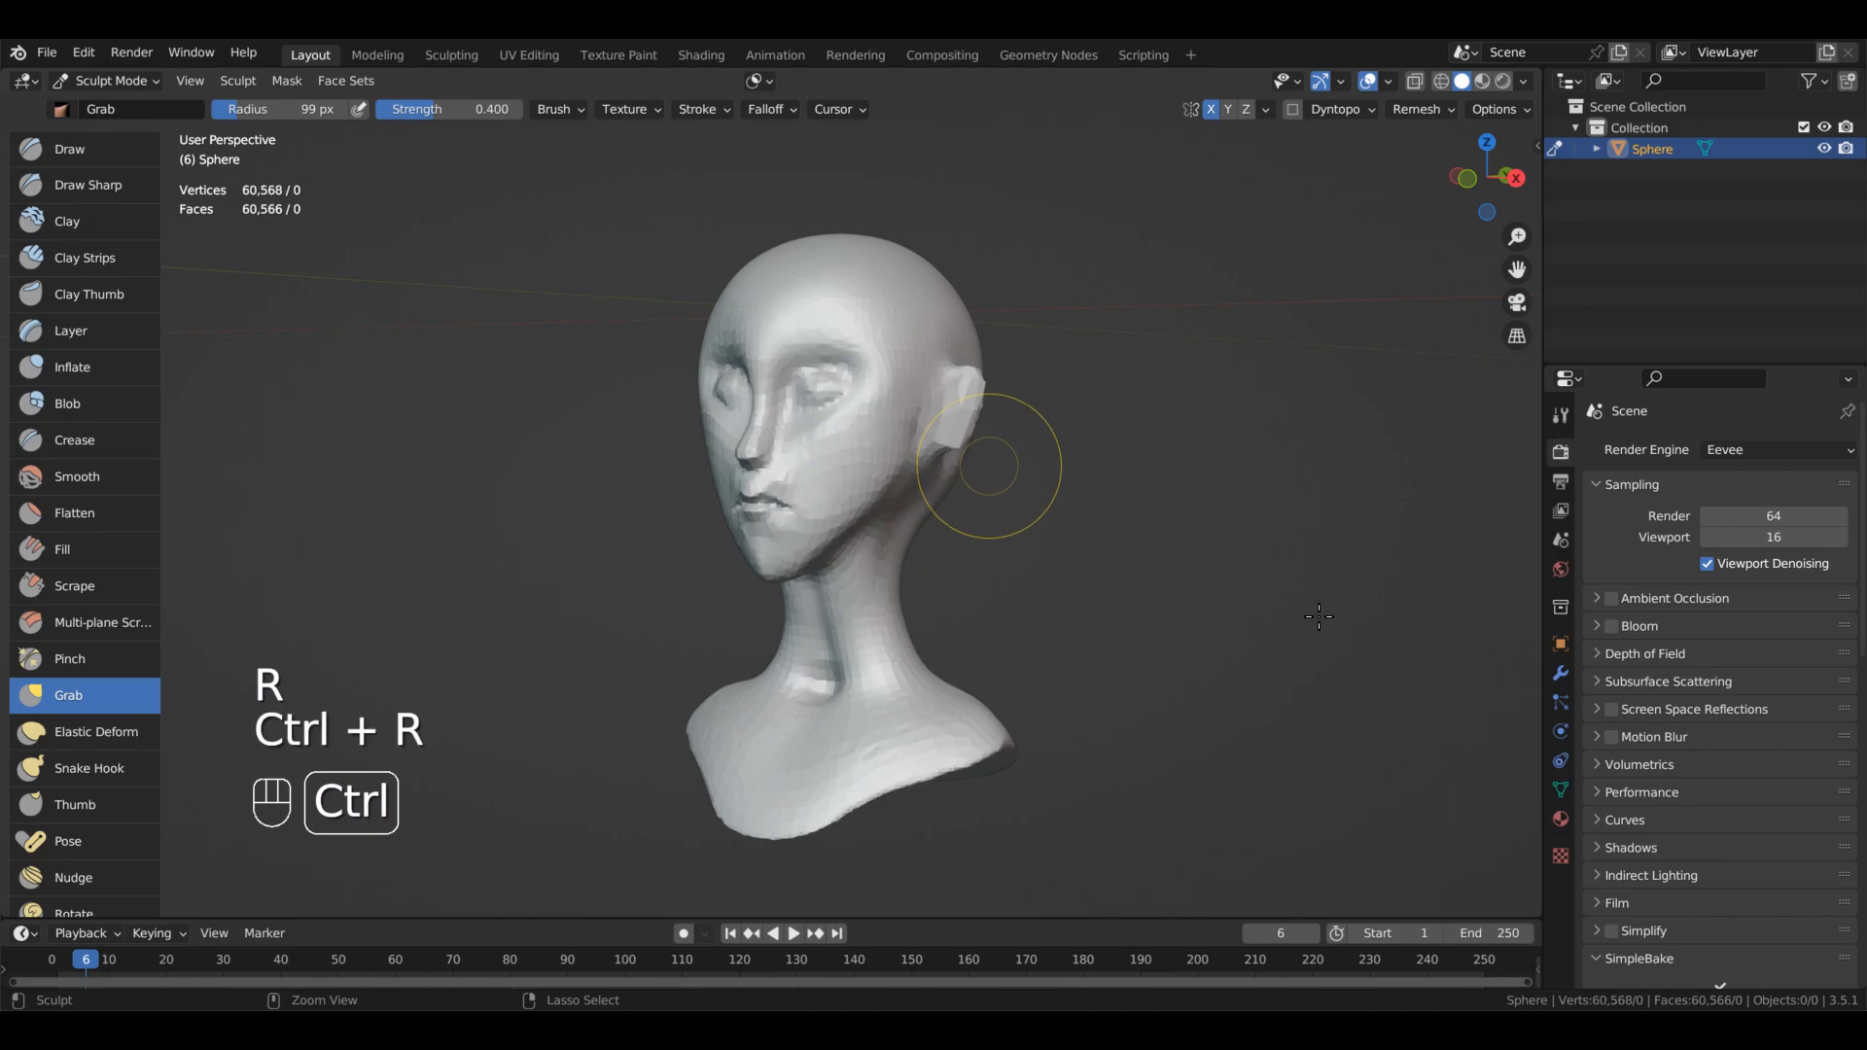
middle_drag(1318, 615, 1257, 618)
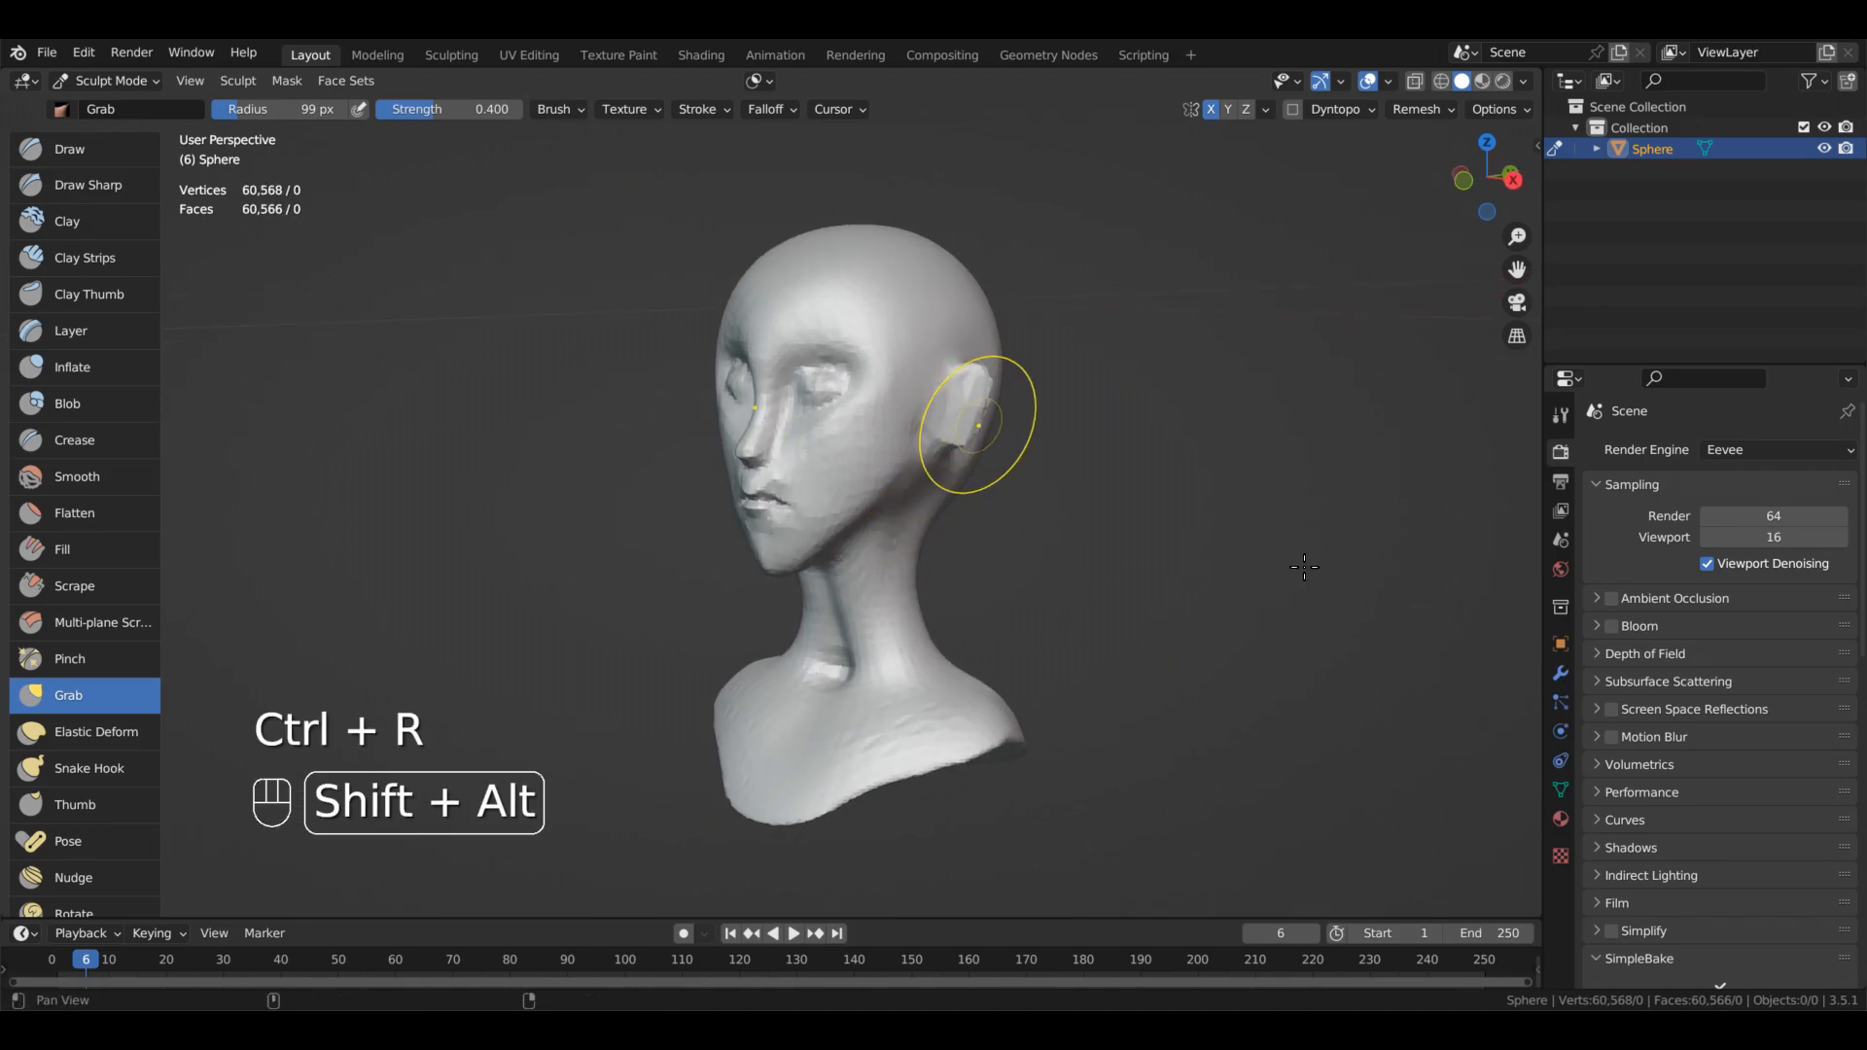
- Smooth the faceted head, face and neck using the Draw brush with its radius enlarged to 166 px
alt+shift+middle_drag(979, 421, 926, 474)
ctrl+alt+middle_drag(1282, 609, 1318, 619)
alt+shift+middle_drag(1410, 546, 1262, 601)
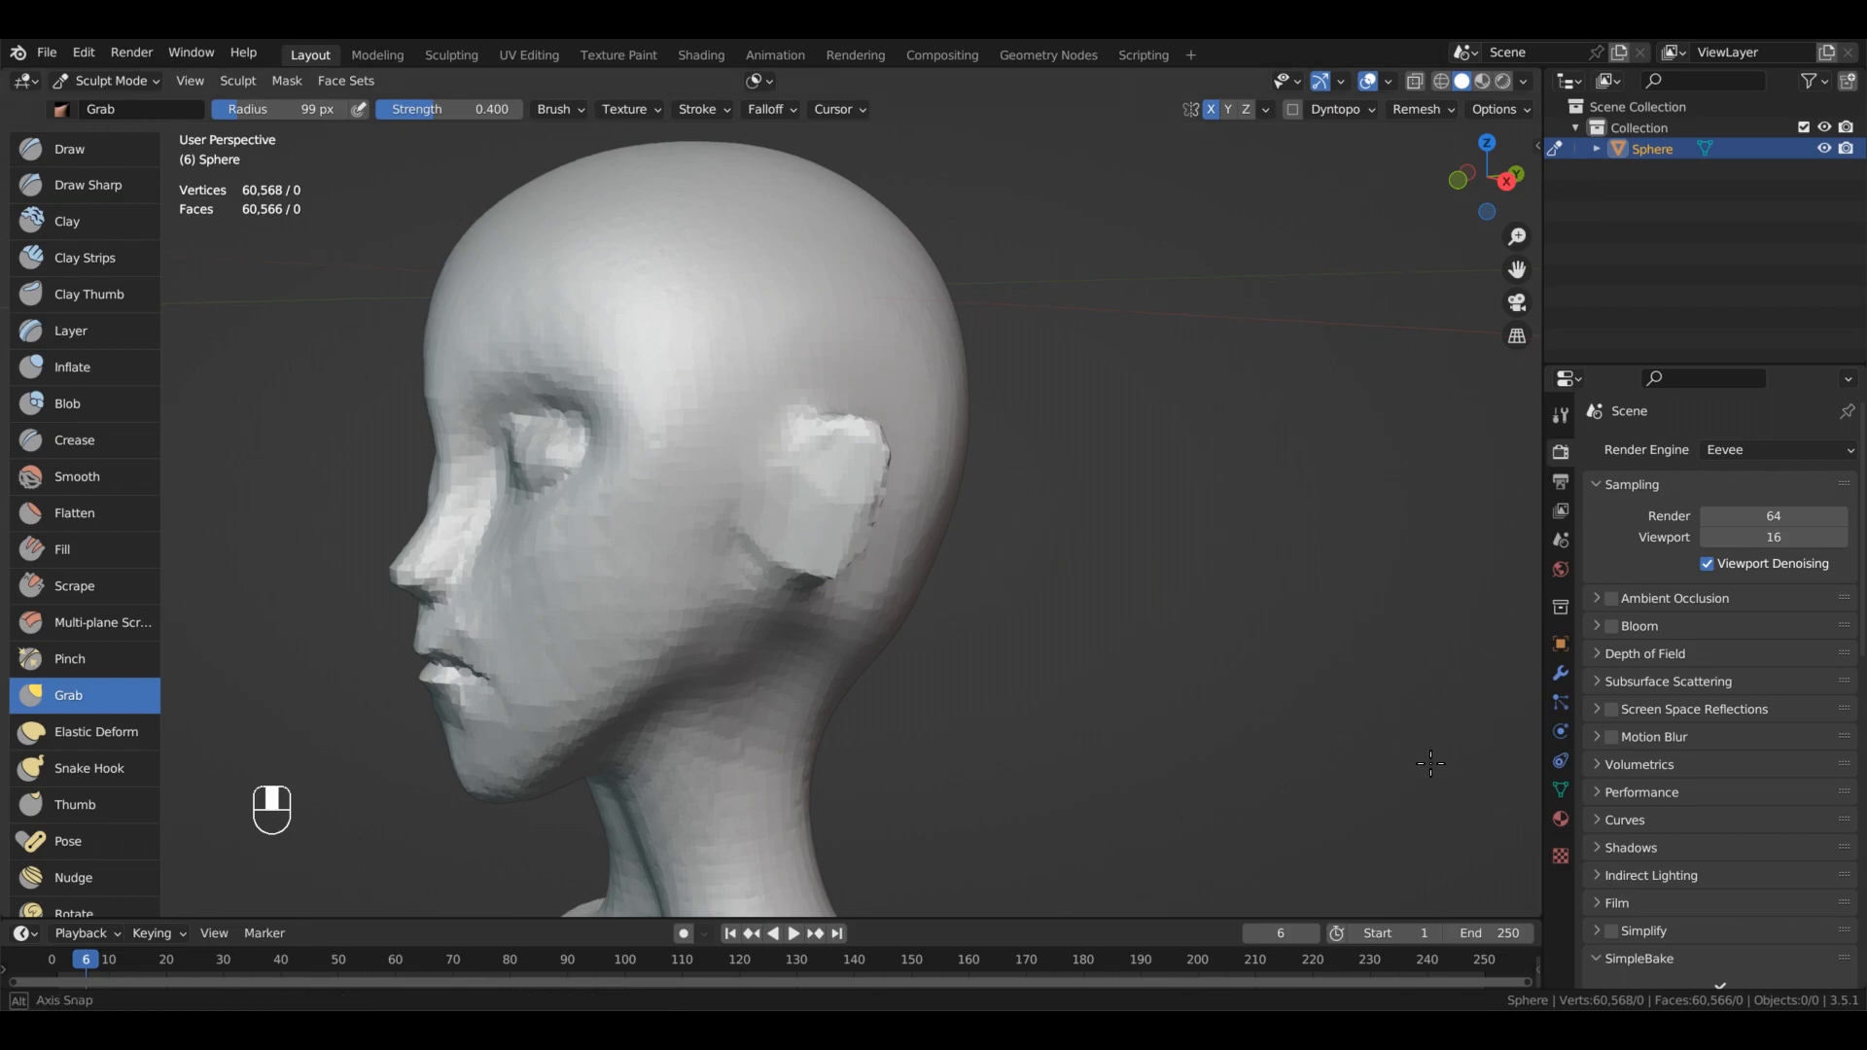
key(1)
key(bracketright)
key(bracketright)
key(bracketright)
key(bracketright)
key(bracketright)
middle_drag(1197, 539, 917, 673)
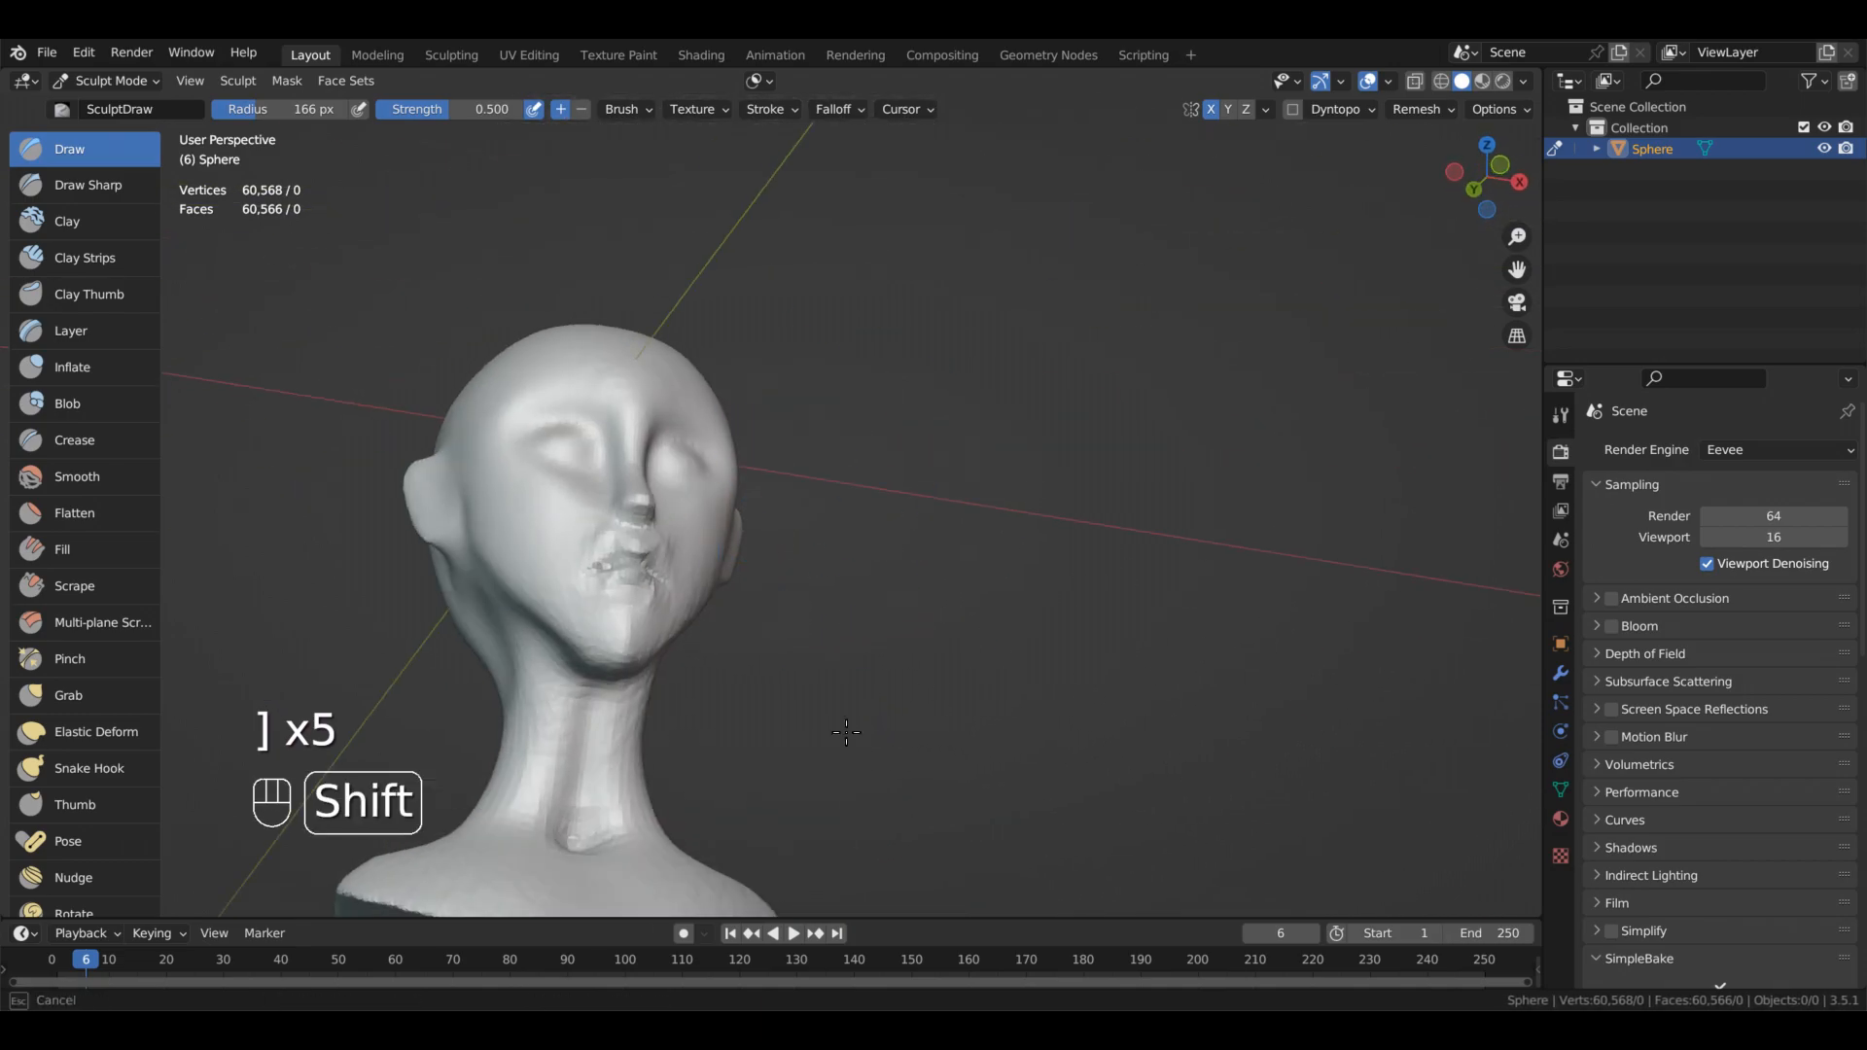
alt+drag(917, 673, 1060, 651)
alt+drag(437, 700, 800, 771)
alt+drag(779, 633, 941, 746)
ctrl+alt+drag(942, 746, 1108, 765)
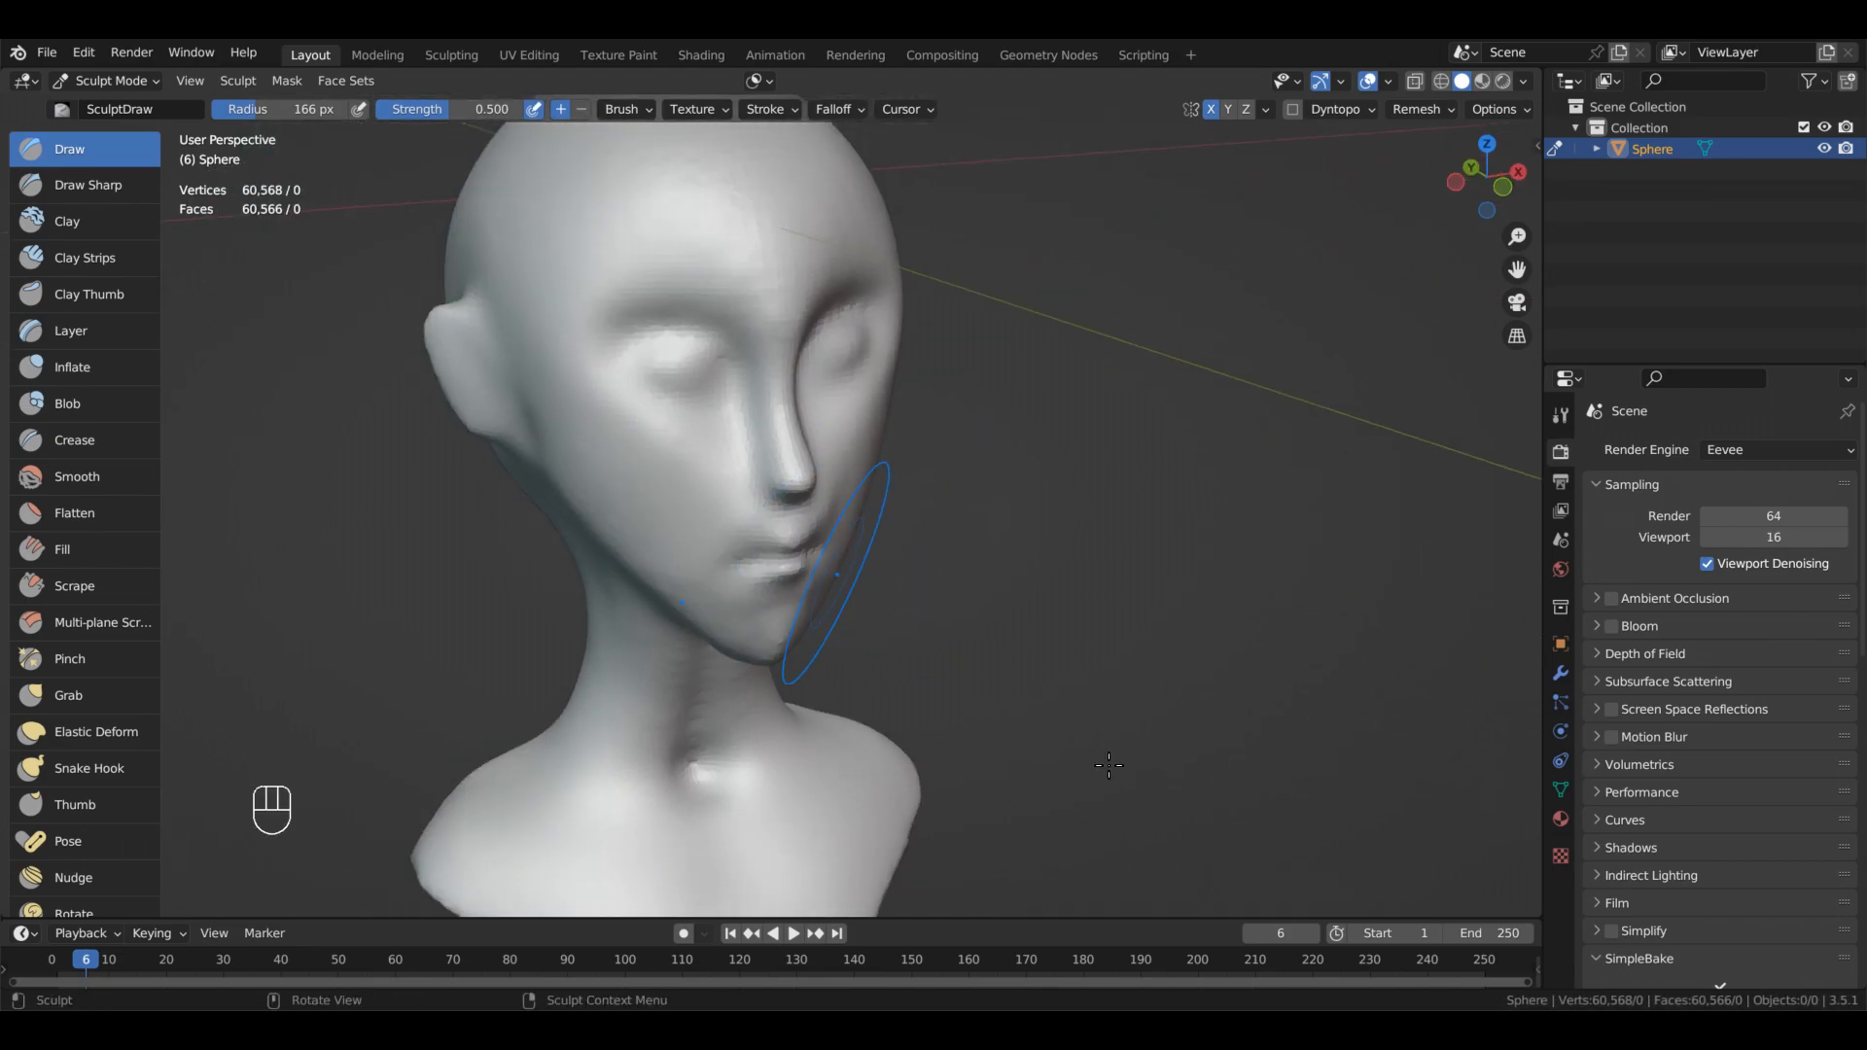
key(ctrl+z)
key(ctrl+z)
- Switch to the Grab brush and undo the latest trial strokes on the head
alt+drag(982, 681, 1118, 564)
alt+shift+drag(564, 661, 836, 768)
mouse_move(758, 720)
alt+mouse_down()
mouse_move(934, 778)
mouse_move(880, 678)
mouse_move(904, 688)
alt+mouse_up()
key(8)
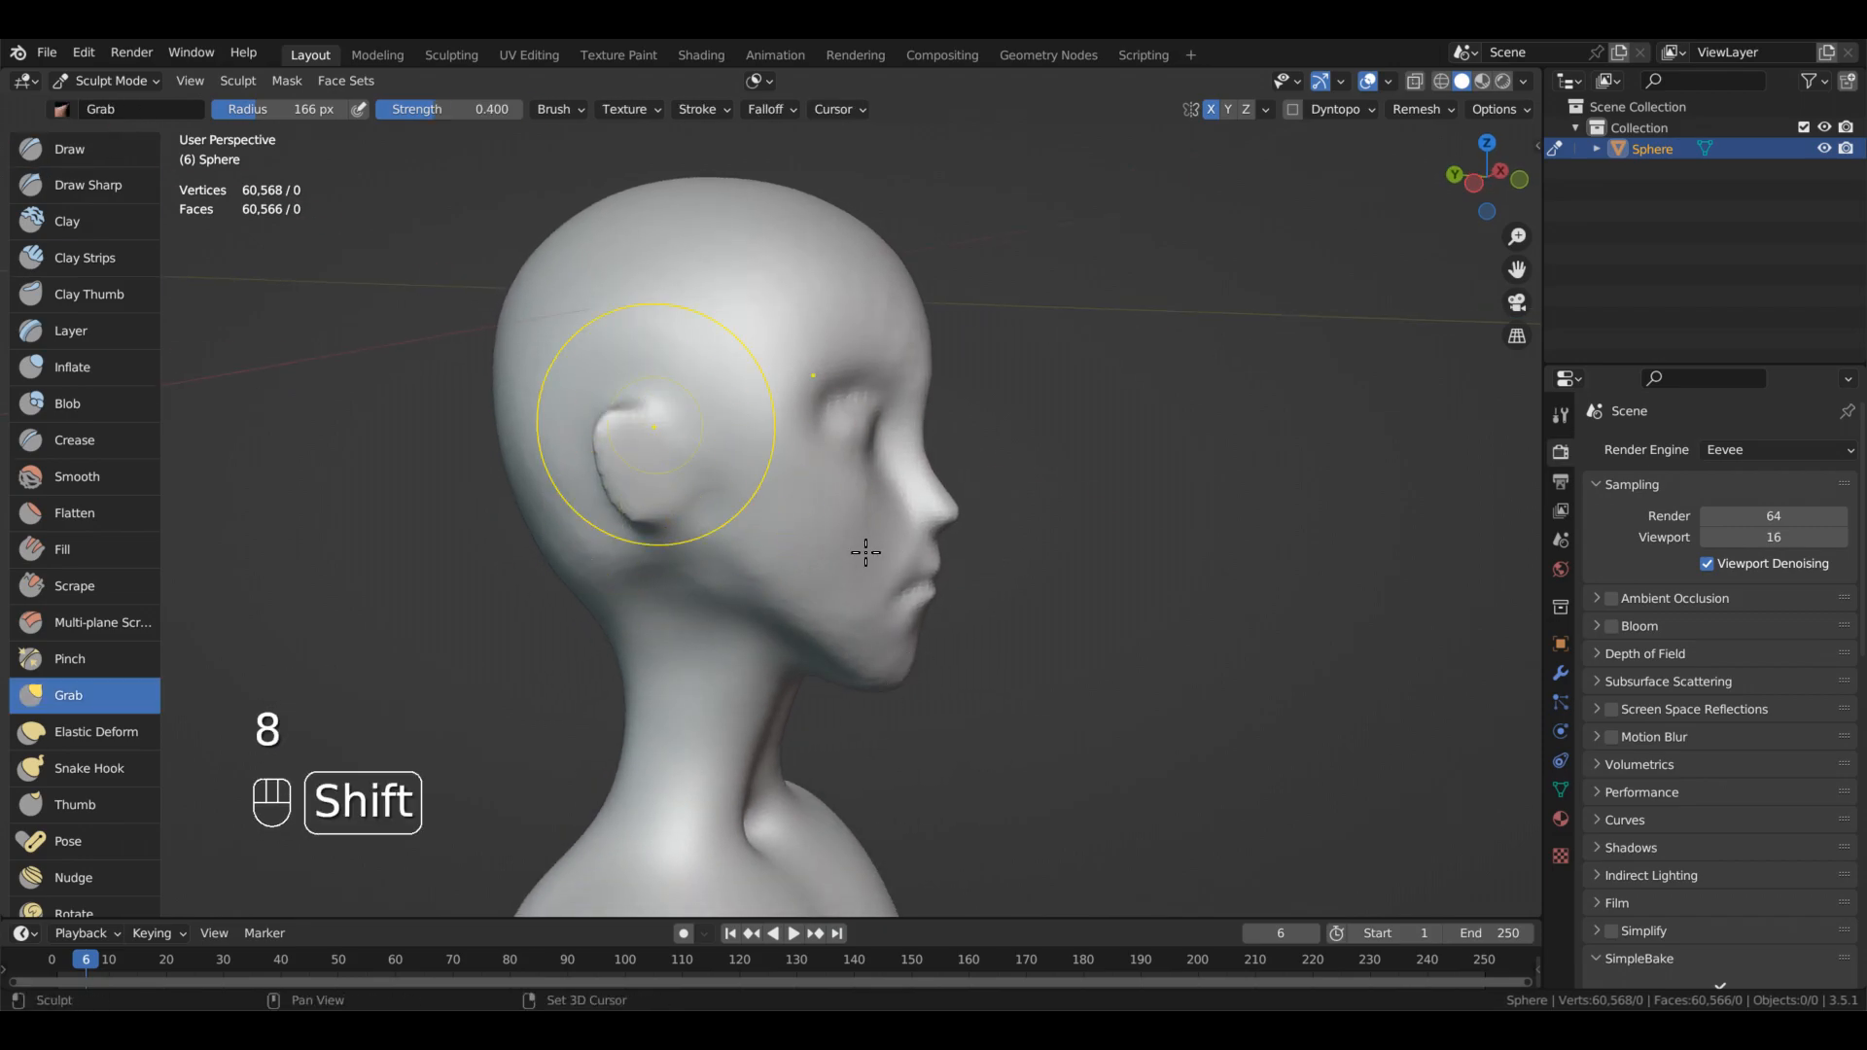
alt+shift+drag(865, 552, 953, 685)
mouse_move(1167, 535)
alt+mouse_down()
mouse_move(1050, 603)
mouse_move(1091, 508)
mouse_move(1196, 584)
mouse_move(1233, 429)
alt+mouse_up()
key(ctrl+z)
key(ctrl+z)
key(ctrl+z)
- Reduce the Grab brush radius to 108 px and pull the ear into a rounder shape standing off the head
key(bracketleft)
key(bracketleft)
key(bracketleft)
key(bracketleft)
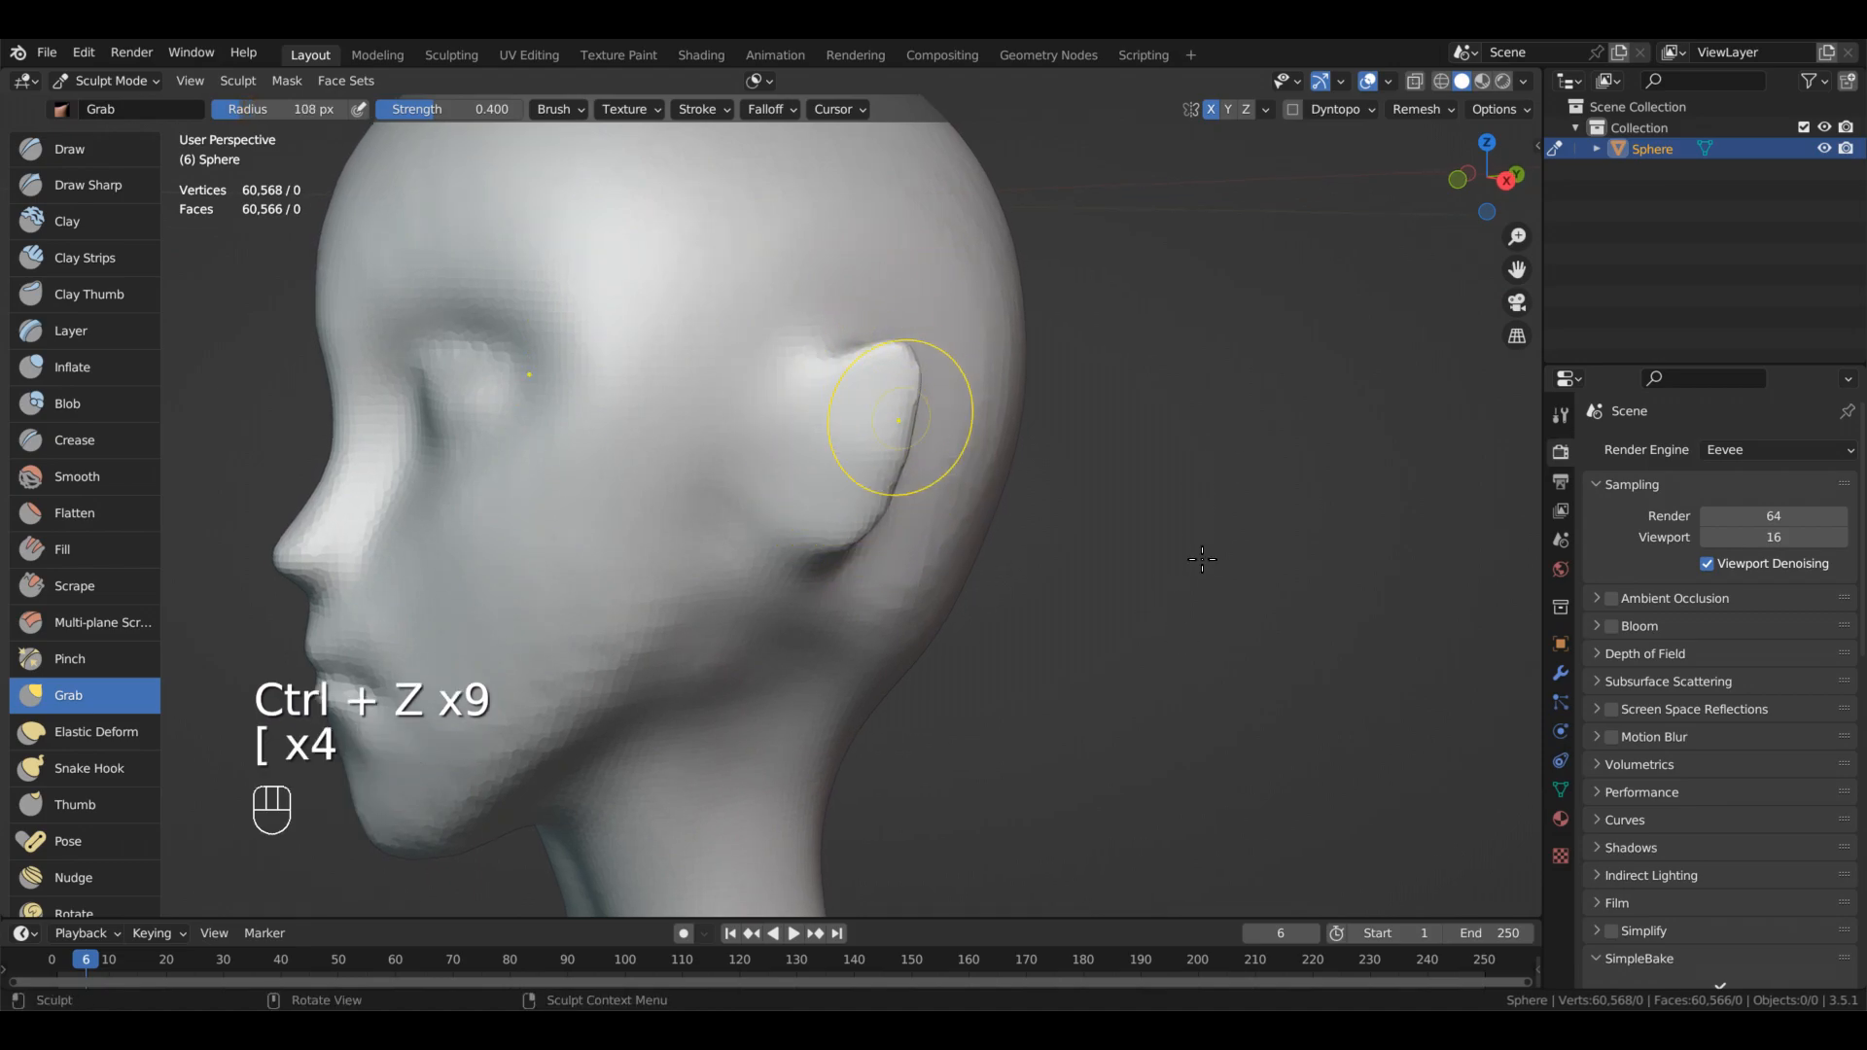
alt+drag(1164, 673, 1068, 548)
key(ctrl+z)
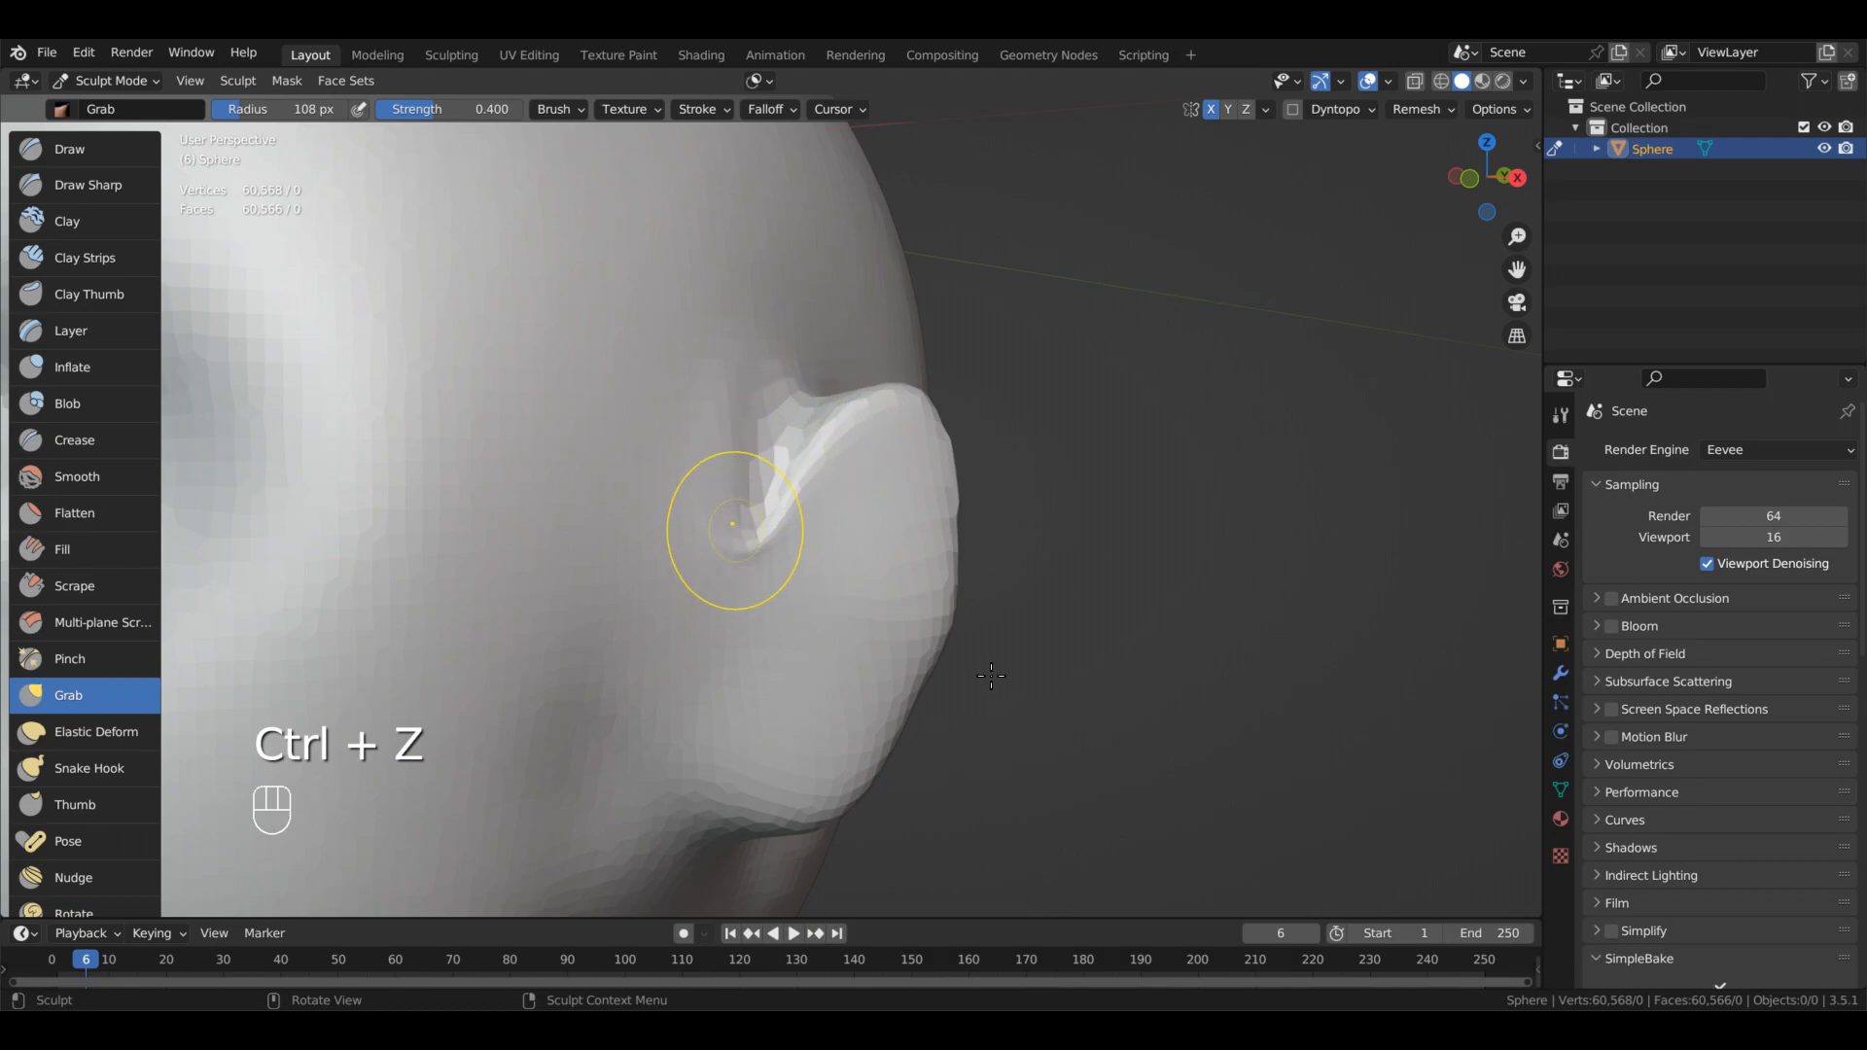
alt+drag(1058, 539, 1290, 568)
drag(1289, 665, 1284, 670)
drag(975, 581, 972, 588)
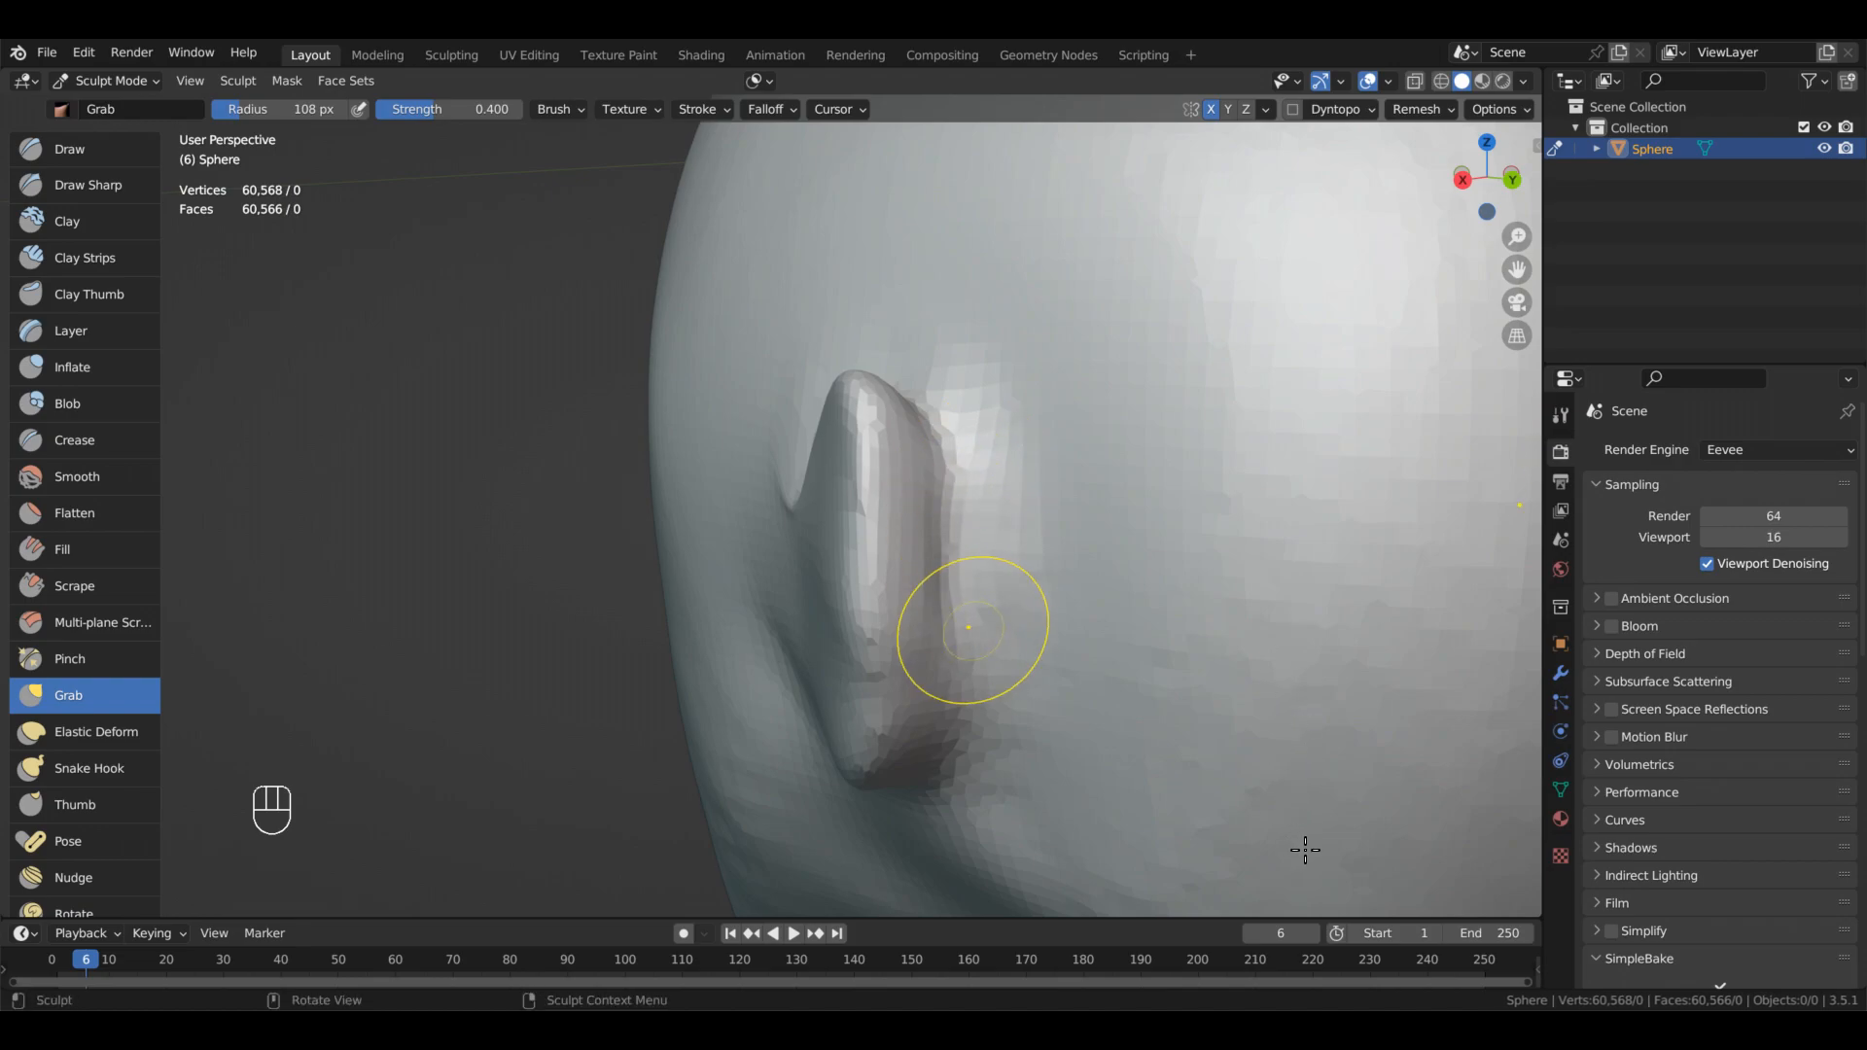
- Shape the back of the ear with the Grab brush and smooth where it meets the head
drag(975, 689, 953, 713)
mouse_move(940, 778)
shift+mouse_down()
mouse_move(963, 596)
mouse_move(955, 418)
shift+mouse_up()
alt+drag(1021, 574, 1174, 632)
middle_drag(1175, 633, 988, 719)
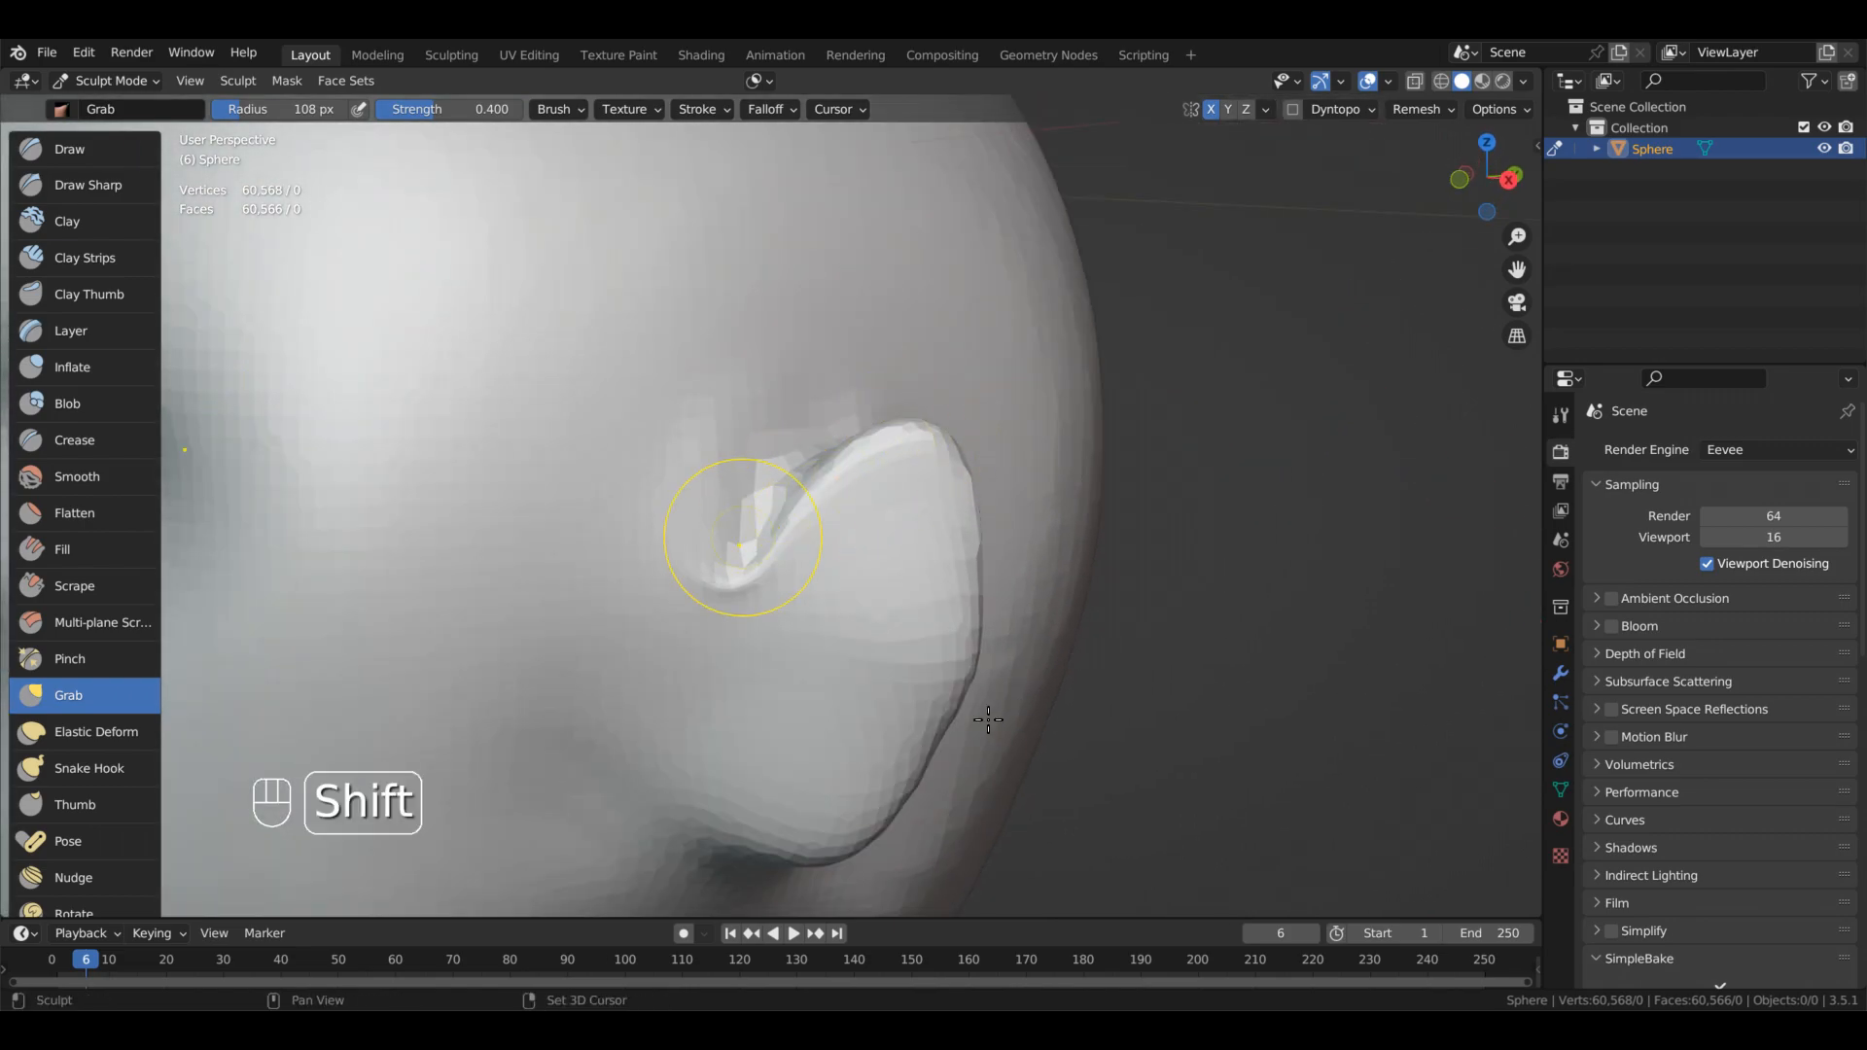
- Smooth the upper front crease where the ear joins the head and refine the ear's outline from several angles
mouse_move(753, 526)
shift+mouse_down()
mouse_move(757, 544)
mouse_move(774, 481)
shift+mouse_up()
mouse_move(1070, 750)
ctrl+alt+middle_down()
mouse_move(1059, 713)
mouse_move(1070, 770)
ctrl+alt+middle_up()
mouse_move(1148, 843)
alt+middle_down()
mouse_move(1304, 825)
mouse_move(1163, 792)
alt+middle_up()
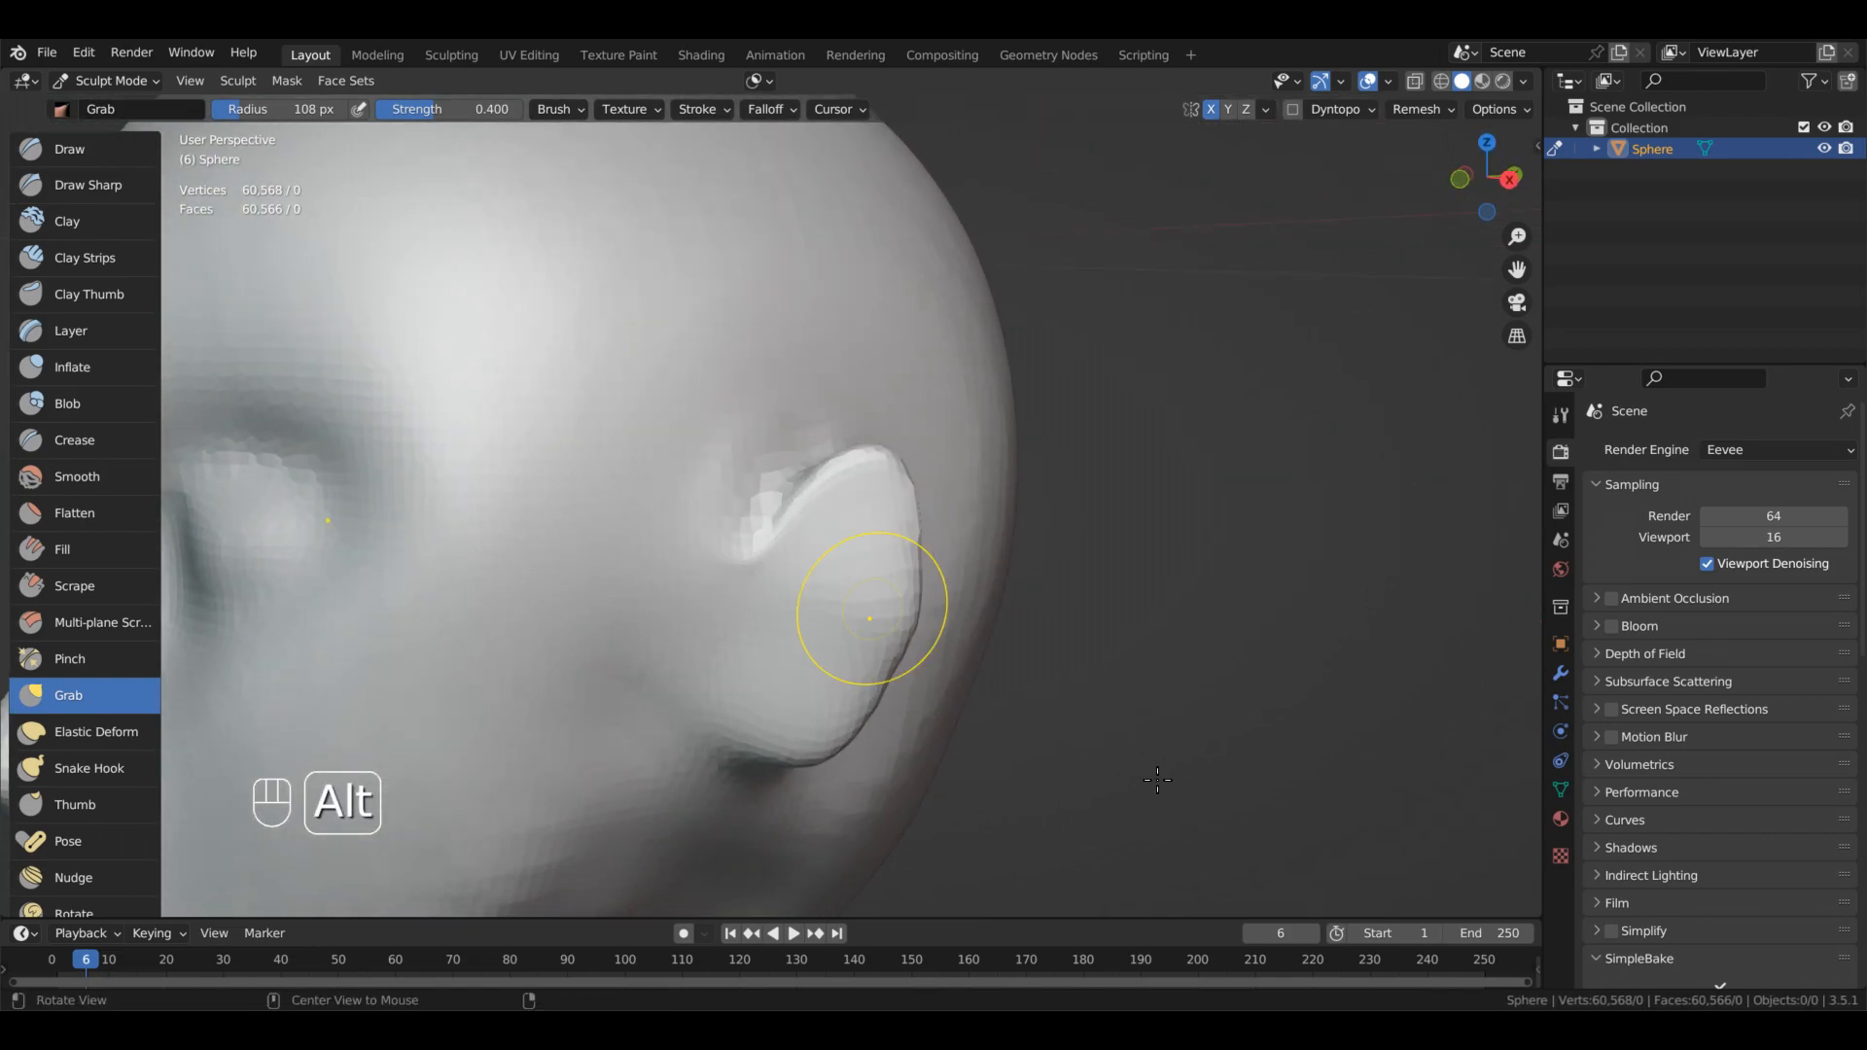
mouse_move(1131, 717)
alt+middle_down()
mouse_move(1106, 633)
mouse_move(1093, 741)
alt+middle_up()
shift+drag(759, 491, 755, 469)
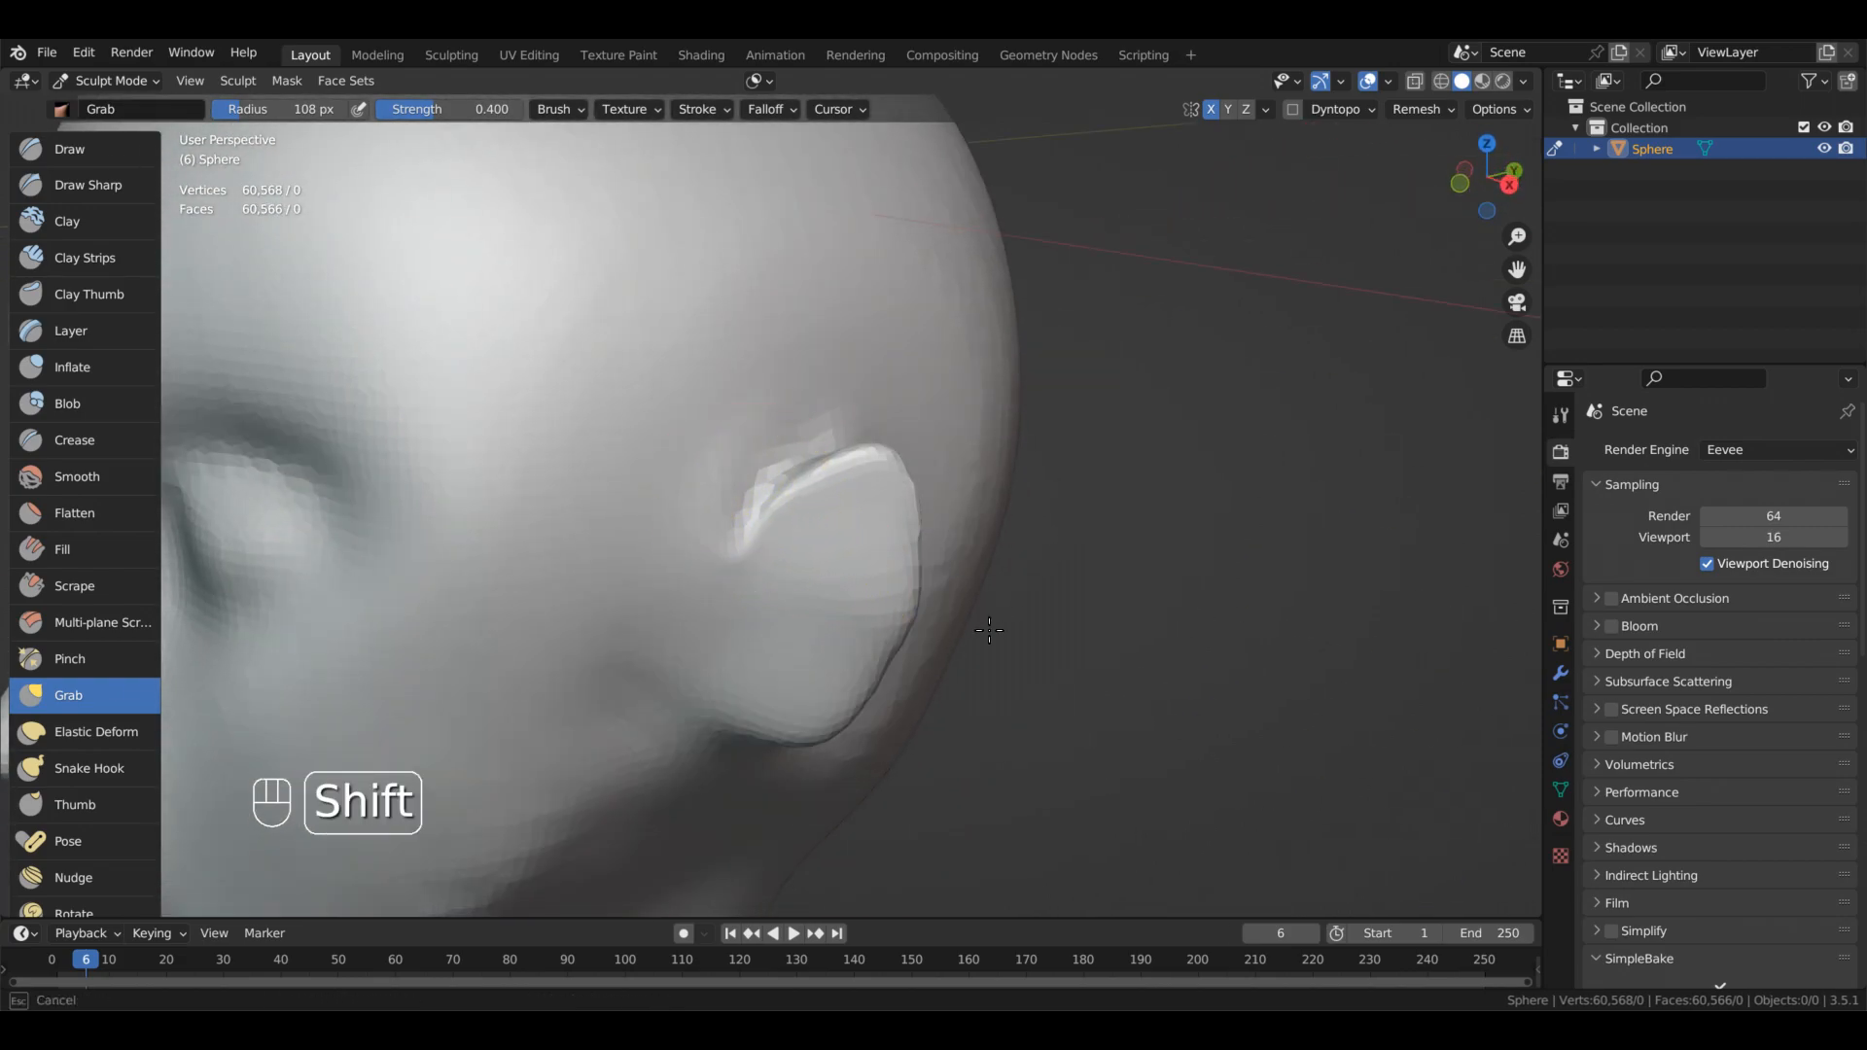
mouse_move(1024, 656)
alt+middle_down()
mouse_move(1112, 655)
mouse_move(1080, 619)
mouse_move(1105, 784)
mouse_move(1059, 803)
mouse_move(1021, 785)
alt+middle_up()
alt+shift+middle_drag(1021, 786, 1011, 695)
ctrl+alt+middle_drag(1079, 753, 1105, 680)
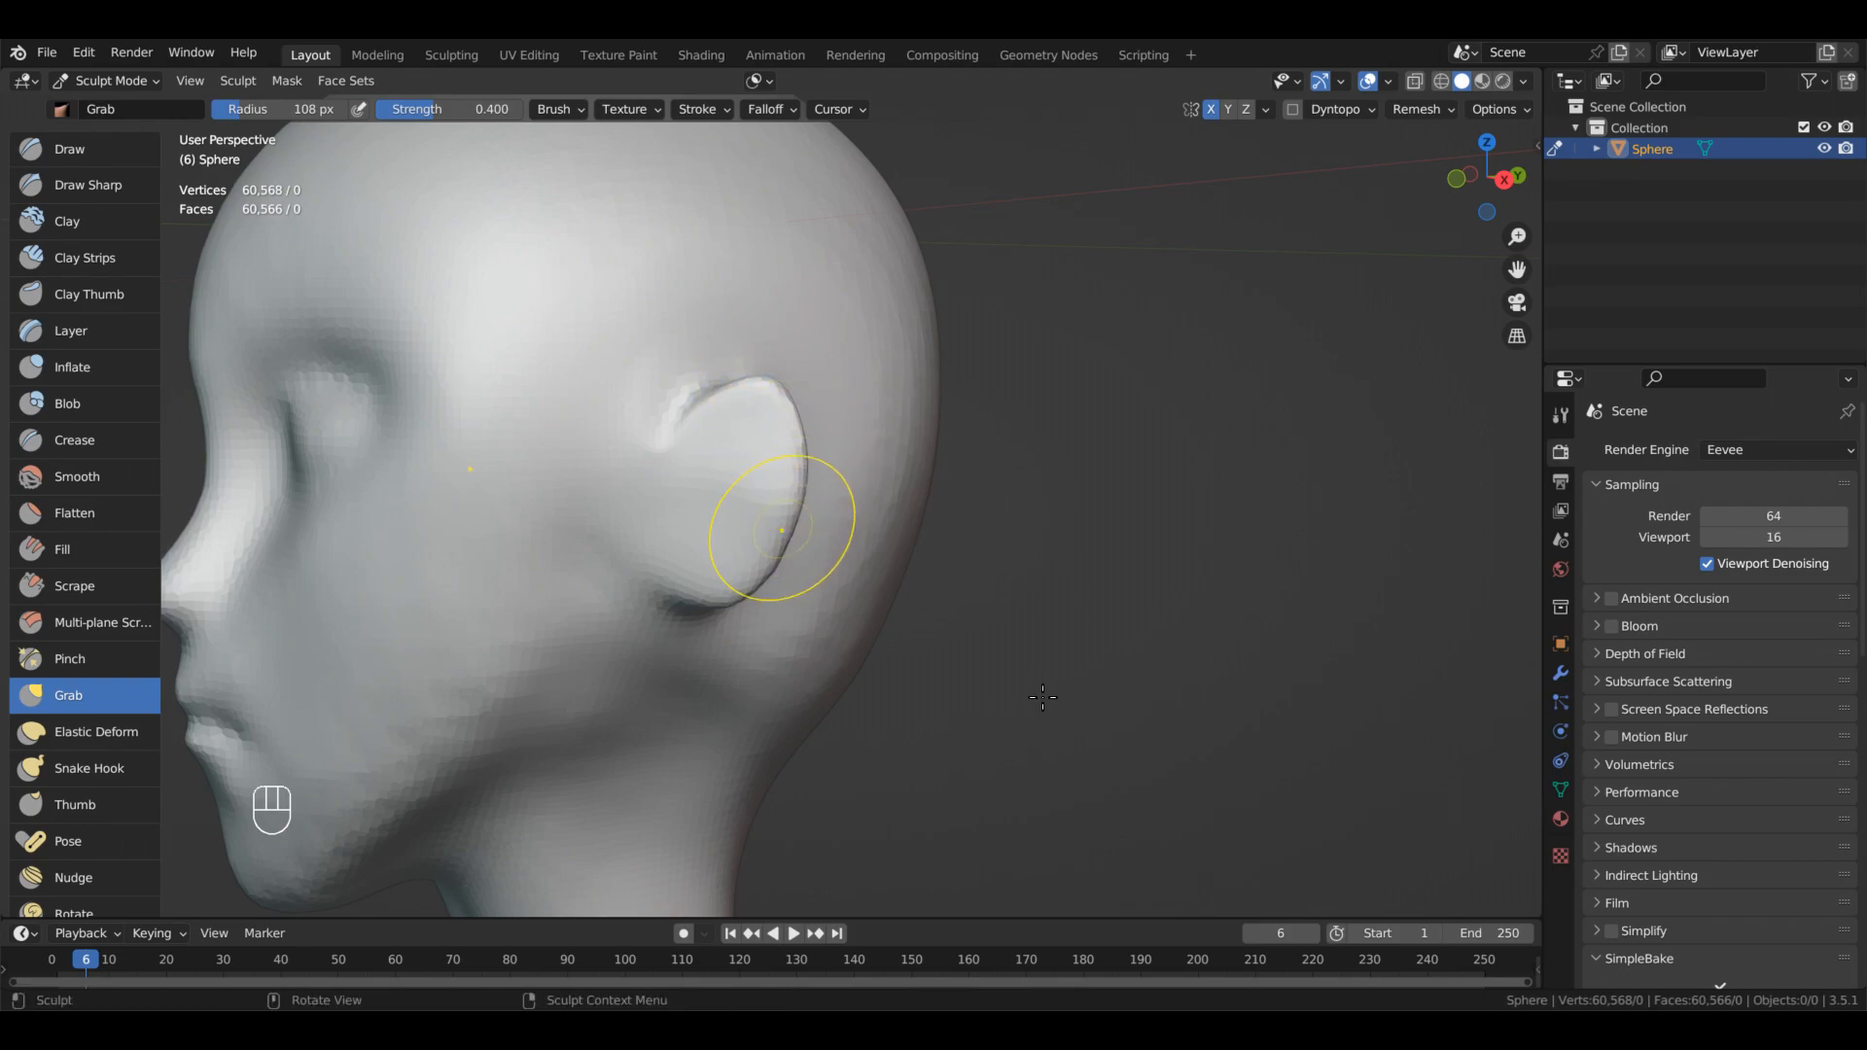
alt+middle_drag(991, 756, 797, 780)
shift+middle_drag(1136, 623, 1127, 621)
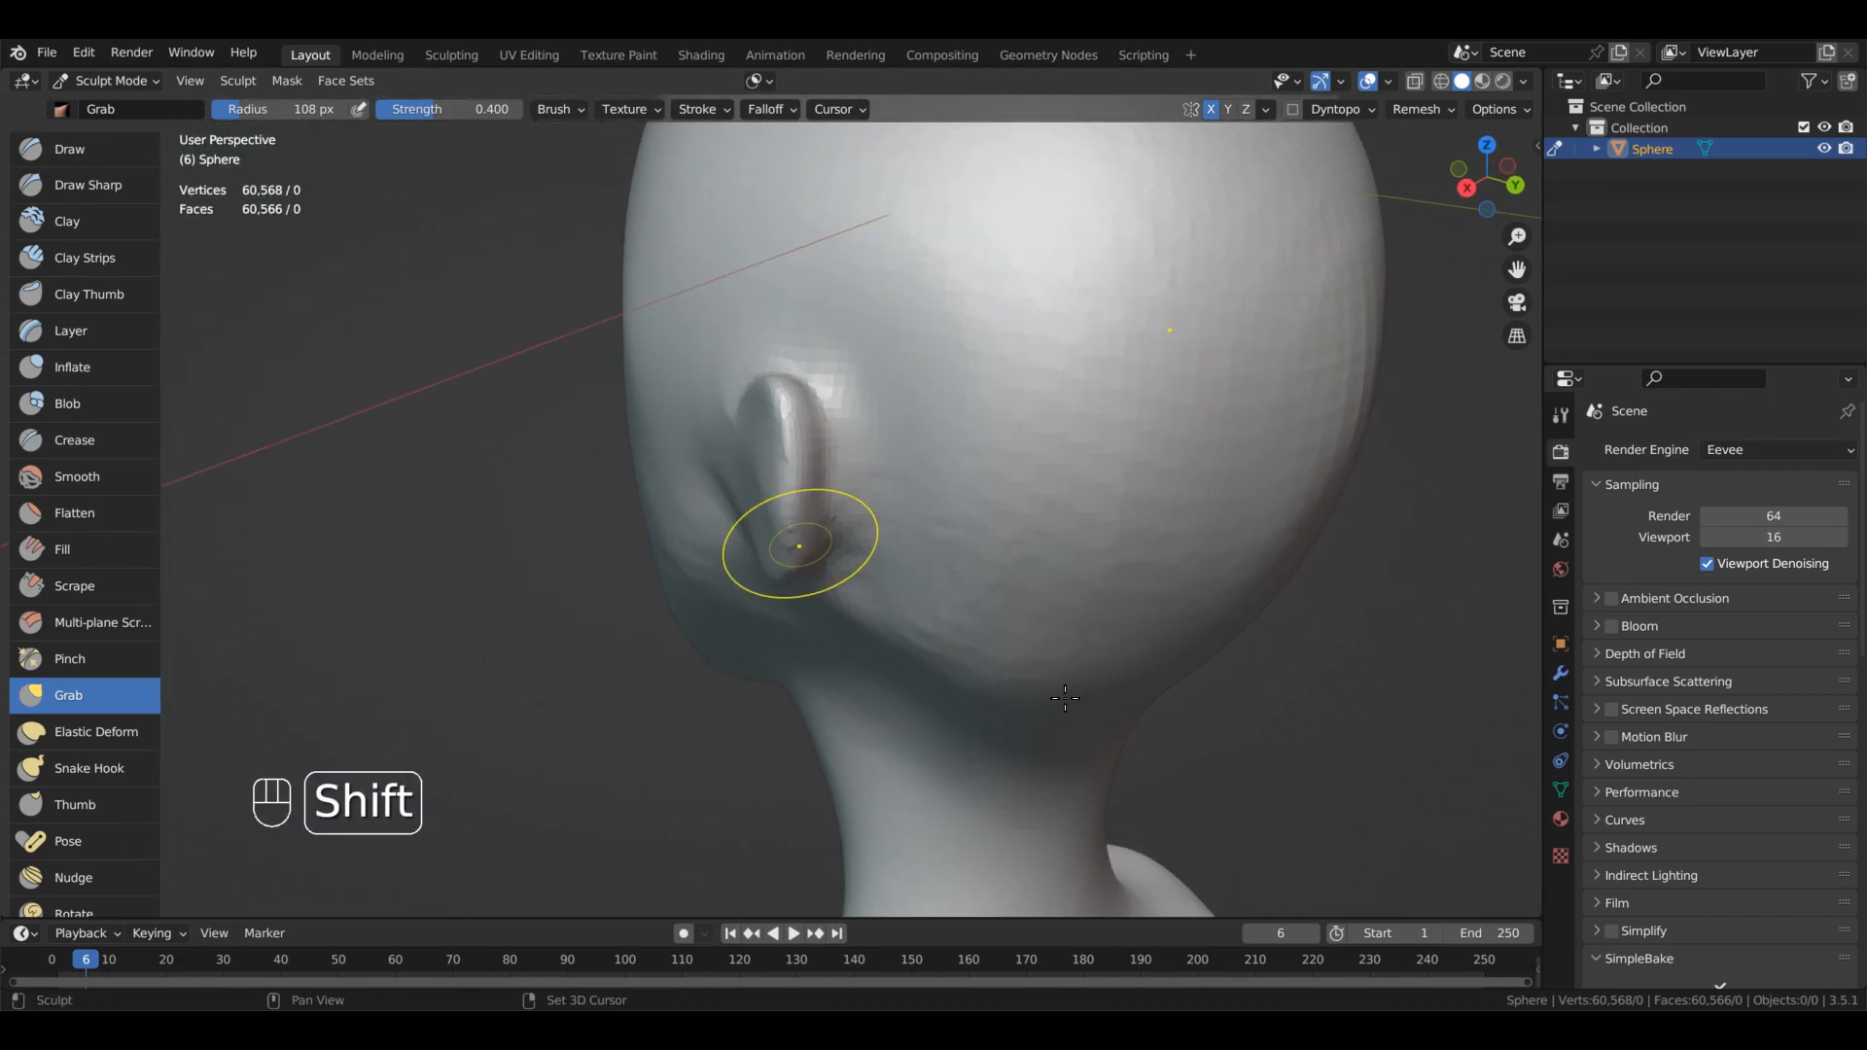
mouse_move(1034, 696)
alt+middle_down()
mouse_move(994, 705)
mouse_move(962, 778)
mouse_move(855, 875)
mouse_move(936, 777)
mouse_move(935, 739)
mouse_move(936, 807)
mouse_move(923, 778)
mouse_move(1013, 646)
mouse_move(1019, 687)
mouse_move(1024, 603)
alt+middle_up()
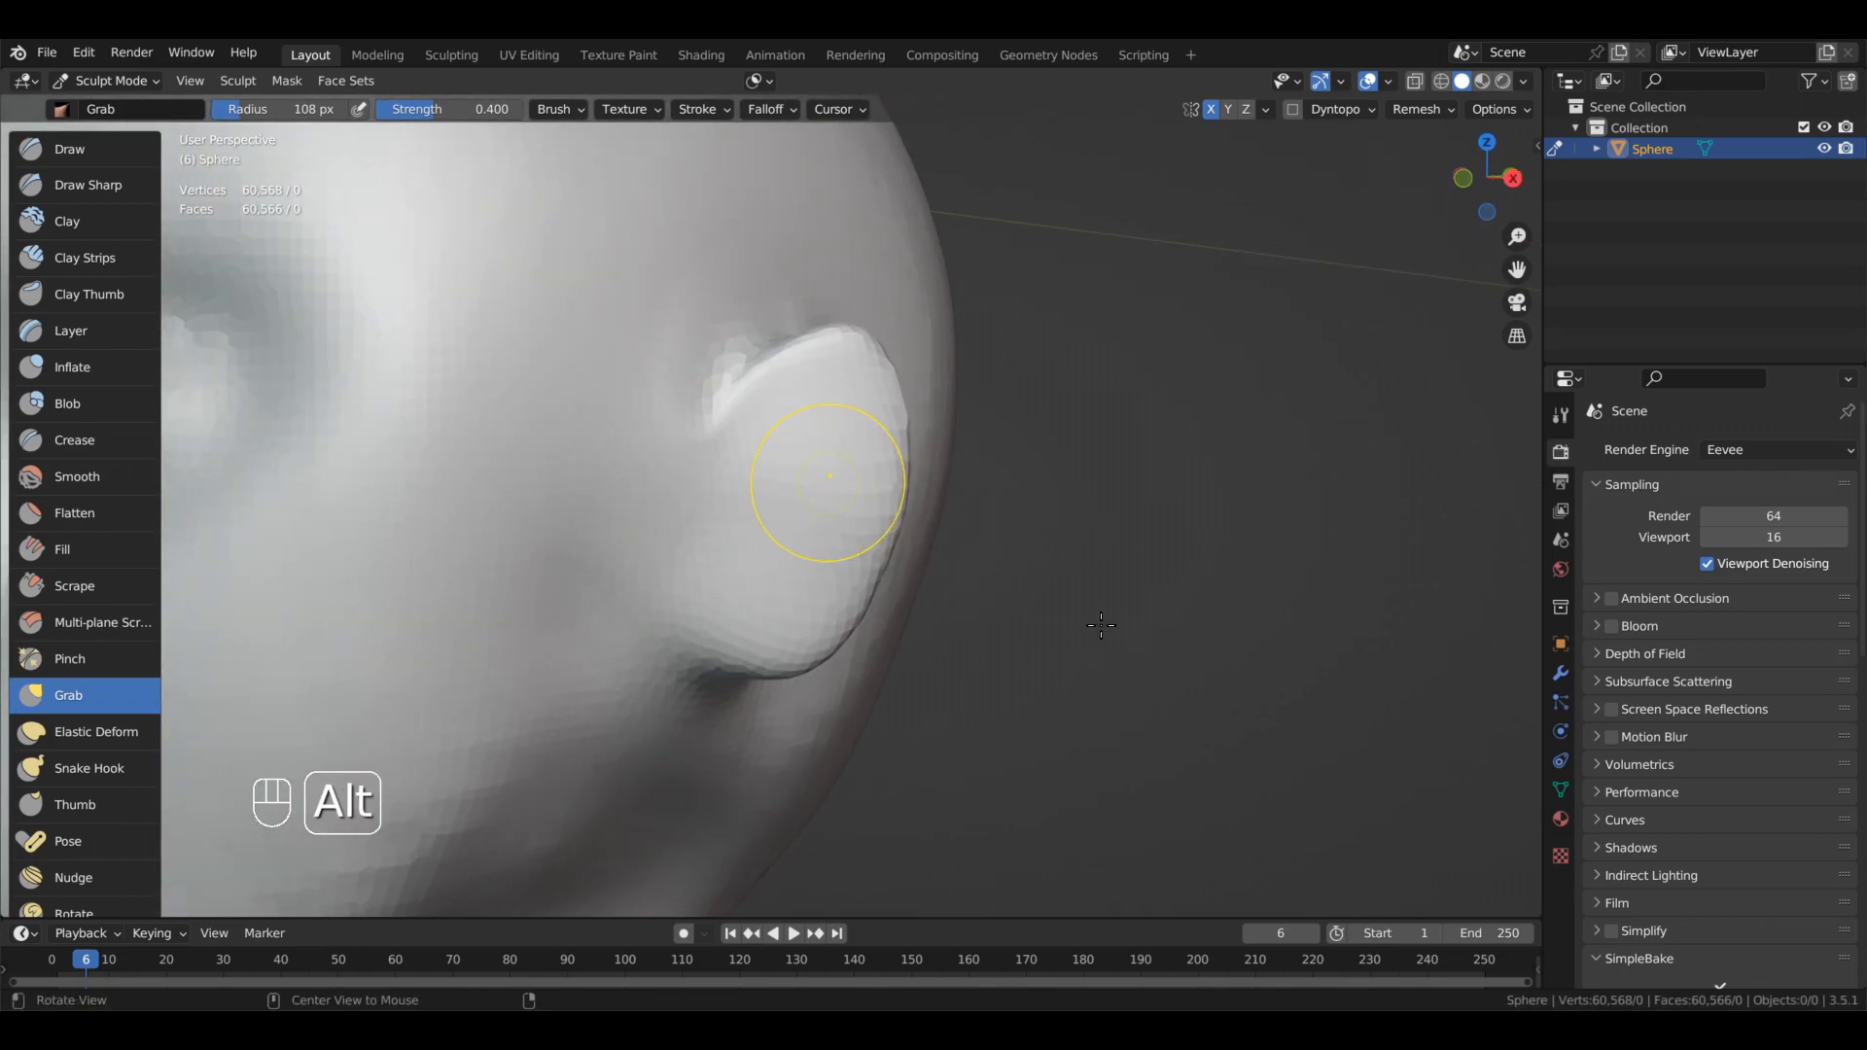
- Undo the last 15 operations on the ear and save the file
key(ctrl+z)
key(ctrl+z)
key(ctrl+z)
key(ctrl+z)
key(ctrl+z)
key(ctrl+z)
key(ctrl+z)
key(ctrl+z)
key(ctrl+z)
key(ctrl+z)
key(ctrl+z)
key(ctrl+z)
key(ctrl+z)
key(ctrl+z)
key(ctrl+z)
key(ctrl+s)
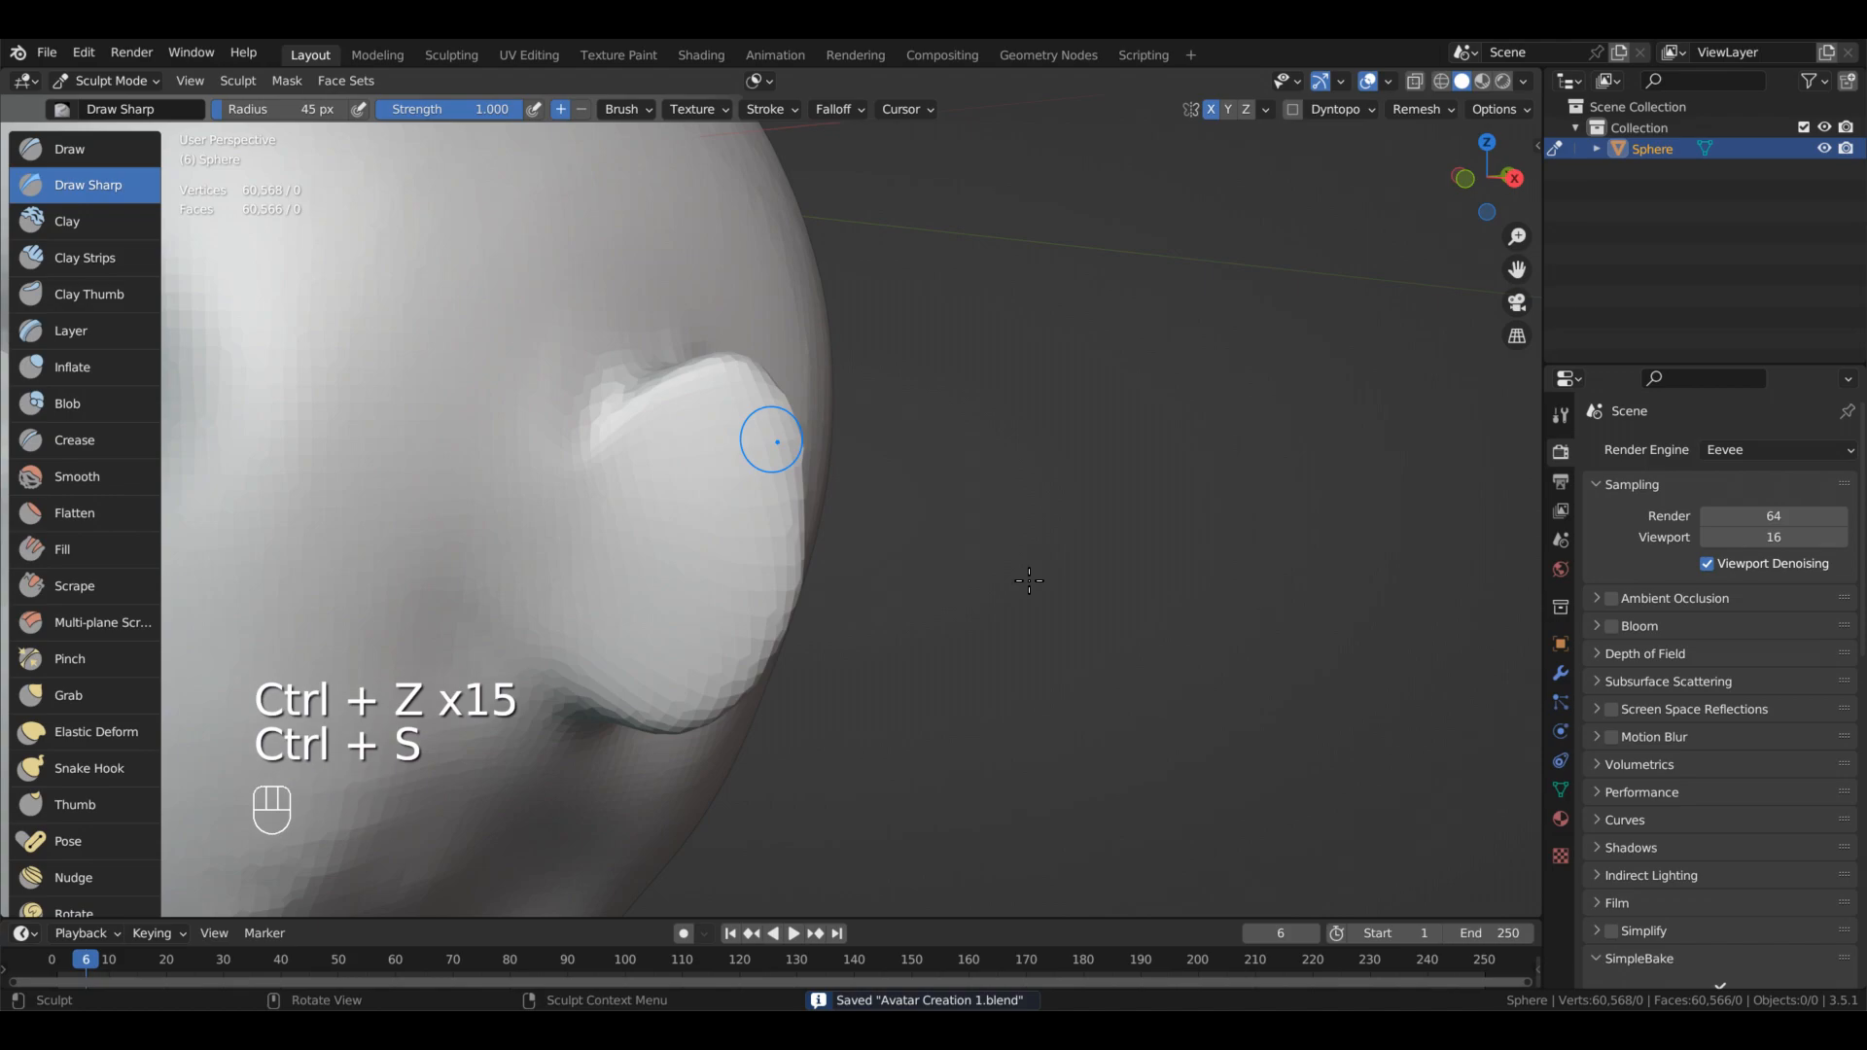
- Set a smaller voxel size and remesh the bust at a higher resolution
scroll(938, 624, down, 5)
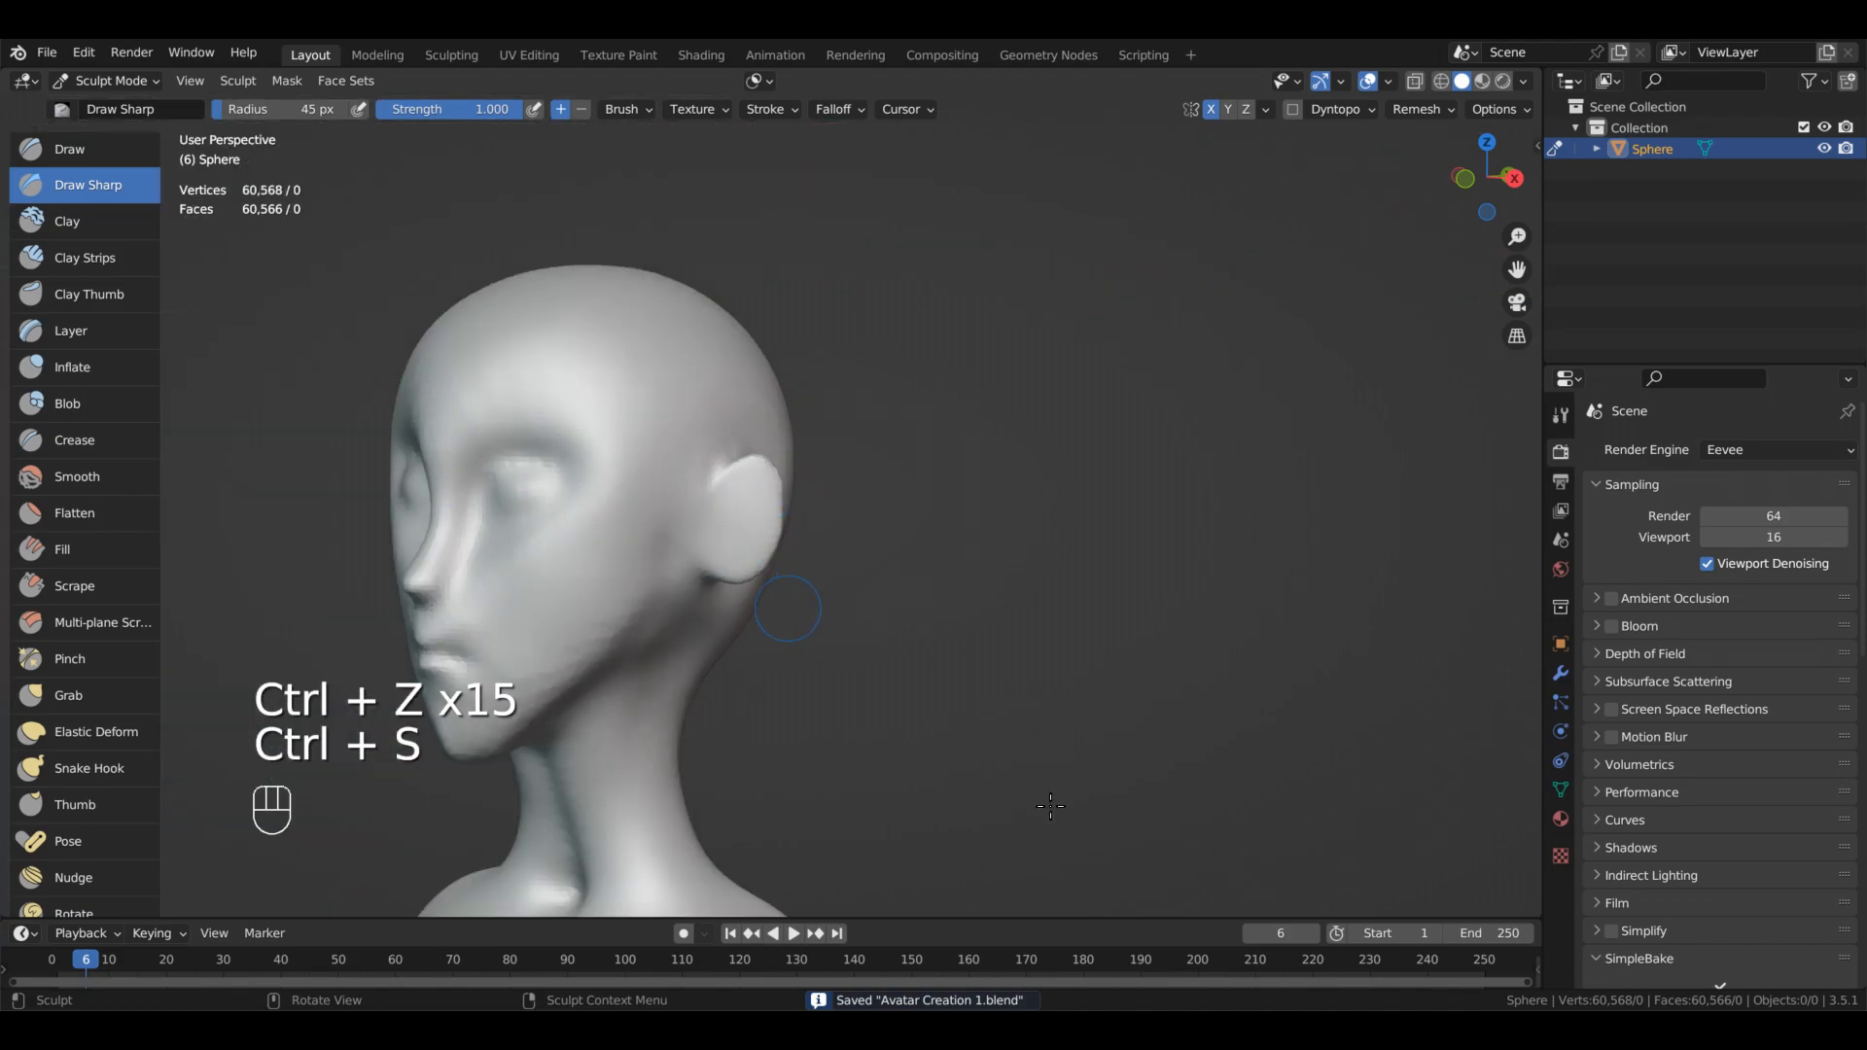
key(r)
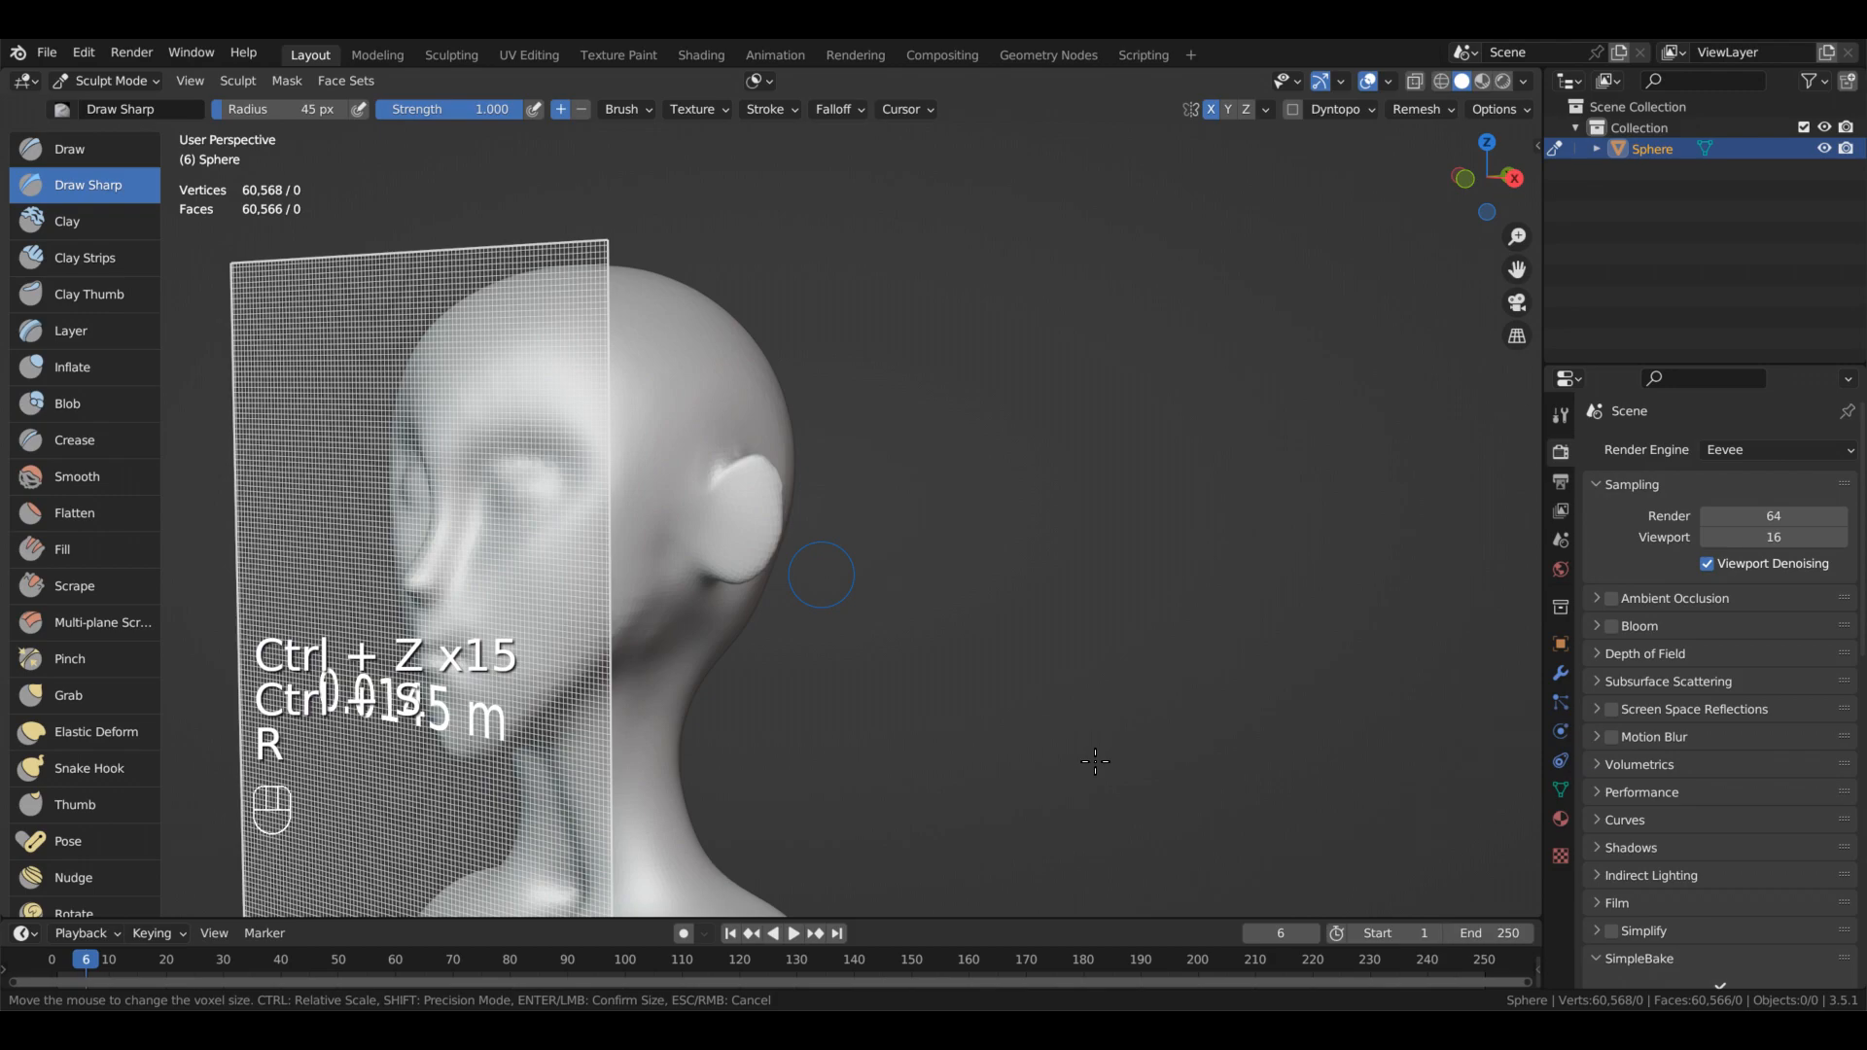
click(822, 575)
alt+middle_drag(675, 550, 817, 488)
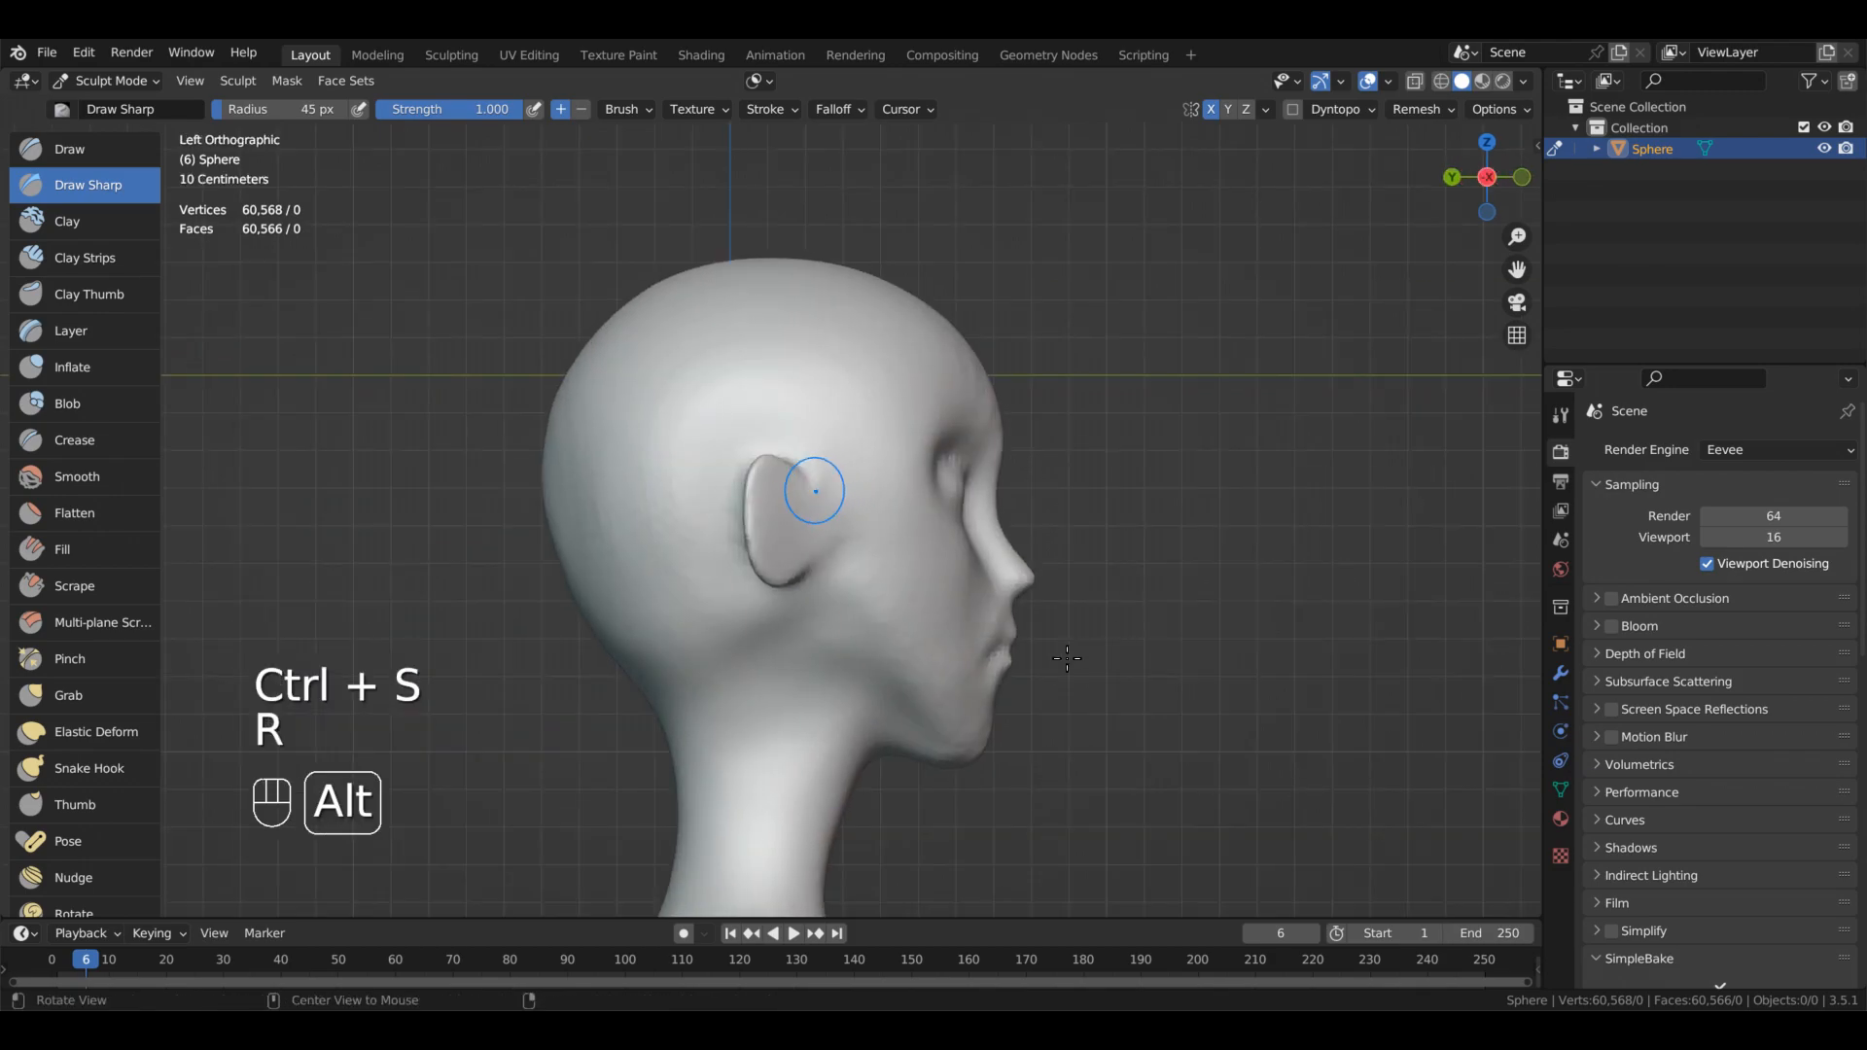
middle_drag(1183, 743, 1400, 797)
key(r)
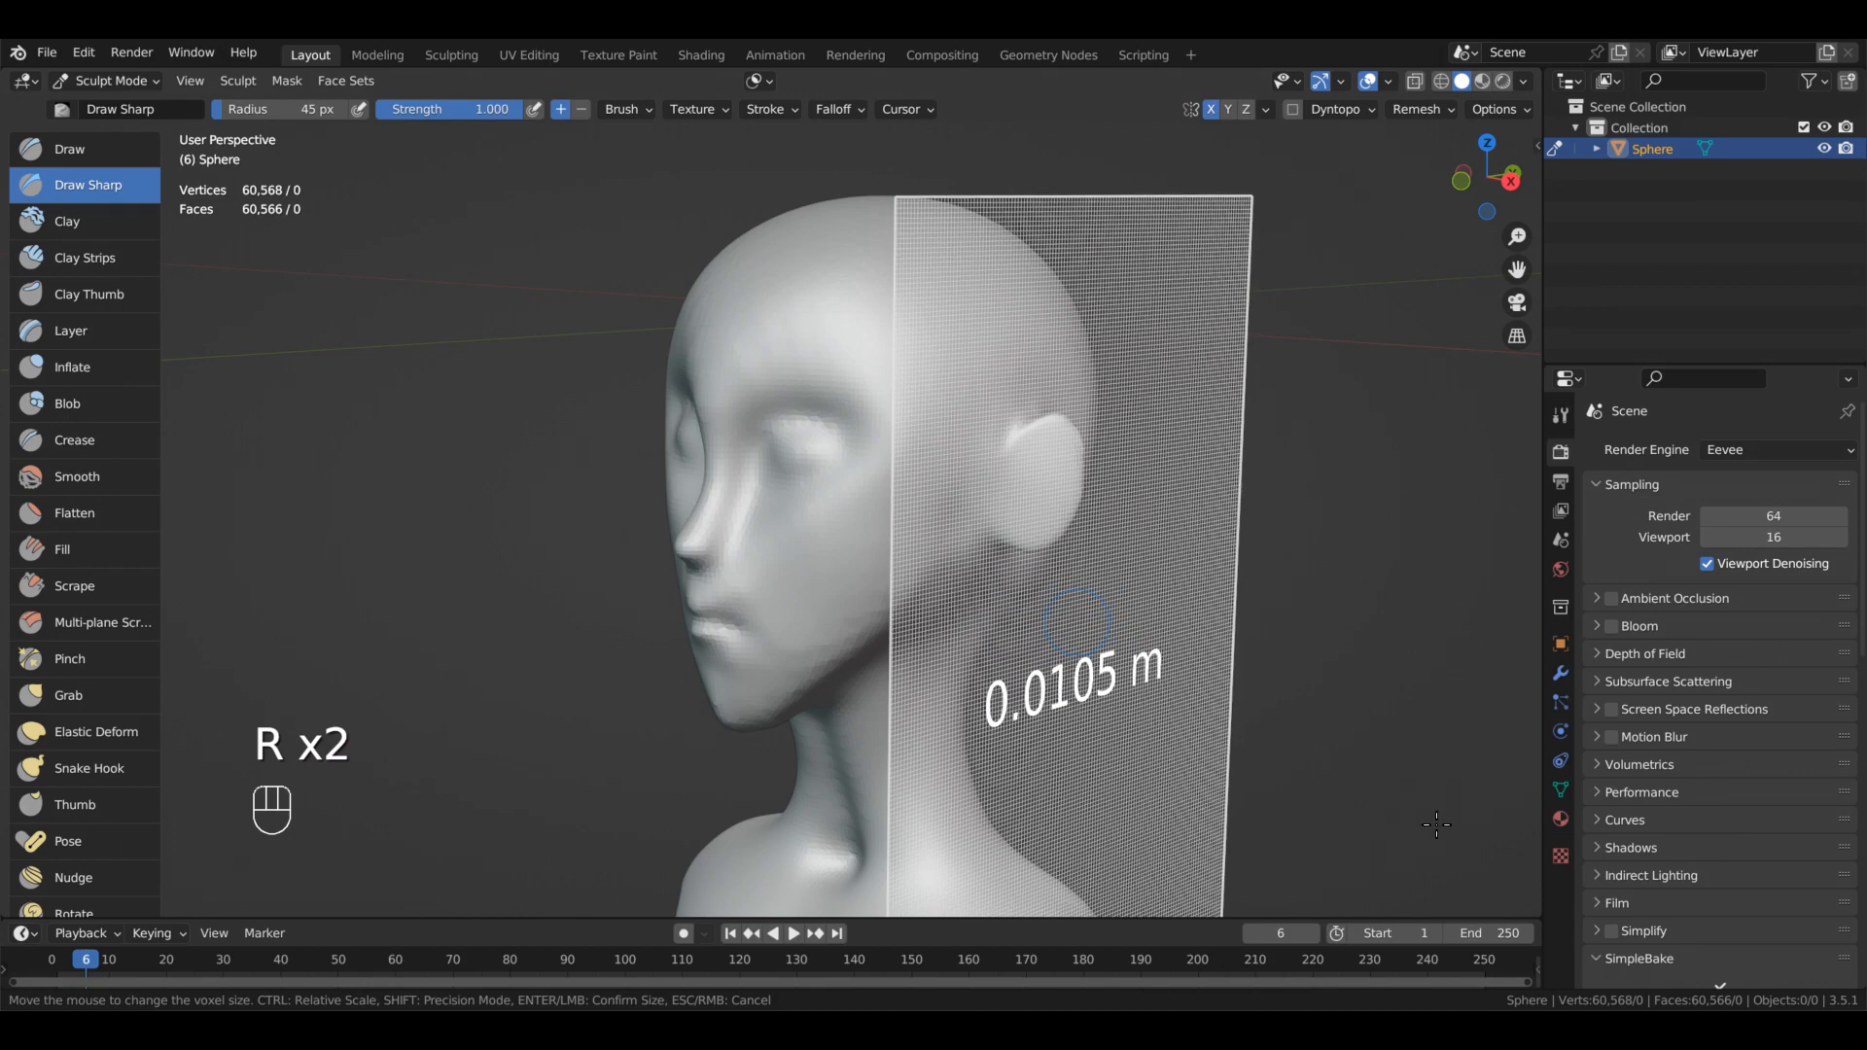
click(1437, 825)
key(r)
click(1437, 824)
key(ctrl)
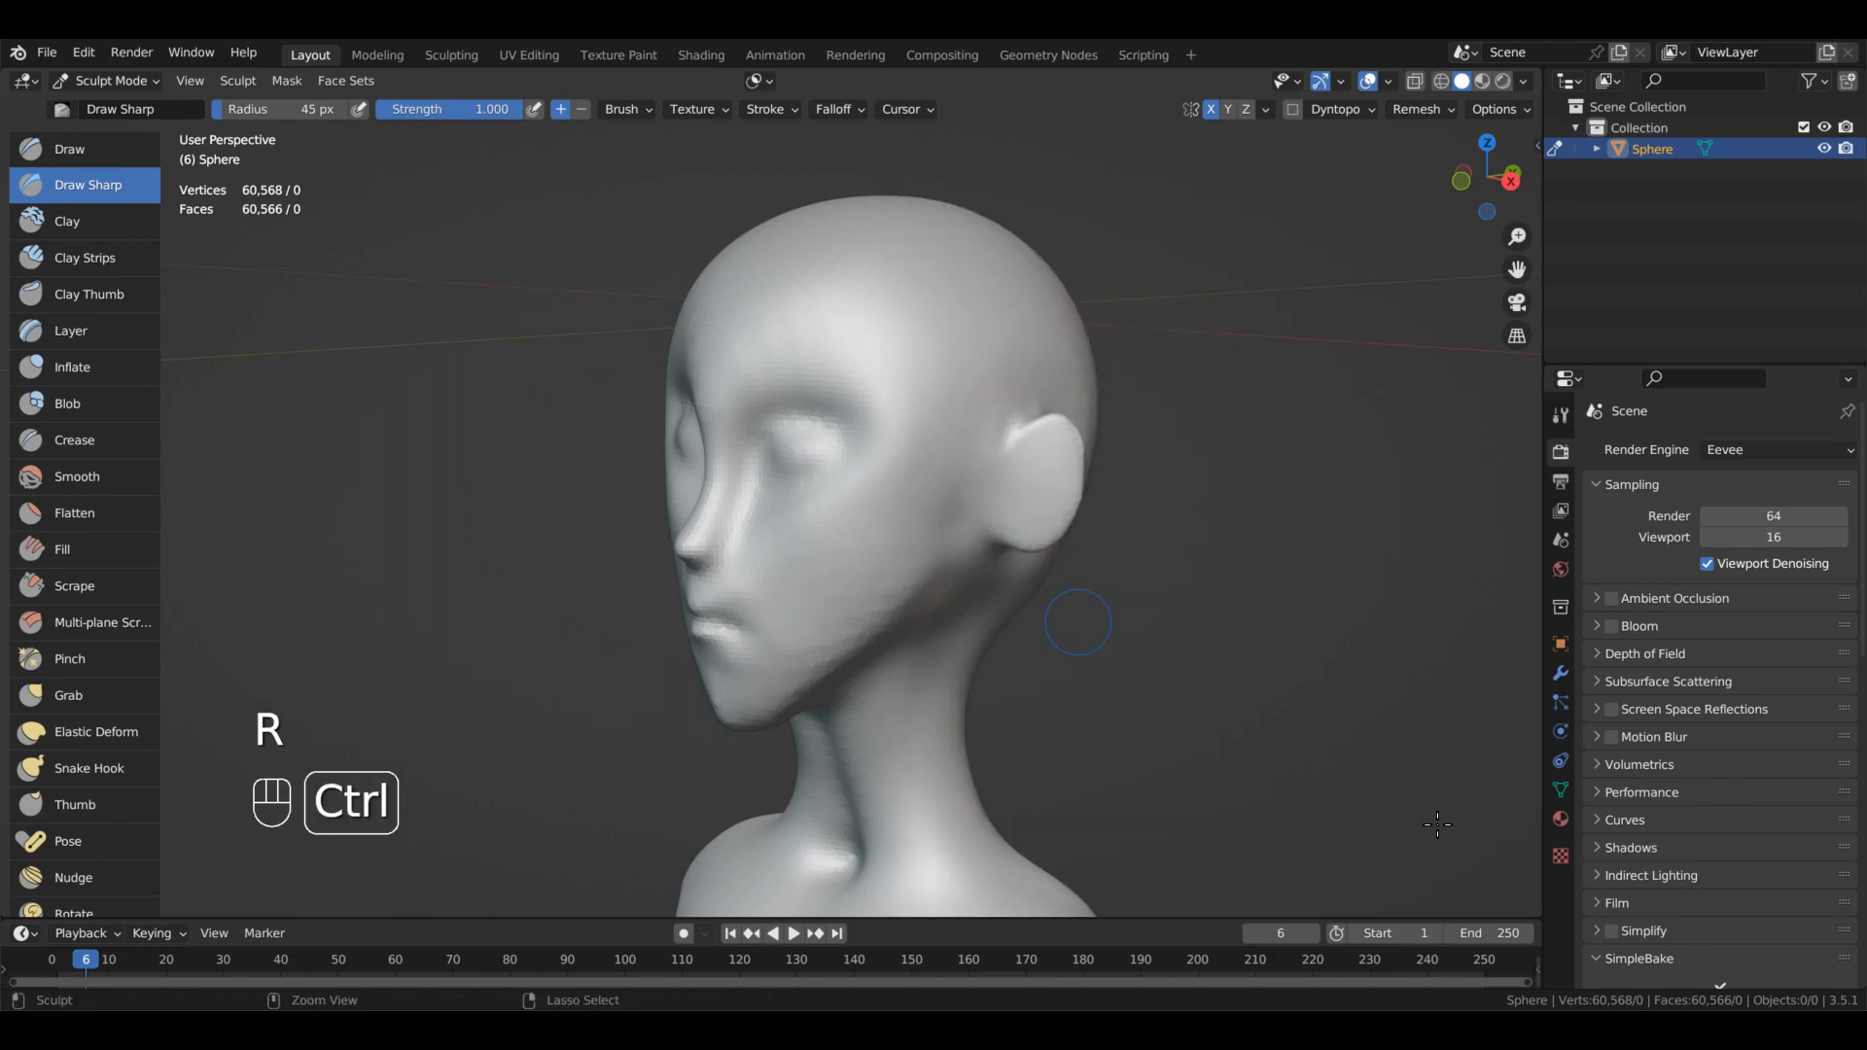
key(ctrl+r)
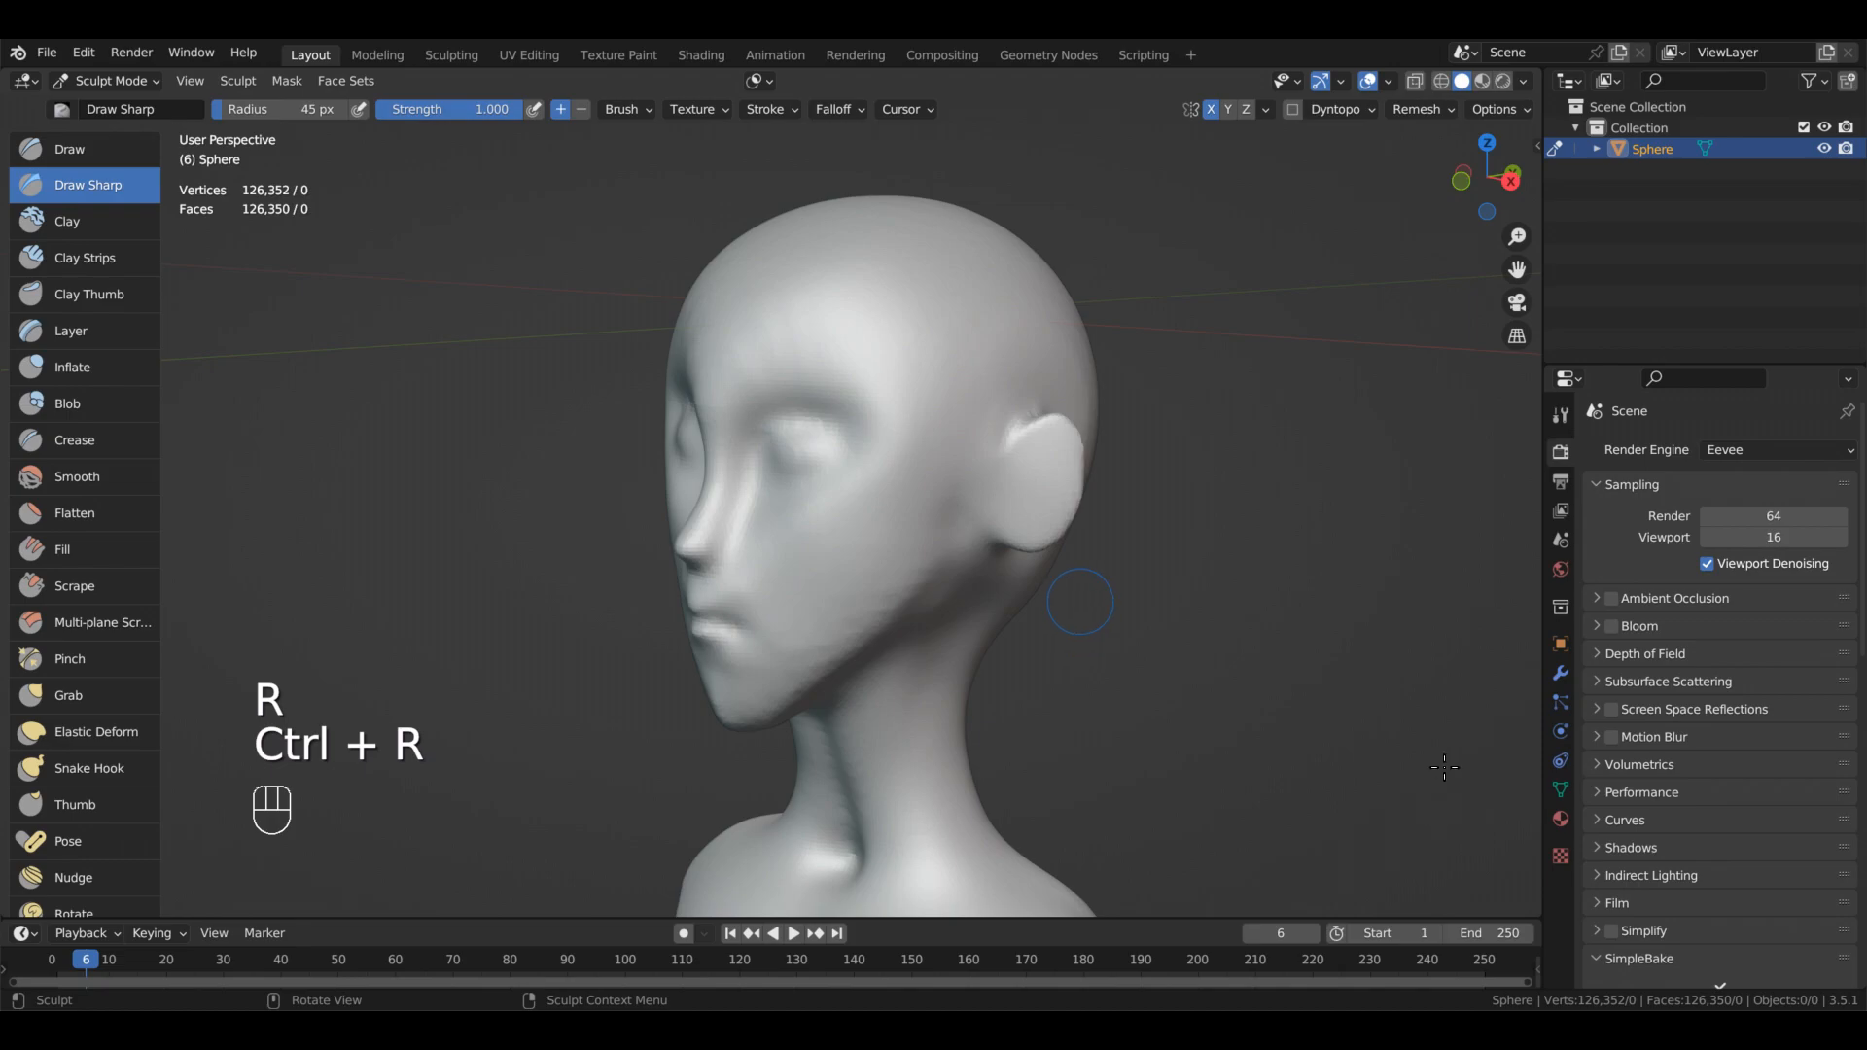
- Carve a groove inside the ear along its upper and rear rim with the inverted Draw Sharp brush at 45 px
scroll(1449, 724, up, 2)
shift+middle_drag(1450, 725, 948, 716)
scroll(1032, 686, up, 2)
shift+middle_drag(1088, 657, 1119, 726)
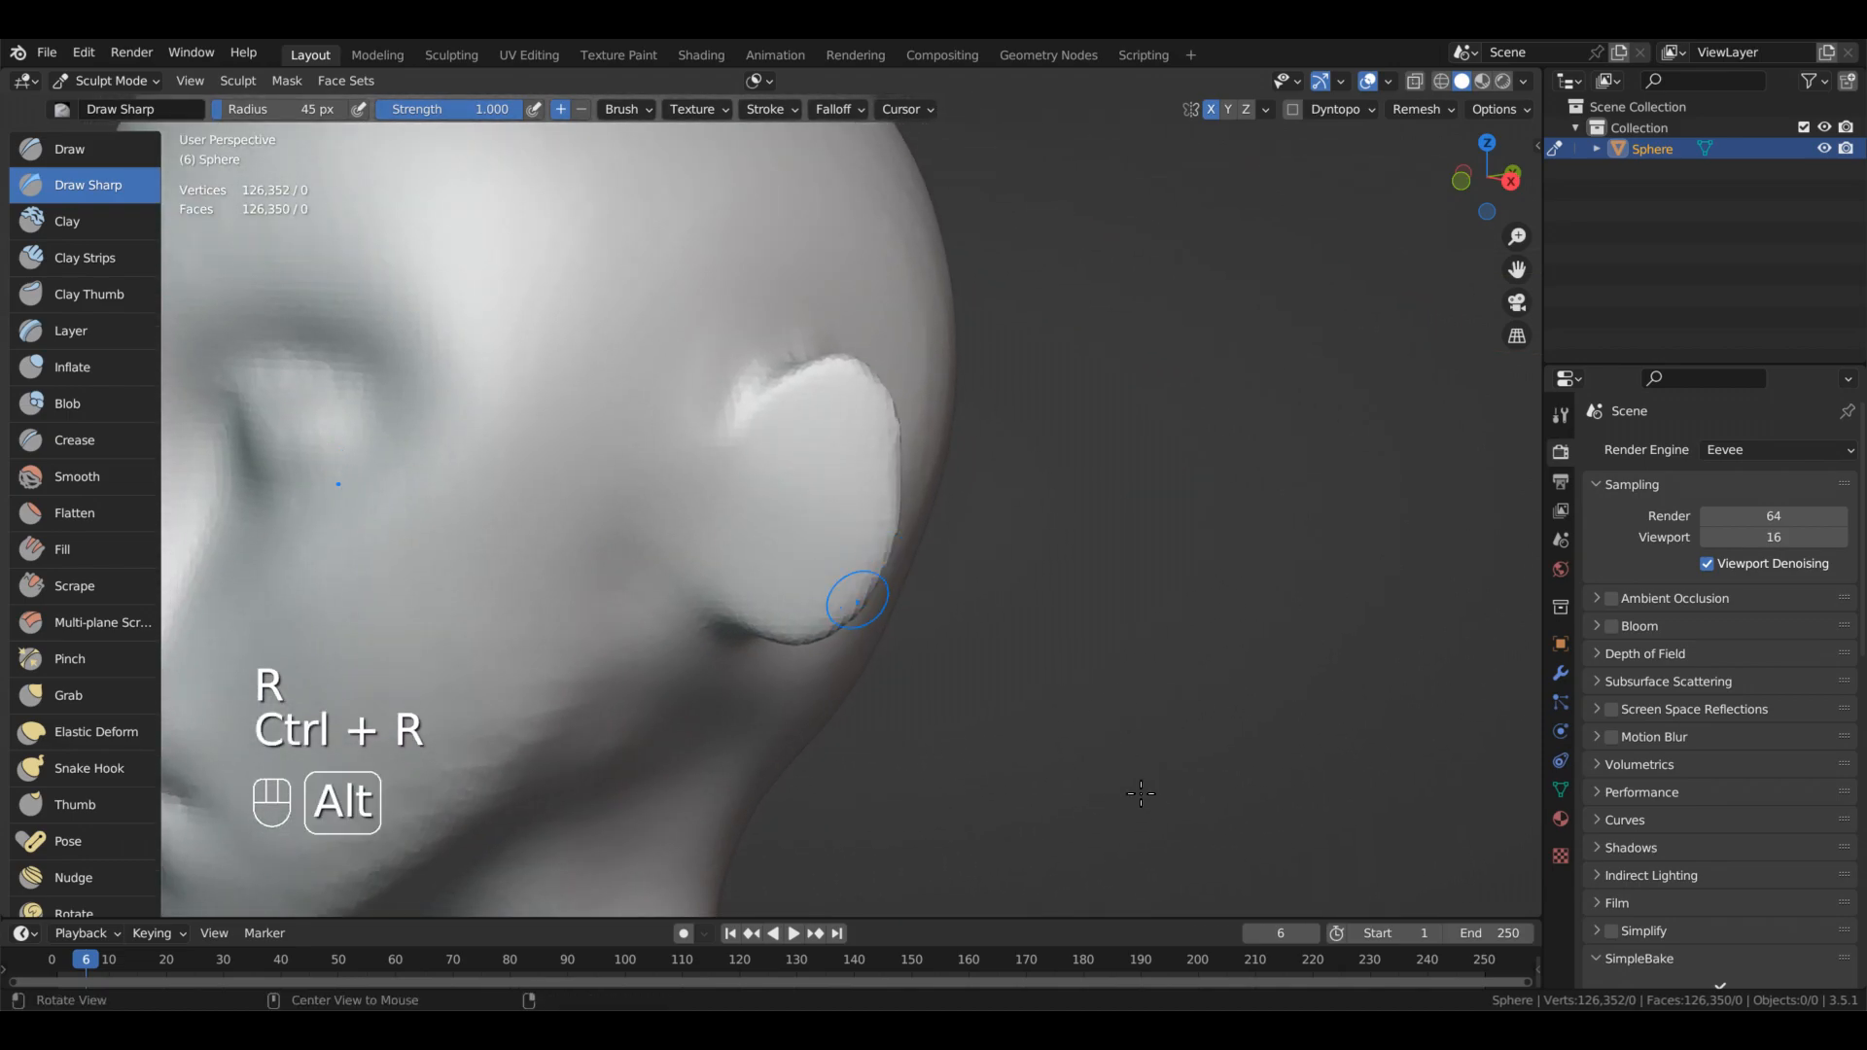
alt+drag(1141, 794, 1113, 576)
middle_drag(1044, 583, 1276, 538)
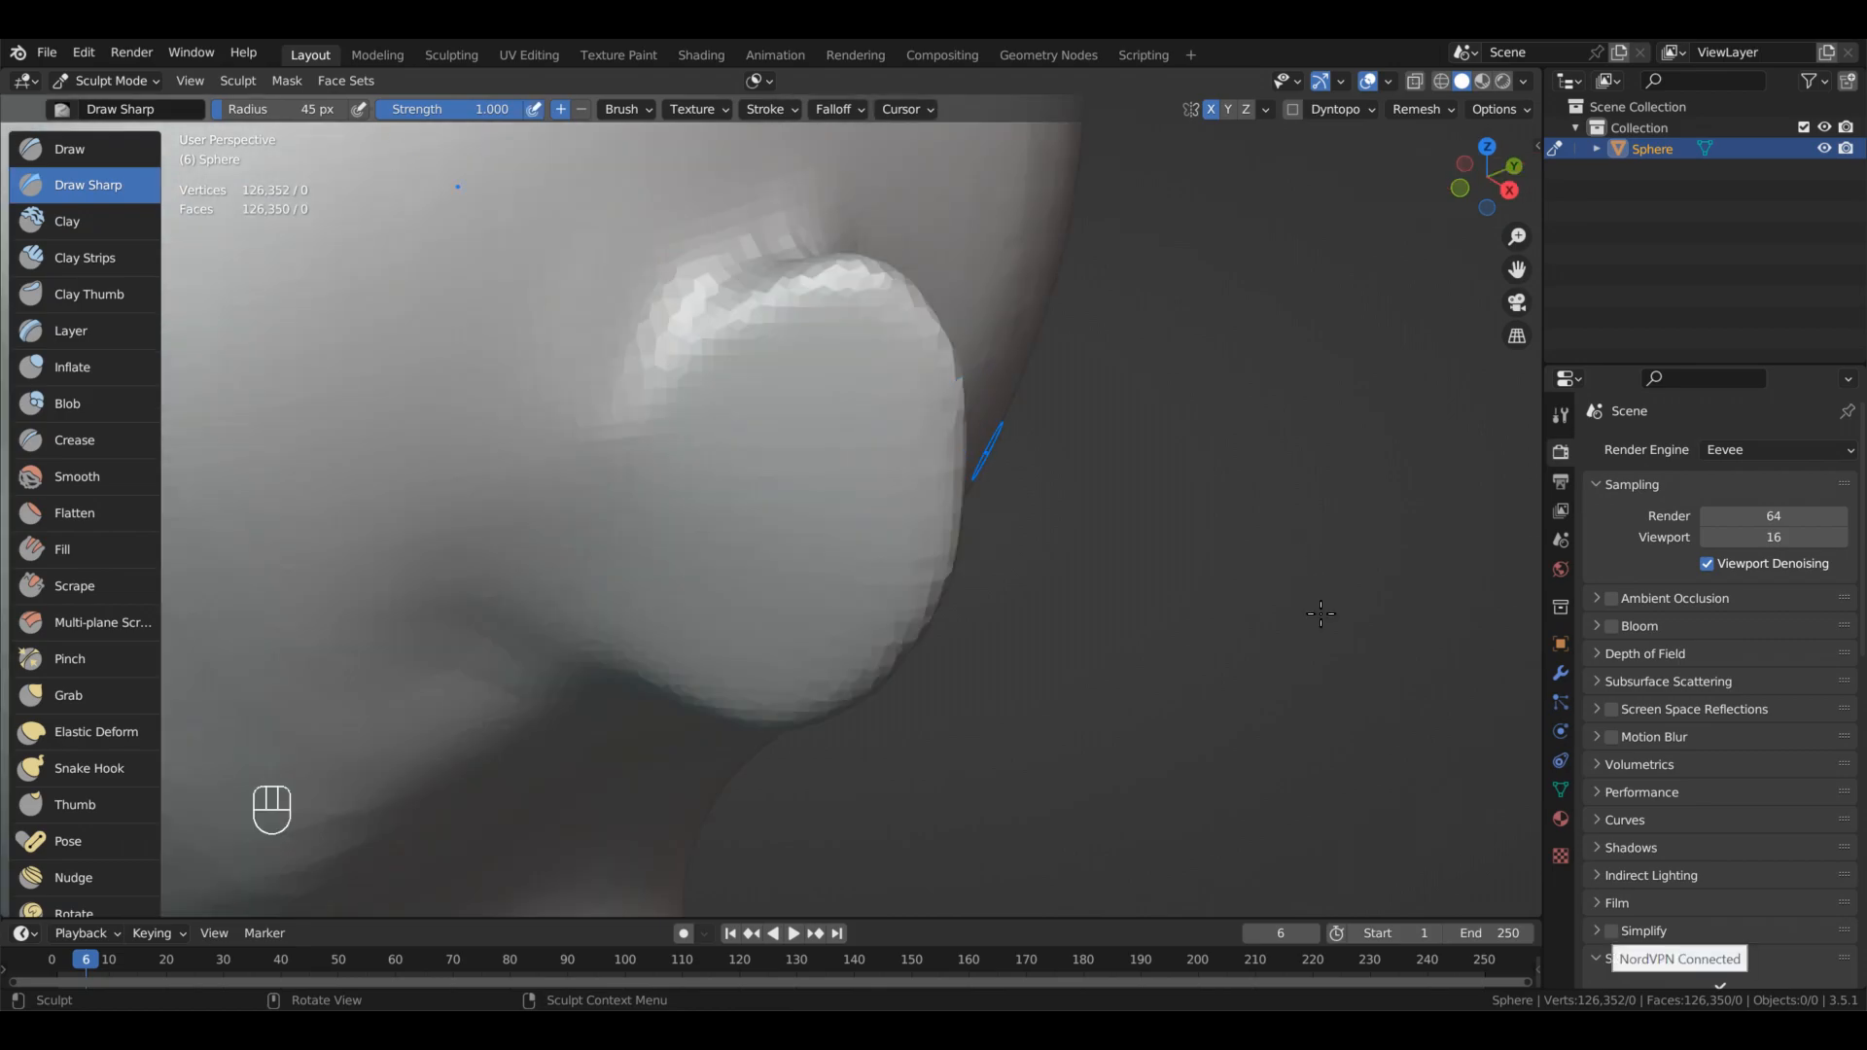
right_click(987, 487)
mouse_move(984, 494)
alt+mouse_down()
mouse_move(1042, 542)
mouse_move(1007, 515)
alt+mouse_up()
mouse_move(955, 442)
ctrl+mouse_down()
mouse_move(937, 388)
mouse_move(908, 409)
mouse_move(871, 525)
mouse_move(870, 649)
mouse_move(921, 567)
ctrl+mouse_up()
mouse_move(892, 638)
ctrl+mouse_down()
mouse_move(906, 657)
mouse_move(968, 525)
mouse_move(1091, 454)
ctrl+mouse_up()
ctrl+drag(1200, 628, 1183, 778)
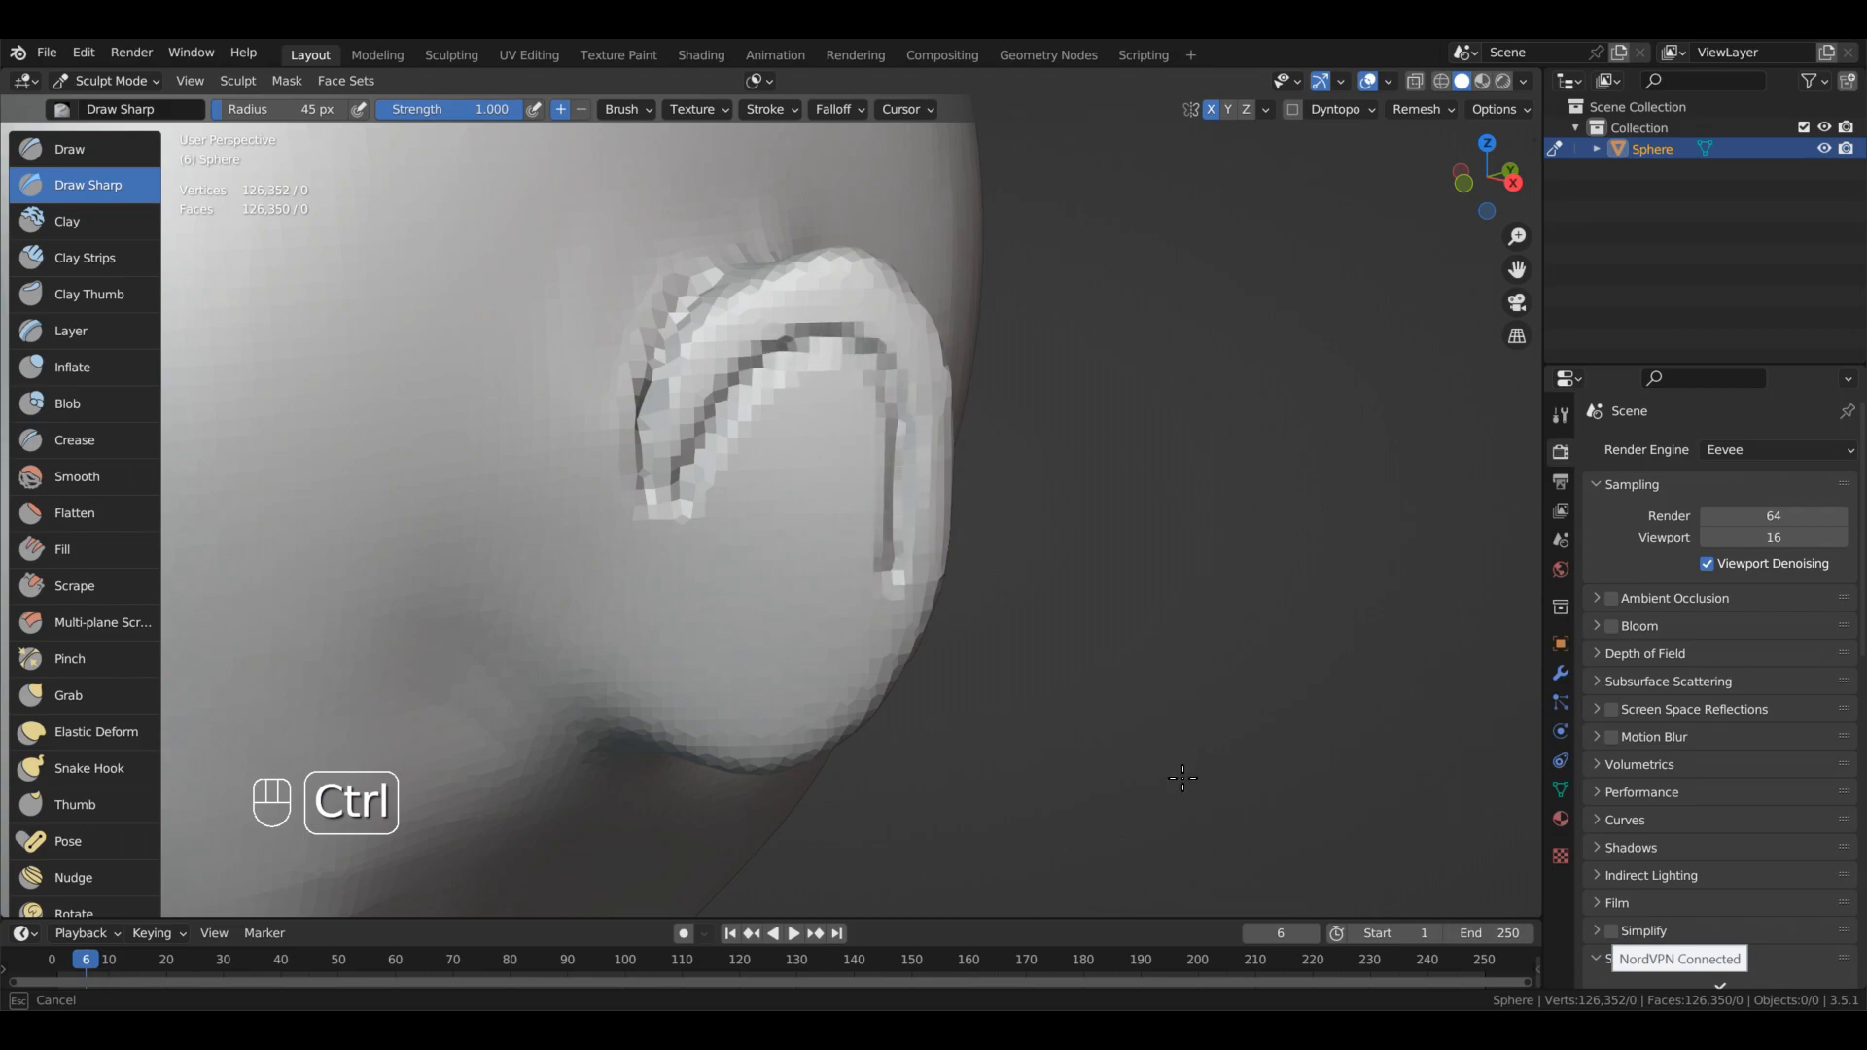
- Extend the carved groove along the lower rim of the ear to the earlobe
mouse_move(1109, 892)
ctrl+mouse_down()
mouse_move(999, 958)
mouse_move(892, 888)
ctrl+mouse_up()
alt+drag(785, 637, 786, 605)
shift+drag(907, 924, 1008, 955)
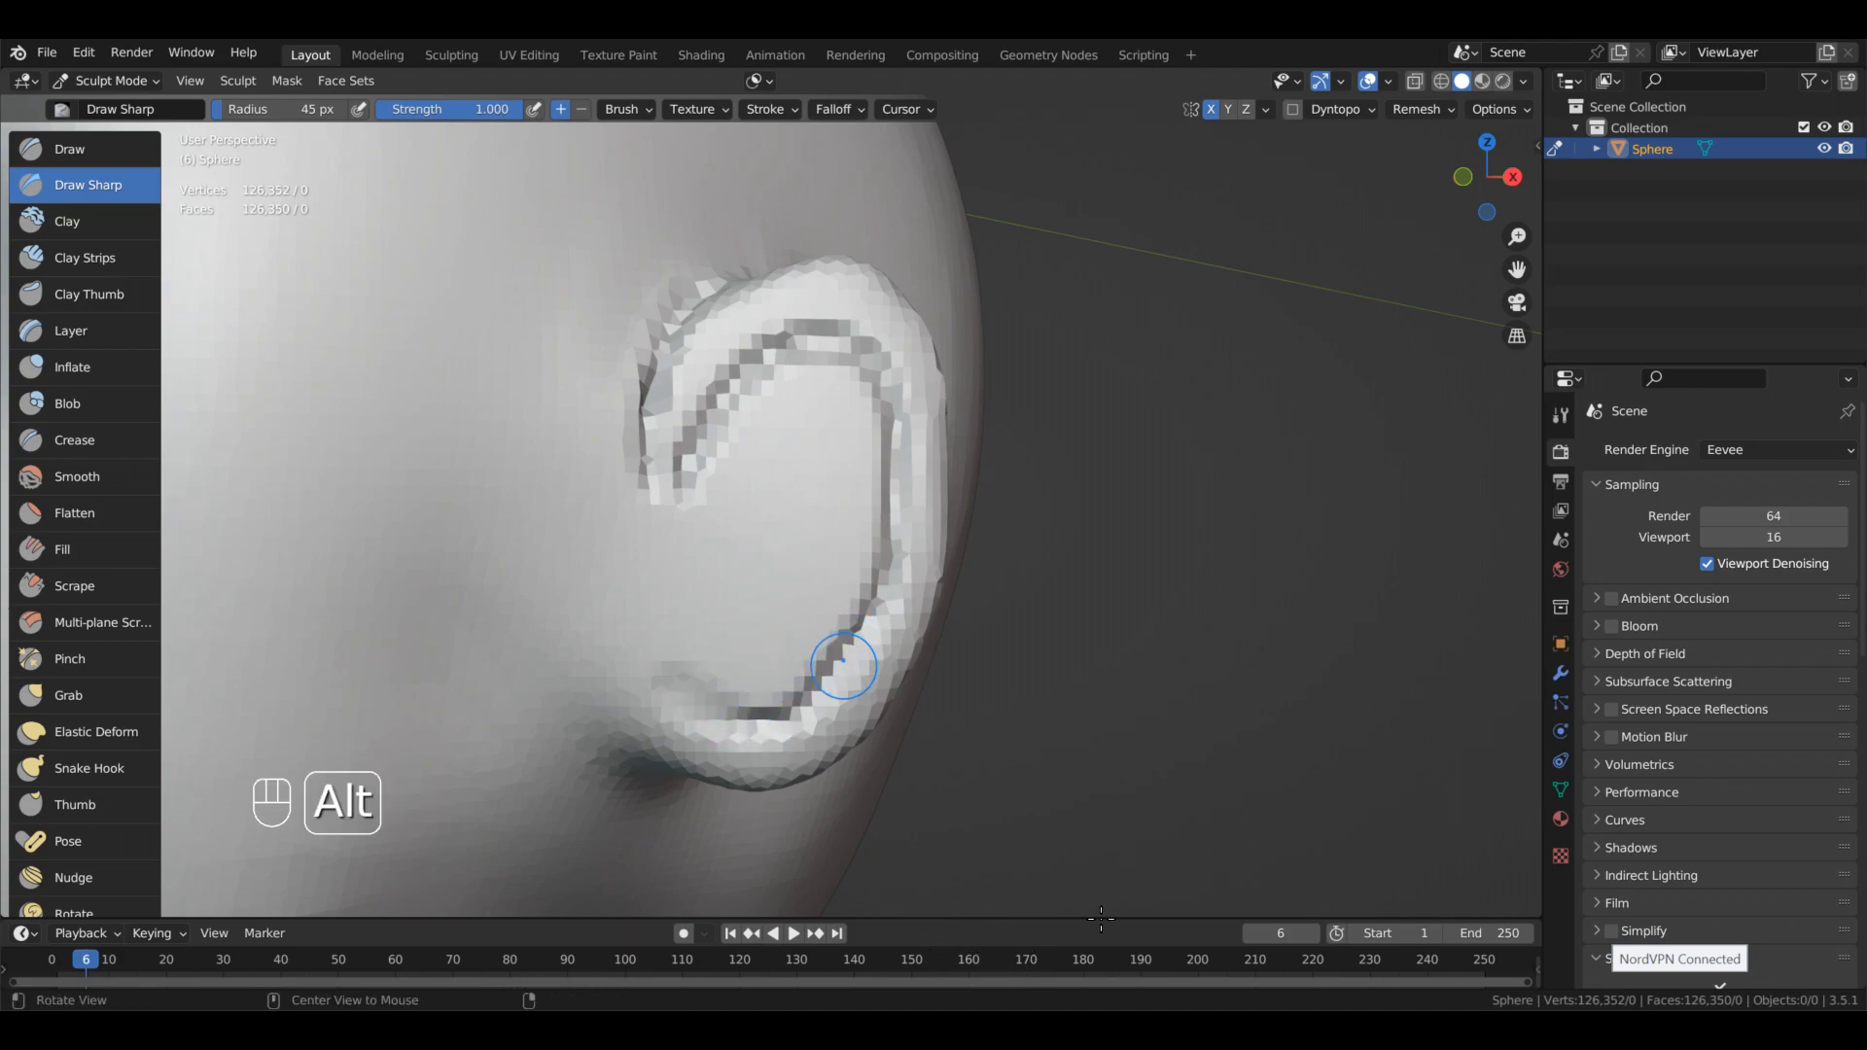
- Deepen the groove inside the ear rim along its rear and lower parts with inverted Draw Sharp strokes
alt+middle_drag(1182, 684, 1099, 705)
mouse_move(1192, 655)
alt+middle_down()
mouse_move(1138, 655)
mouse_move(1140, 637)
alt+middle_up()
mouse_move(985, 545)
ctrl+mouse_down()
mouse_move(929, 569)
mouse_move(958, 516)
mouse_move(1099, 418)
mouse_move(1146, 428)
ctrl+mouse_up()
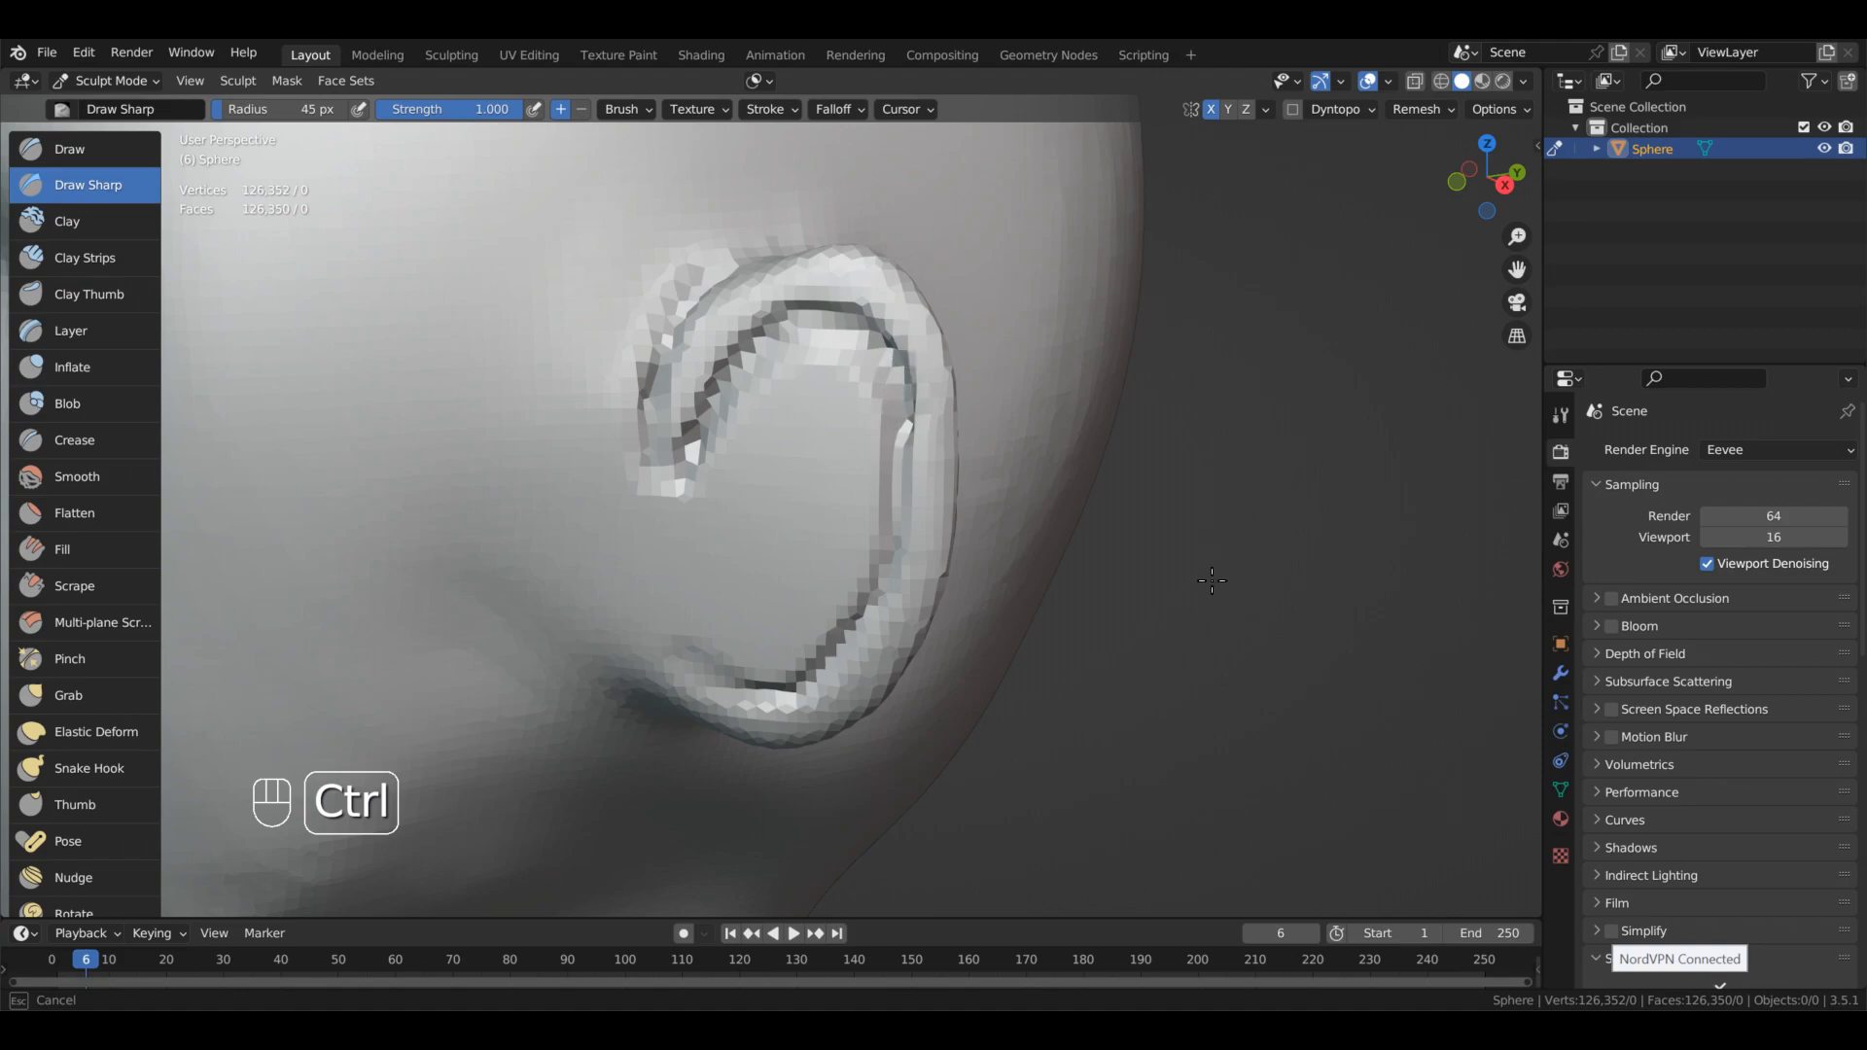
mouse_move(1204, 721)
ctrl+mouse_down()
mouse_move(1092, 920)
mouse_move(953, 907)
ctrl+mouse_up()
mouse_move(1128, 856)
alt+middle_down()
mouse_move(1254, 846)
mouse_move(1110, 858)
mouse_move(1139, 775)
alt+middle_up()
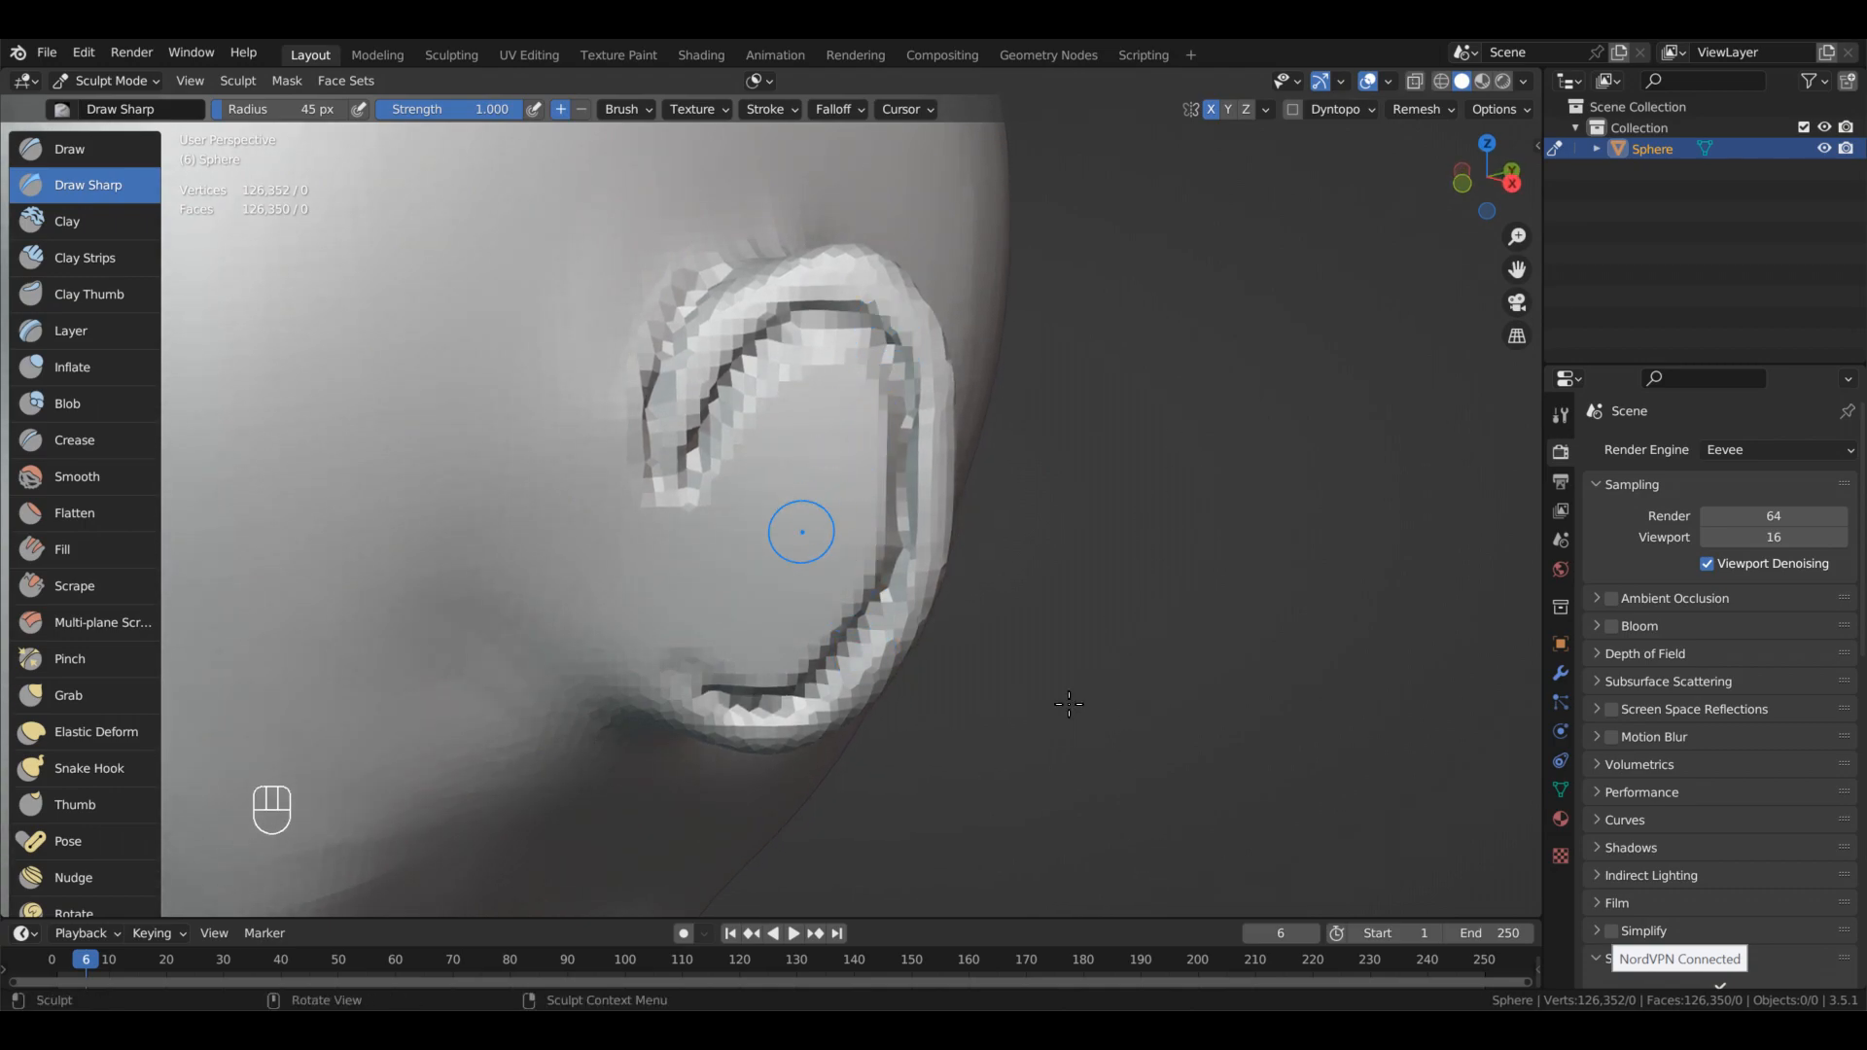
- Undo the last carving stroke, then carve and smooth the crease at the upper front where the ear meets the head
key(ctrl)
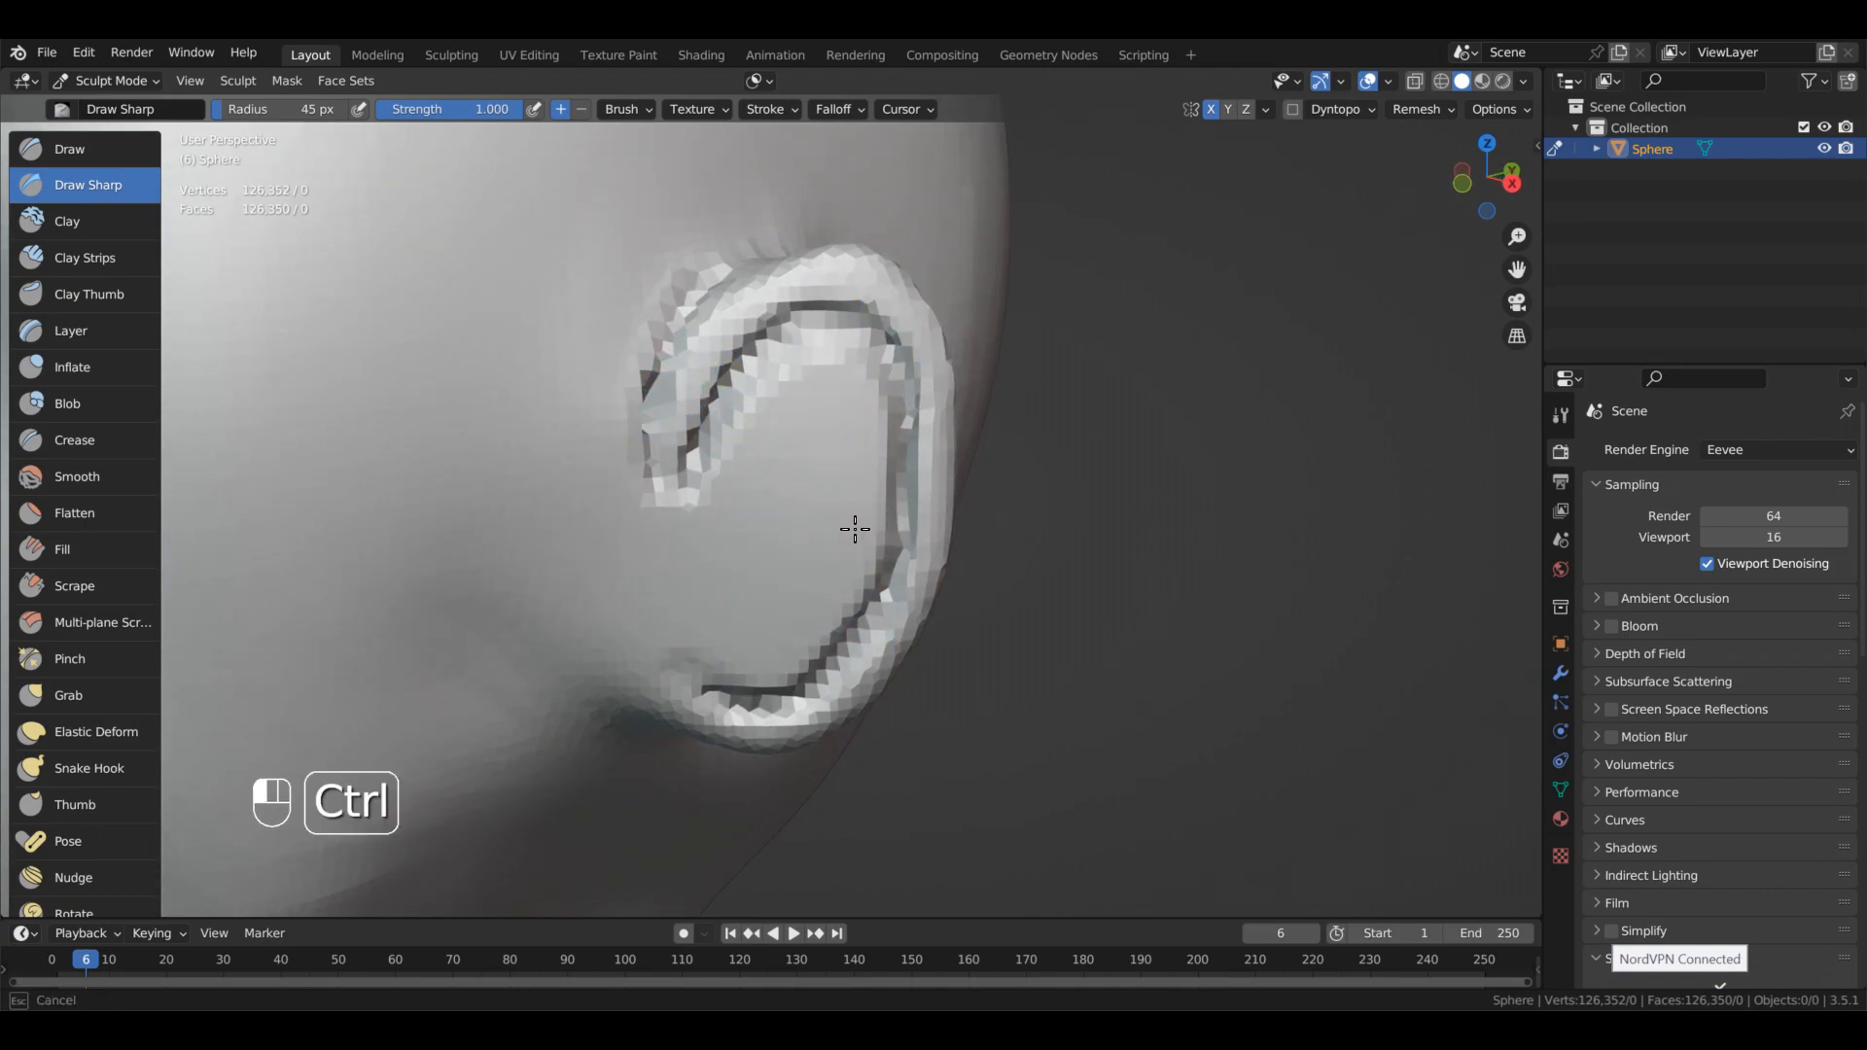
key(ctrl+z)
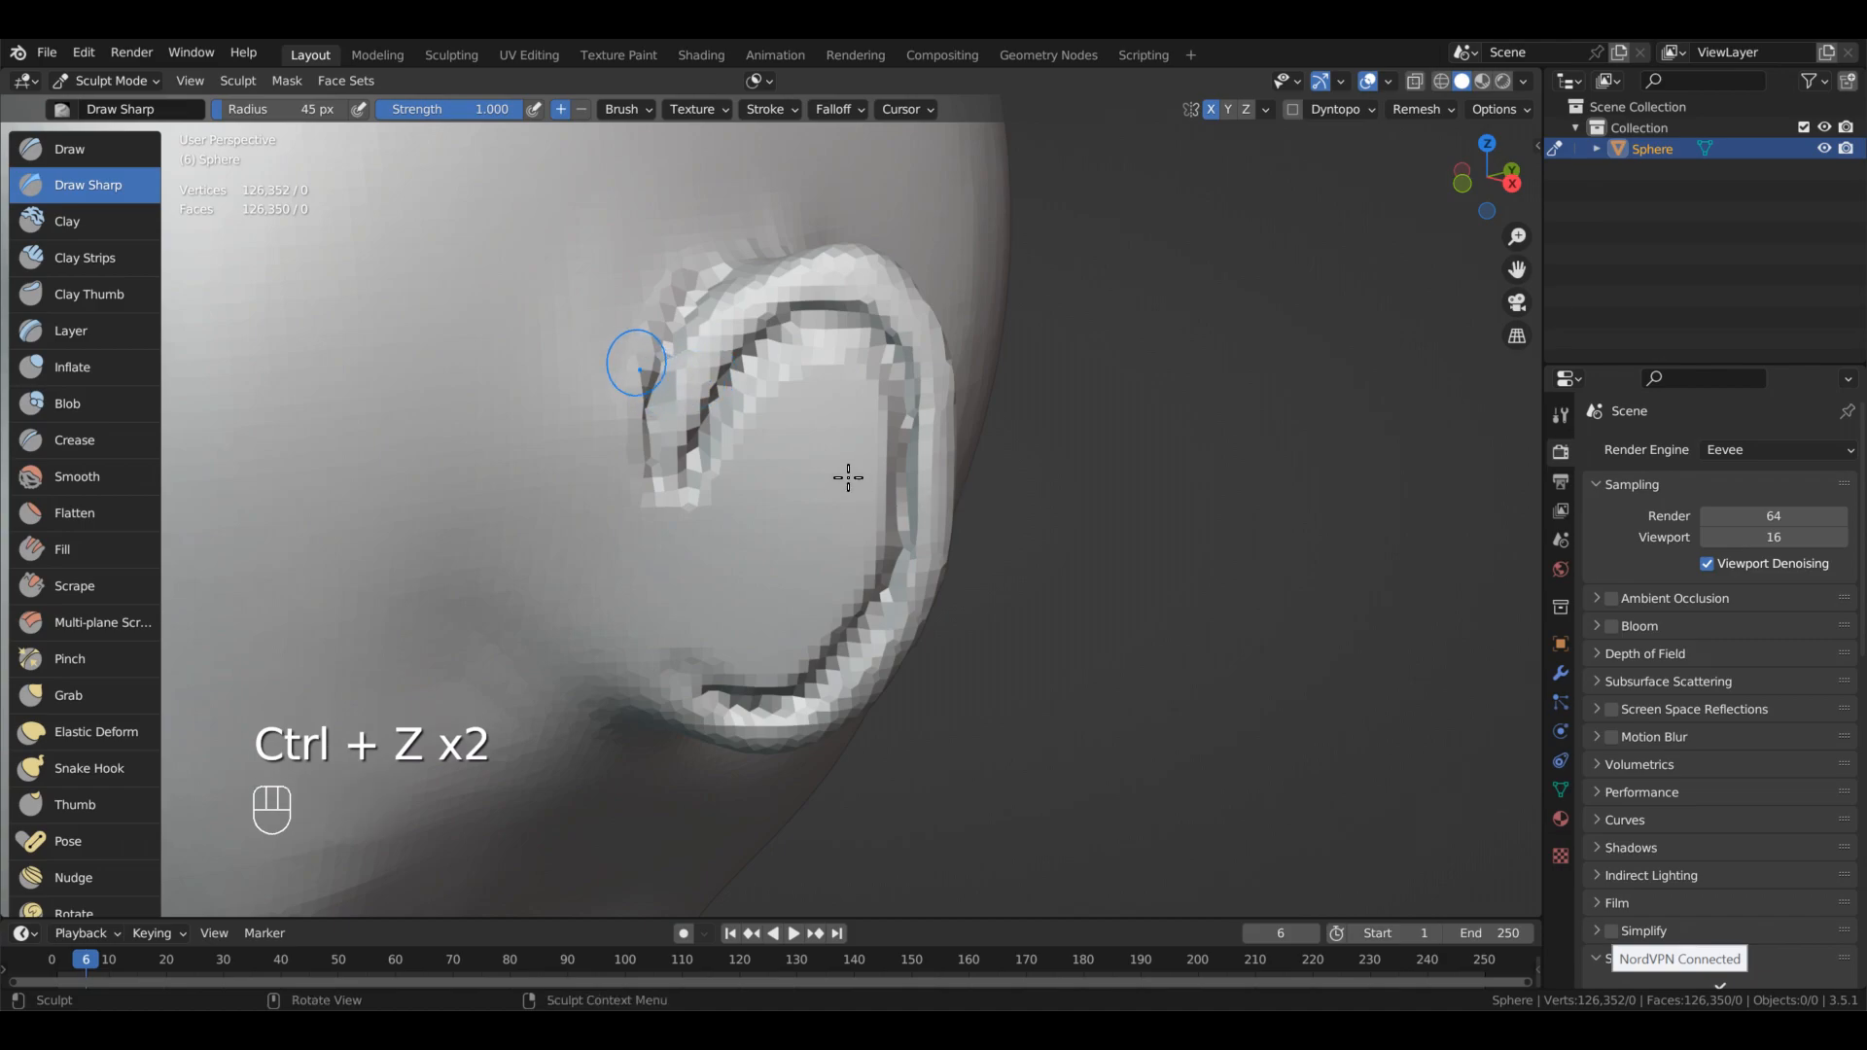
mouse_move(641, 412)
ctrl+mouse_down()
mouse_move(671, 489)
mouse_move(641, 418)
mouse_move(658, 362)
ctrl+mouse_up()
alt+middle_drag(653, 400, 757, 493)
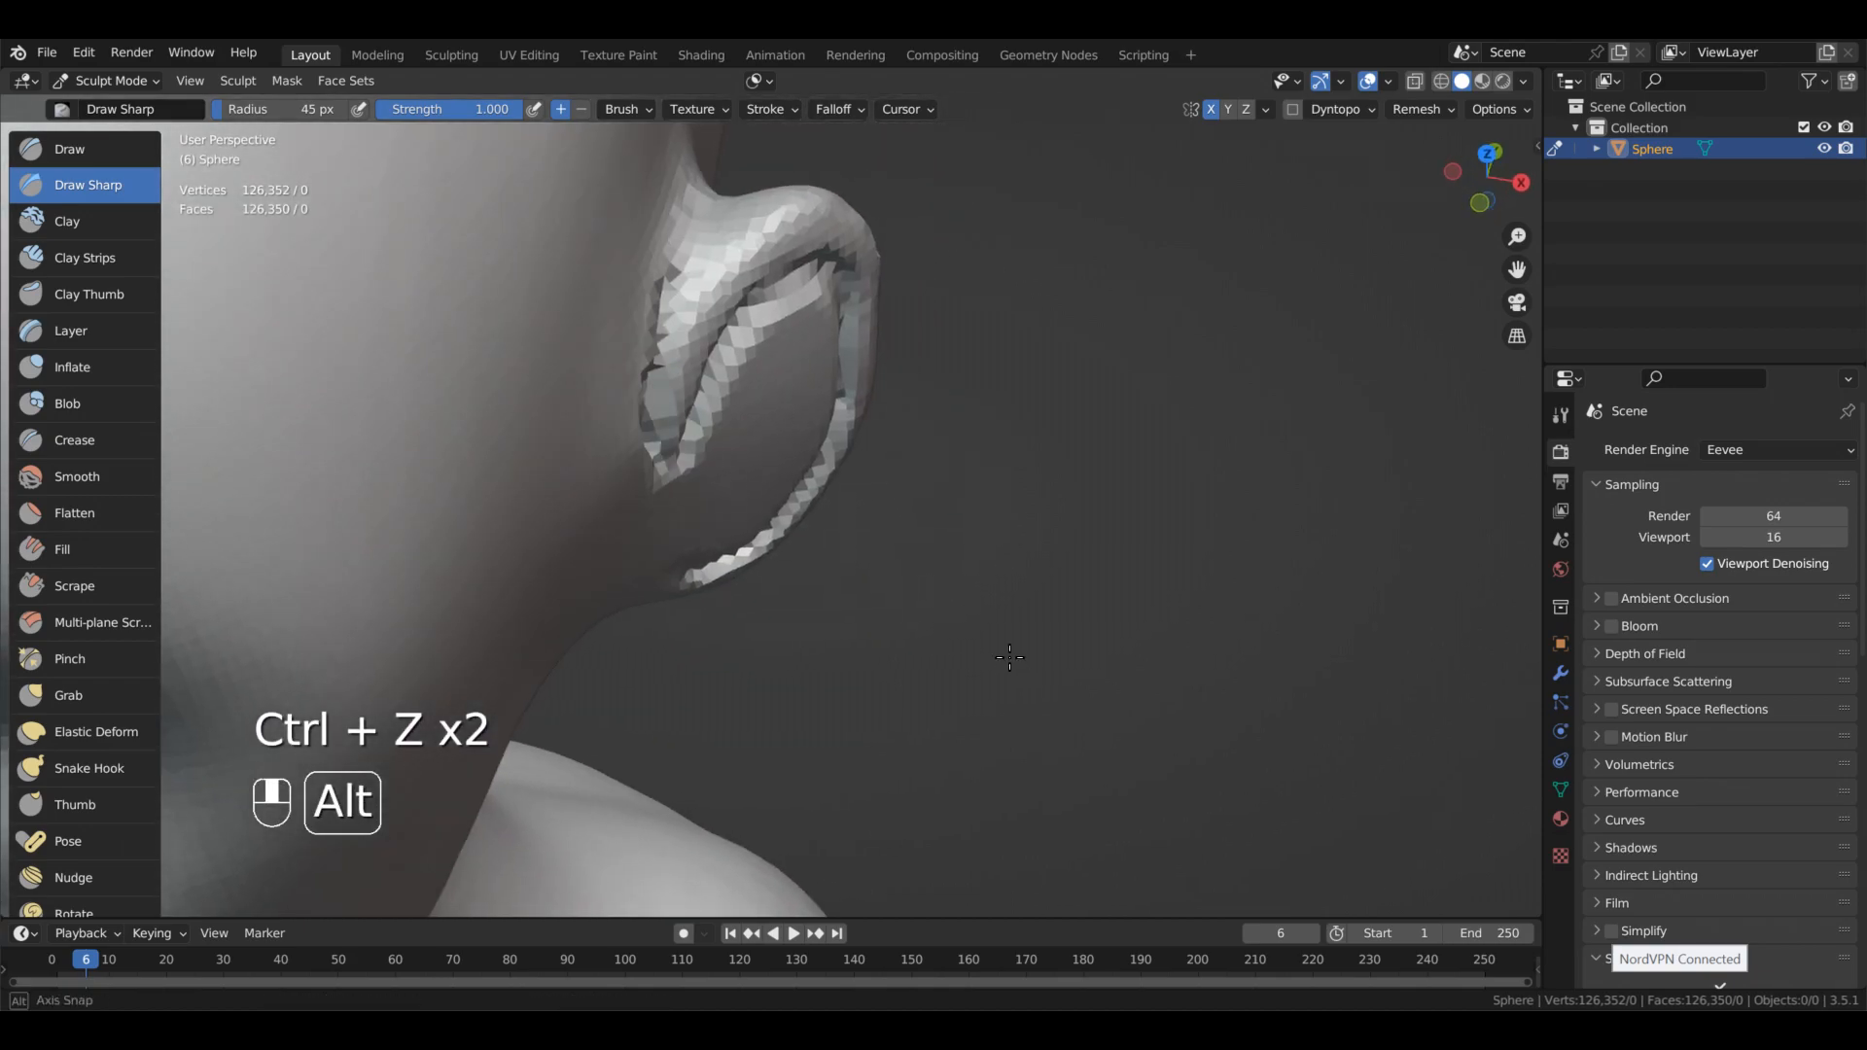
alt+middle_drag(1009, 657, 867, 529)
shift+drag(661, 368, 675, 319)
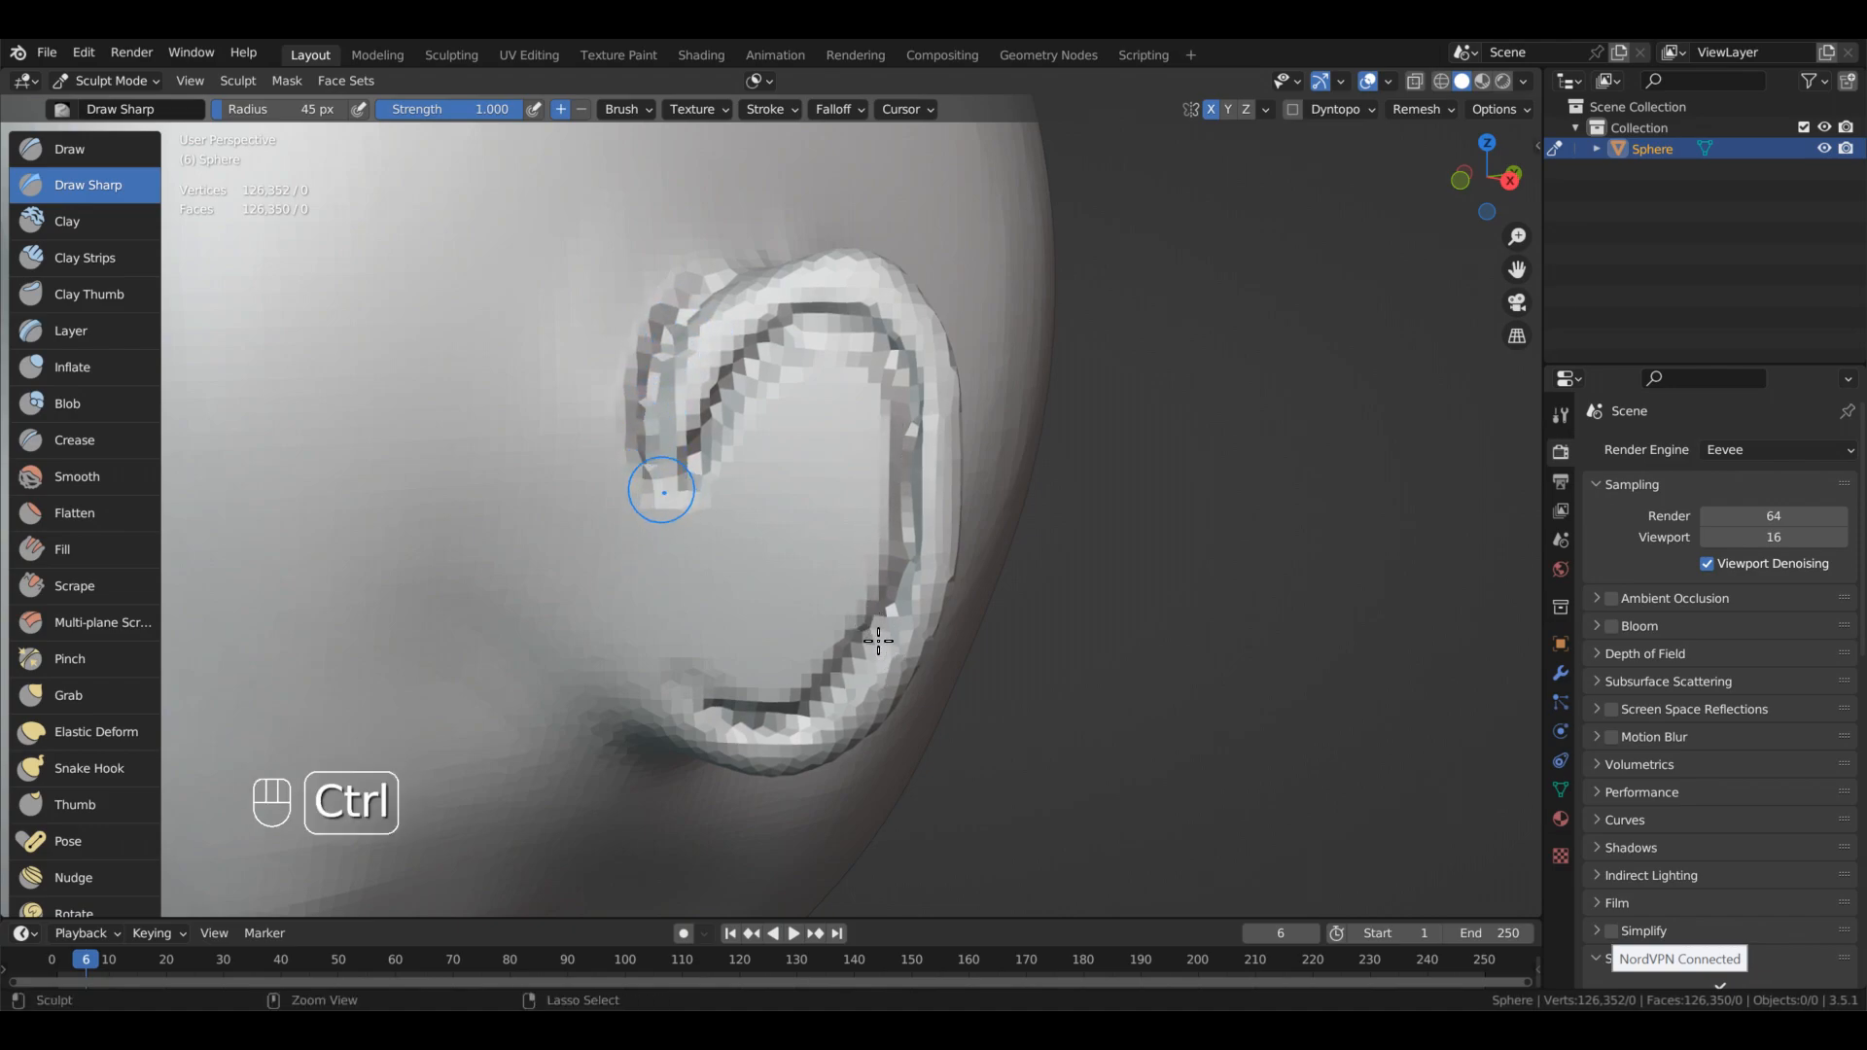
- Carve short grooves for the inner fold in the upper ear with inverted Draw Sharp strokes
ctrl+drag(677, 519, 720, 397)
key(alt)
mouse_move(826, 491)
alt+mouse_down()
mouse_move(826, 447)
mouse_move(813, 502)
alt+mouse_up()
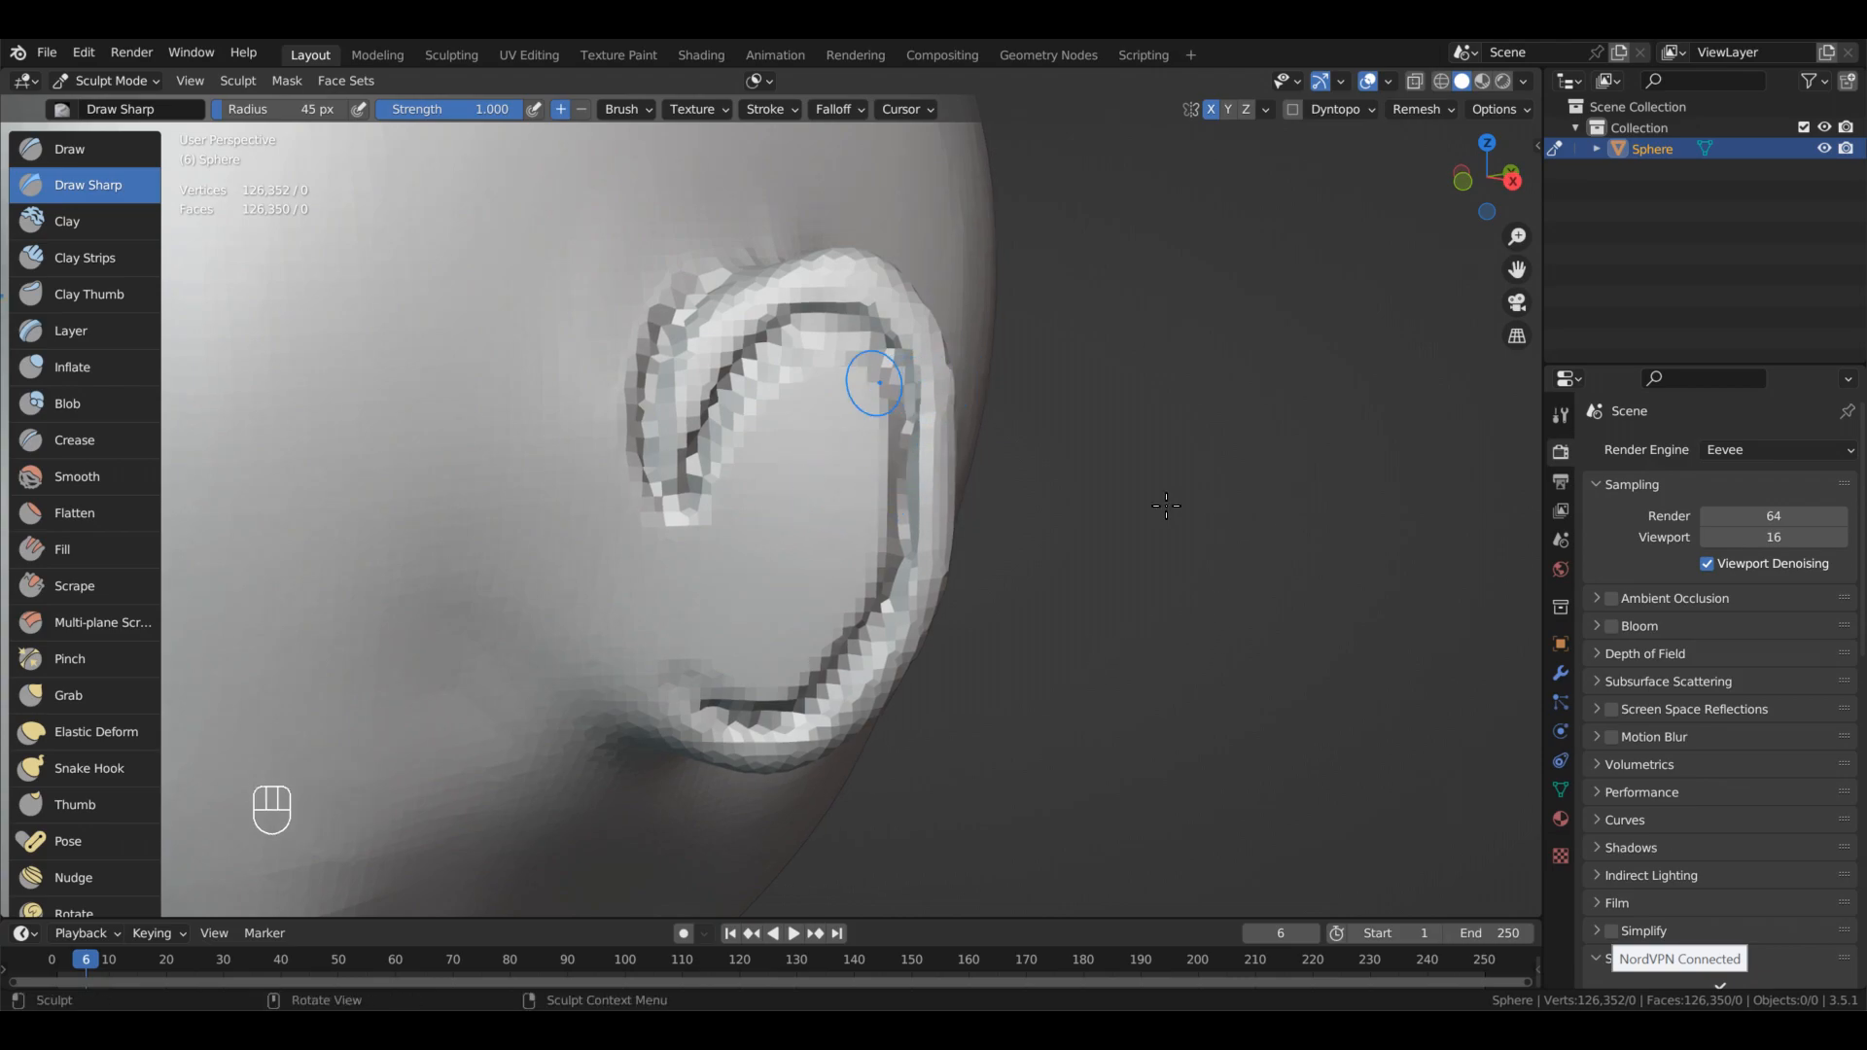
key(ctrl)
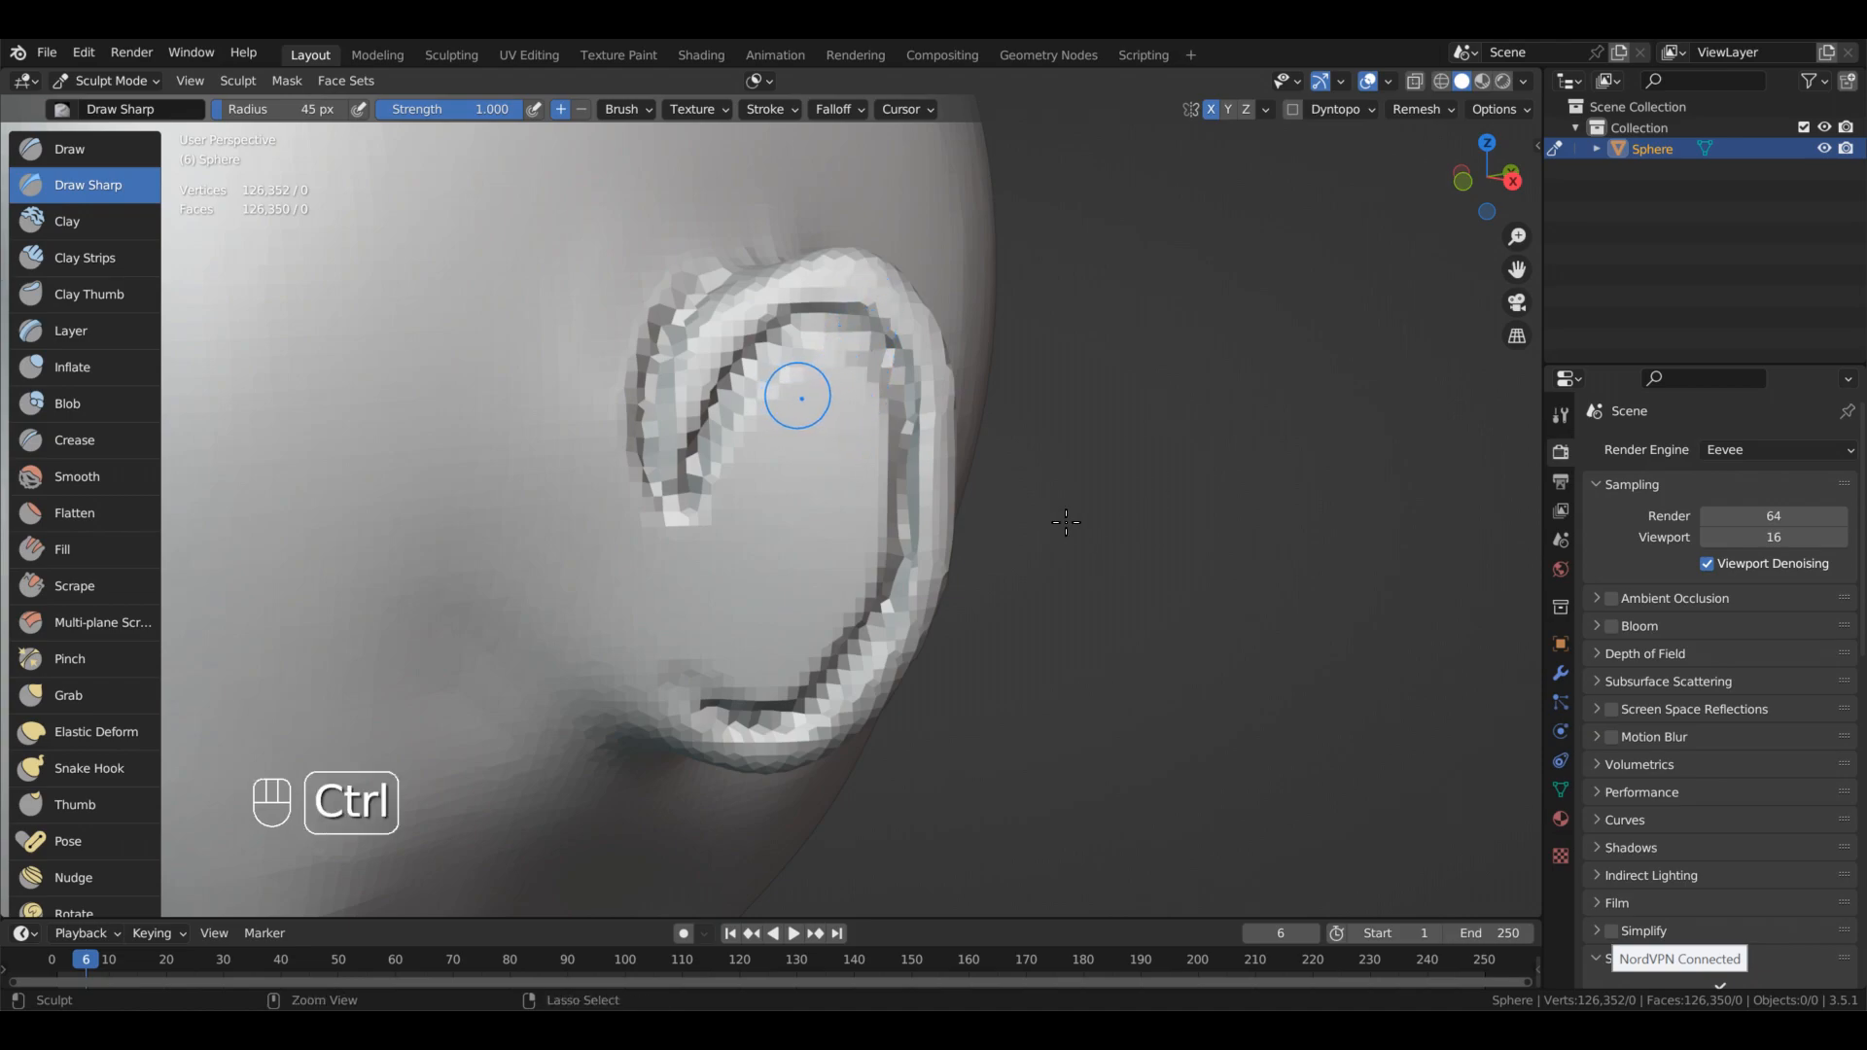
ctrl+drag(789, 382, 852, 505)
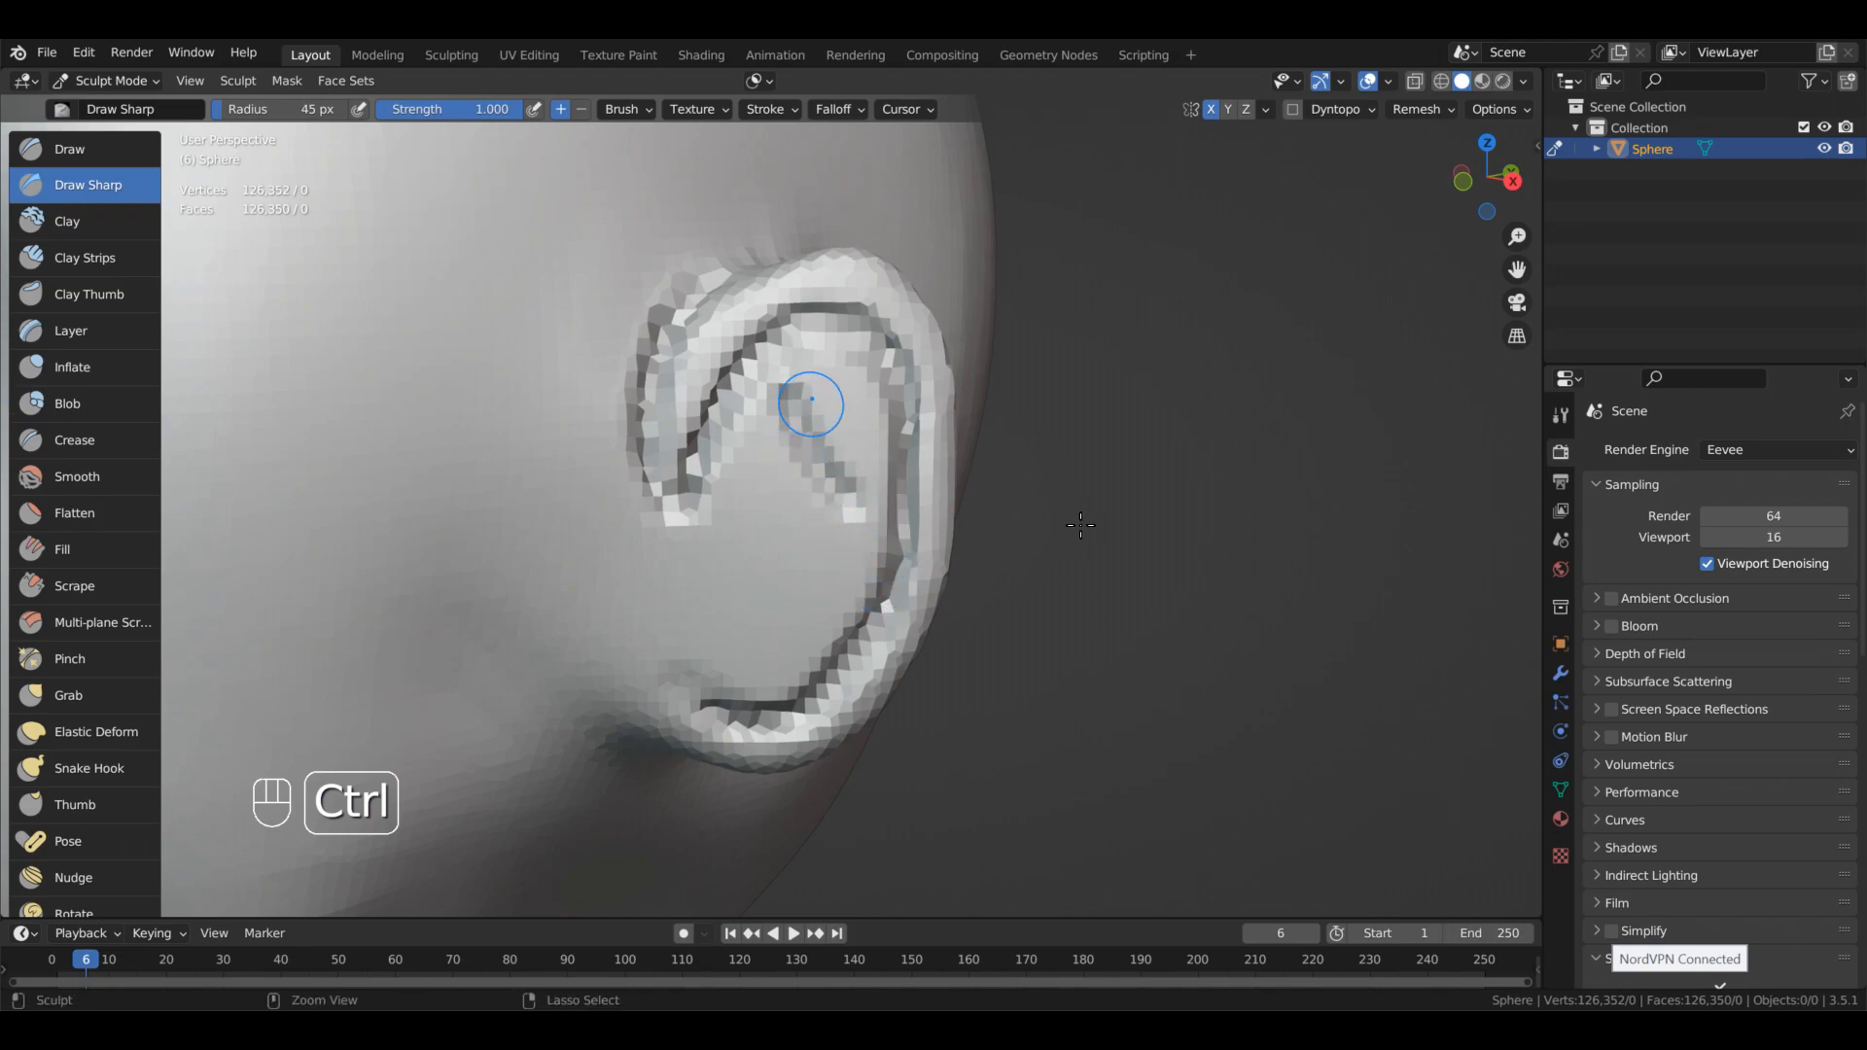
ctrl+drag(812, 375, 865, 417)
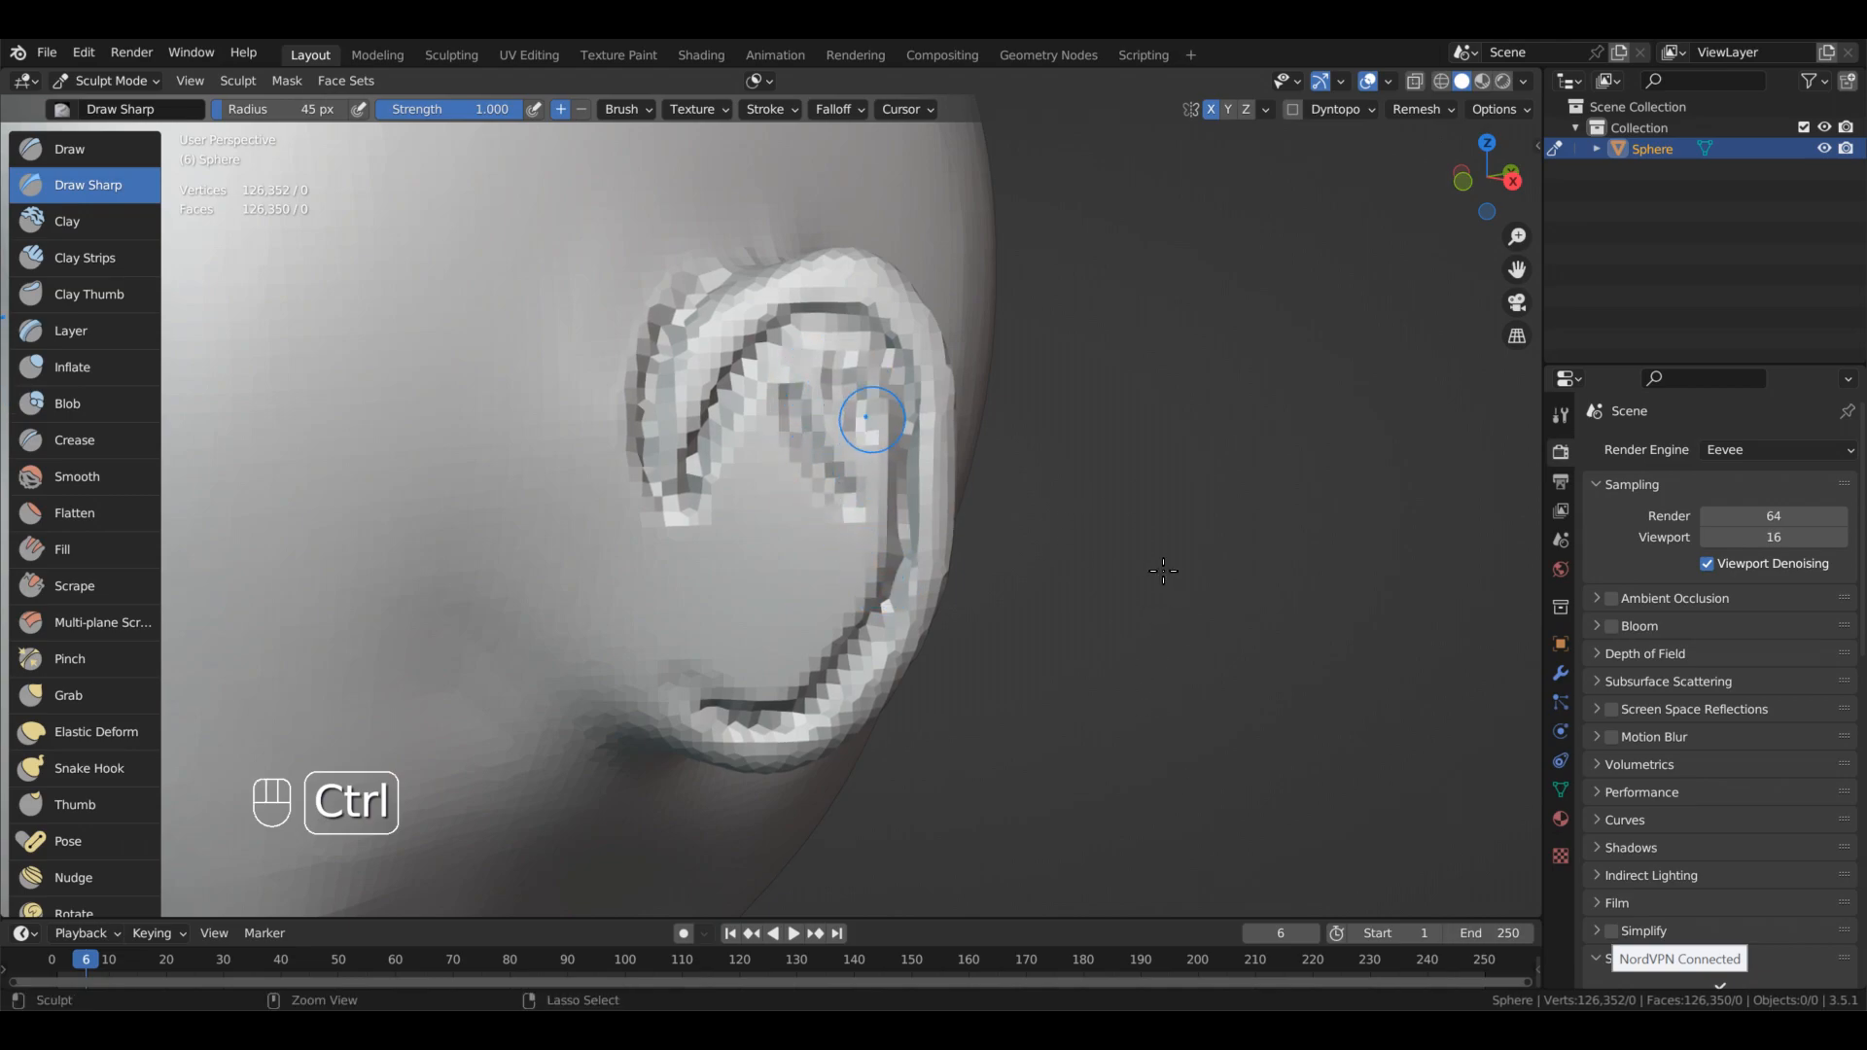
- Undo the last two strokes, then carve the inner fold's groove parallel to the rear rim down to the earlobe
mouse_move(783, 420)
ctrl+mouse_down()
mouse_move(834, 516)
mouse_move(881, 539)
mouse_move(855, 405)
ctrl+mouse_up()
key(ctrl+z)
key(ctrl+z)
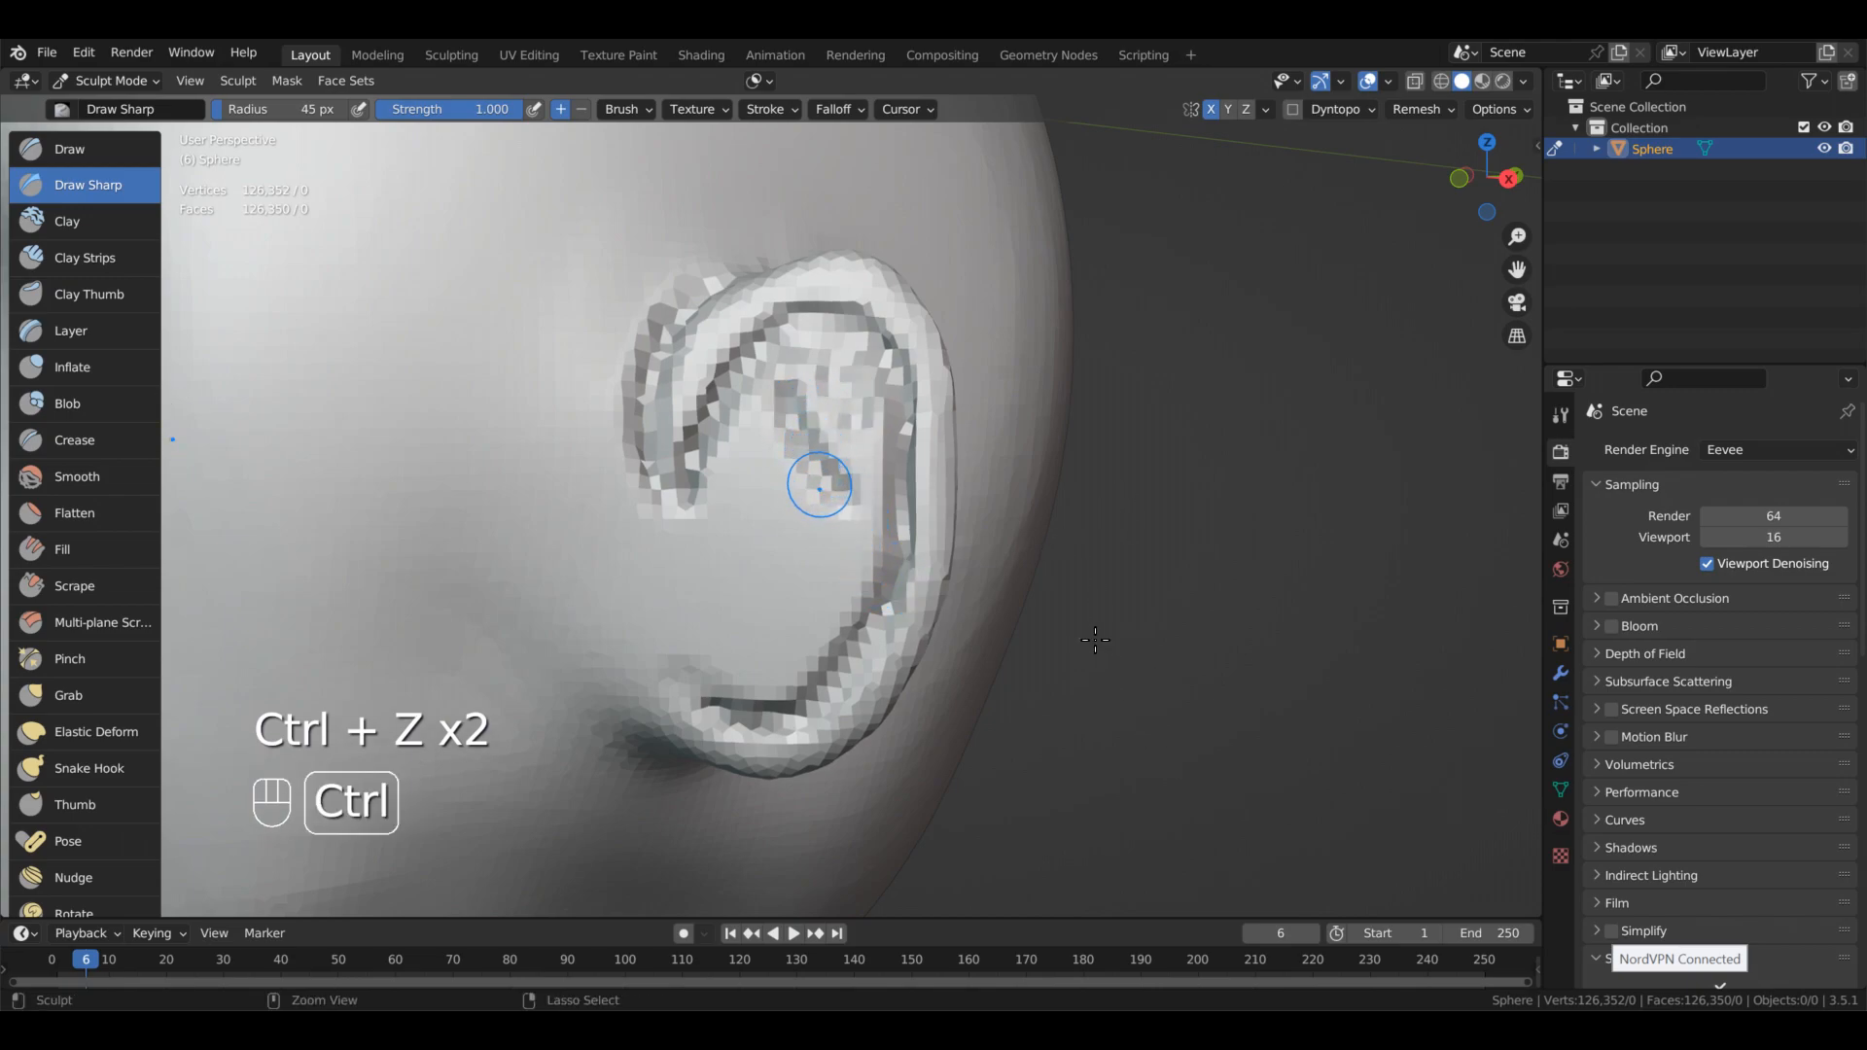
mouse_move(736, 687)
ctrl+mouse_down()
mouse_move(783, 637)
mouse_move(841, 506)
mouse_move(783, 389)
ctrl+mouse_up()
middle_drag(801, 715, 810, 658)
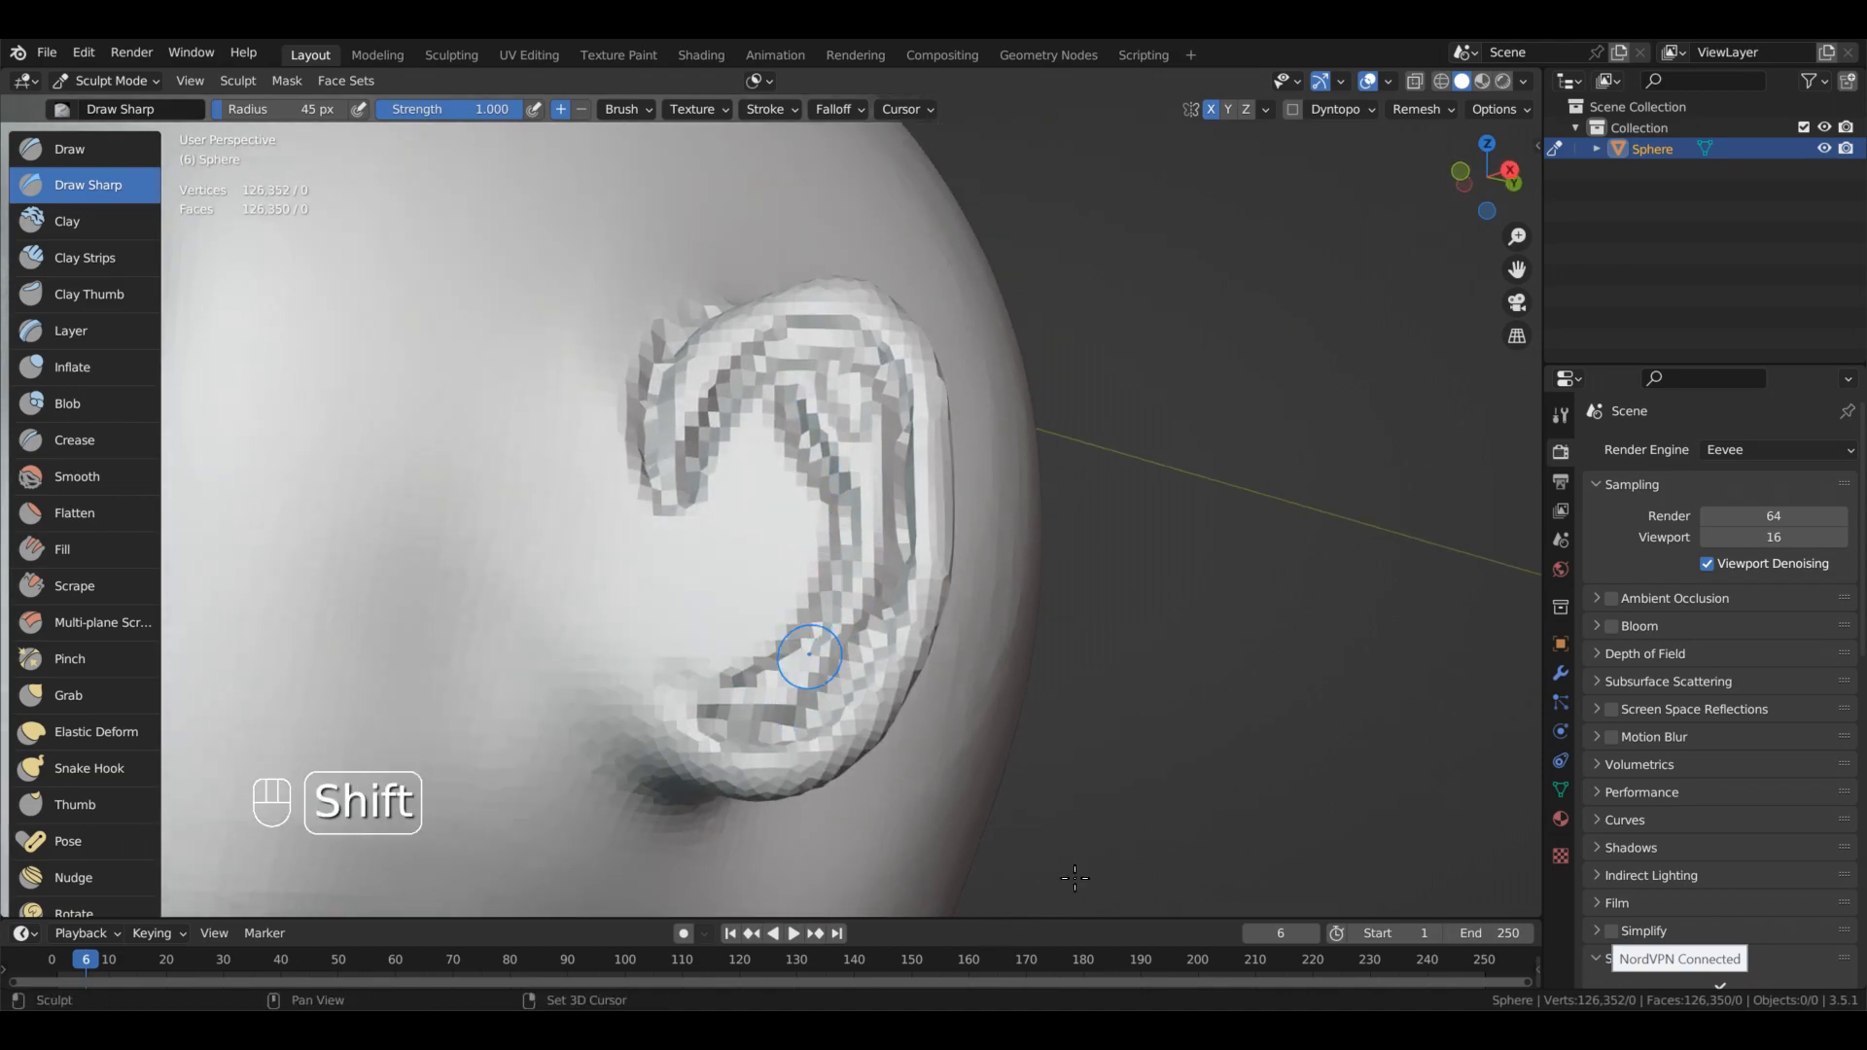
alt+middle_drag(846, 459, 892, 586)
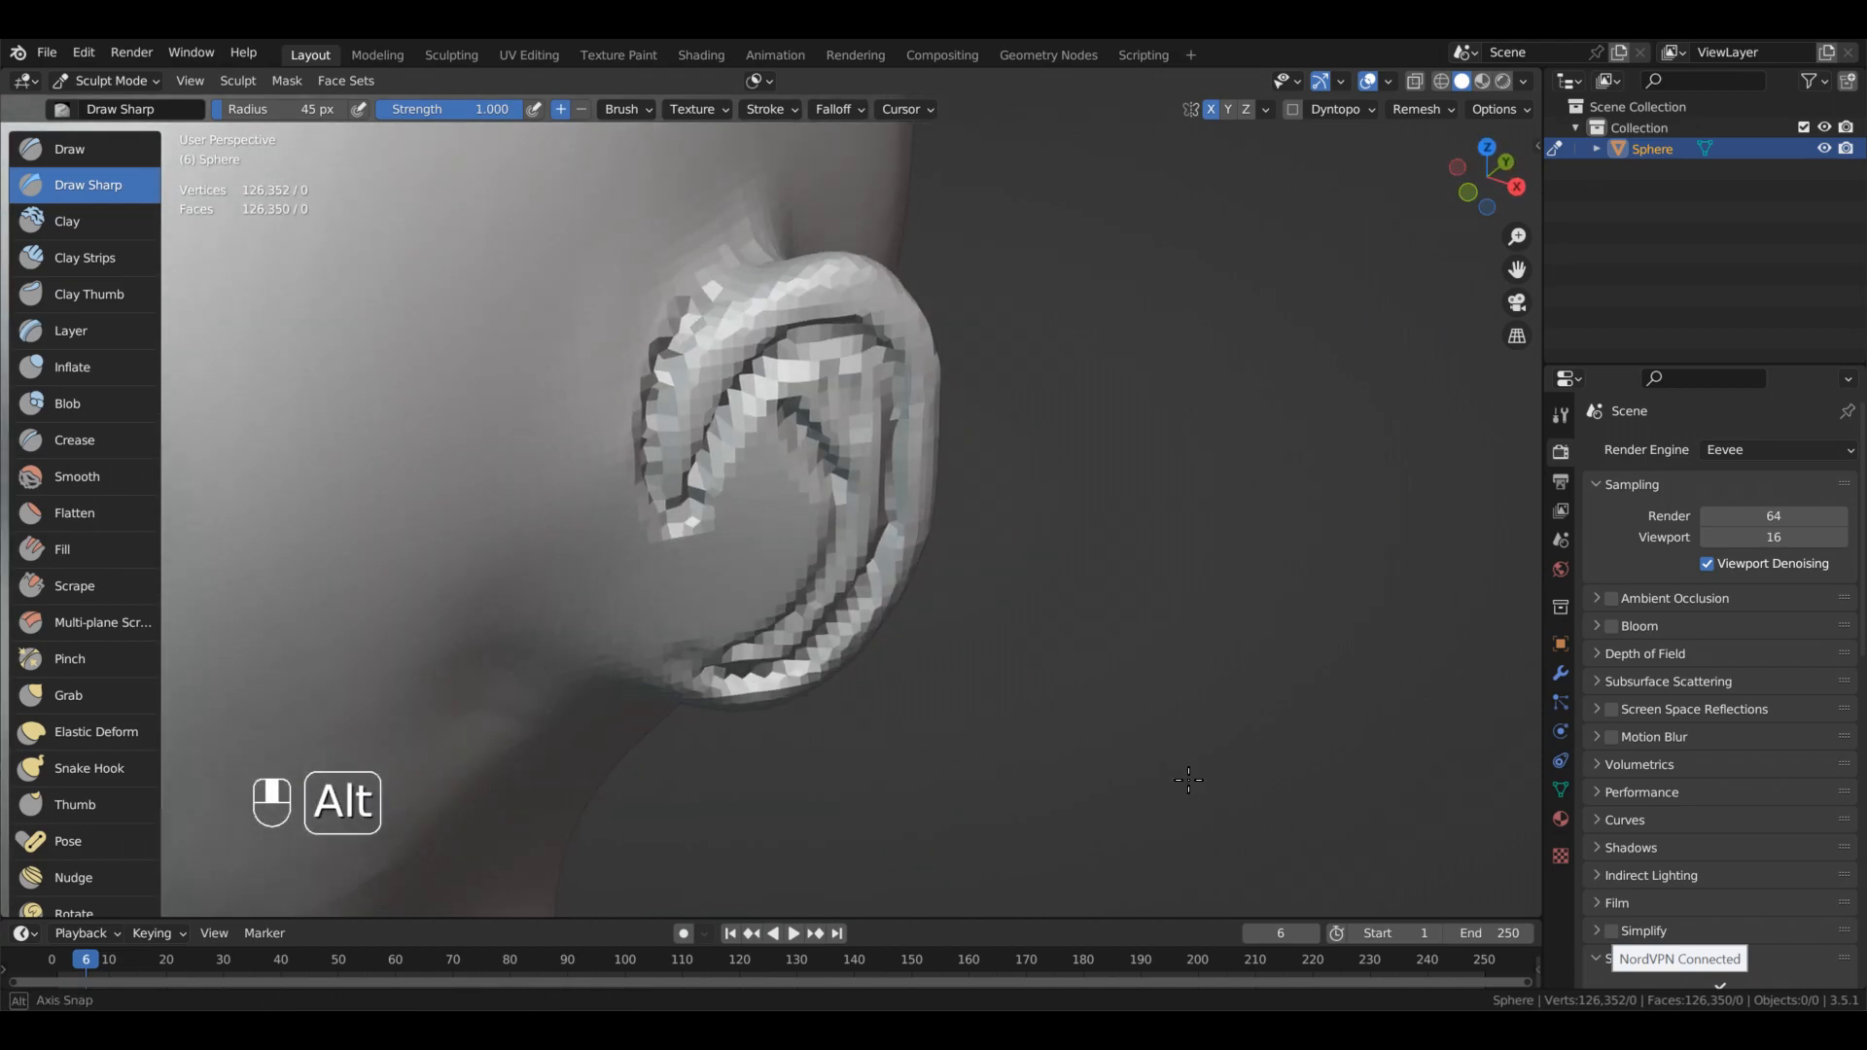
alt+middle_drag(1191, 782, 825, 467)
mouse_move(854, 395)
alt+middle_down()
mouse_move(1167, 474)
mouse_move(1083, 525)
mouse_move(1060, 670)
alt+middle_up()
ctrl+drag(732, 457, 751, 560)
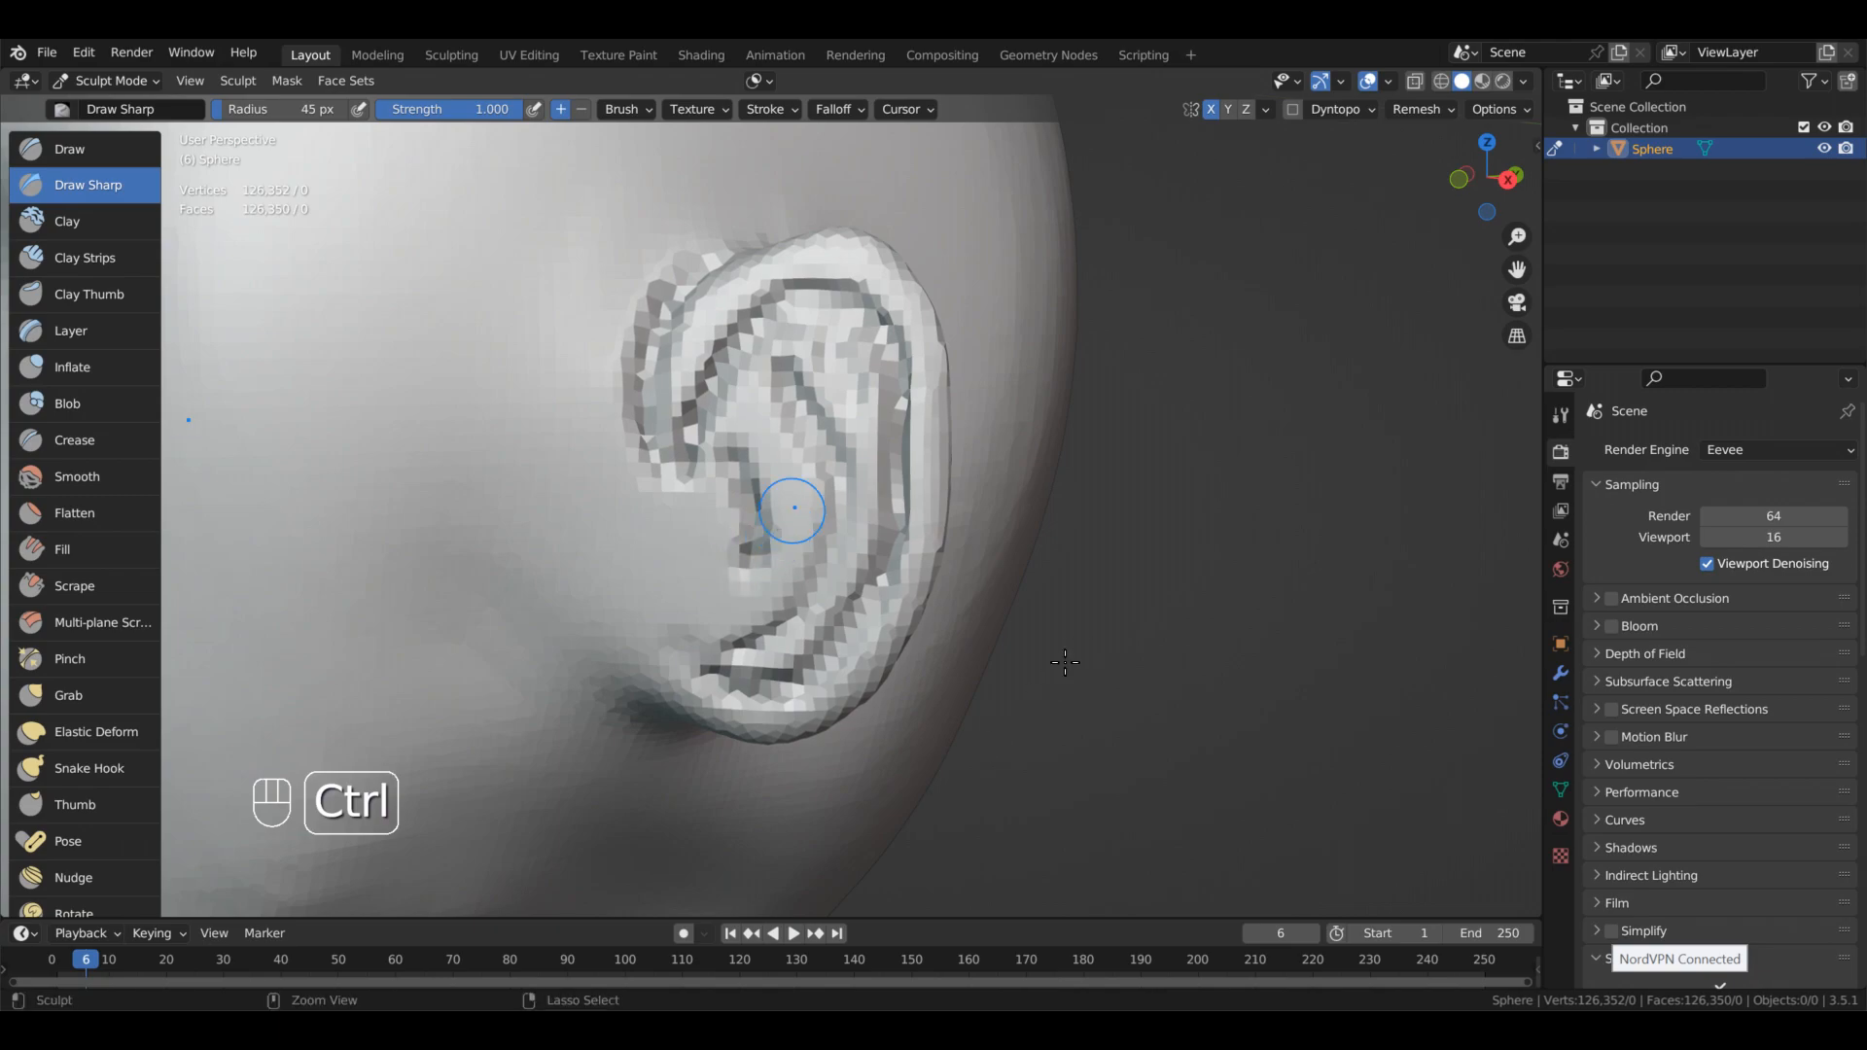
key(ctrl+z)
key(ctrl+z)
key(ctrl+z)
- Carve a curved groove around the ear's central hollow, curling forward around the tragus
mouse_move(726, 464)
ctrl+mouse_down()
mouse_move(764, 511)
mouse_move(759, 583)
mouse_move(742, 534)
ctrl+mouse_up()
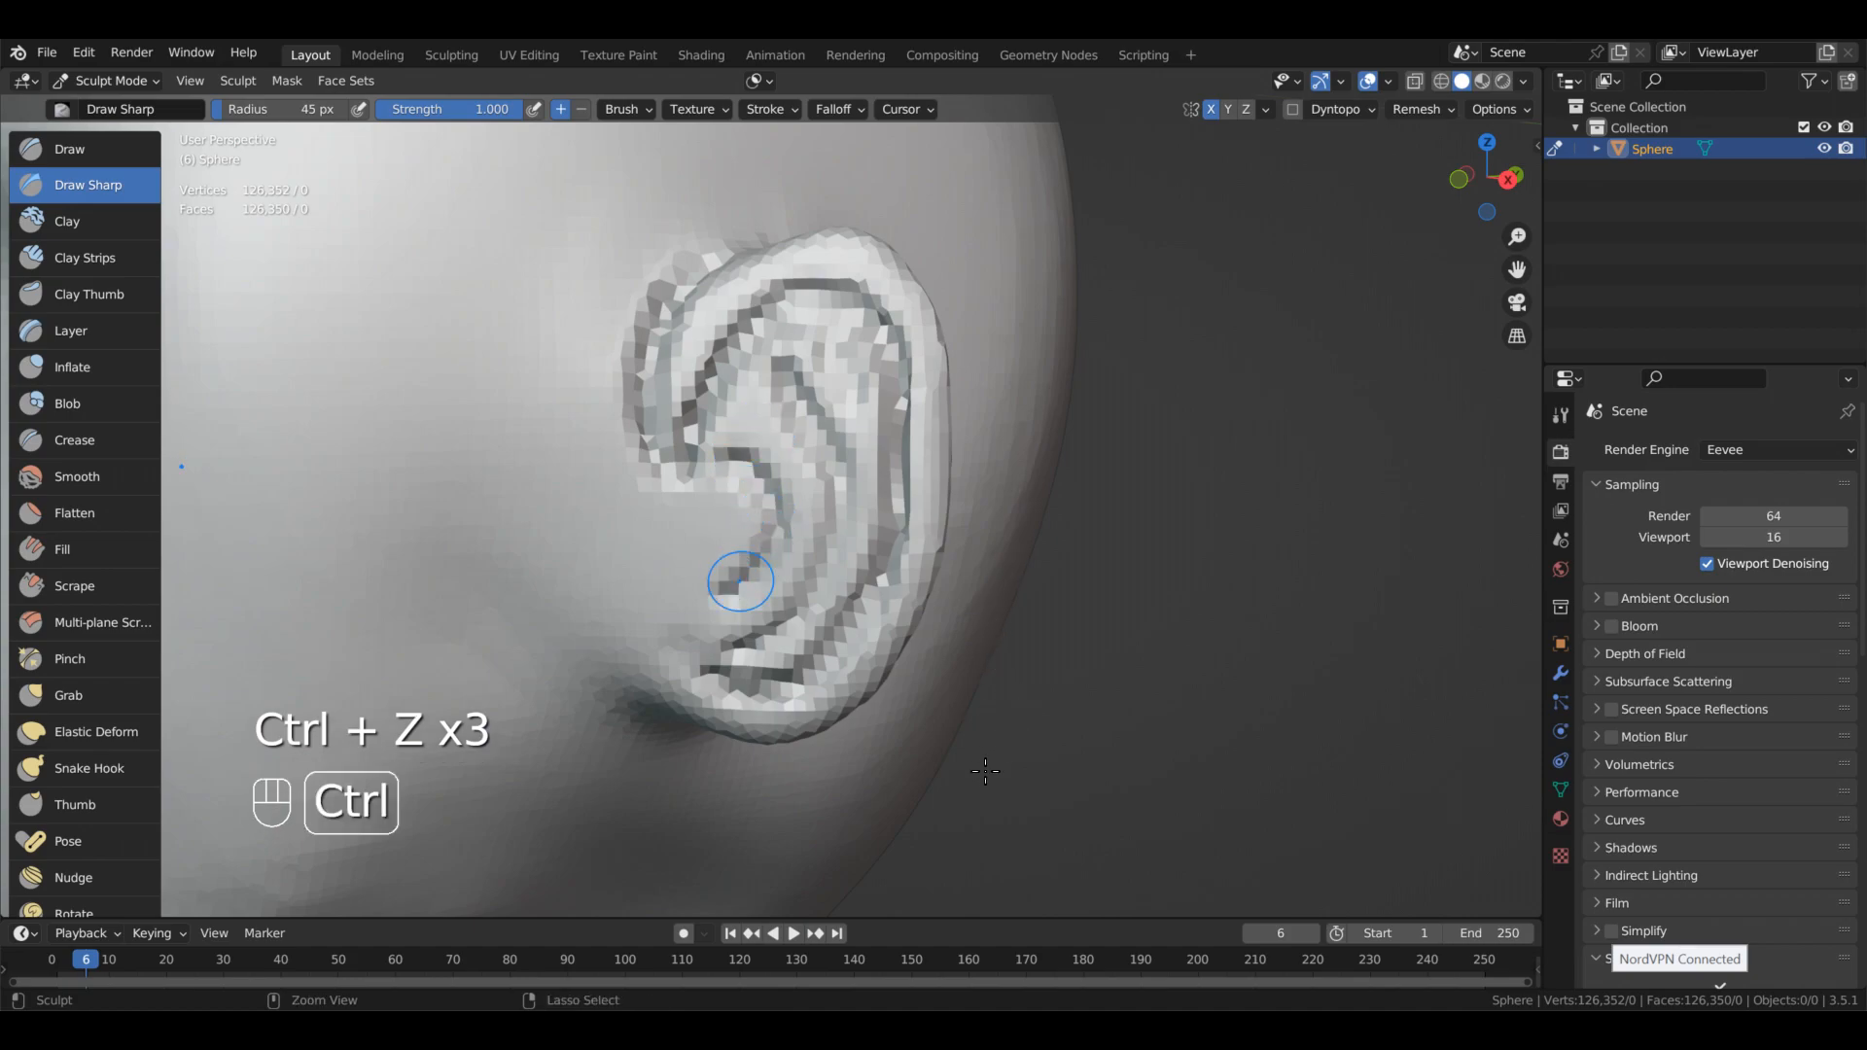
mouse_move(734, 581)
ctrl+mouse_down()
mouse_move(687, 612)
mouse_move(757, 504)
mouse_move(673, 523)
ctrl+mouse_up()
mouse_move(909, 677)
alt+middle_down()
mouse_move(1008, 640)
mouse_move(953, 723)
mouse_move(1046, 690)
mouse_move(941, 736)
mouse_move(1016, 642)
mouse_move(935, 768)
alt+middle_up()
shift+drag(934, 768, 939, 703)
alt+middle_drag(950, 700, 974, 695)
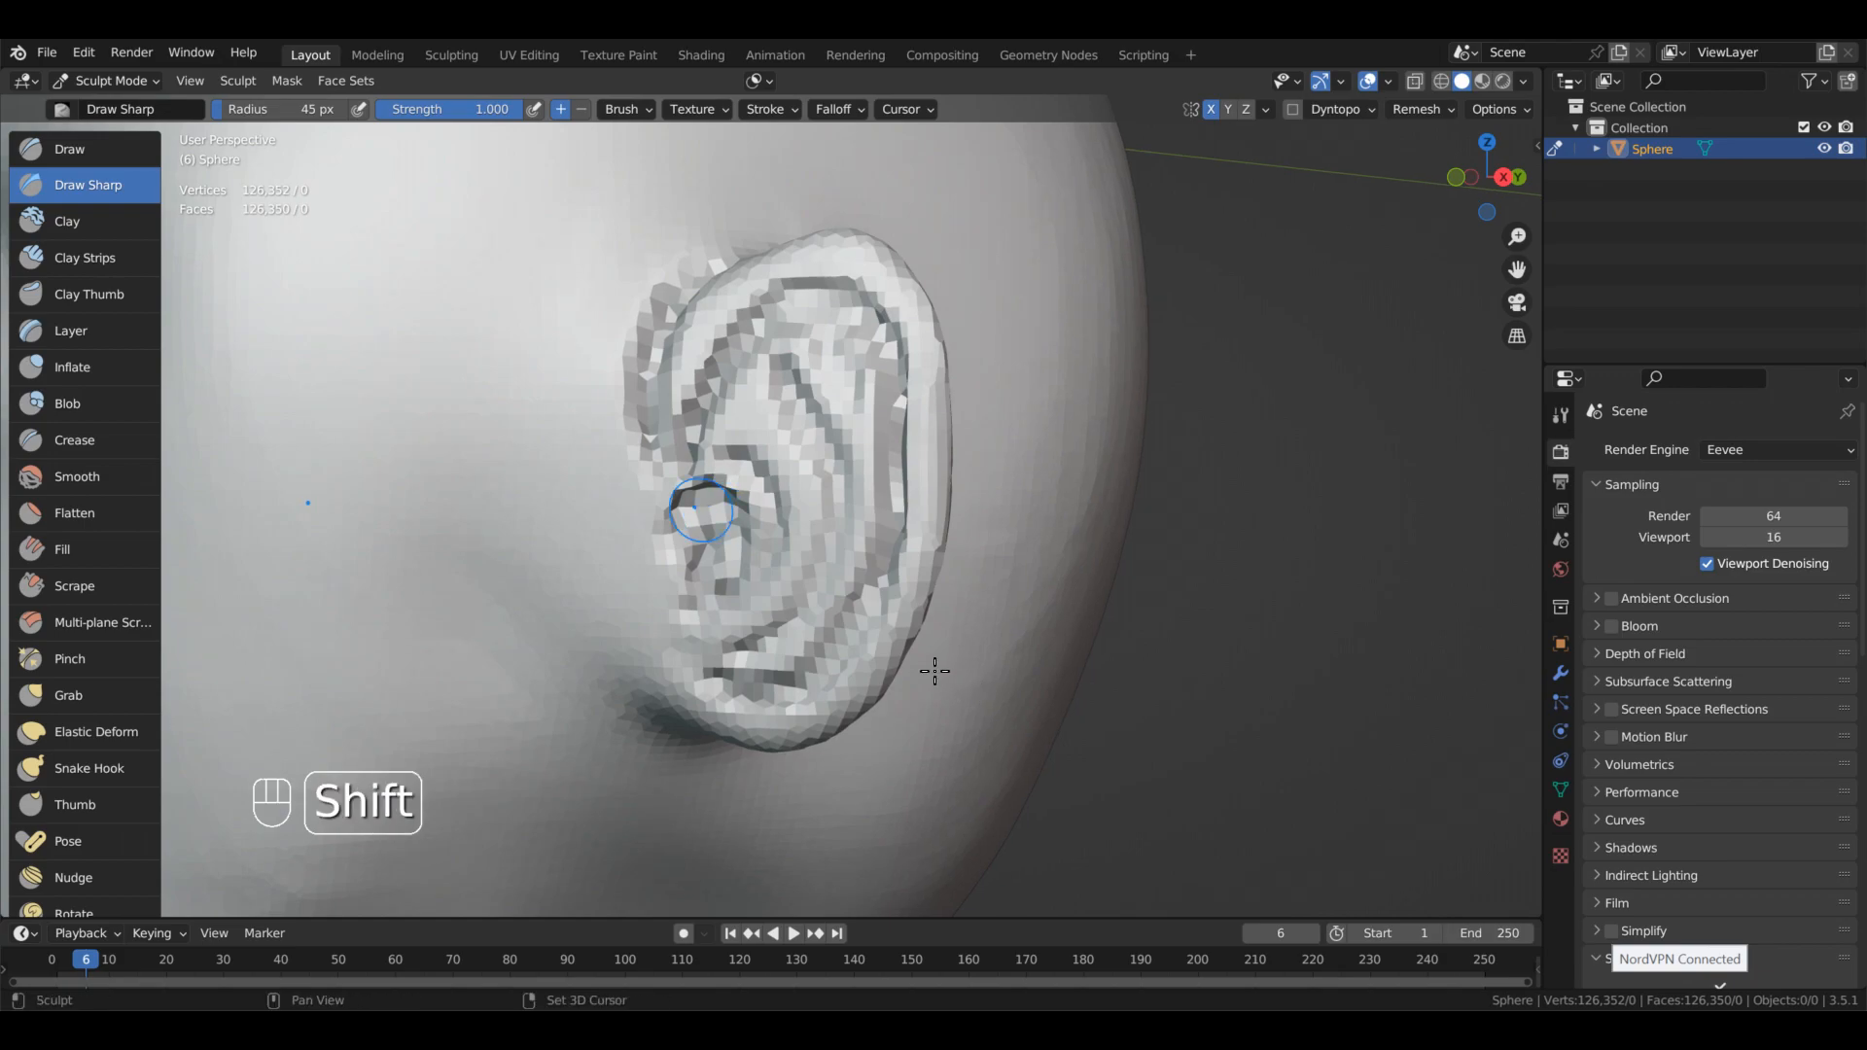
- Carve a deep notch above the tragus with inverted Draw Sharp strokes and smooth the surface around it
mouse_move(919, 644)
alt+middle_down()
mouse_move(963, 648)
mouse_move(919, 649)
alt+middle_up()
mouse_move(916, 644)
ctrl+mouse_down()
mouse_move(923, 664)
mouse_move(688, 508)
mouse_move(901, 721)
mouse_move(931, 702)
mouse_move(924, 646)
ctrl+mouse_up()
ctrl+drag(691, 476, 692, 479)
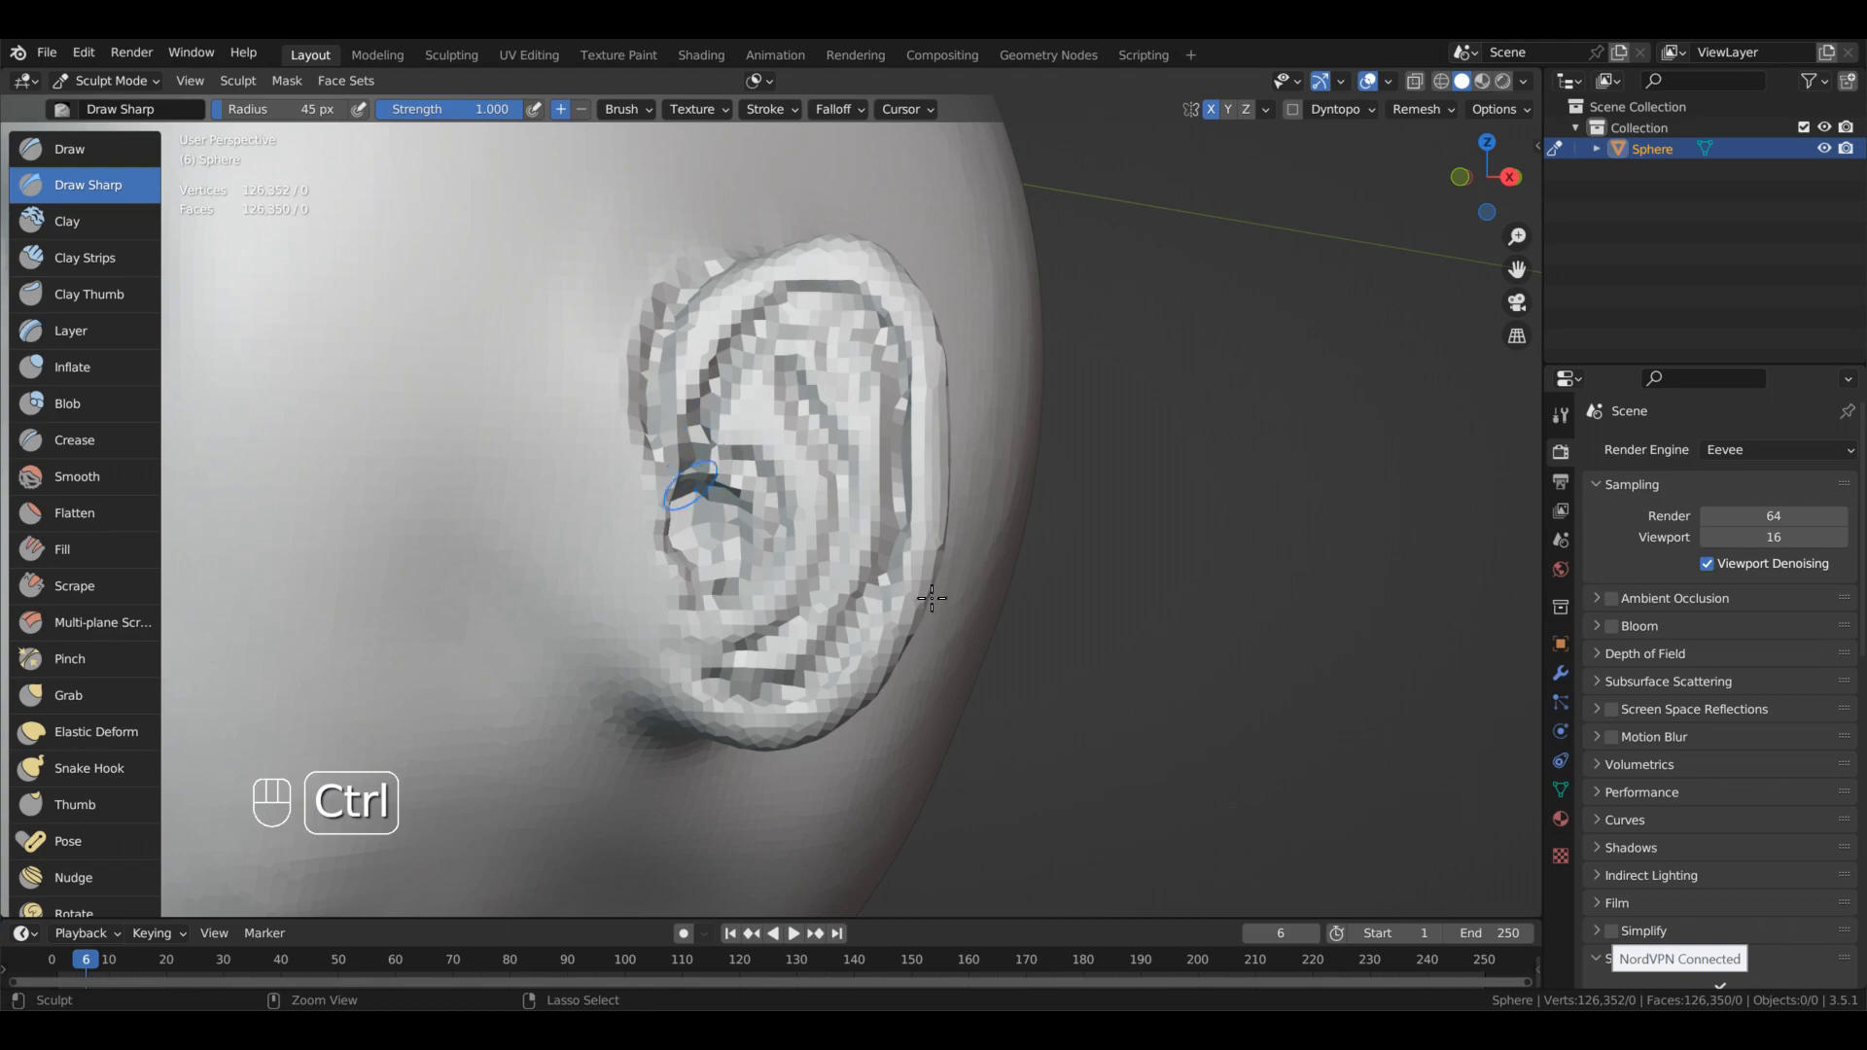
mouse_move(865, 506)
ctrl+mouse_down()
mouse_move(862, 487)
mouse_move(883, 584)
ctrl+mouse_up()
mouse_move(909, 627)
ctrl+mouse_down()
mouse_move(921, 646)
mouse_move(945, 562)
ctrl+mouse_up()
alt+middle_drag(1042, 661, 1109, 662)
shift+drag(942, 569, 929, 622)
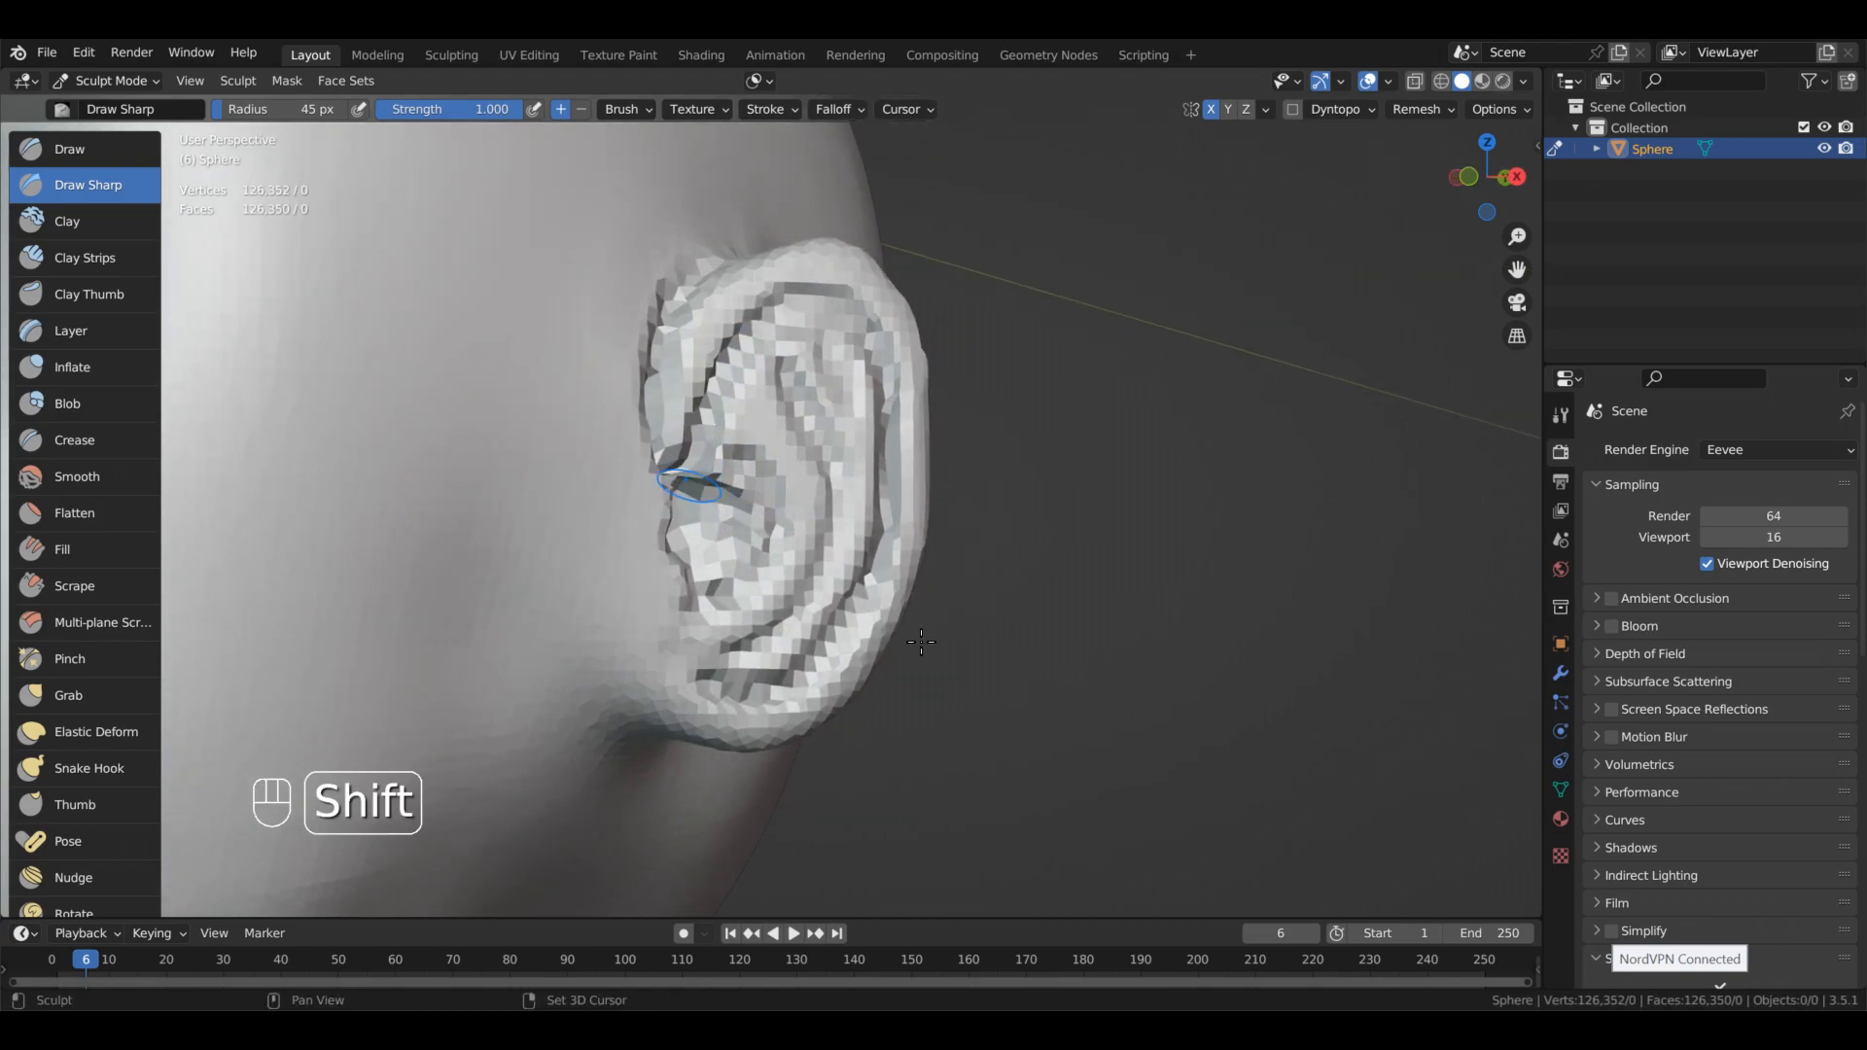
alt+middle_drag(931, 649, 884, 627)
mouse_move(864, 550)
shift+mouse_down()
mouse_move(862, 594)
mouse_move(871, 580)
shift+mouse_up()
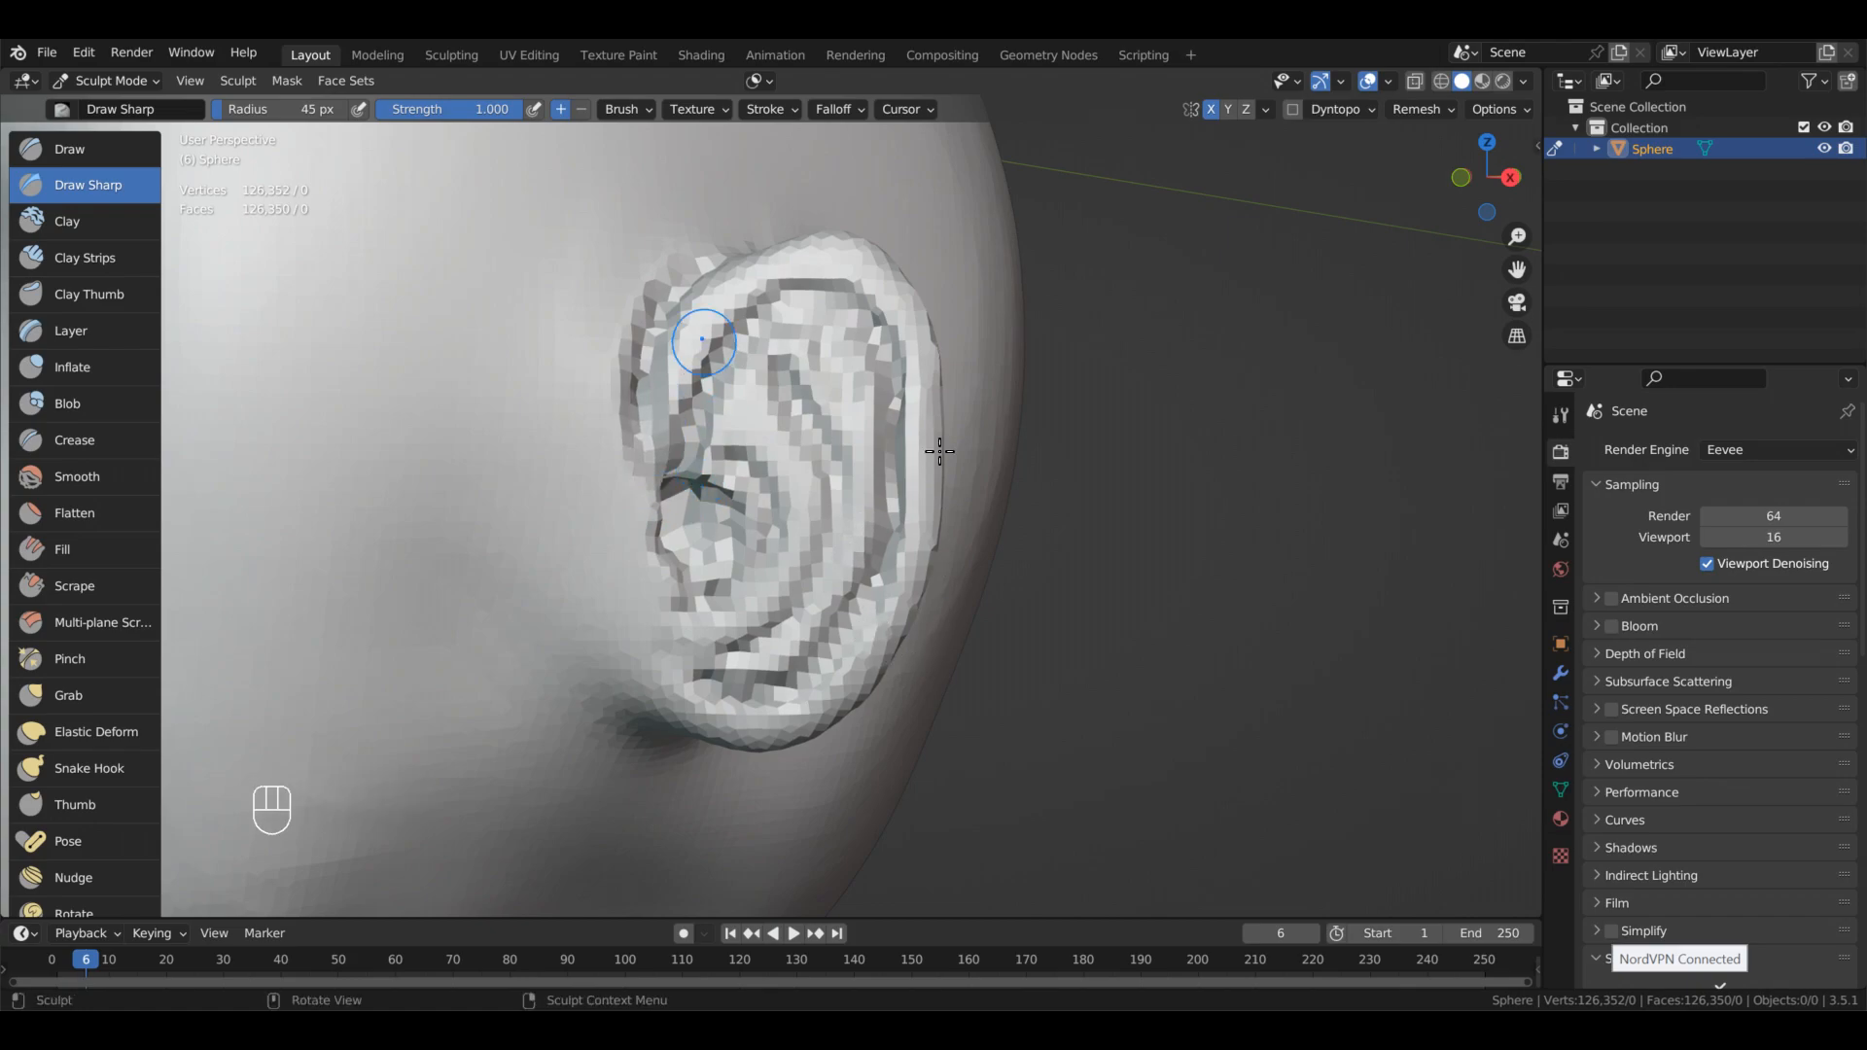
- Set the Draw Sharp brush strength to 0.5 and soften the notch above the tragus
right_click(1022, 673)
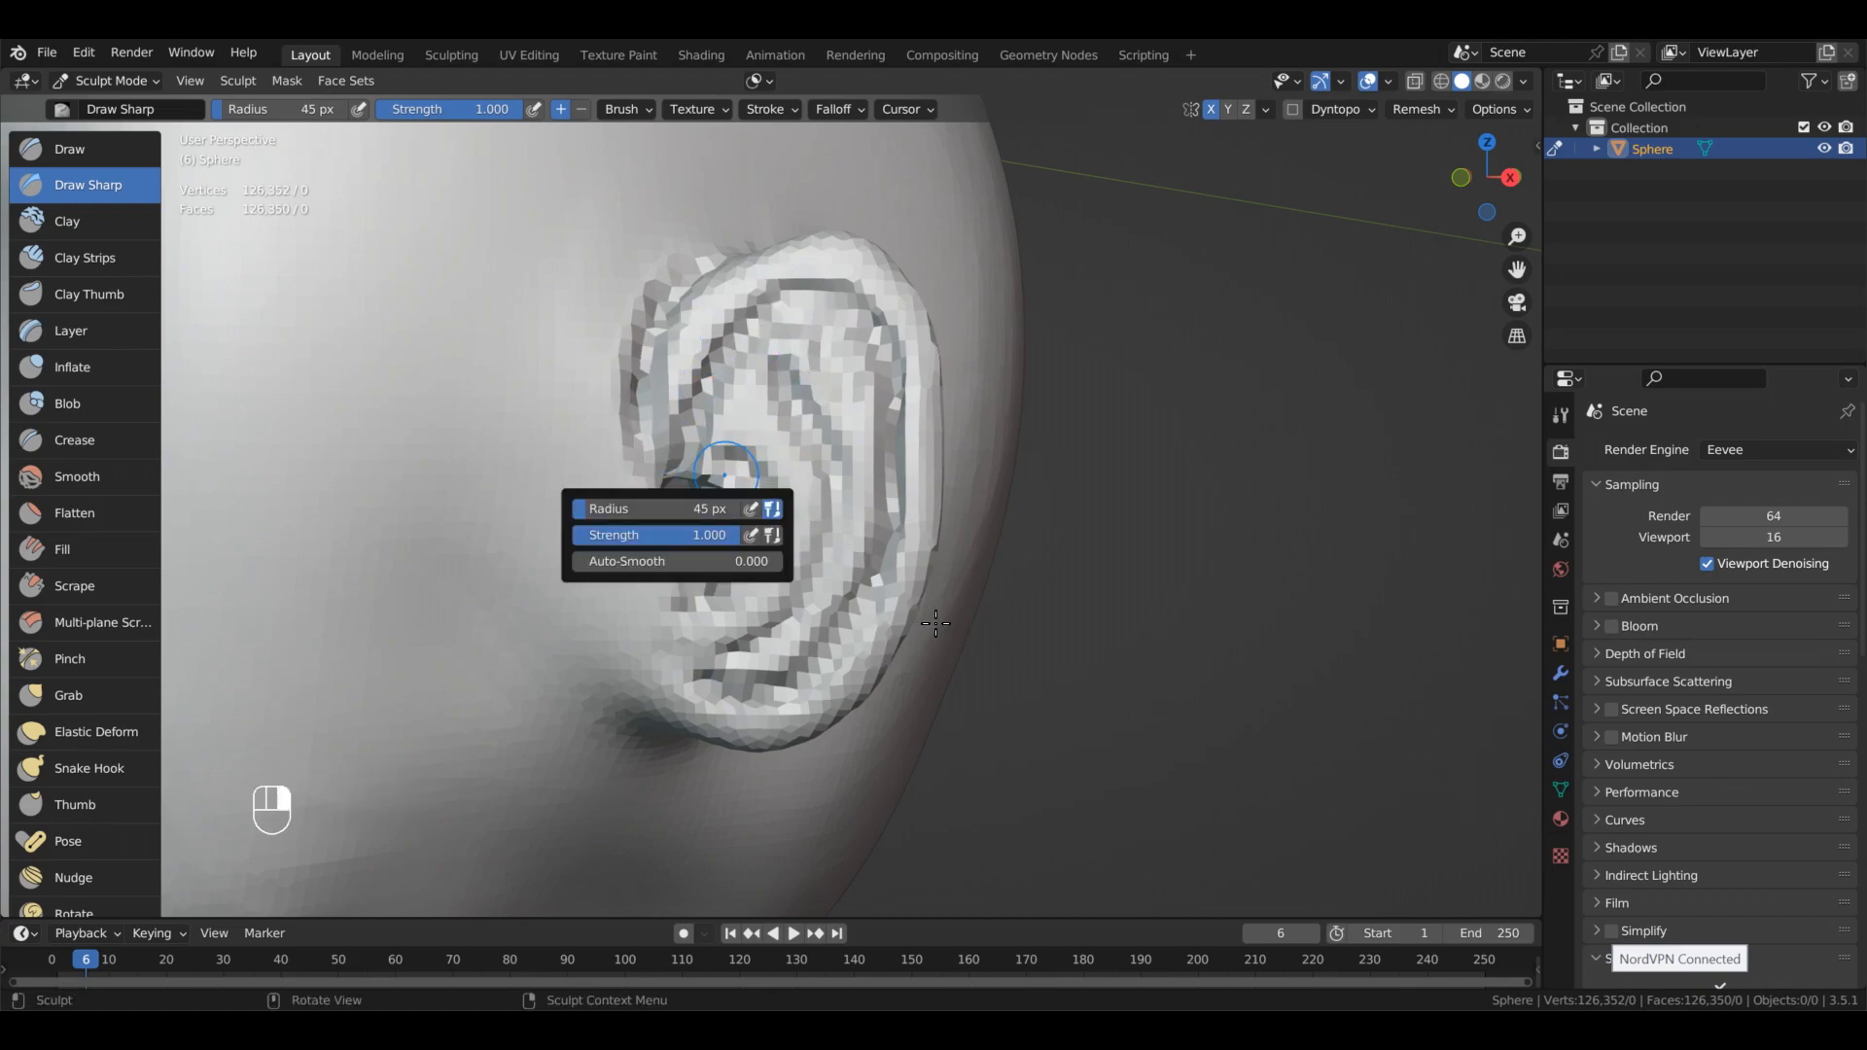
click(647, 535)
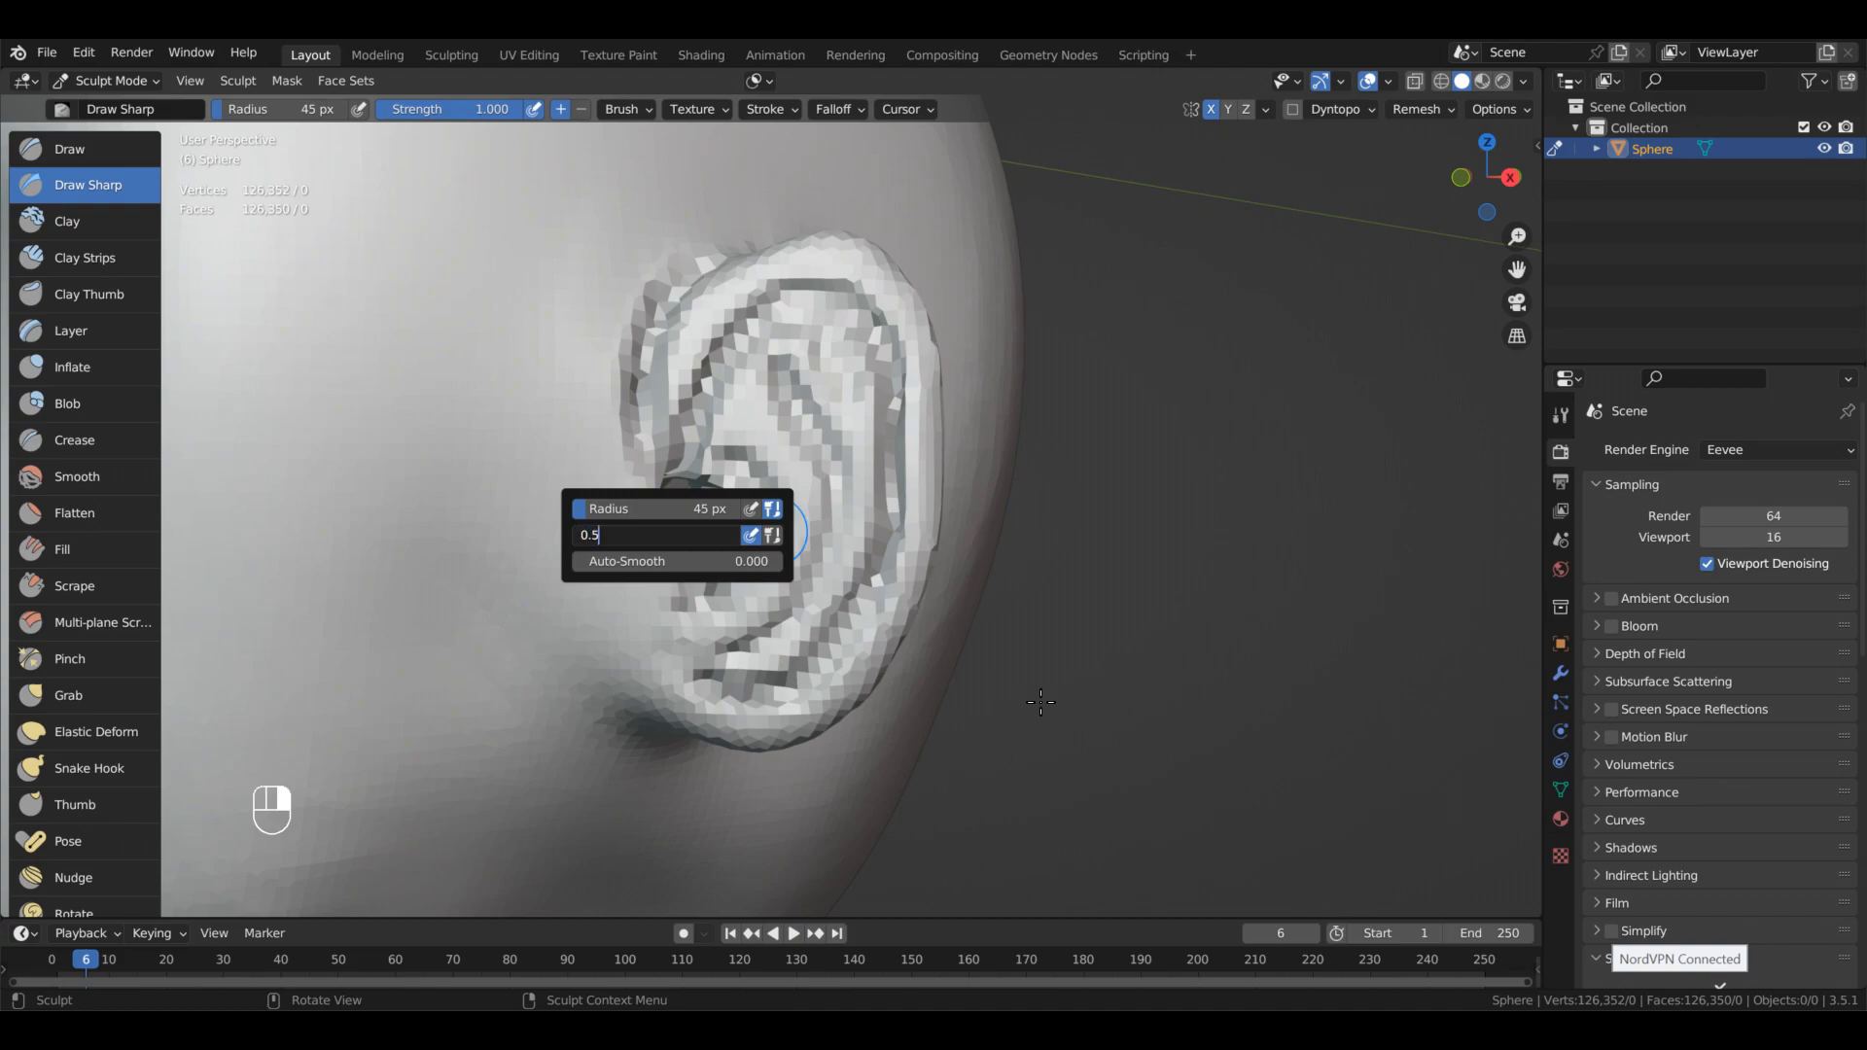
text(0.5)
key(Return)
key(shift)
mouse_move(689, 516)
shift+mouse_down()
mouse_move(674, 545)
mouse_move(702, 488)
shift+mouse_up()
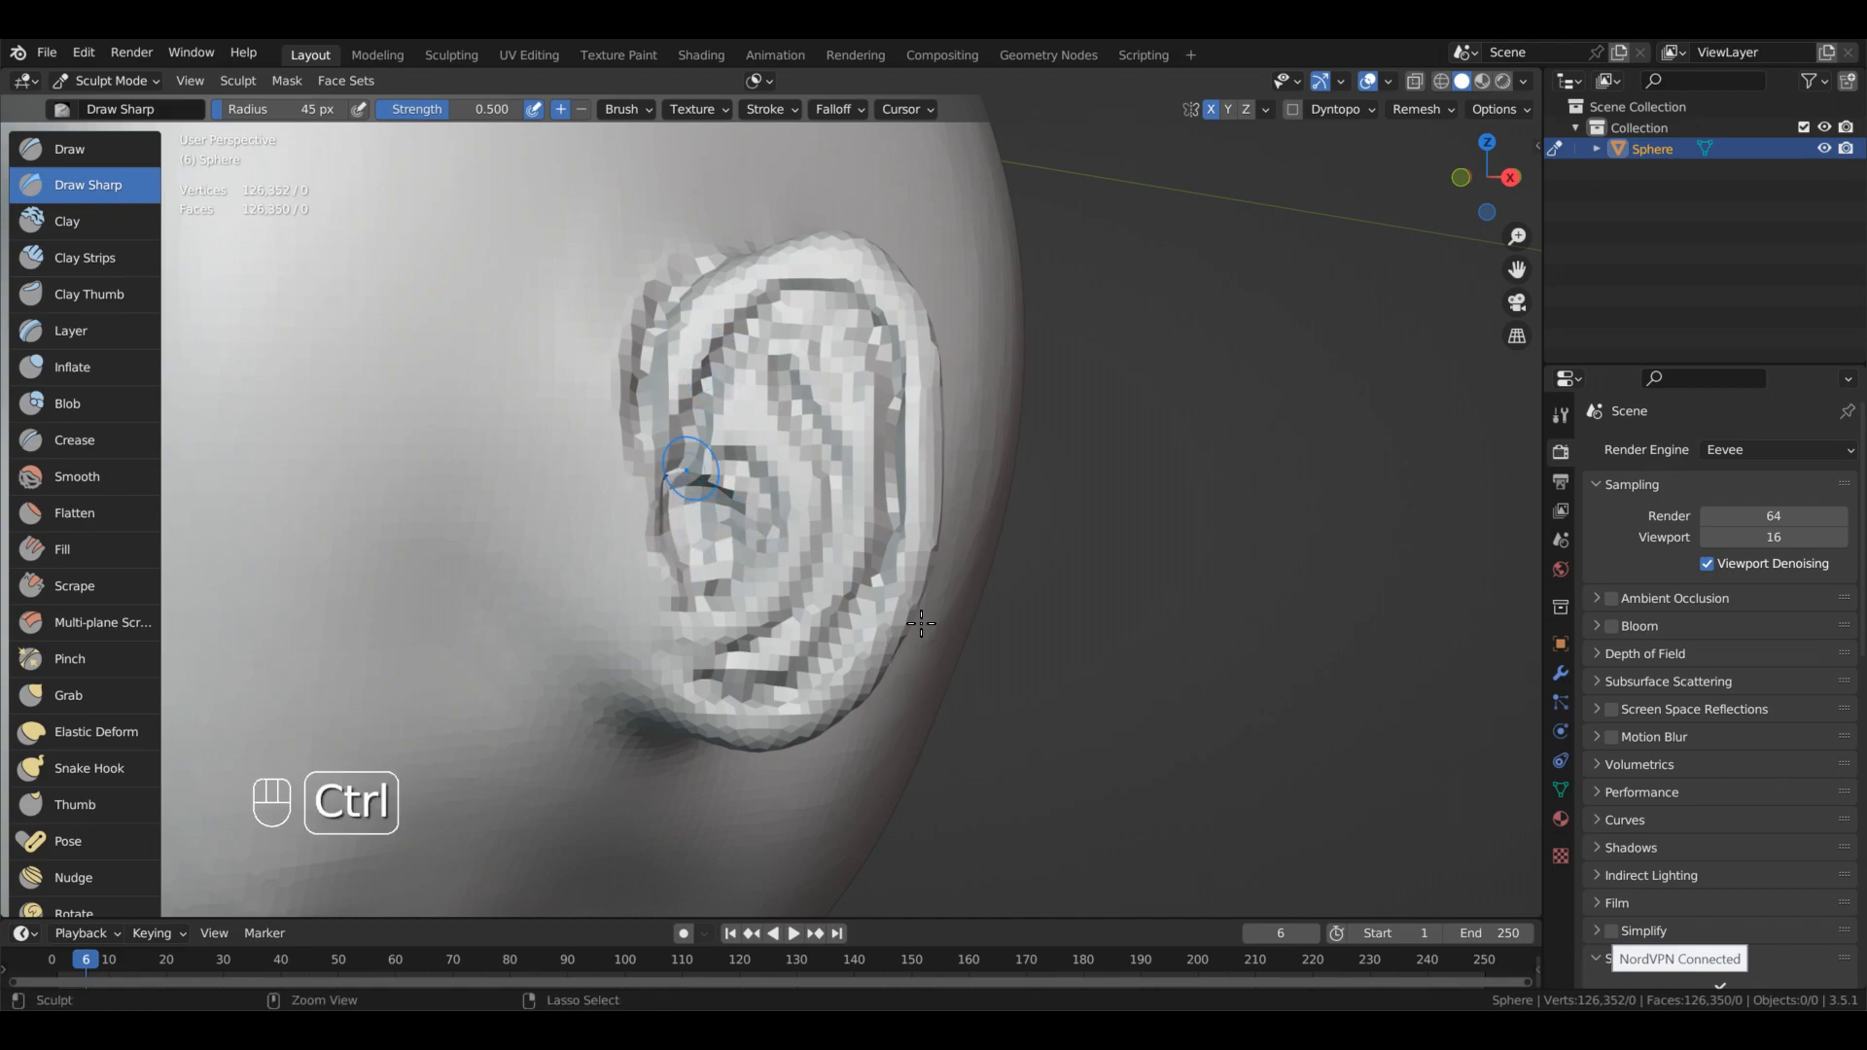
- Smooth the folds in the ear's central hollow and refine their grooves with lighter inverted strokes
middle_drag(774, 543, 772, 582)
key(shift)
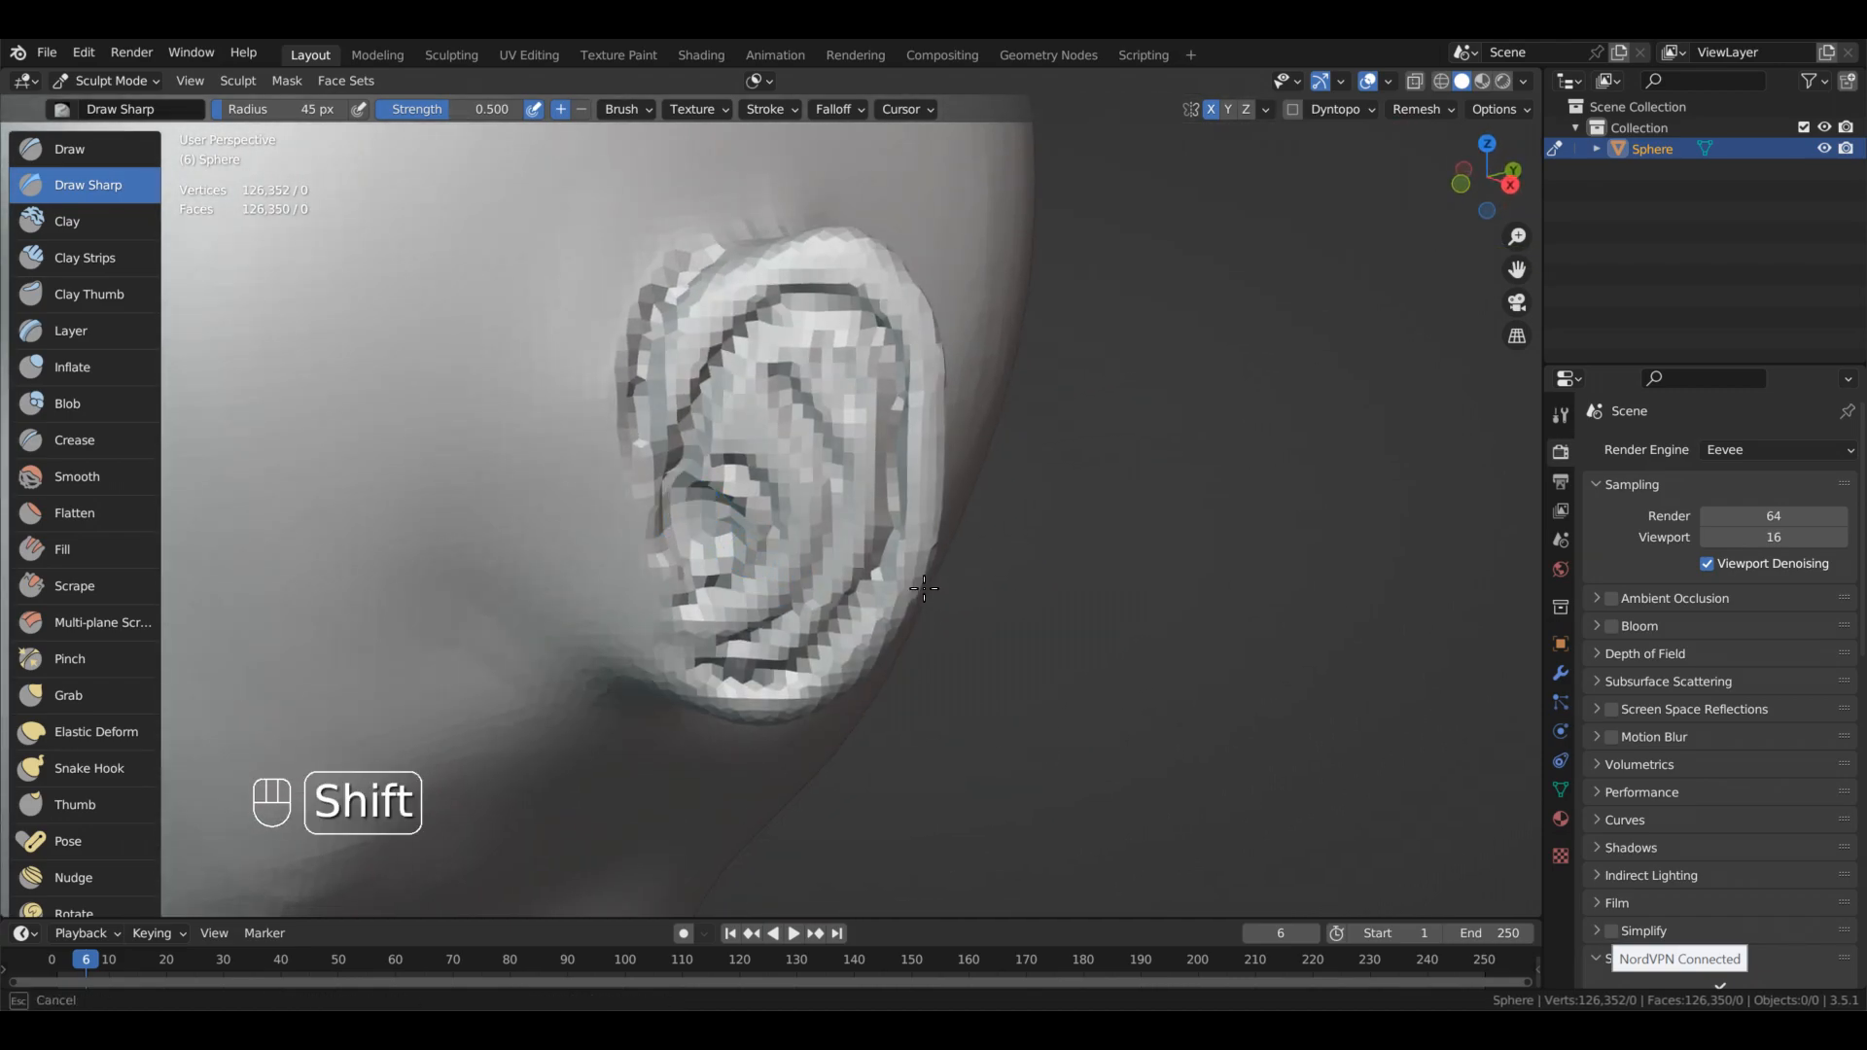
mouse_move(756, 534)
shift+mouse_down()
mouse_move(685, 586)
mouse_move(754, 509)
mouse_move(810, 532)
mouse_move(813, 412)
shift+mouse_up()
shift+drag(803, 562, 771, 633)
mouse_move(819, 443)
alt+mouse_down()
mouse_move(863, 438)
mouse_move(848, 424)
mouse_move(868, 482)
alt+mouse_up()
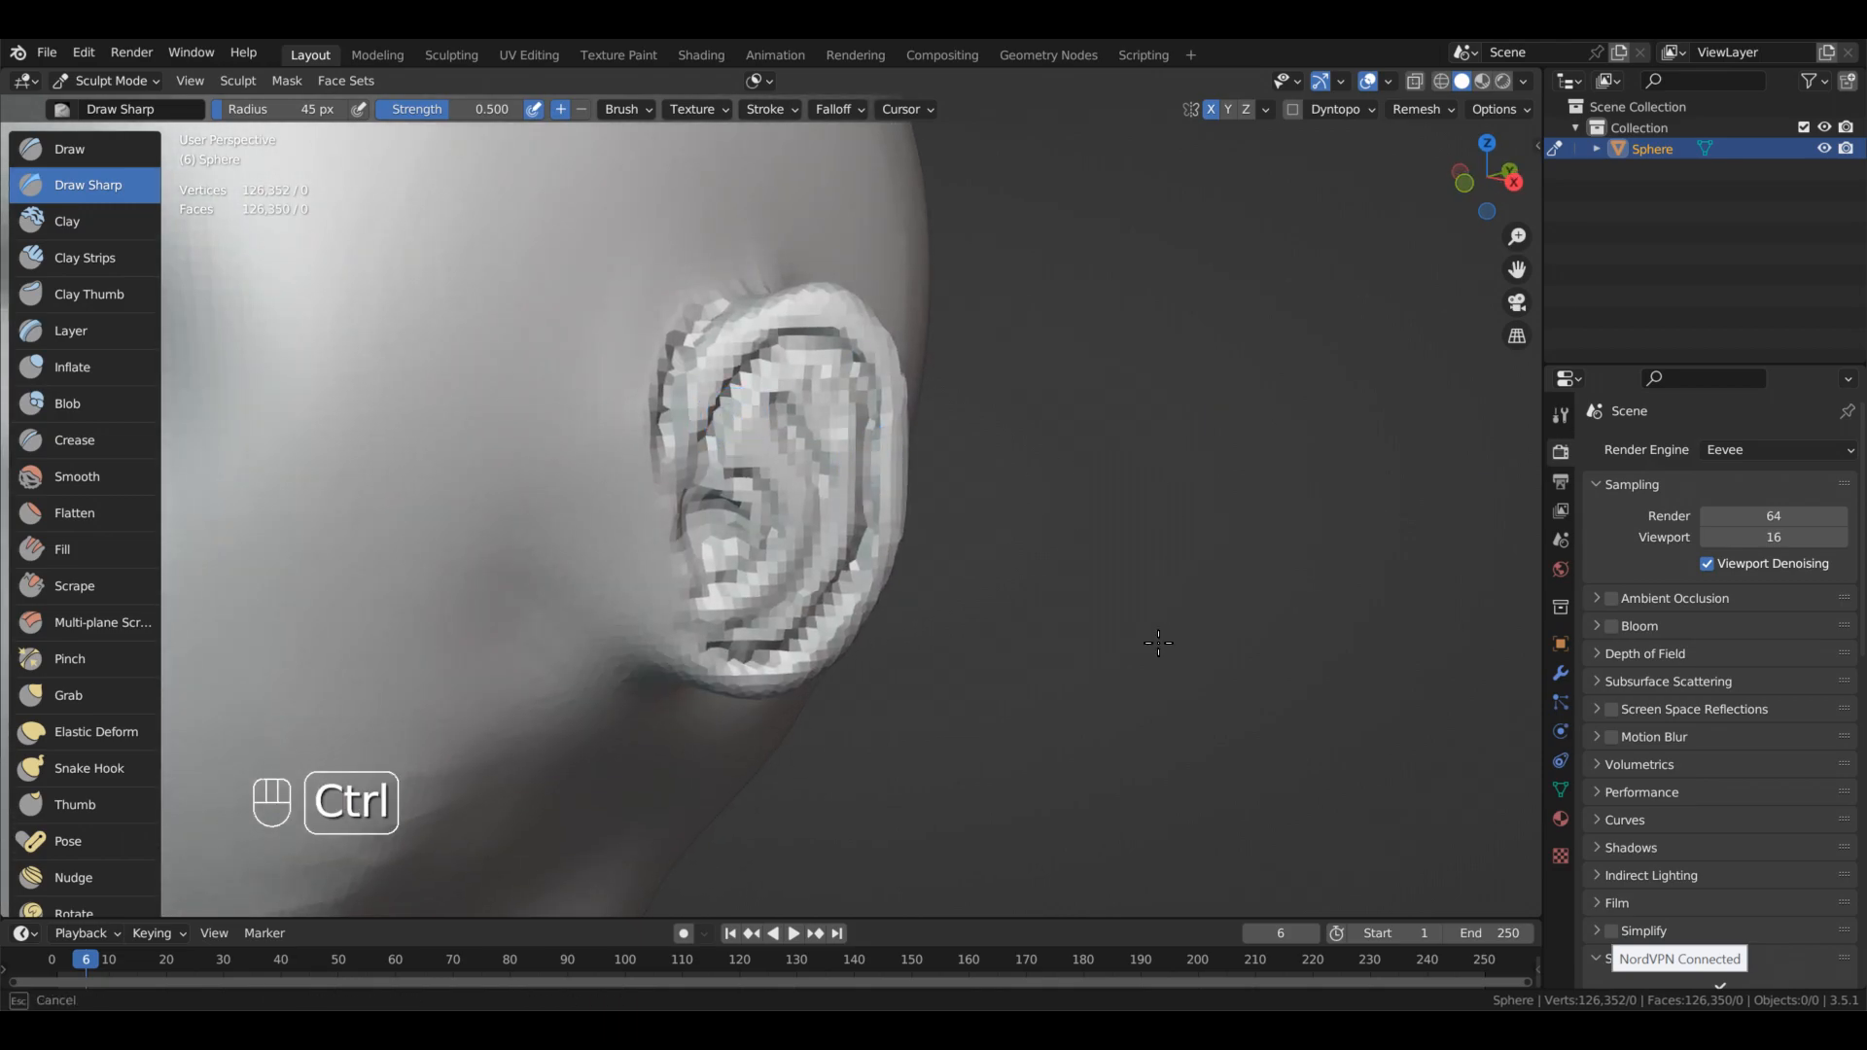
ctrl+drag(957, 869, 1067, 749)
alt+drag(1067, 749, 1108, 671)
mouse_move(1090, 574)
shift+mouse_down()
mouse_move(1103, 541)
mouse_move(1108, 616)
mouse_move(1109, 545)
shift+mouse_up()
mouse_move(1108, 603)
alt+mouse_down()
mouse_move(1095, 676)
mouse_move(885, 724)
alt+mouse_up()
mouse_move(885, 724)
alt+mouse_down()
mouse_move(917, 696)
mouse_move(960, 735)
mouse_move(843, 481)
alt+mouse_up()
alt+drag(1038, 475, 1070, 438)
- Switch to the Grab brush at about 61 px and pull the tragus and front edge of the ear into shape
key(8)
key(bracketright)
key(bracketright)
key(bracketright)
mouse_move(1042, 657)
alt+mouse_down()
mouse_move(1073, 630)
mouse_move(849, 742)
alt+mouse_up()
alt+drag(933, 798, 887, 674)
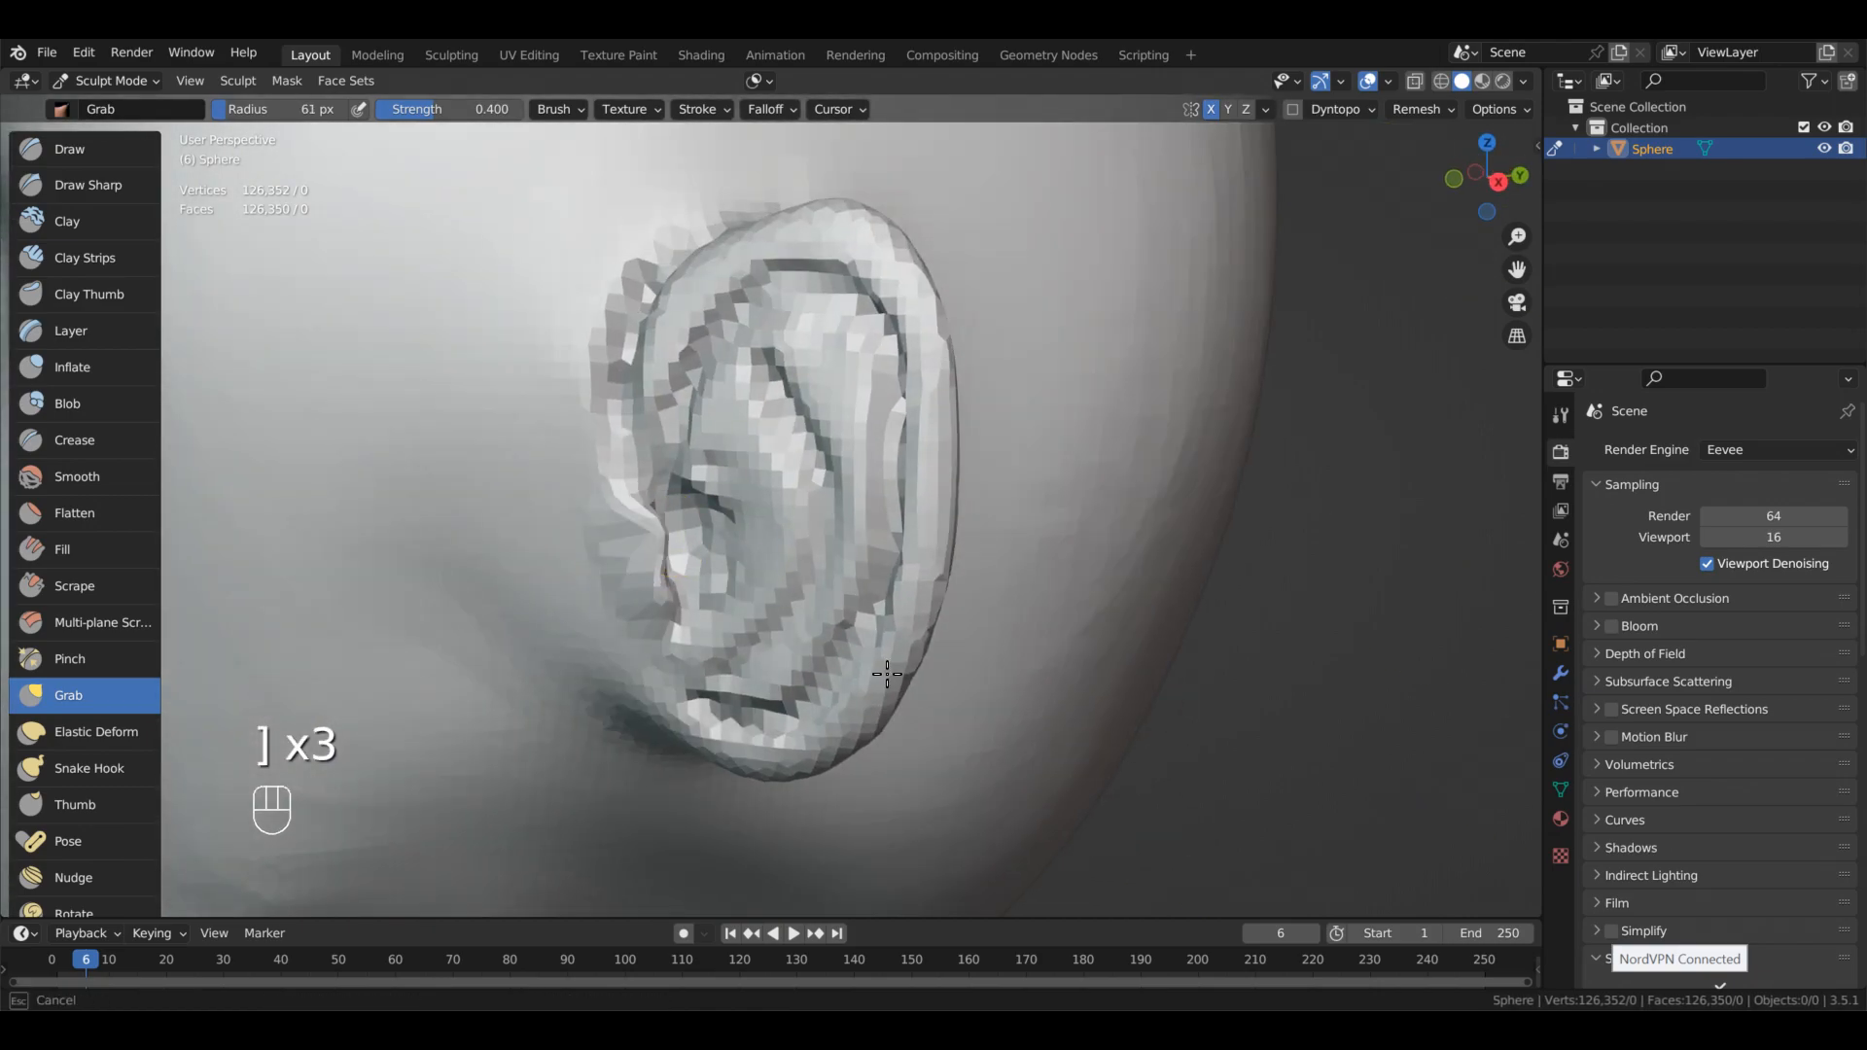
alt+drag(958, 753, 934, 792)
alt+drag(724, 544, 808, 515)
- Remesh the head, then reshape and smooth the tragus and ear hollow with the Grab brush
key(ctrl+r)
mouse_move(1011, 622)
alt+mouse_down()
mouse_move(833, 646)
mouse_move(856, 506)
mouse_move(875, 594)
mouse_move(827, 583)
mouse_move(863, 512)
mouse_move(899, 604)
alt+mouse_up()
mouse_move(899, 605)
ctrl+alt+mouse_down()
mouse_move(901, 588)
mouse_move(771, 570)
mouse_move(741, 608)
mouse_move(712, 521)
ctrl+alt+mouse_up()
alt+drag(702, 457, 652, 403)
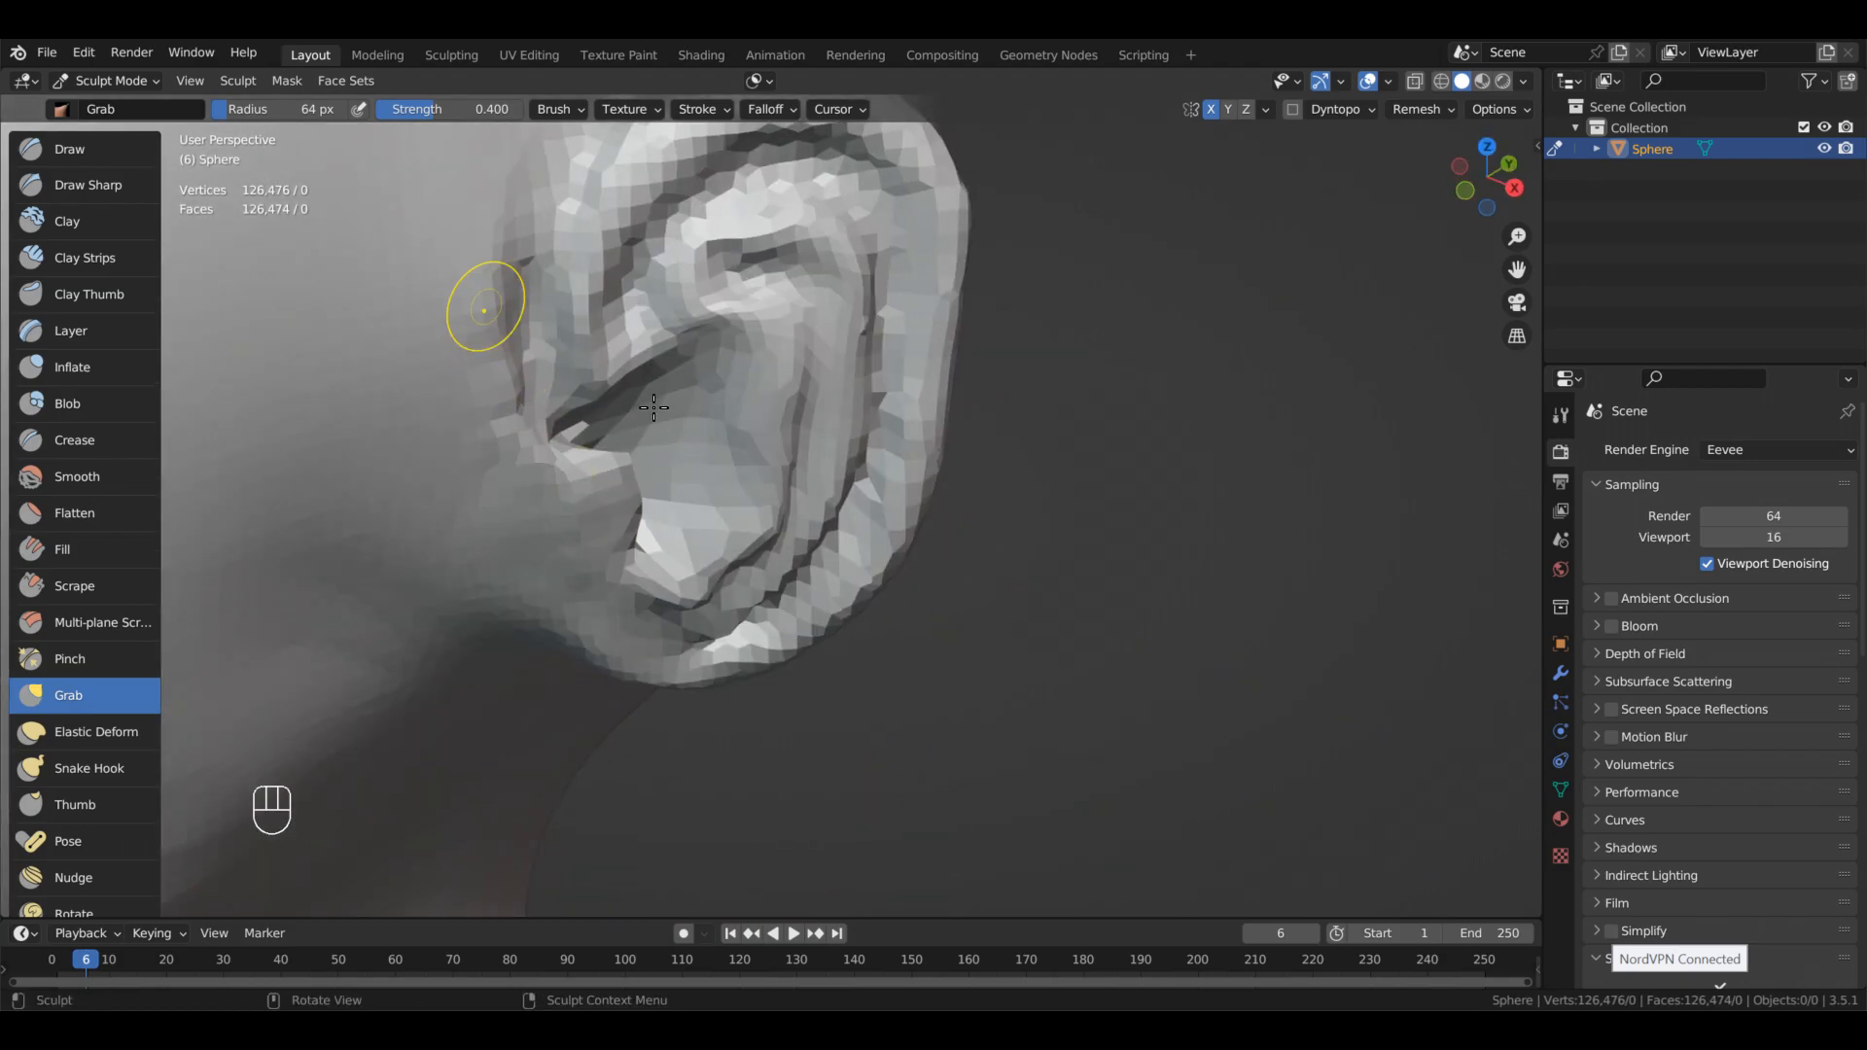
mouse_move(730, 244)
alt+mouse_down()
mouse_move(817, 417)
mouse_move(791, 405)
mouse_move(1001, 363)
mouse_move(652, 502)
mouse_move(657, 487)
alt+mouse_up()
mouse_move(797, 486)
alt+mouse_down()
mouse_move(585, 613)
mouse_move(641, 544)
alt+mouse_up()
shift+drag(642, 457, 657, 408)
mouse_move(657, 409)
alt+mouse_down()
mouse_move(871, 572)
mouse_move(839, 707)
alt+mouse_up()
drag(626, 542, 632, 521)
alt+drag(632, 520, 622, 500)
mouse_move(701, 525)
alt+mouse_down()
mouse_move(778, 584)
mouse_move(852, 681)
mouse_move(888, 612)
mouse_move(730, 492)
mouse_move(625, 521)
mouse_move(874, 654)
mouse_move(925, 773)
mouse_move(905, 574)
alt+mouse_up()
- Enlarge the Grab brush to 142 px and adjust the overall shape of the ear
key(2)
key(8)
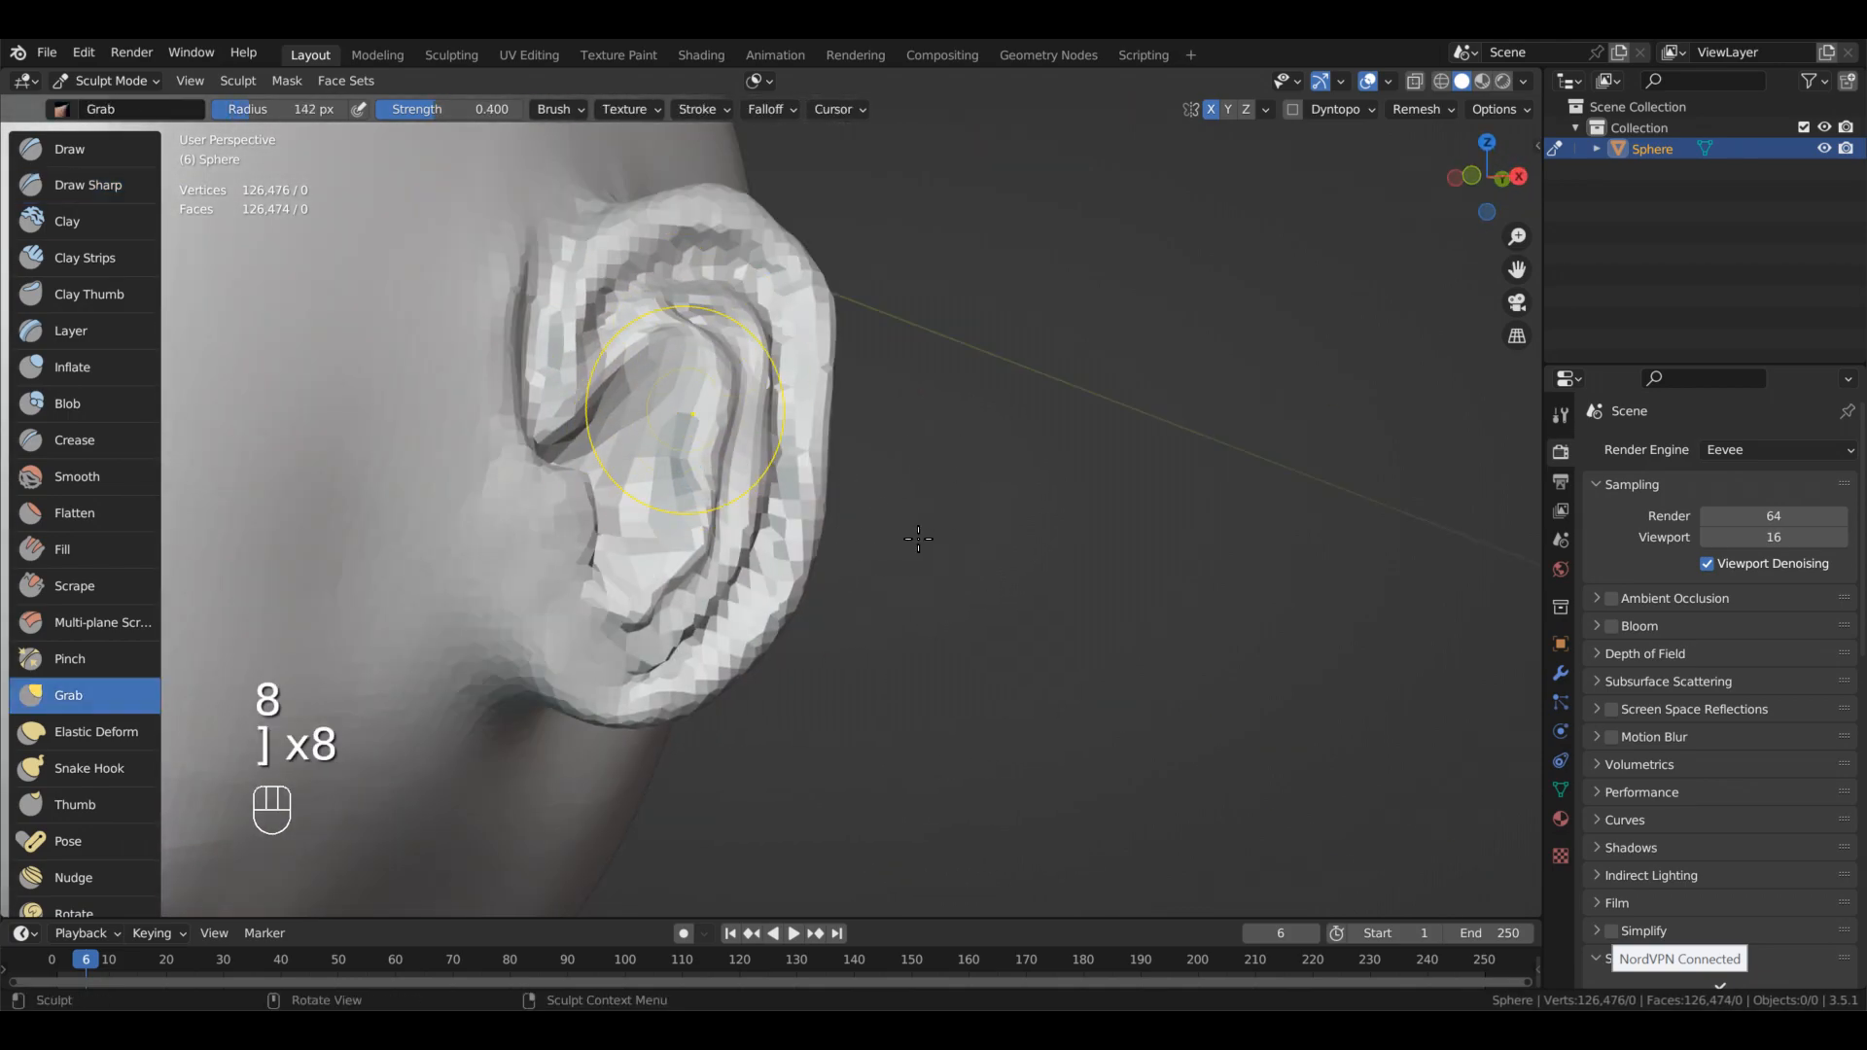
alt+drag(918, 539, 993, 587)
alt+drag(992, 670, 1053, 498)
- Reduce the Draw Sharp brush to 57 px and refine and smooth the upper part of the ear's hollow
key(2)
key(bracketright)
key(bracketright)
key(bracketleft)
key(bracketleft)
key(bracketleft)
key(bracketleft)
key(bracketleft)
key(bracketleft)
key(bracketleft)
key(bracketleft)
mouse_move(1033, 702)
shift+mouse_down()
mouse_move(1054, 558)
mouse_move(925, 651)
mouse_move(834, 517)
shift+mouse_up()
mouse_move(945, 805)
alt+mouse_down()
mouse_move(945, 741)
mouse_move(1018, 642)
mouse_move(1026, 669)
alt+mouse_up()
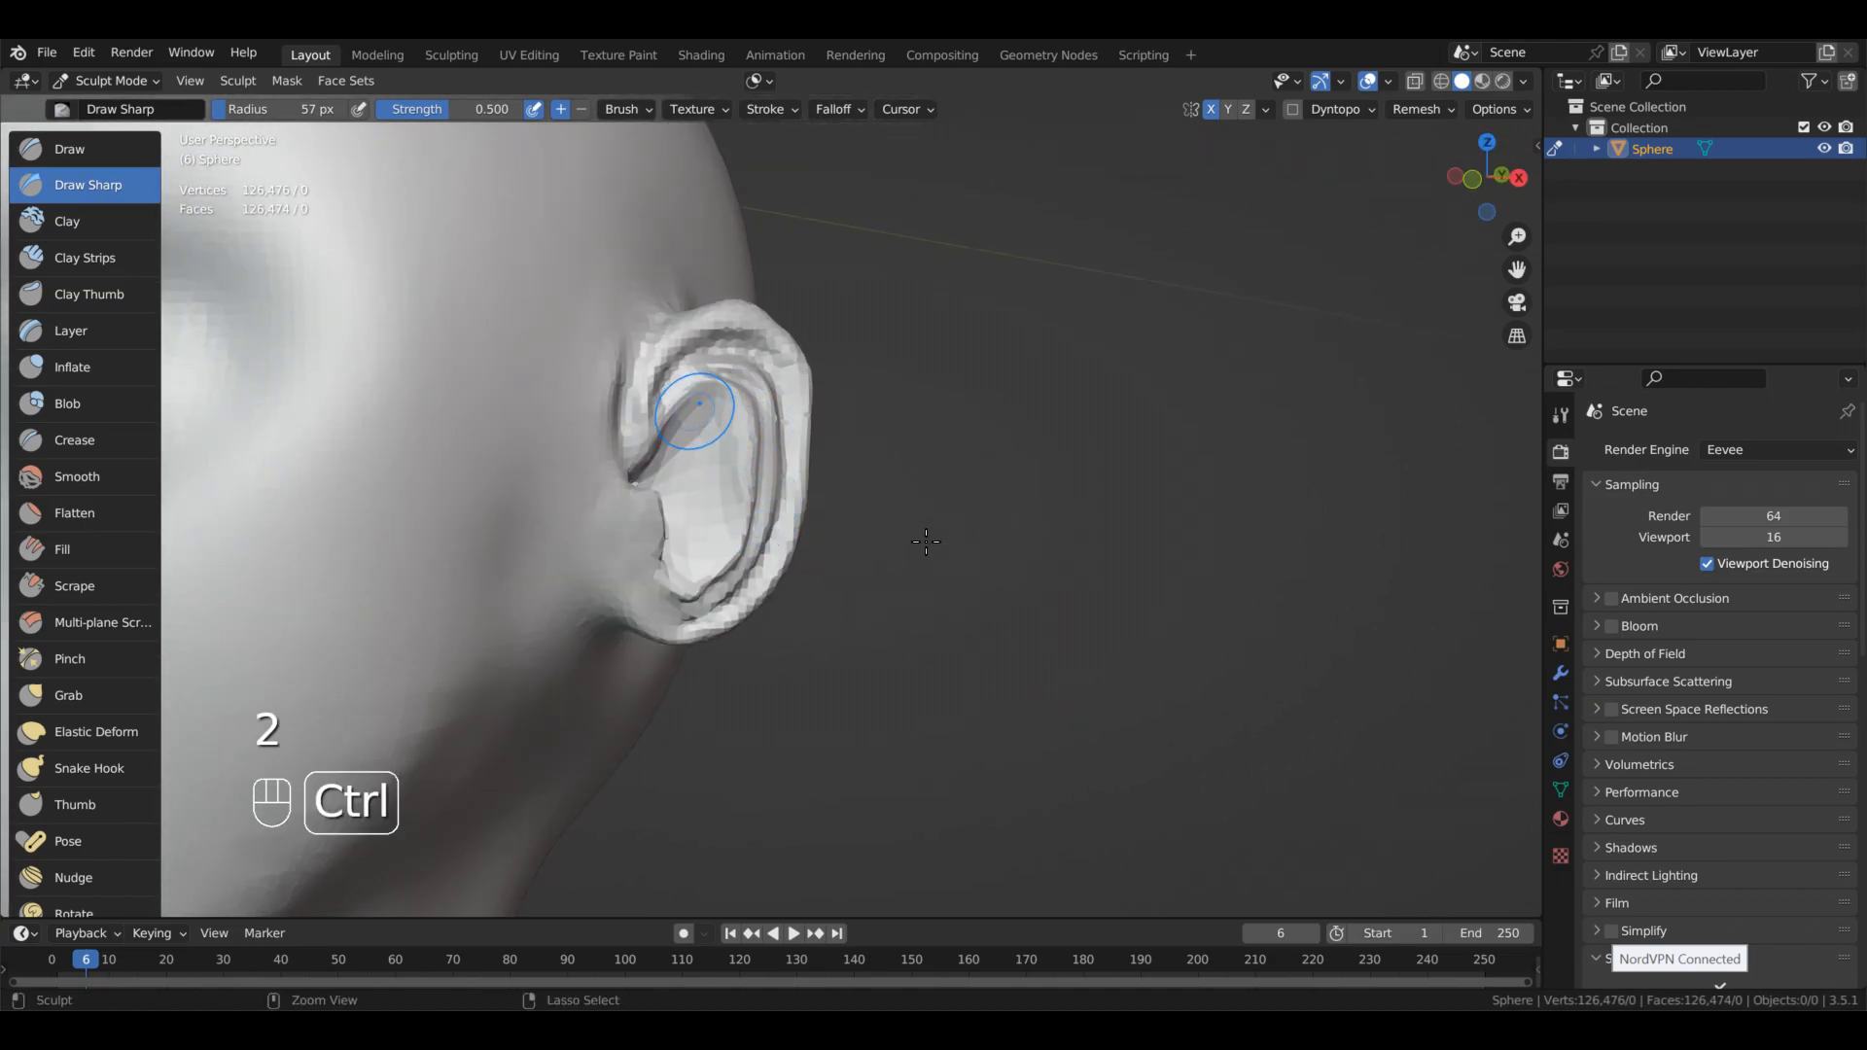
- Switch to the Grab brush at 173 px and adjust the ear's rear rim
key(8)
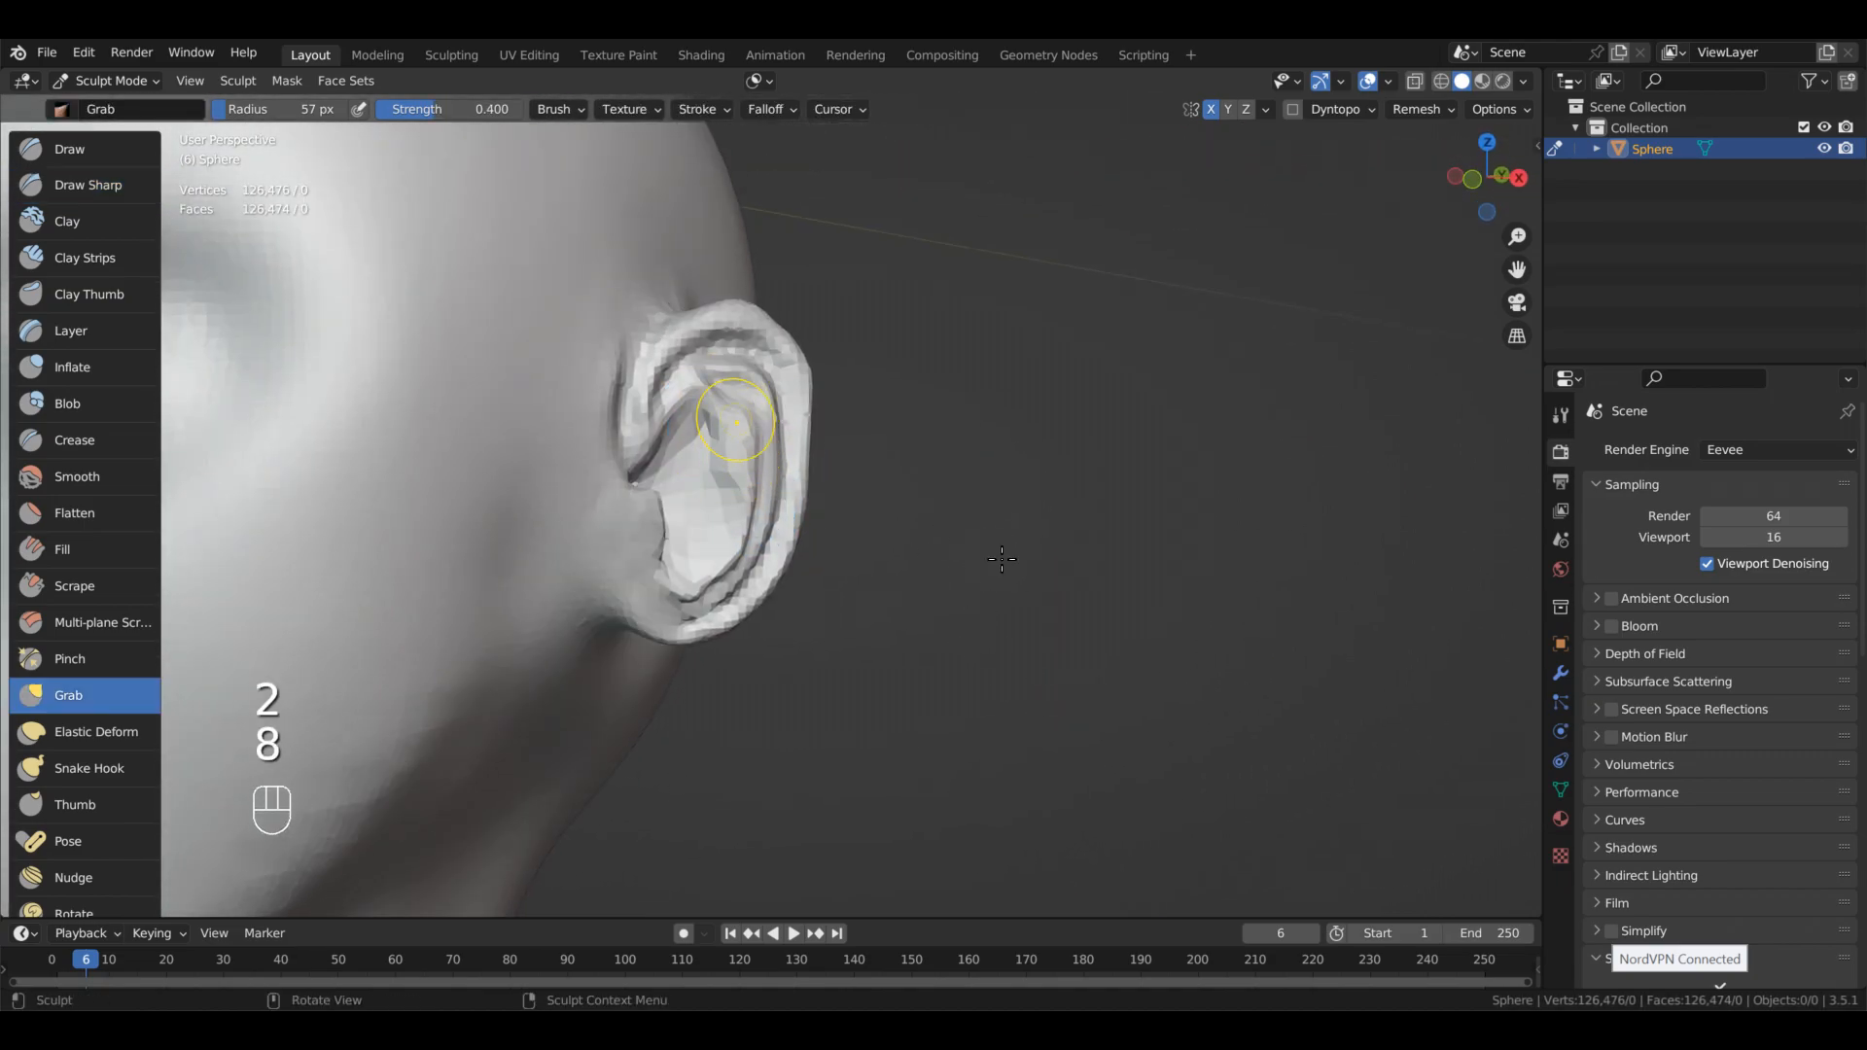
key(bracketright)
key(bracketright)
key(bracketright)
key(bracketright)
key(bracketright)
key(bracketright)
key(bracketright)
key(bracketright)
key(bracketright)
key(bracketright)
key(bracketright)
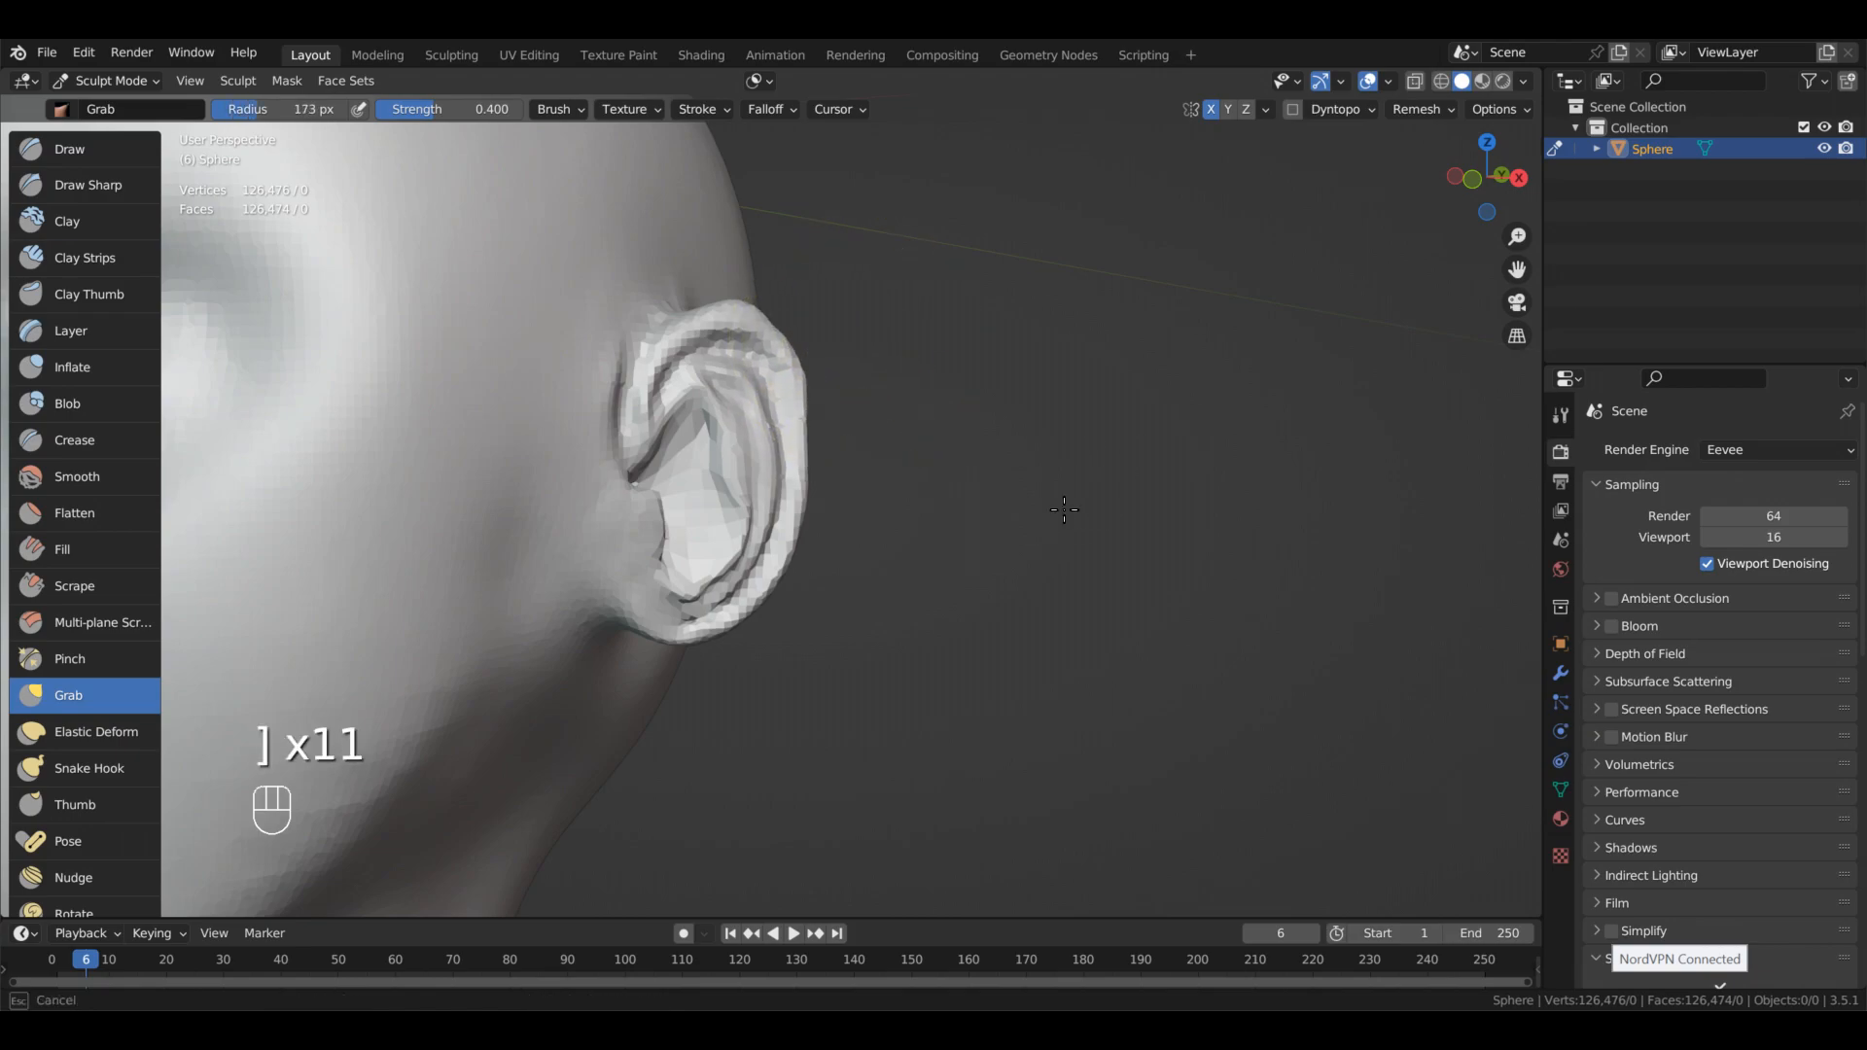
mouse_move(771, 465)
alt+mouse_down()
mouse_move(784, 418)
mouse_move(970, 629)
alt+mouse_up()
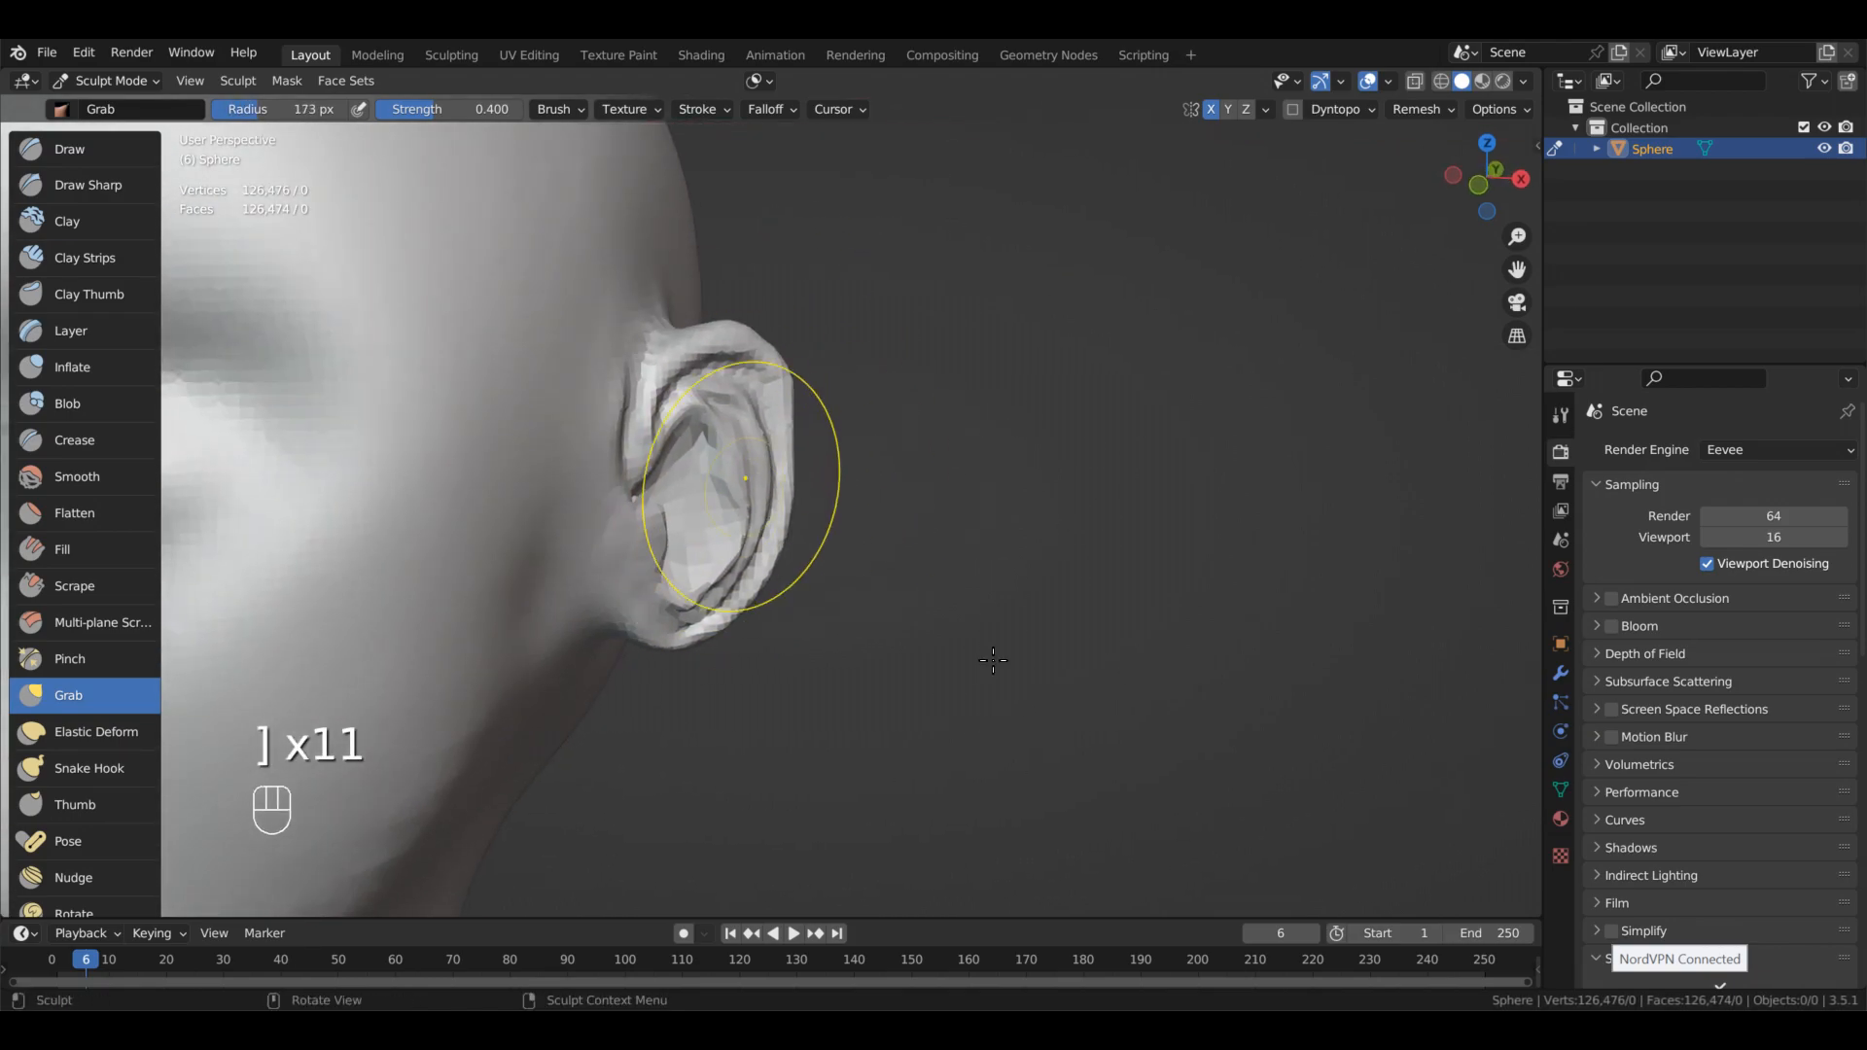
- Smooth the ear's hollow and pull the tragus over the canal opening with the Grab brush at 81 px
shift+drag(729, 457, 941, 812)
mouse_move(976, 720)
alt+mouse_down()
mouse_move(834, 719)
mouse_move(830, 668)
alt+mouse_up()
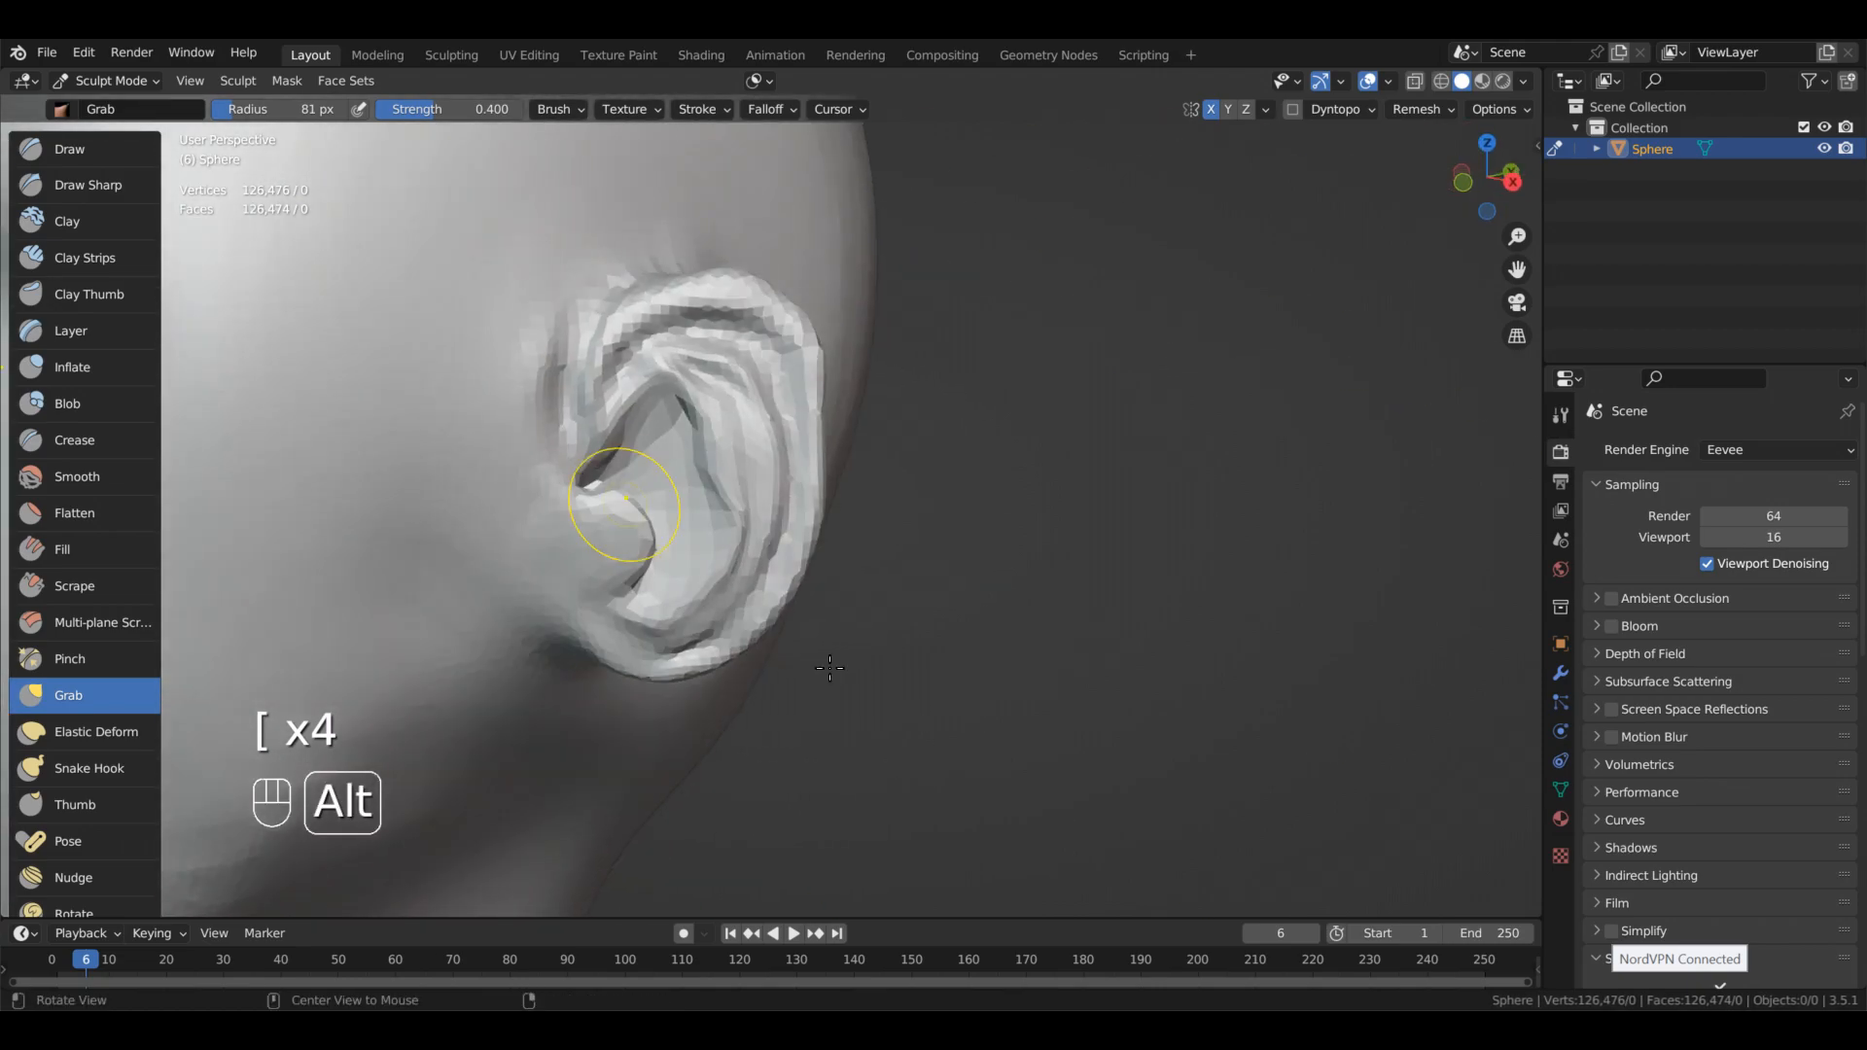
mouse_move(890, 722)
alt+mouse_down()
mouse_move(728, 749)
mouse_move(890, 632)
mouse_move(768, 661)
mouse_move(871, 604)
mouse_move(880, 681)
mouse_move(855, 778)
mouse_move(883, 715)
mouse_move(894, 726)
alt+mouse_up()
- Switch to the Draw Sharp brush at 57 px and refine the upper rim and its front attachment to the head
key(2)
key(bracketleft)
key(bracketleft)
key(bracketleft)
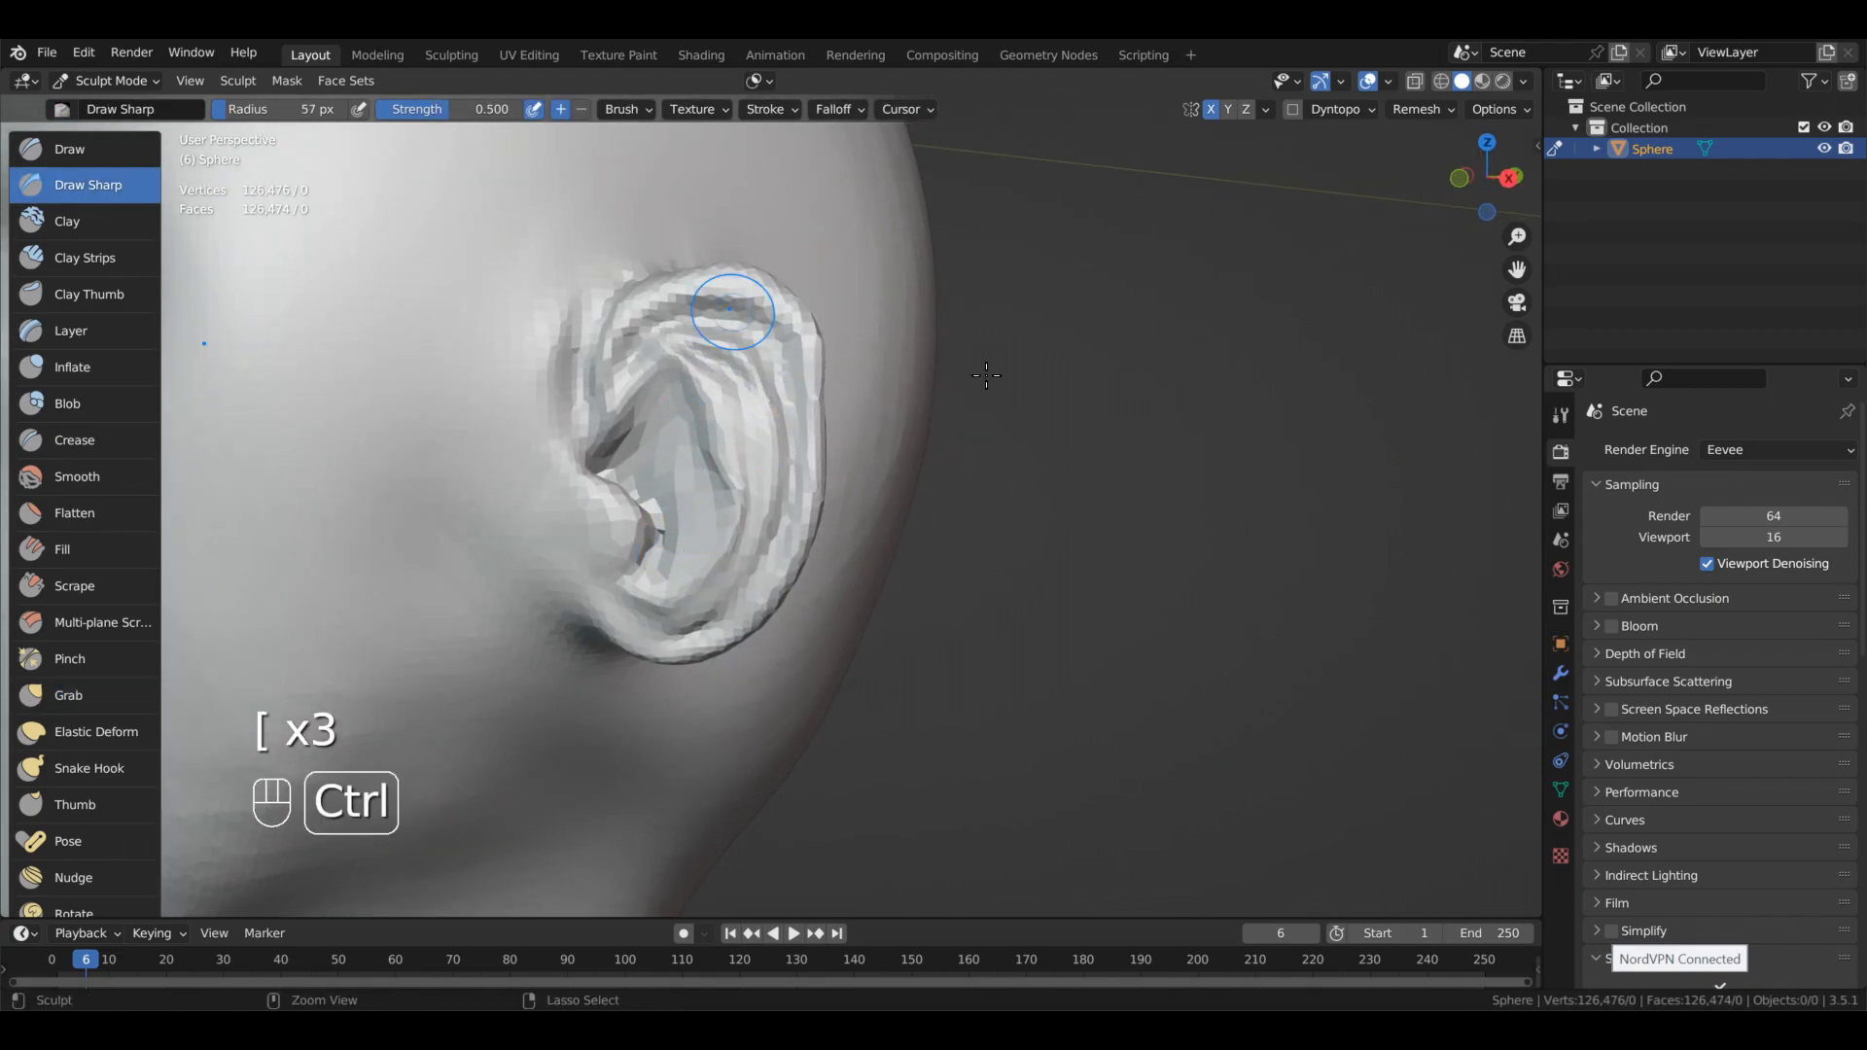
alt+drag(972, 456, 1034, 454)
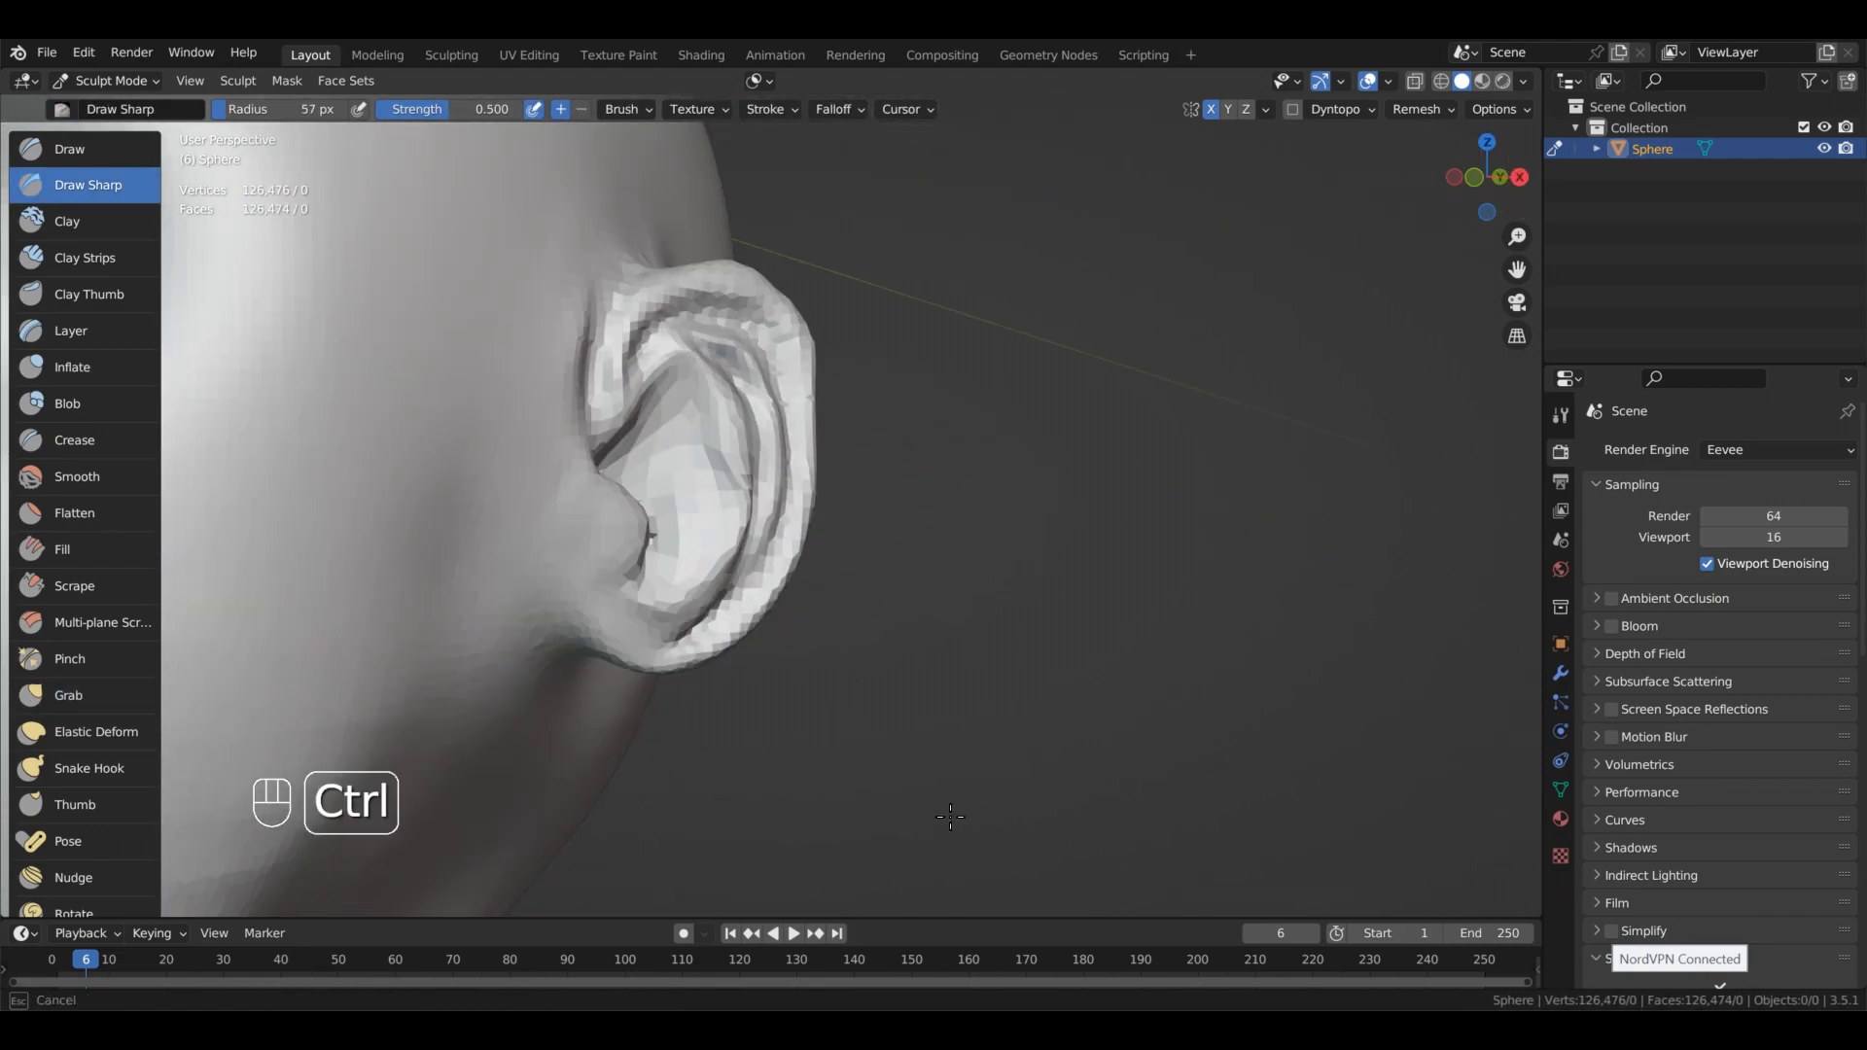
alt+drag(926, 425, 934, 462)
mouse_move(831, 408)
mouse_down()
mouse_move(792, 450)
mouse_move(841, 401)
mouse_up()
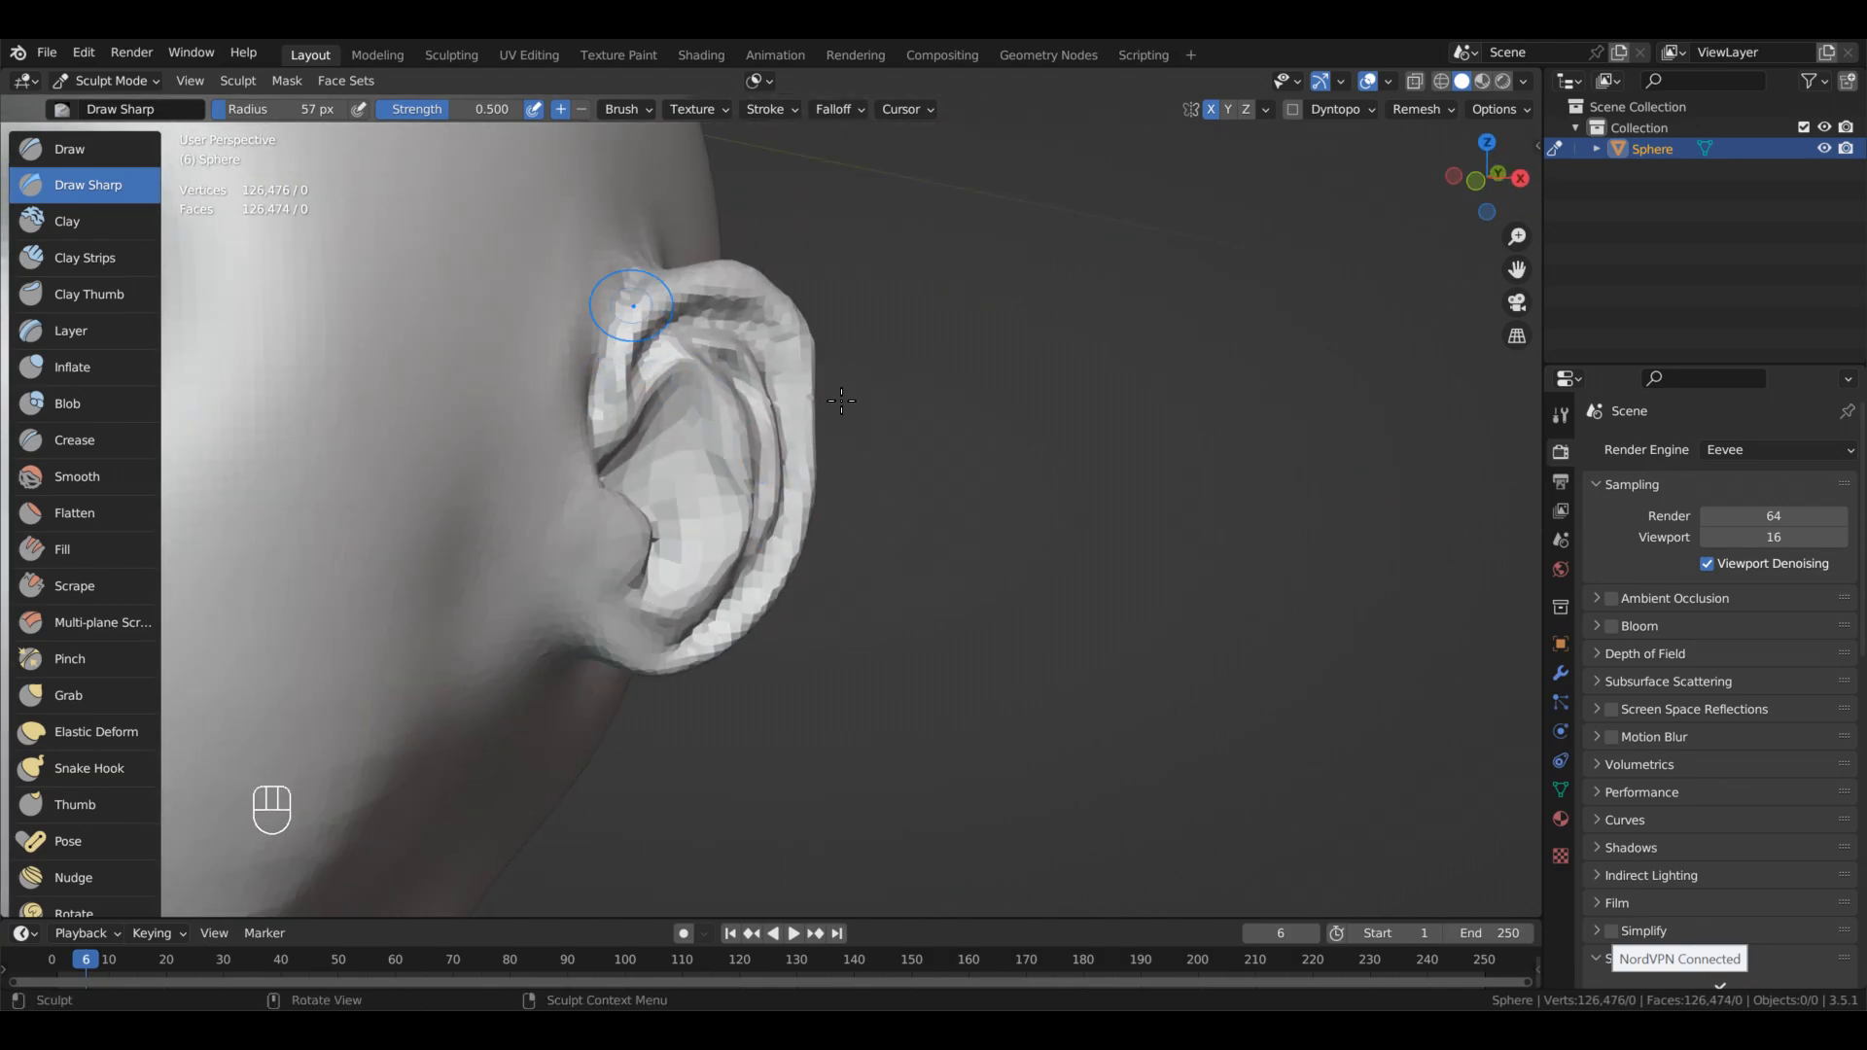
- Reshape the front end of the ear rim and the notch above the tragus with the Grab brush
middle_drag(800, 505, 721, 501)
key(8)
middle_drag(893, 543, 844, 539)
mouse_move(845, 538)
mouse_down()
mouse_move(825, 588)
mouse_move(834, 535)
mouse_up()
mouse_move(834, 534)
alt+mouse_down()
mouse_move(875, 458)
mouse_move(834, 461)
mouse_move(1023, 607)
alt+mouse_up()
- Refine the folds around the notch above the tragus with the Draw Sharp brush and smooth them
key(2)
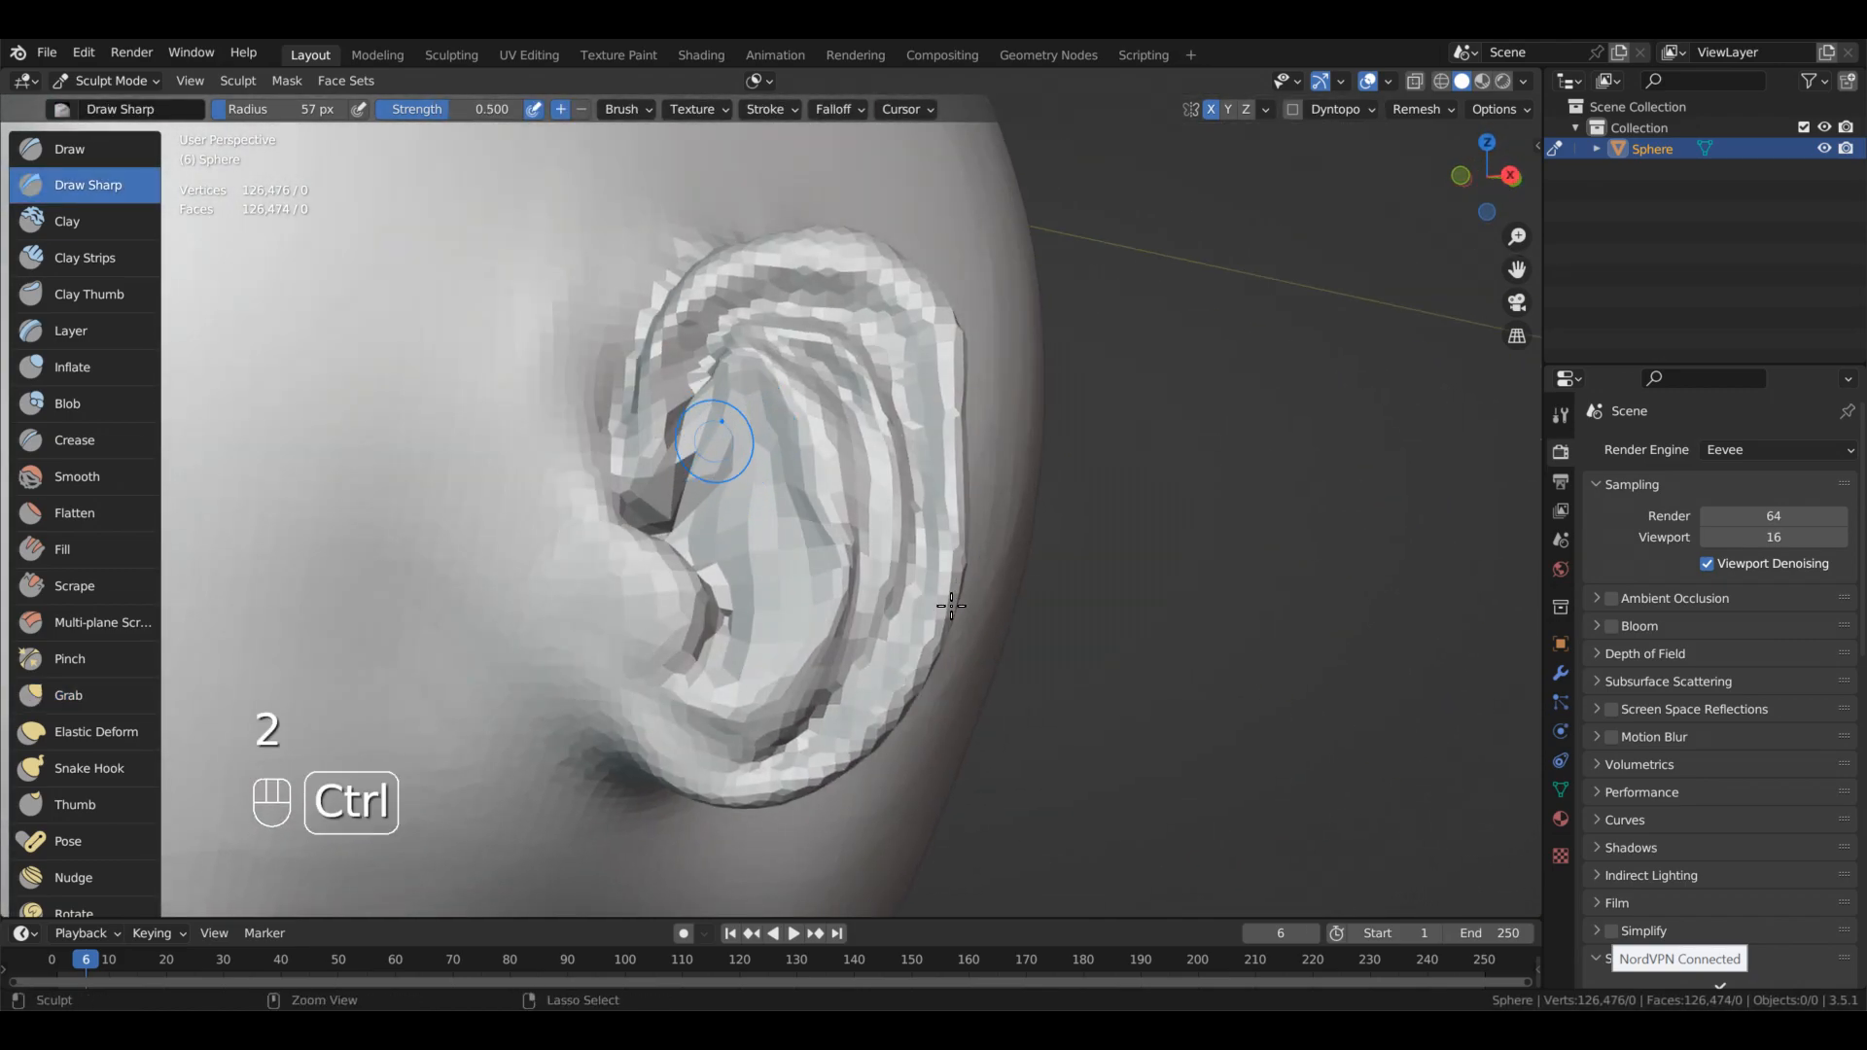
middle_drag(1001, 659, 1023, 510)
shift+drag(933, 541, 908, 547)
shift+drag(1059, 592, 1062, 583)
mouse_move(1062, 583)
alt+middle_down()
mouse_move(1092, 553)
mouse_move(1100, 623)
alt+middle_up()
shift+drag(1101, 632, 1097, 644)
mouse_move(1097, 622)
alt+middle_down()
mouse_move(1096, 562)
mouse_move(1060, 632)
alt+middle_up()
alt+middle_drag(1060, 632, 876, 700)
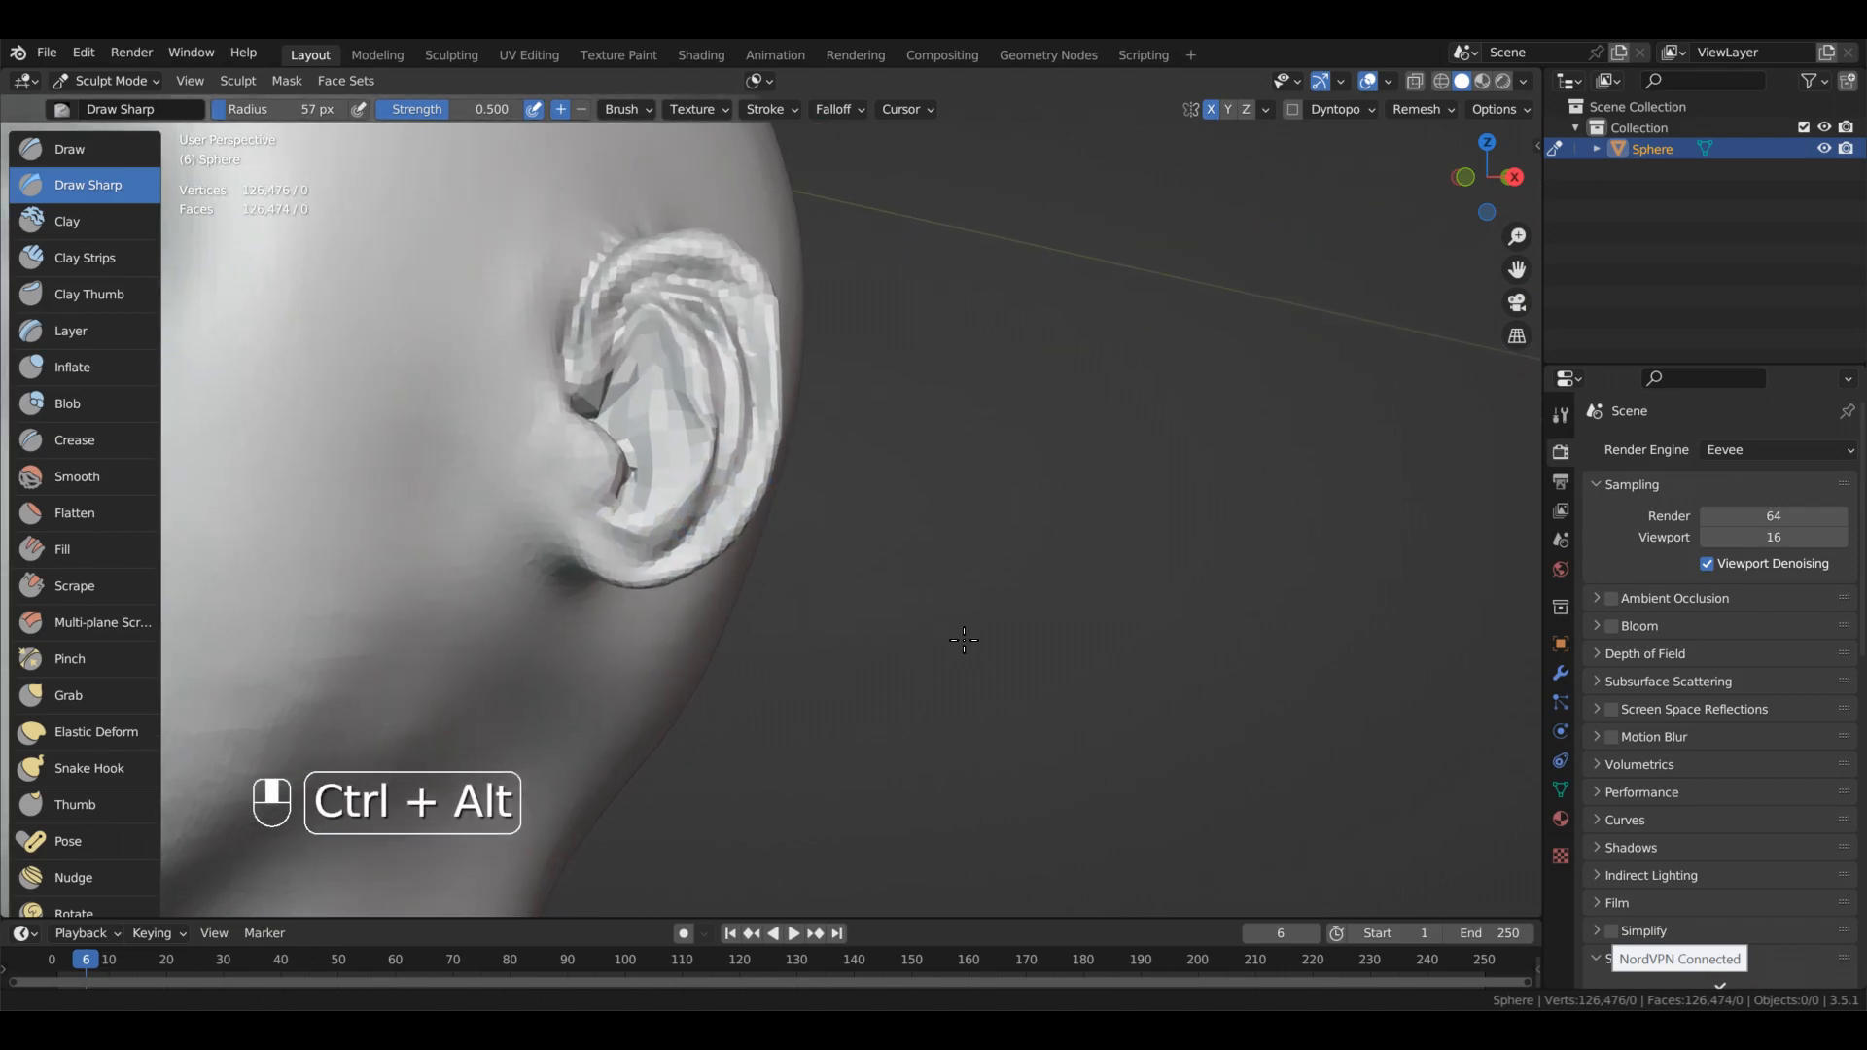
- Reshape the earlobe and lower rim with the Grab brush at 94 px and smooth them
key(g)
drag(790, 618, 820, 541)
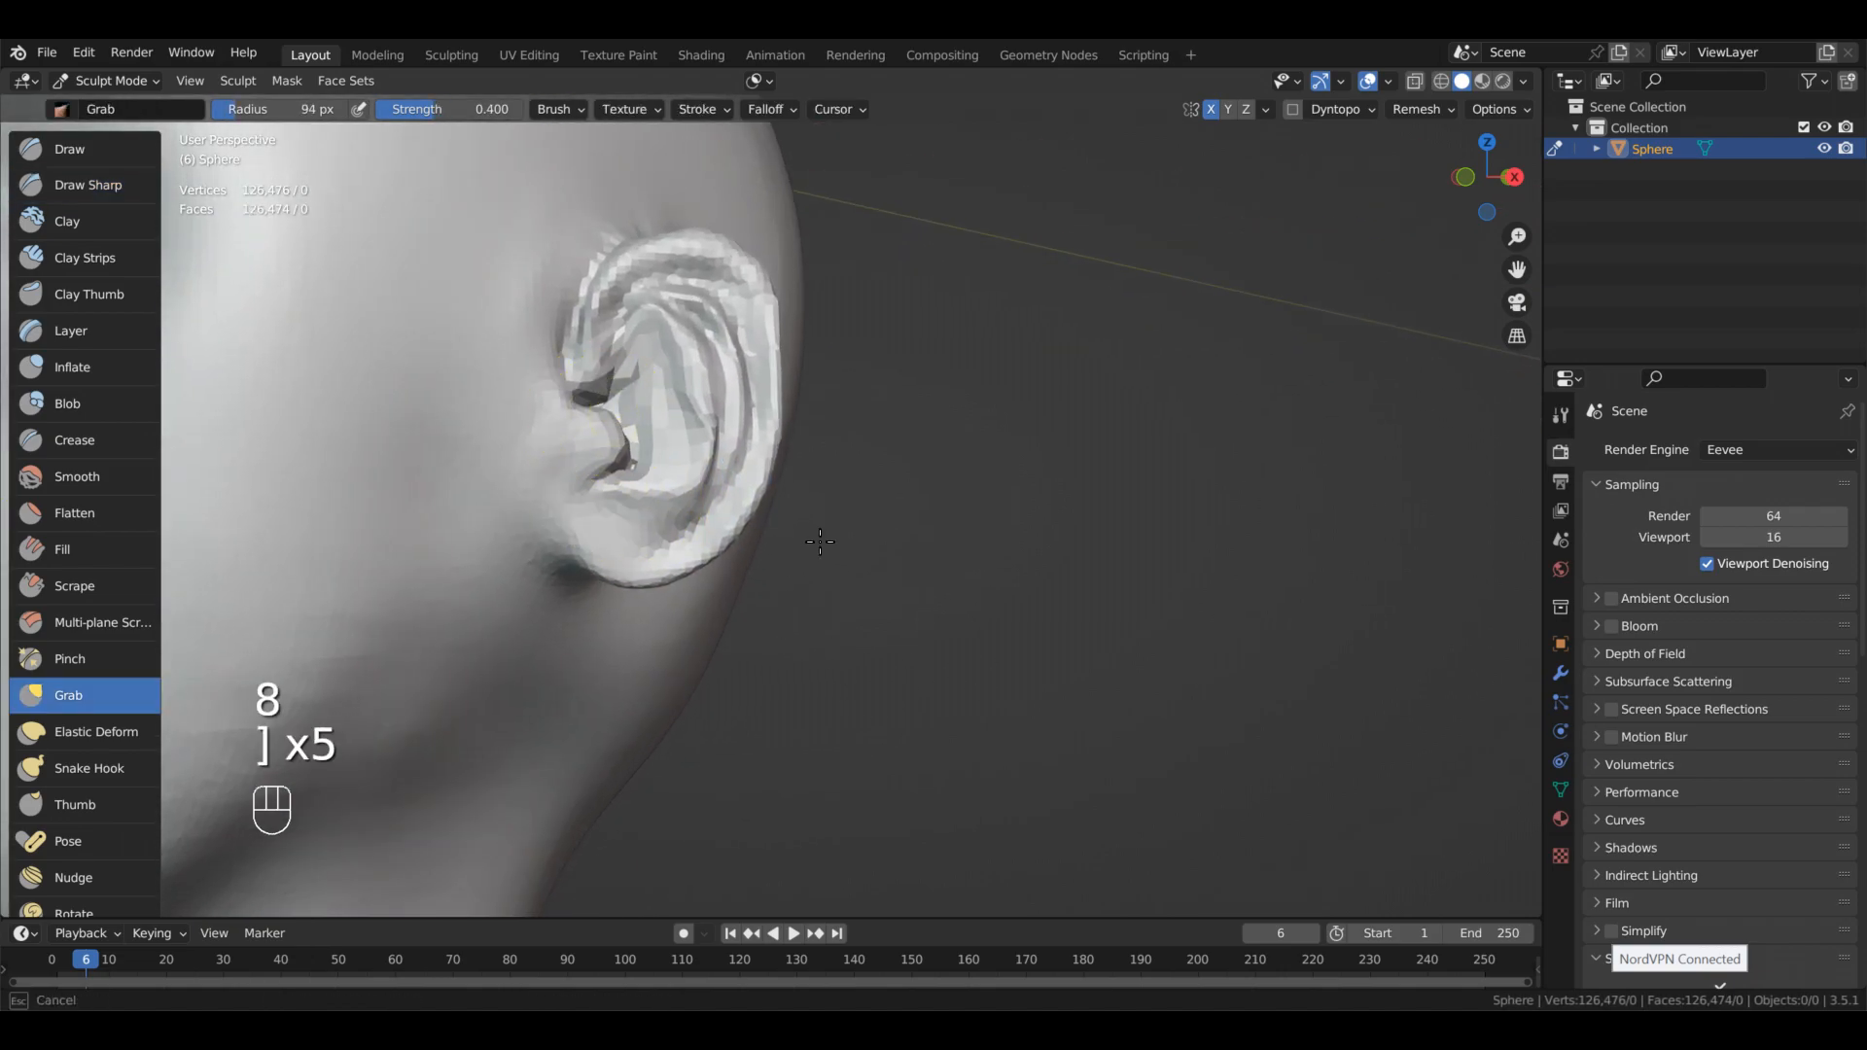
drag(910, 563, 906, 568)
mouse_move(906, 642)
alt+middle_down()
mouse_move(1050, 672)
mouse_move(893, 662)
alt+middle_up()
alt+middle_drag(1036, 603, 1055, 613)
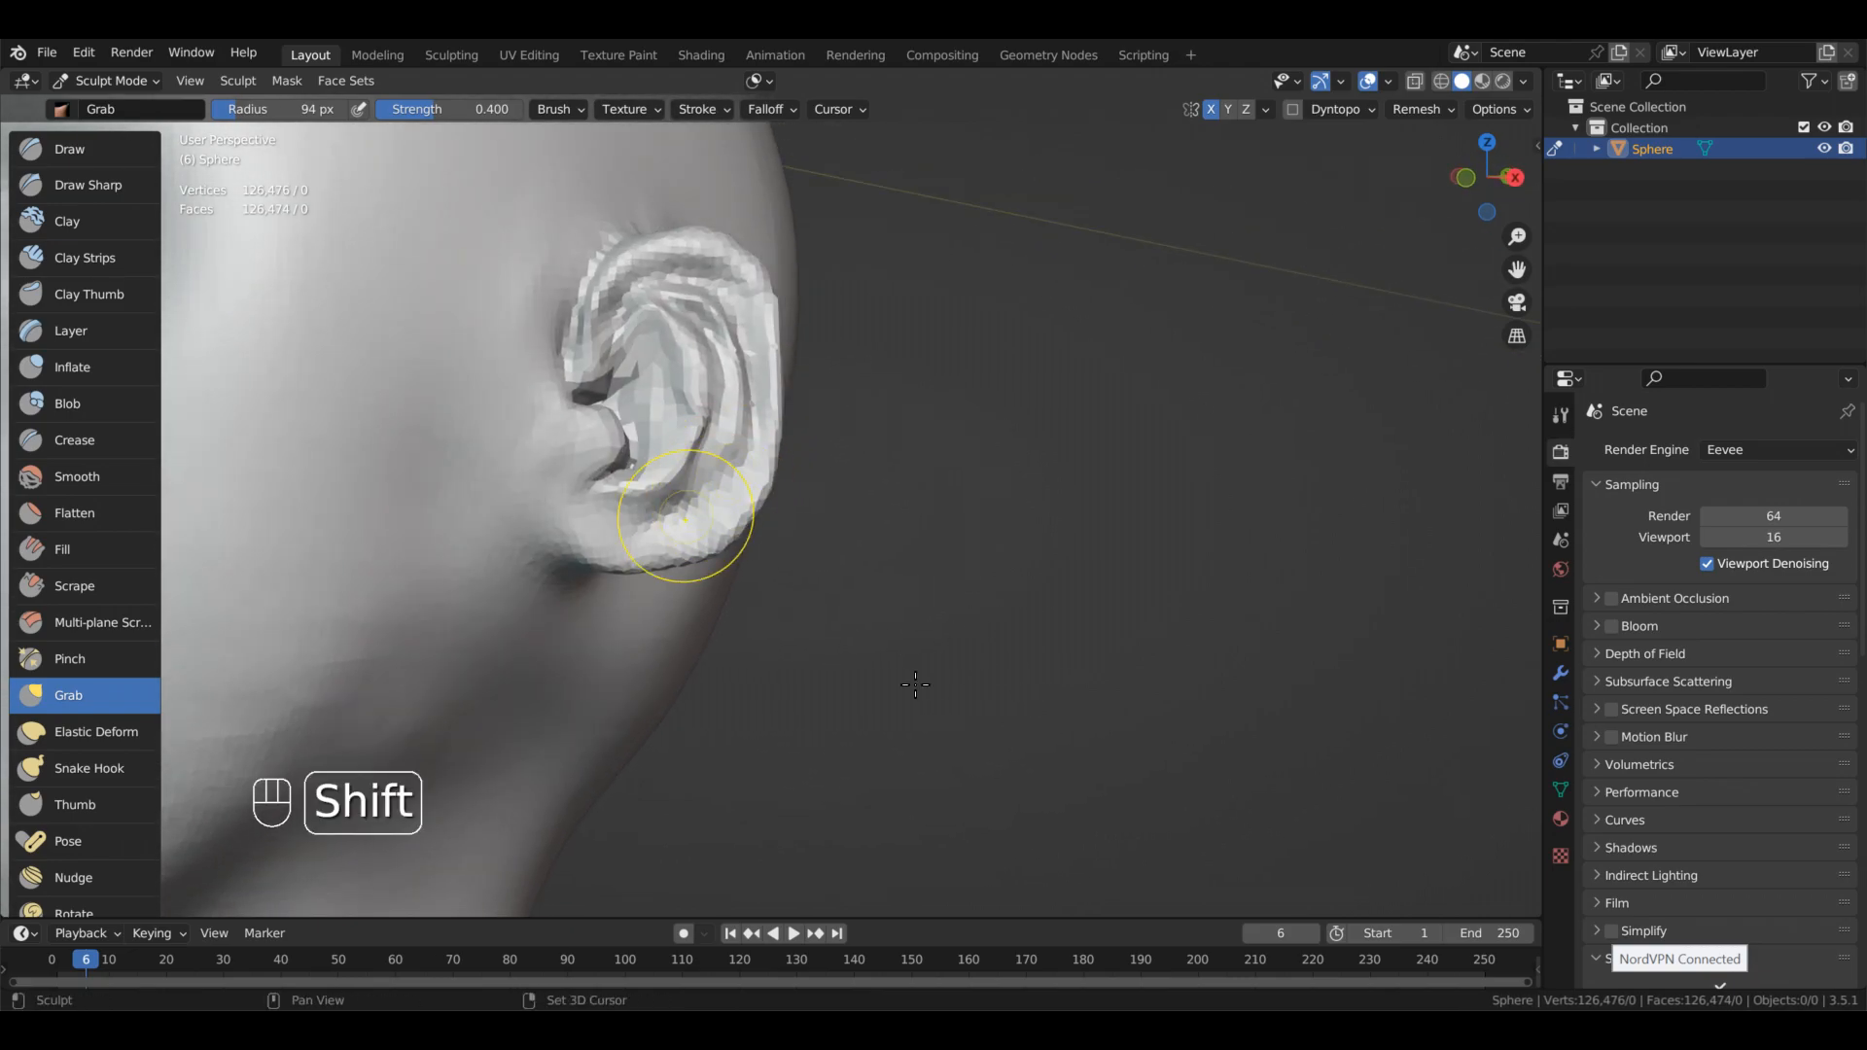
alt+middle_drag(958, 662, 982, 622)
- Switch to the Draw Sharp brush at 67 px and undo the last strokes on the earlobe and lower rim
key(2)
key(bracketleft)
key(bracketleft)
key(bracketleft)
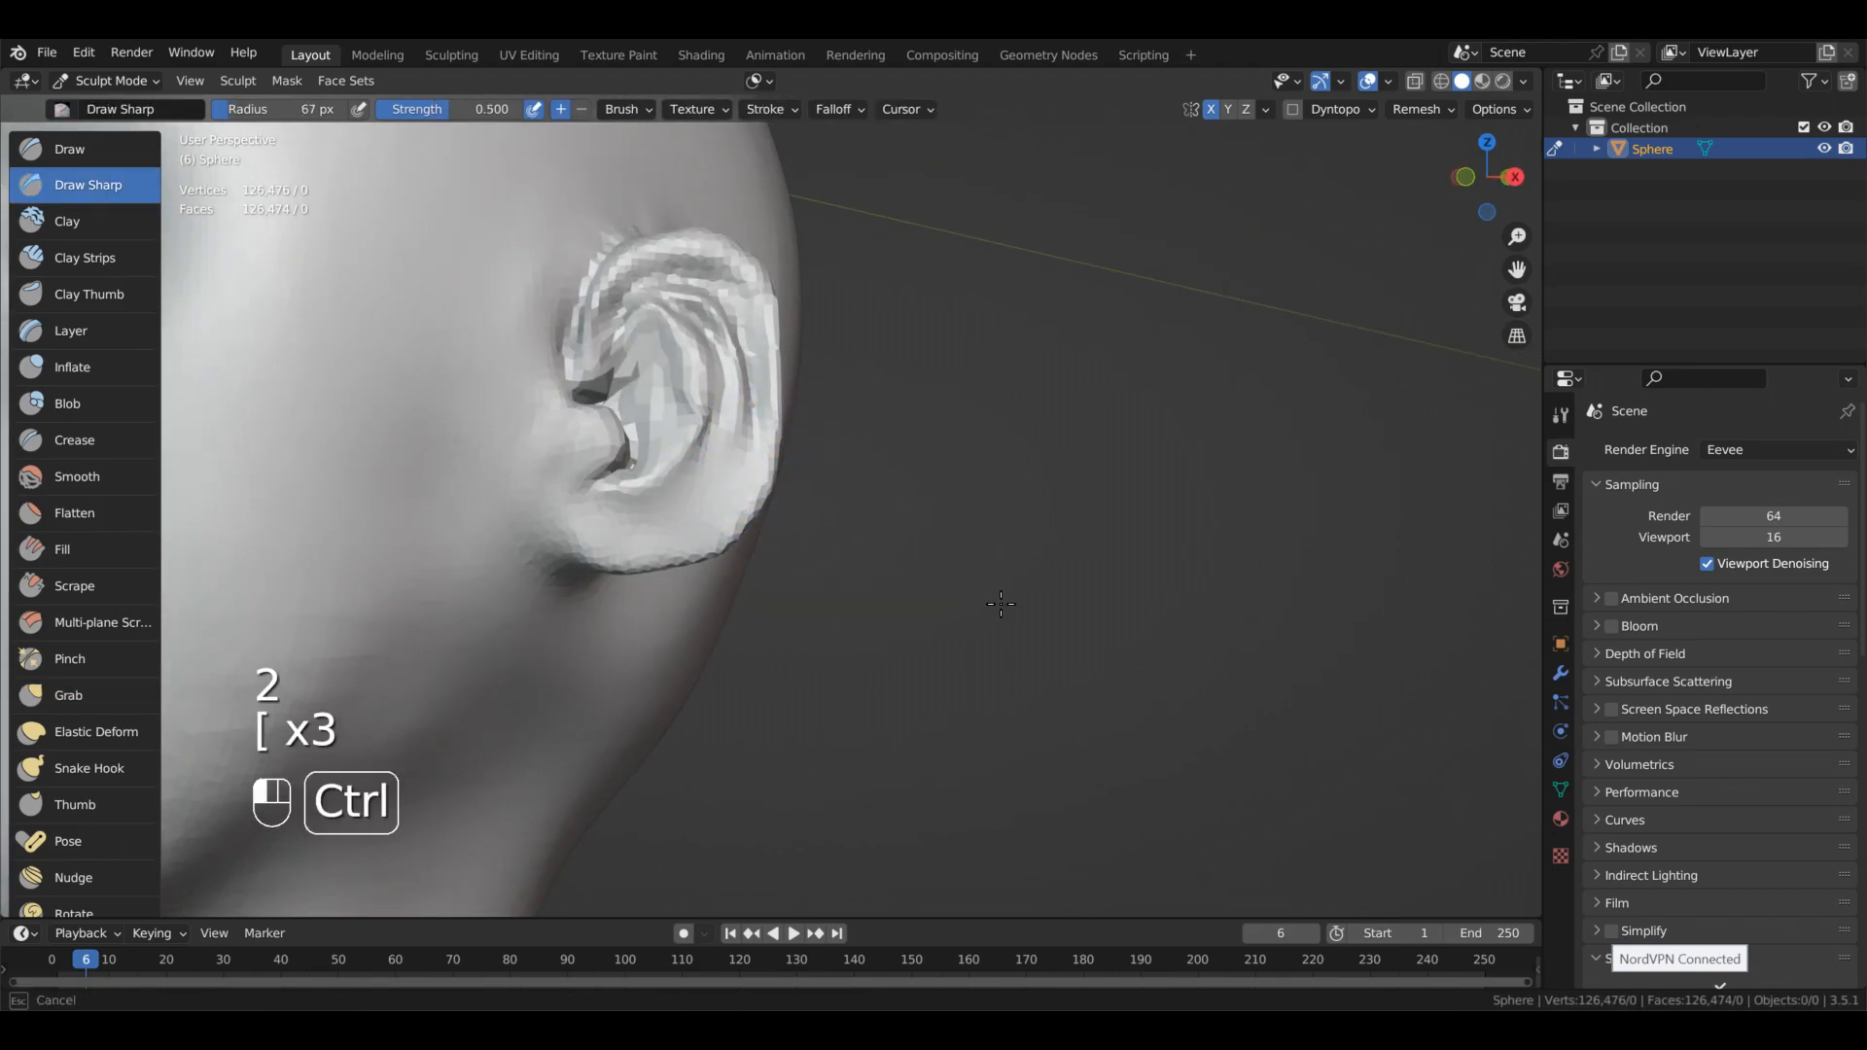
key(ctrl+z)
key(ctrl+z)
key(ctrl+z)
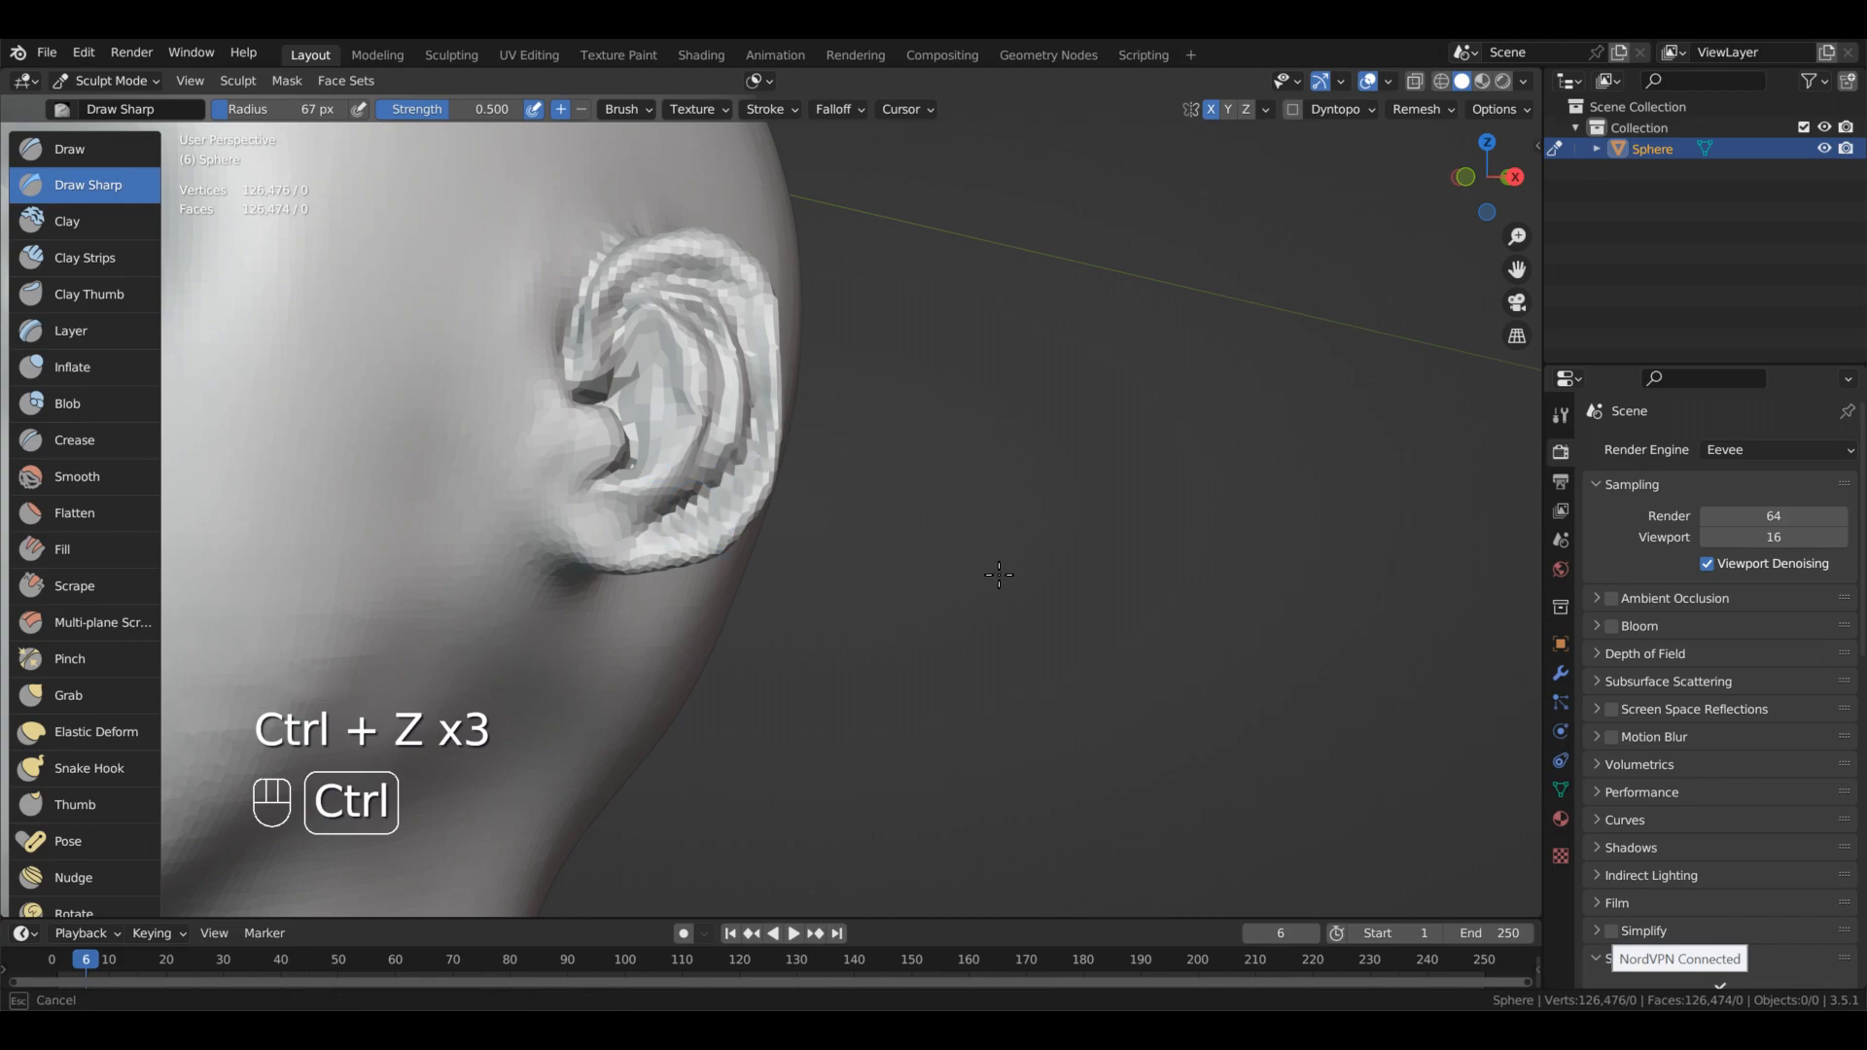
- Reshape the outer rim of the ear with the Grab brush at 67 px and smooth it
key(8)
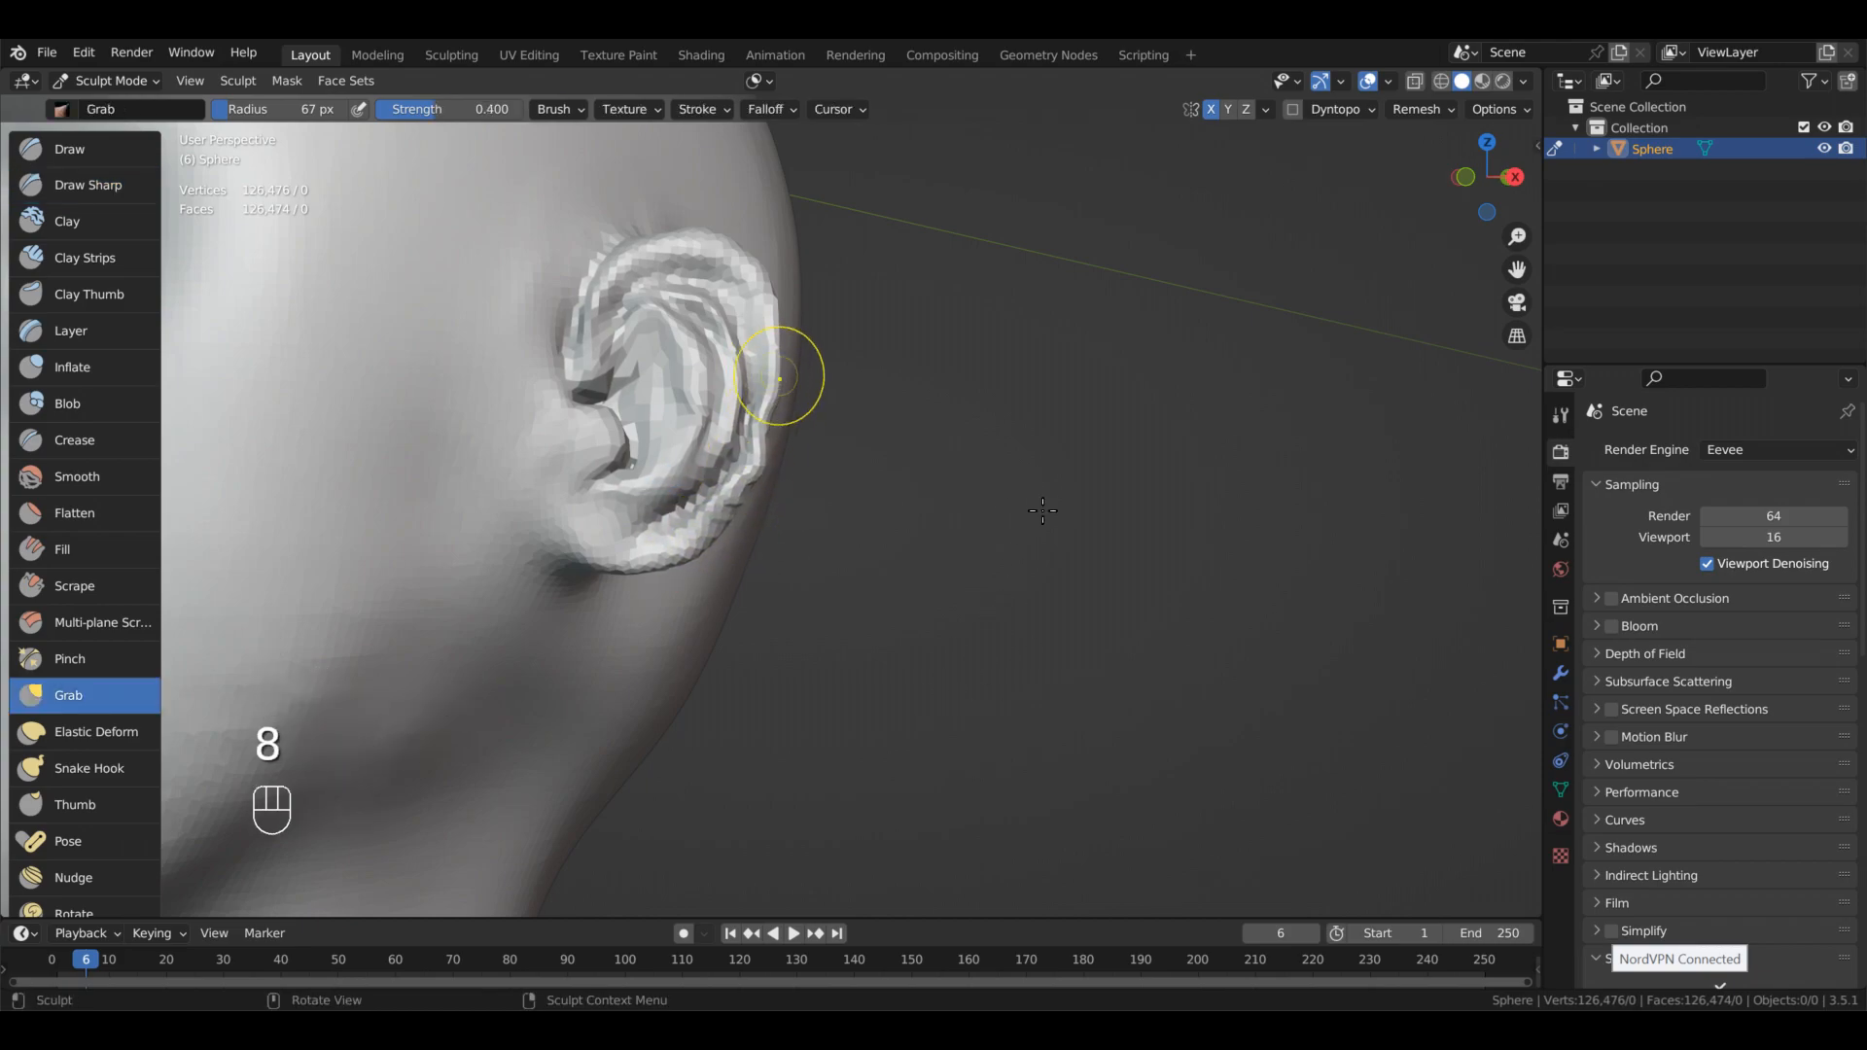
alt+drag(1013, 601, 1034, 627)
mouse_move(1028, 400)
shift+mouse_down()
mouse_move(913, 325)
mouse_move(866, 369)
shift+mouse_up()
alt+drag(953, 545, 974, 561)
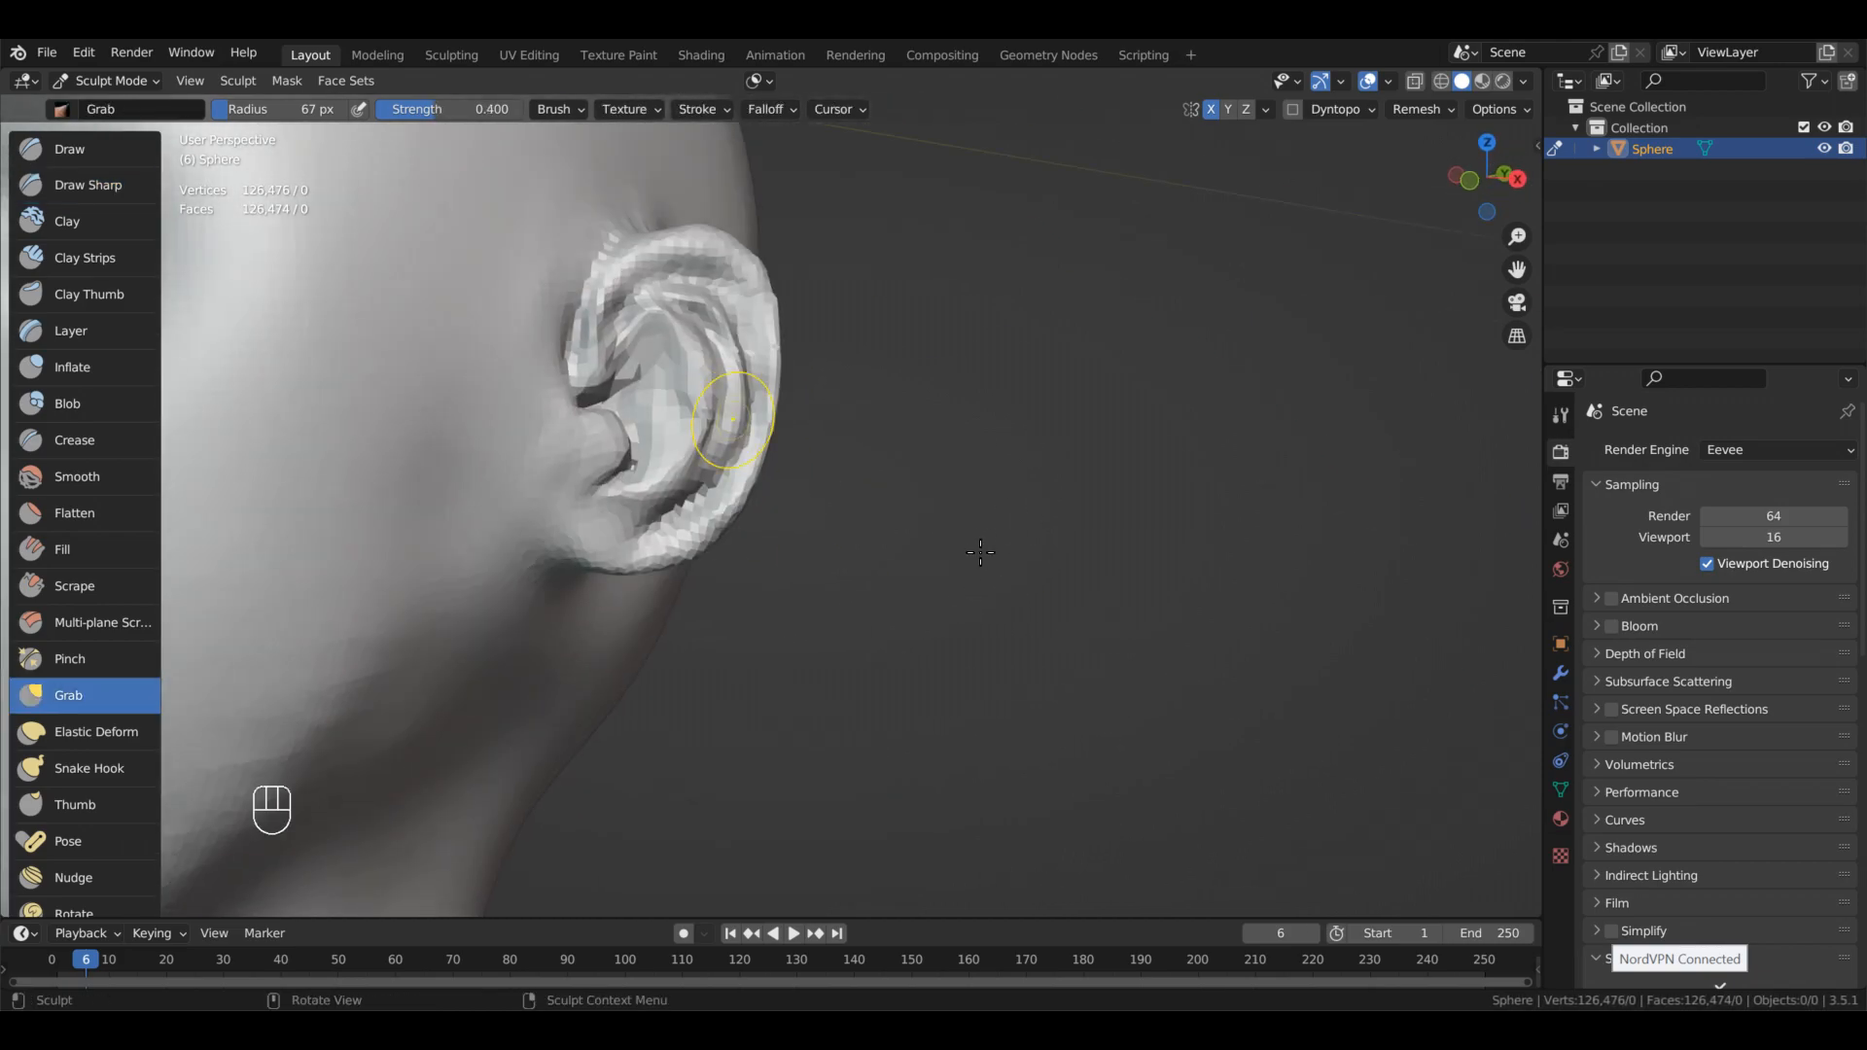
mouse_move(952, 636)
alt+mouse_down()
mouse_move(949, 477)
mouse_move(880, 501)
alt+mouse_up()
key(2)
key(8)
drag(962, 596, 970, 574)
mouse_move(963, 555)
alt+mouse_down()
mouse_move(1005, 523)
mouse_move(982, 452)
mouse_move(1002, 583)
alt+mouse_up()
- Refine the outer rim with the Draw Sharp brush and adjust the back and lower edge of the ear with the Grab brush
key(2)
mouse_move(1001, 583)
ctrl+alt+mouse_down()
mouse_move(1005, 666)
mouse_move(1006, 599)
ctrl+alt+mouse_up()
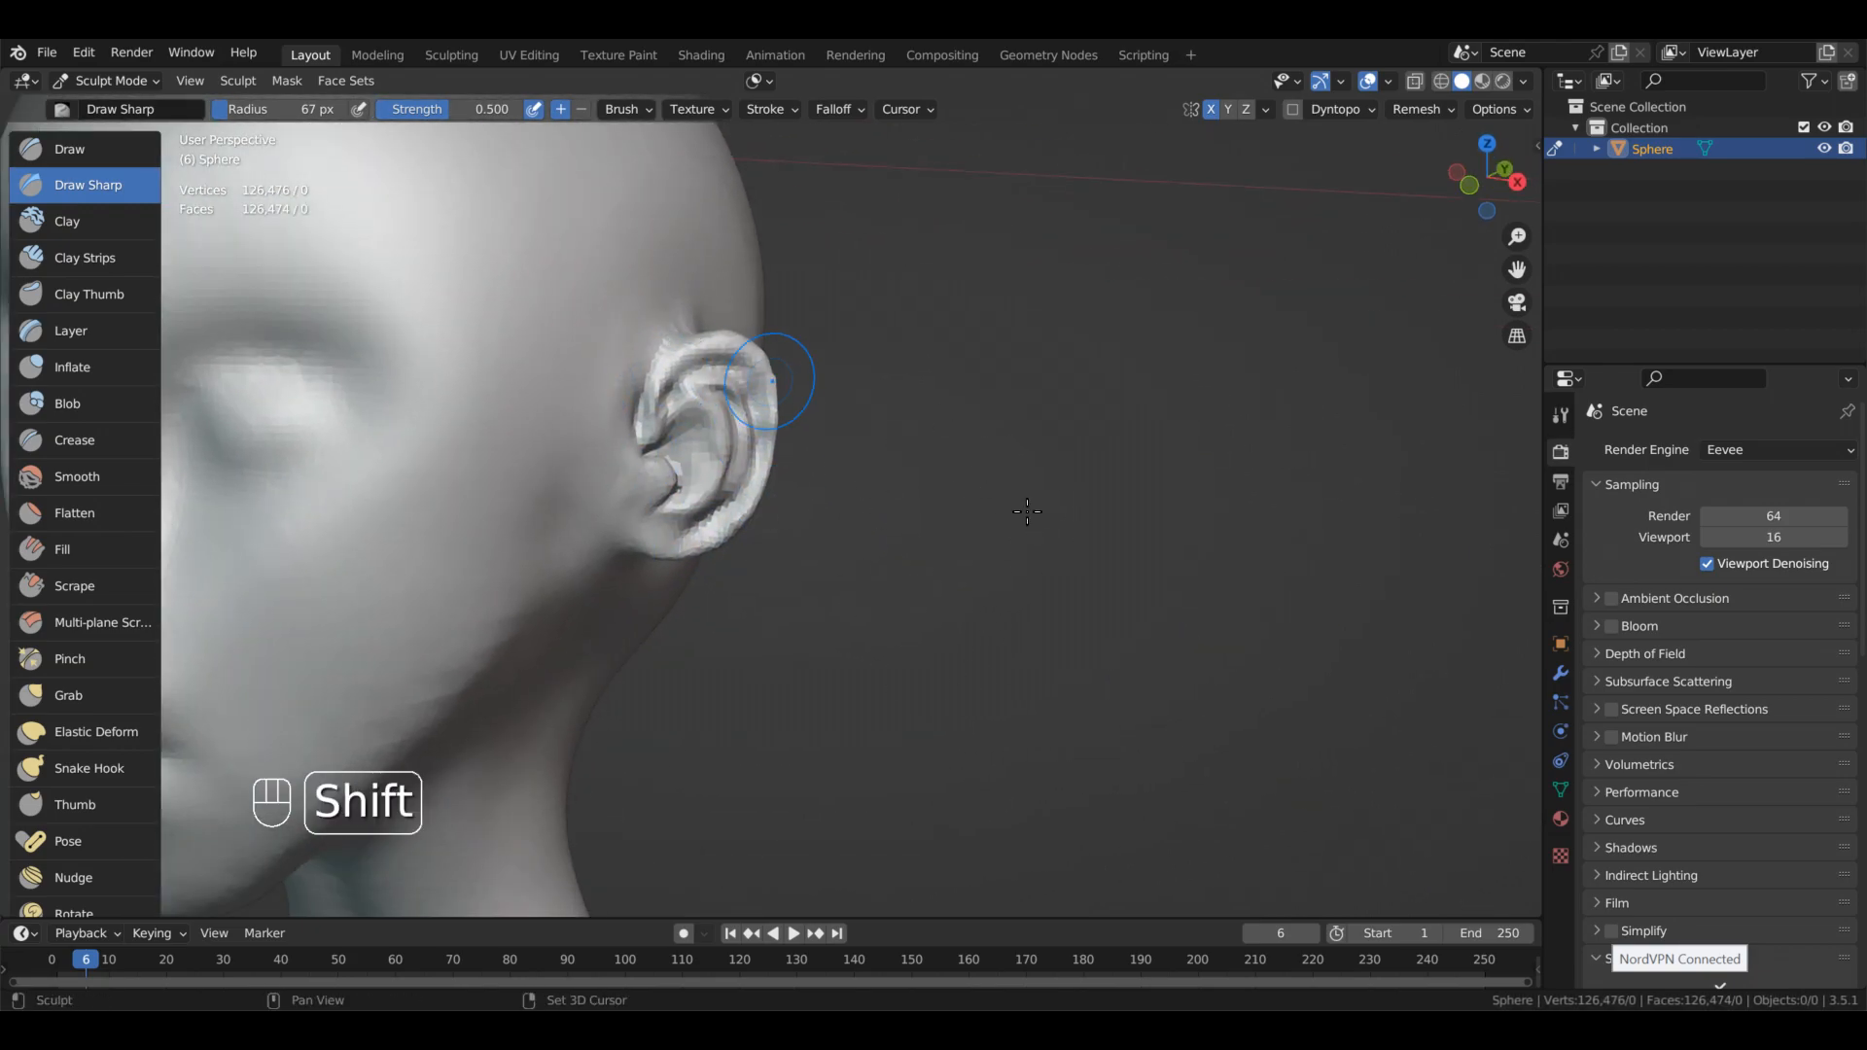
alt+drag(1027, 511, 934, 487)
alt+shift+drag(992, 375, 1004, 483)
key(8)
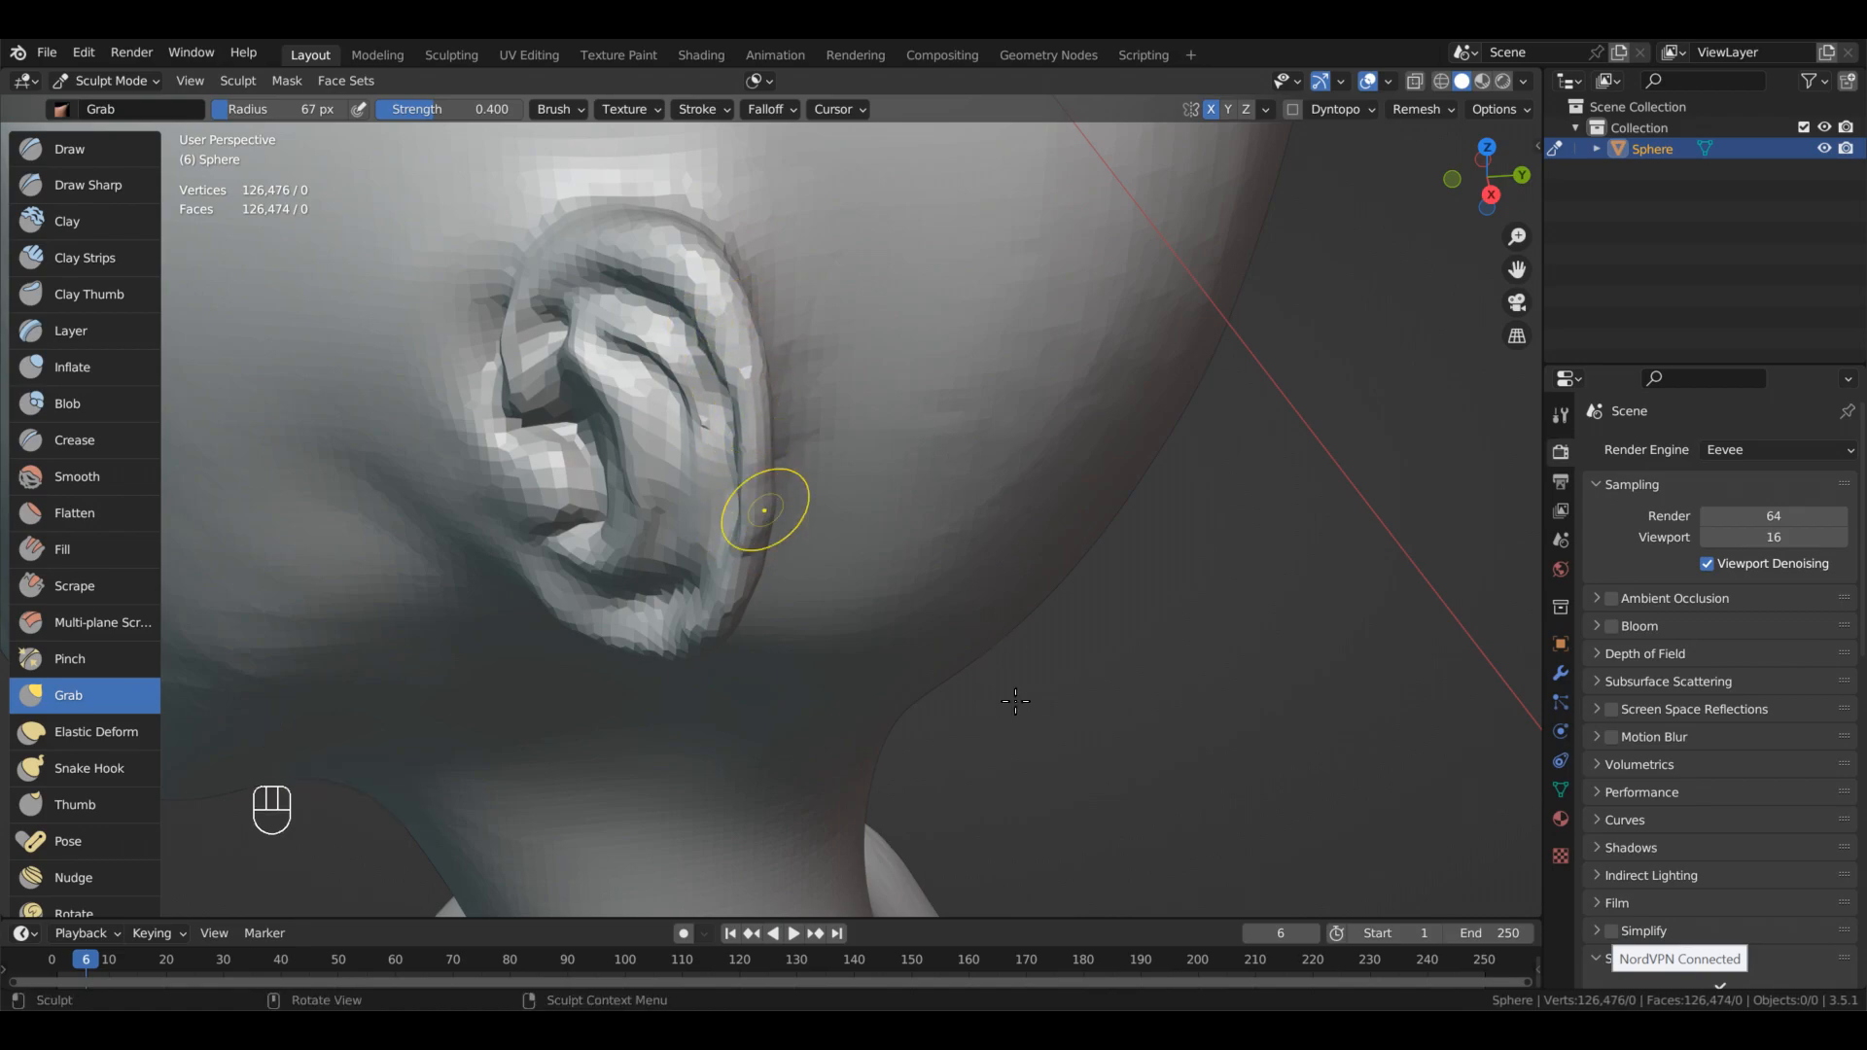
alt+drag(814, 843, 1001, 744)
ctrl+alt+drag(977, 642, 972, 684)
alt+shift+drag(910, 437, 914, 622)
alt+drag(1080, 486, 992, 515)
mouse_move(1050, 661)
alt+mouse_down()
mouse_move(894, 641)
mouse_move(911, 646)
alt+mouse_up()
- Touch up the lower ear with the Draw Sharp and Grab brushes and smooth the area around the lobe
key(2)
ctrl+alt+drag(982, 761, 888, 772)
alt+drag(981, 547, 958, 513)
mouse_move(886, 425)
alt+mouse_down()
mouse_move(831, 603)
mouse_move(813, 759)
alt+mouse_up()
key(8)
shift+drag(554, 667, 535, 676)
mouse_move(813, 740)
alt+mouse_down()
mouse_move(827, 622)
mouse_move(934, 632)
alt+mouse_up()
- Try to carve the upper eyelid line across the eye with the Draw Sharp brush at 152 px
mouse_move(933, 632)
ctrl+alt+mouse_down()
mouse_move(941, 757)
mouse_move(942, 720)
mouse_move(700, 443)
ctrl+alt+mouse_up()
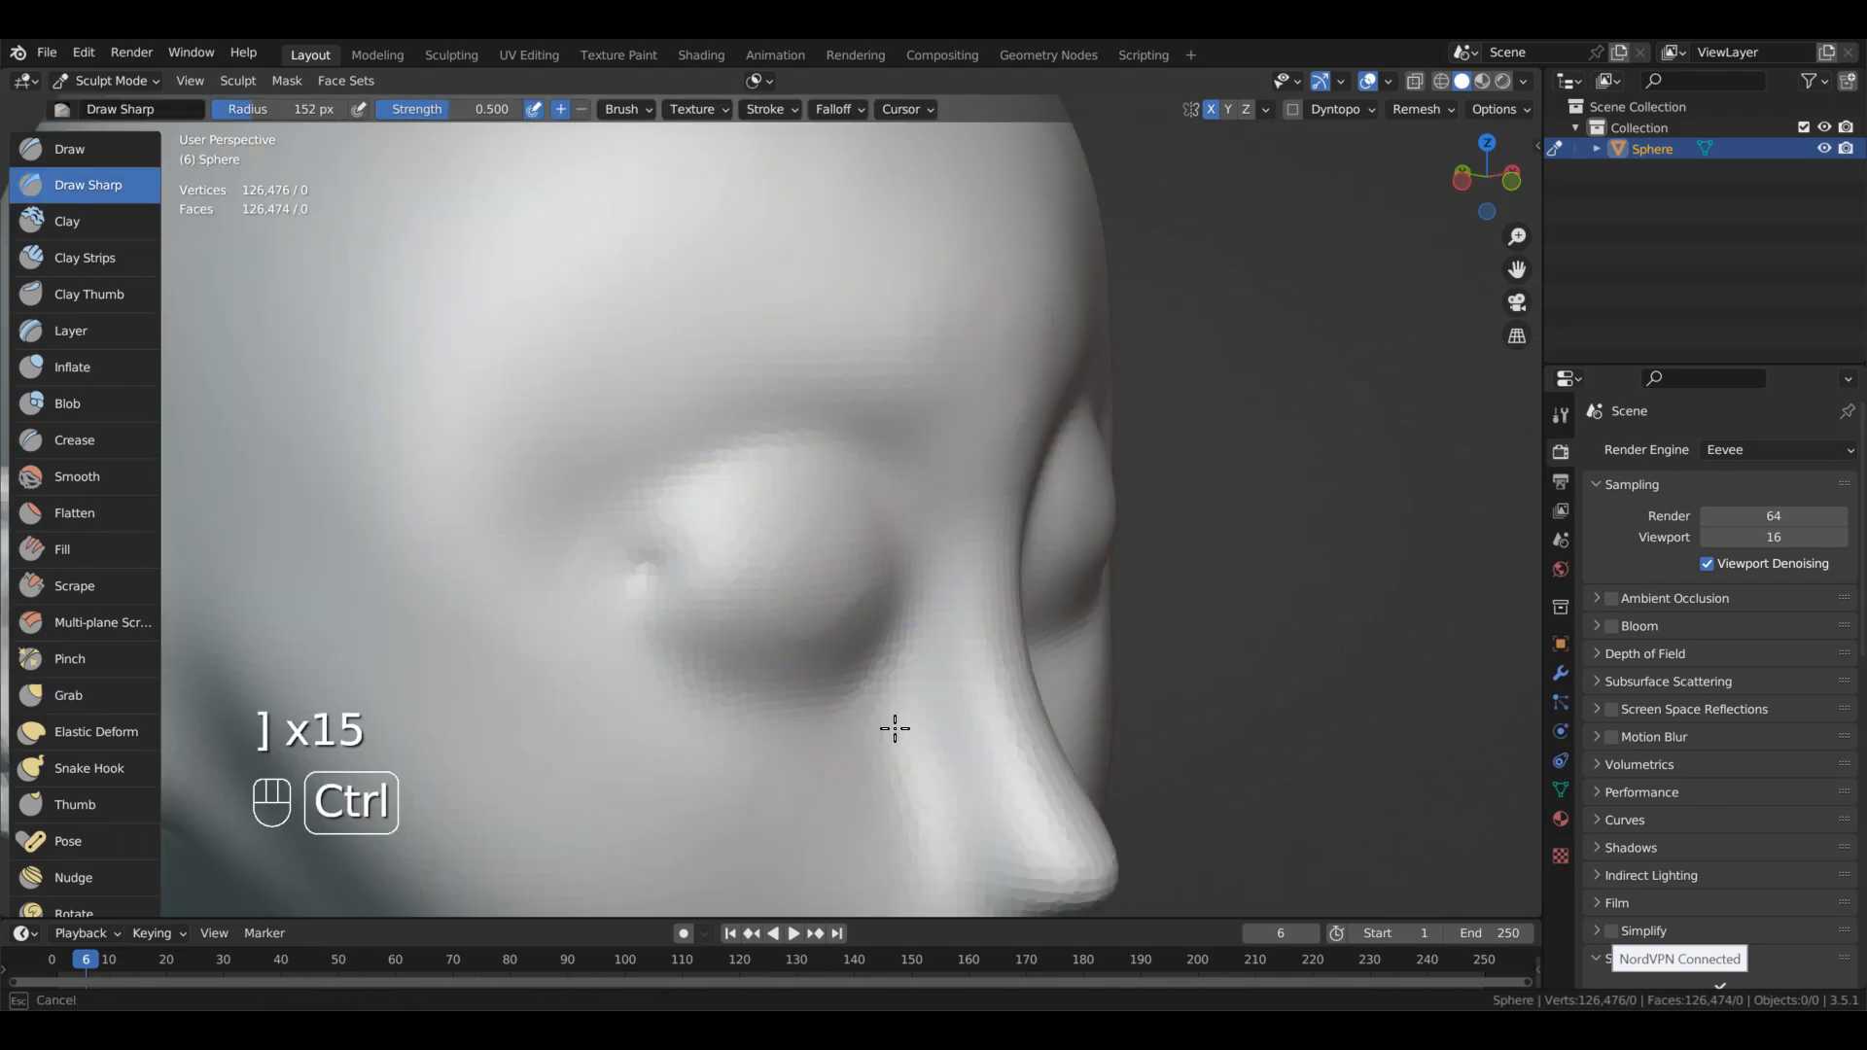
ctrl+drag(677, 546, 861, 521)
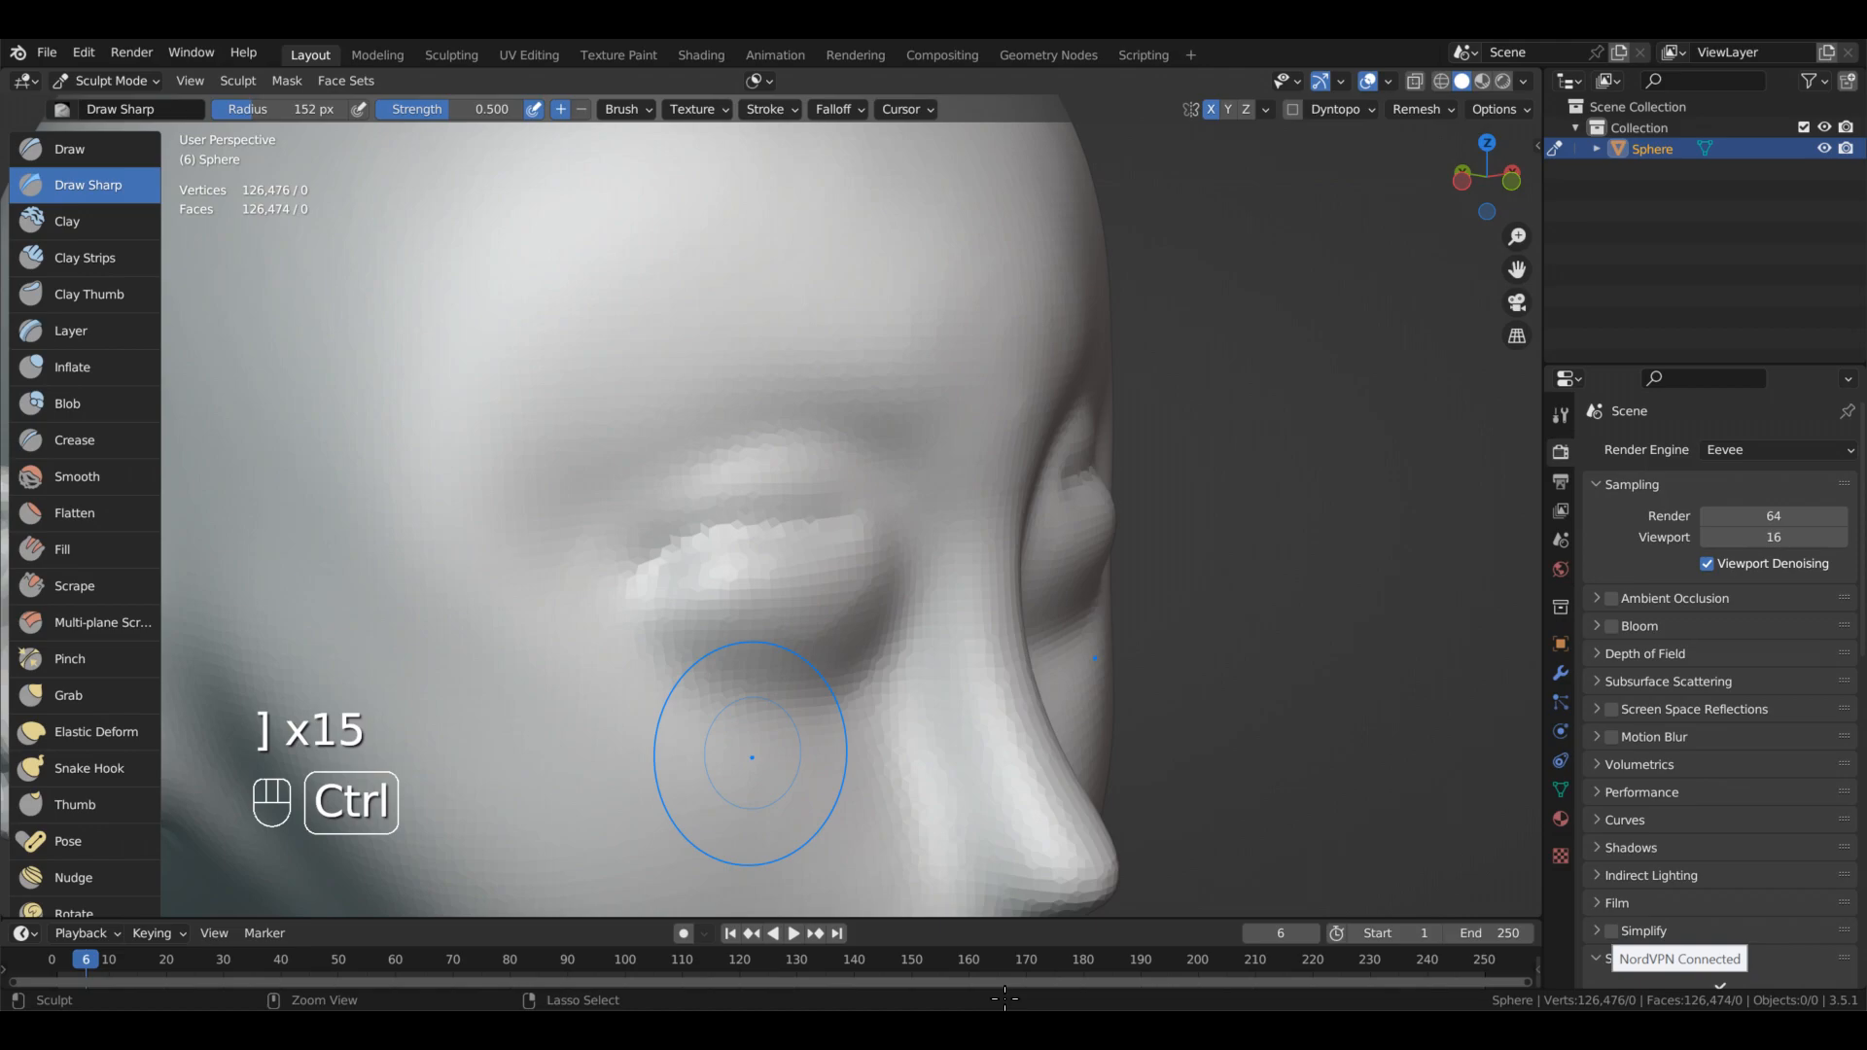
key(ctrl+z)
- Try to carve a thinner upper eyelid line with the Draw Sharp brush at 71 px
mouse_move(1106, 804)
alt+mouse_down()
mouse_move(1076, 779)
mouse_move(1106, 803)
mouse_move(1085, 811)
mouse_move(1207, 823)
alt+mouse_up()
key(bracketleft)
key(bracketleft)
key(bracketleft)
key(bracketleft)
alt+middle_drag(1206, 822, 1202, 821)
mouse_move(815, 806)
ctrl+mouse_down()
mouse_move(964, 742)
mouse_move(1165, 705)
mouse_move(900, 775)
mouse_move(1076, 749)
mouse_move(1006, 802)
mouse_move(1075, 792)
ctrl+mouse_up()
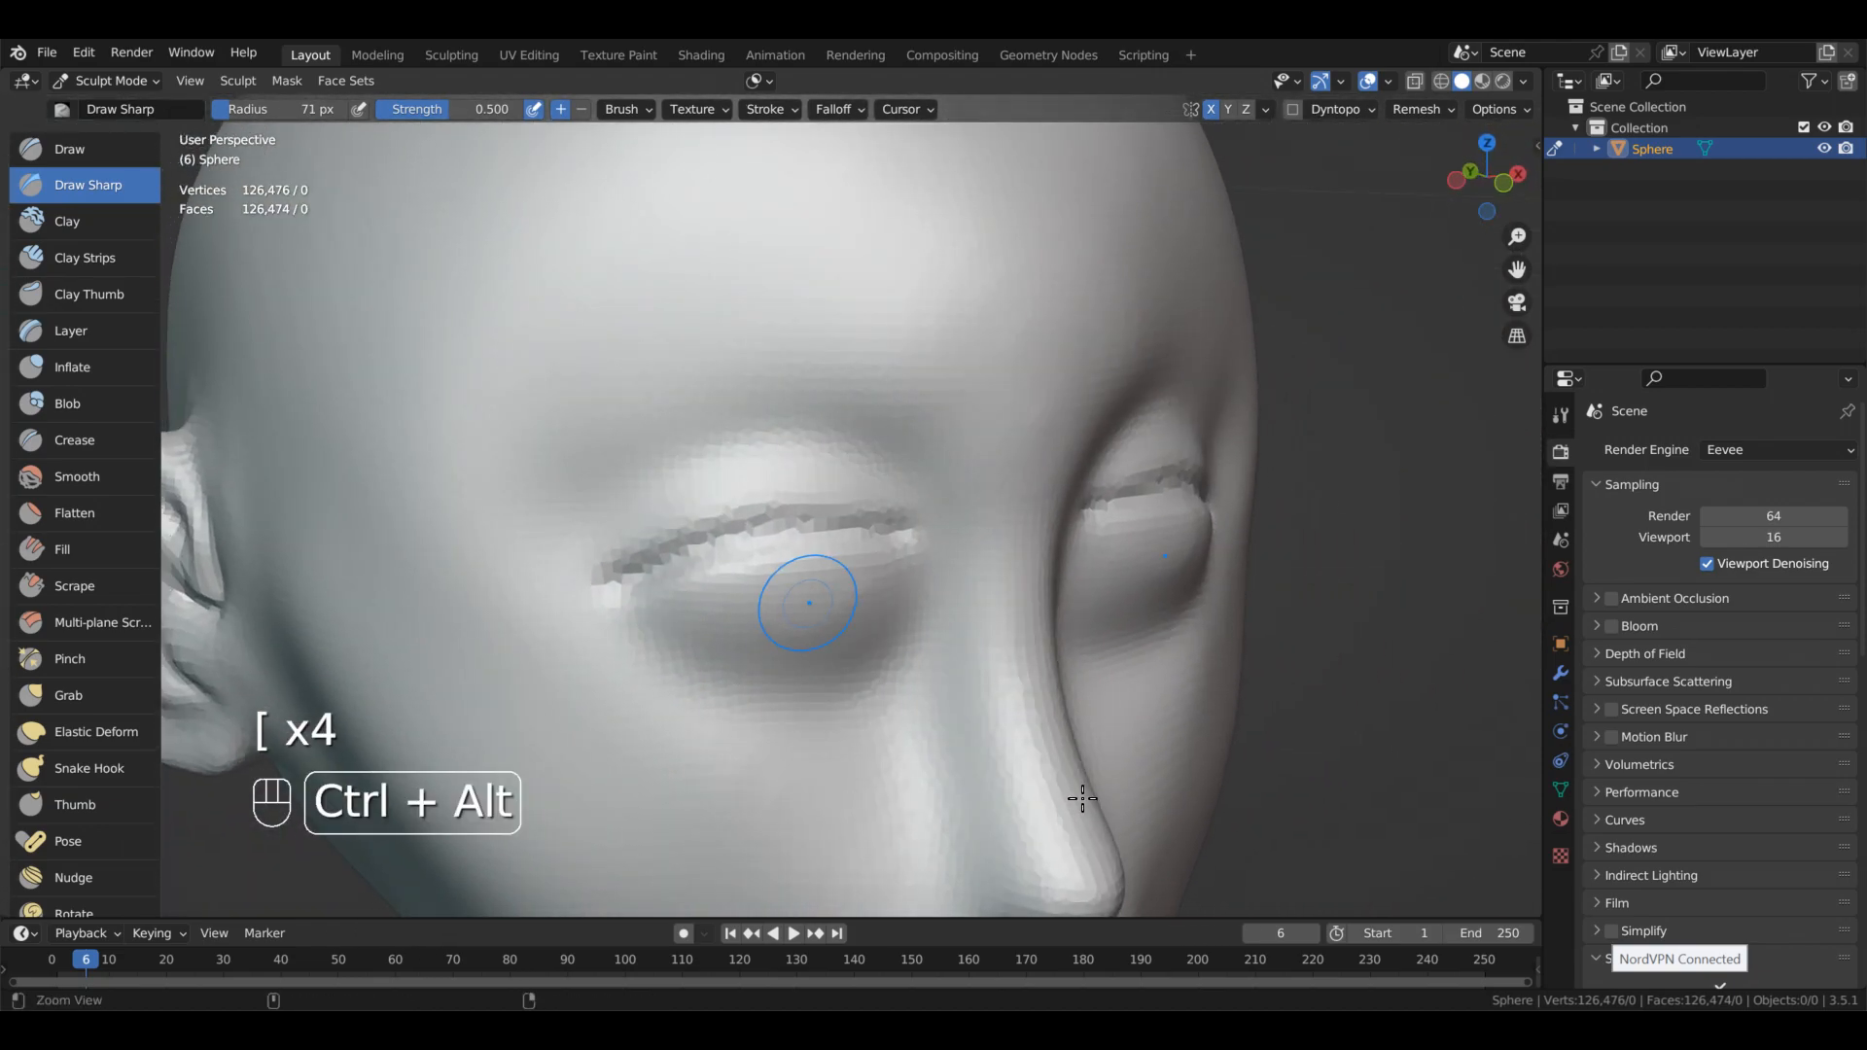
key(ctrl+z)
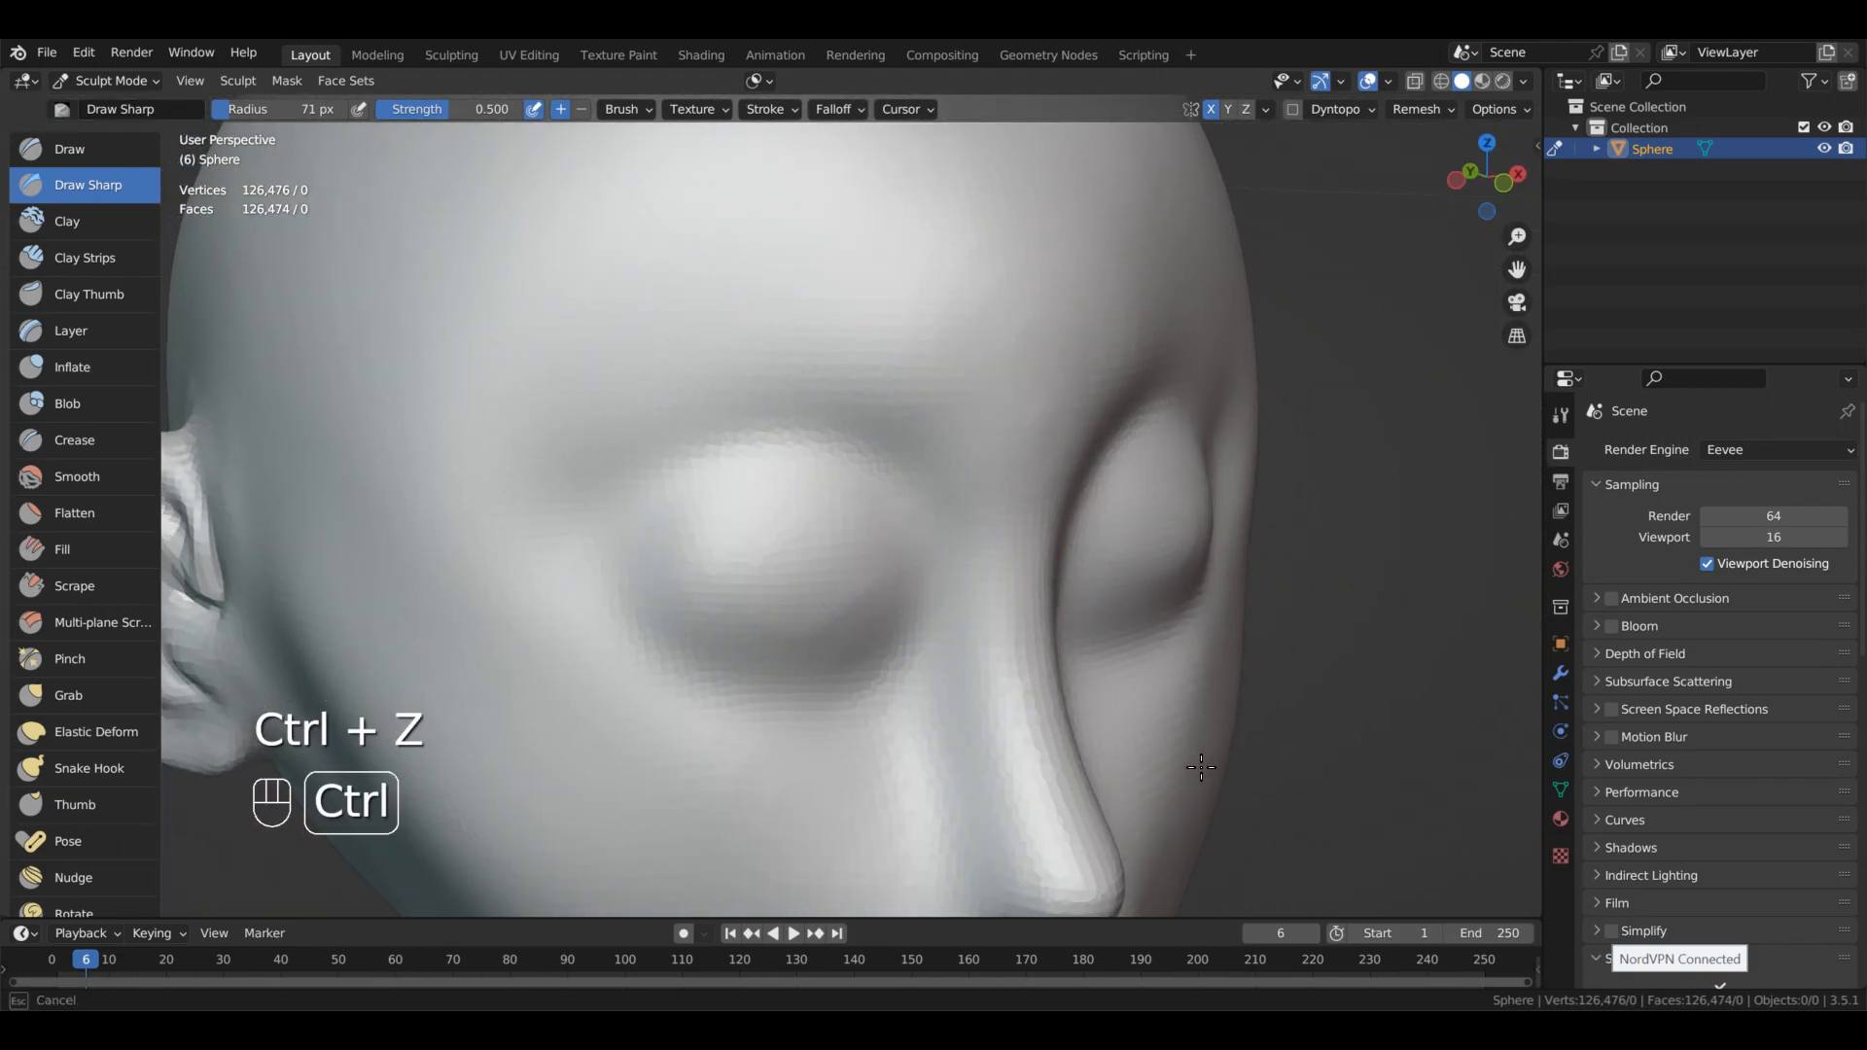
- Carve the upper eyelid line from beyond the outer corner to the inner corner with the Draw Sharp brush at 45 px
mouse_move(1136, 719)
ctrl+mouse_down()
mouse_move(792, 750)
mouse_move(717, 701)
mouse_move(866, 738)
mouse_move(1092, 709)
mouse_move(863, 633)
mouse_move(1208, 763)
mouse_move(1204, 813)
mouse_move(1179, 771)
mouse_move(1190, 813)
mouse_move(1211, 724)
mouse_move(1192, 762)
ctrl+mouse_up()
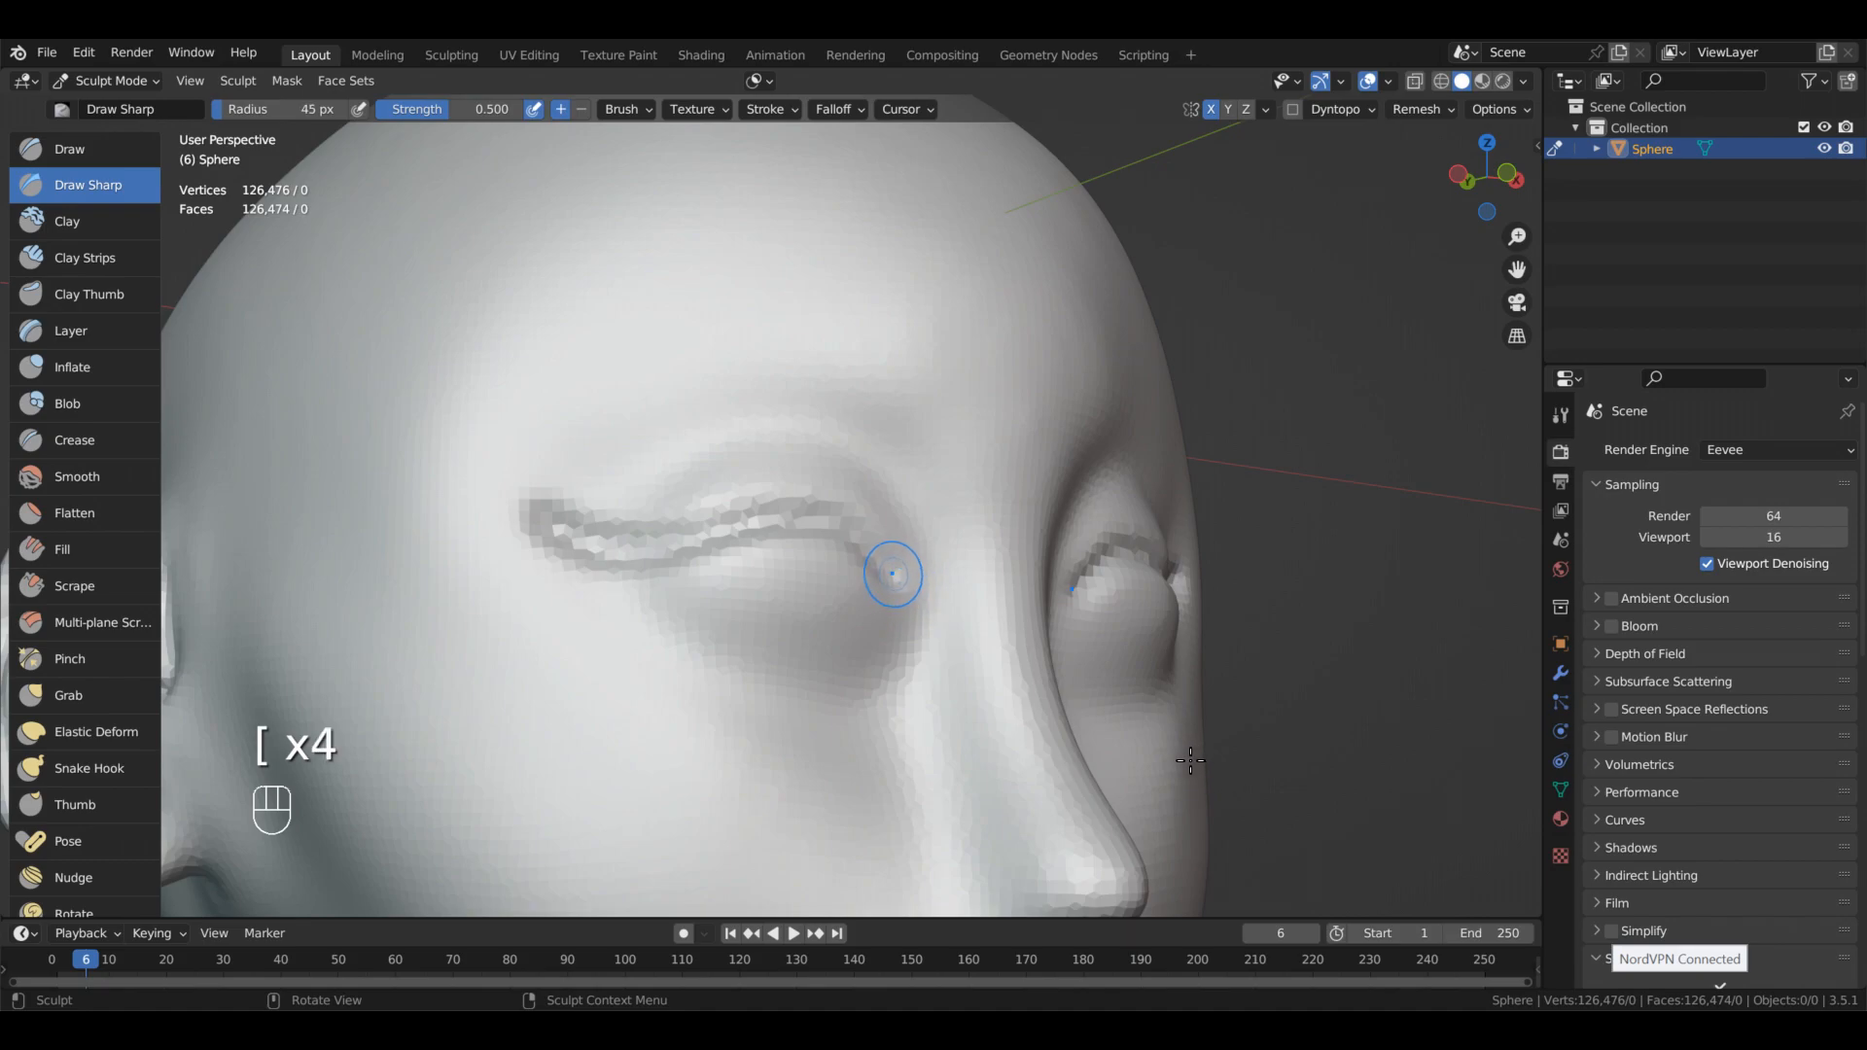
ctrl+drag(1194, 767, 1177, 757)
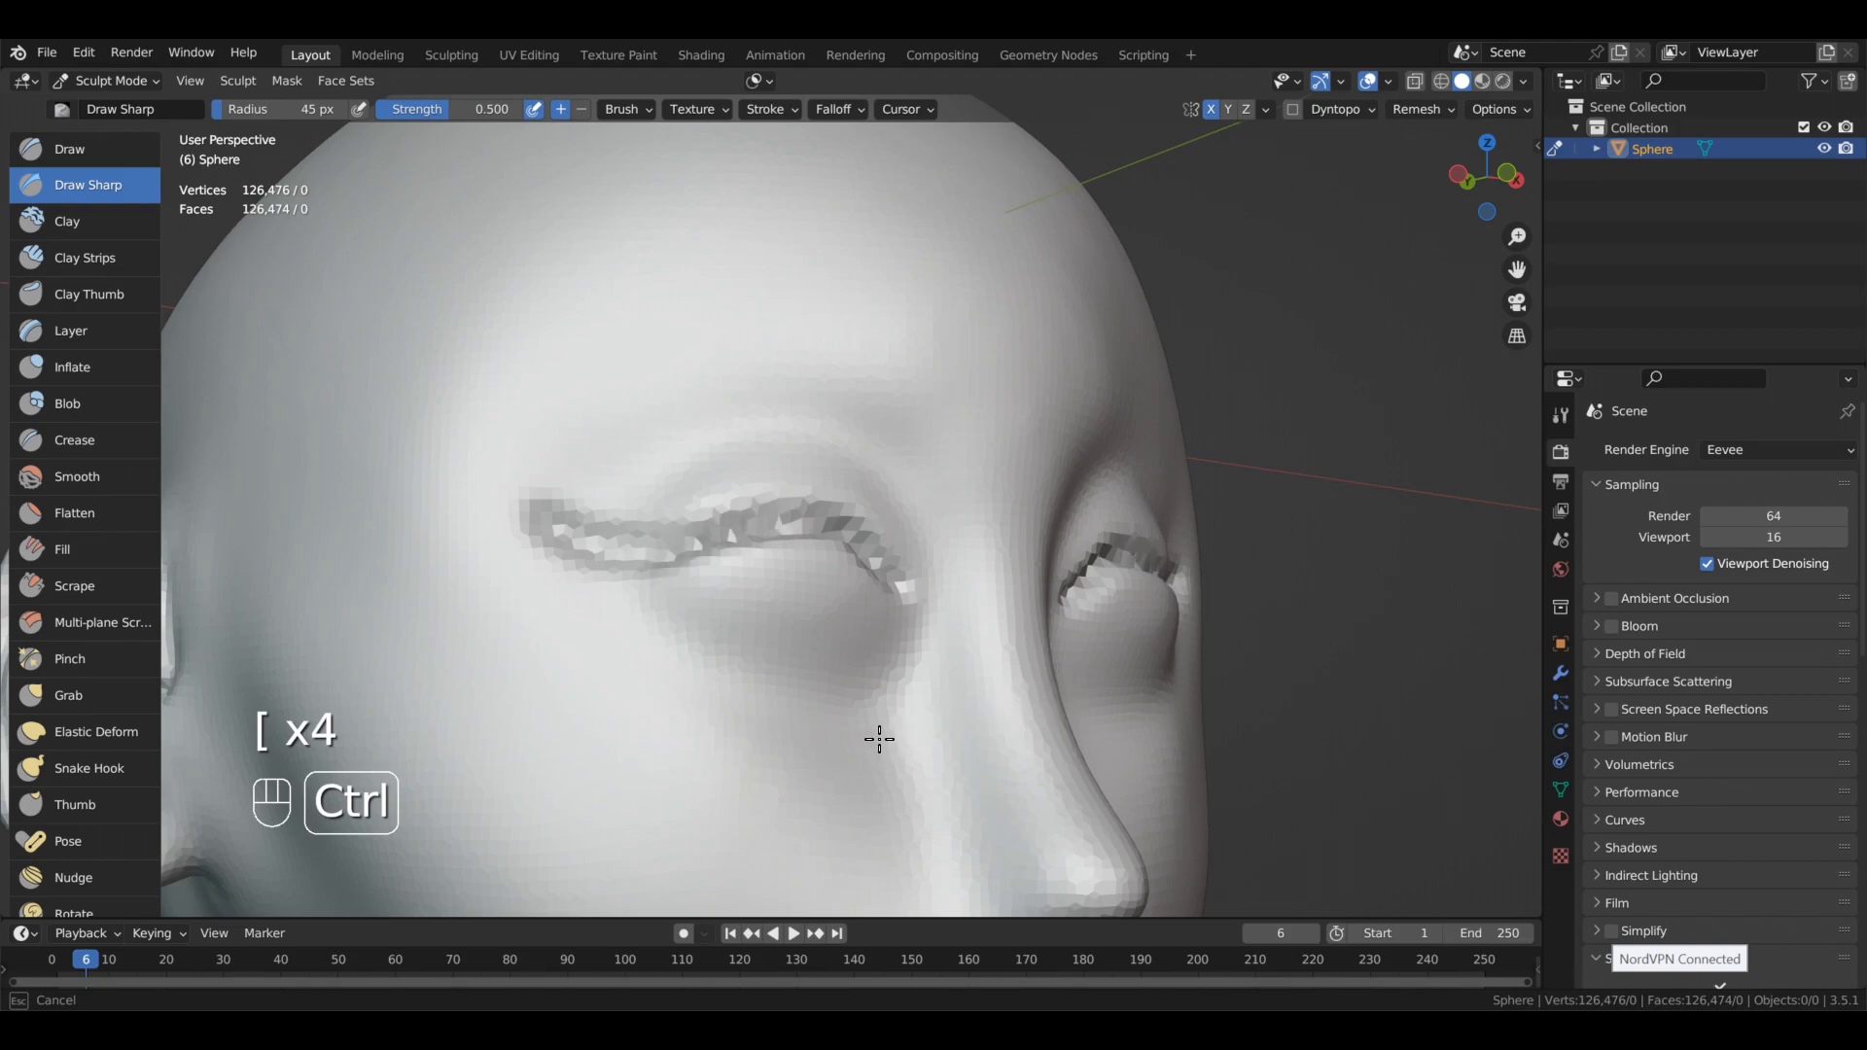
ctrl+drag(768, 704, 828, 715)
- Undo the last strokes around the upper eyelid line
mouse_move(1128, 722)
alt+mouse_down()
mouse_move(1104, 715)
mouse_move(1187, 775)
mouse_move(1177, 752)
mouse_move(1196, 738)
mouse_move(1167, 710)
mouse_move(1063, 669)
mouse_move(889, 702)
alt+mouse_up()
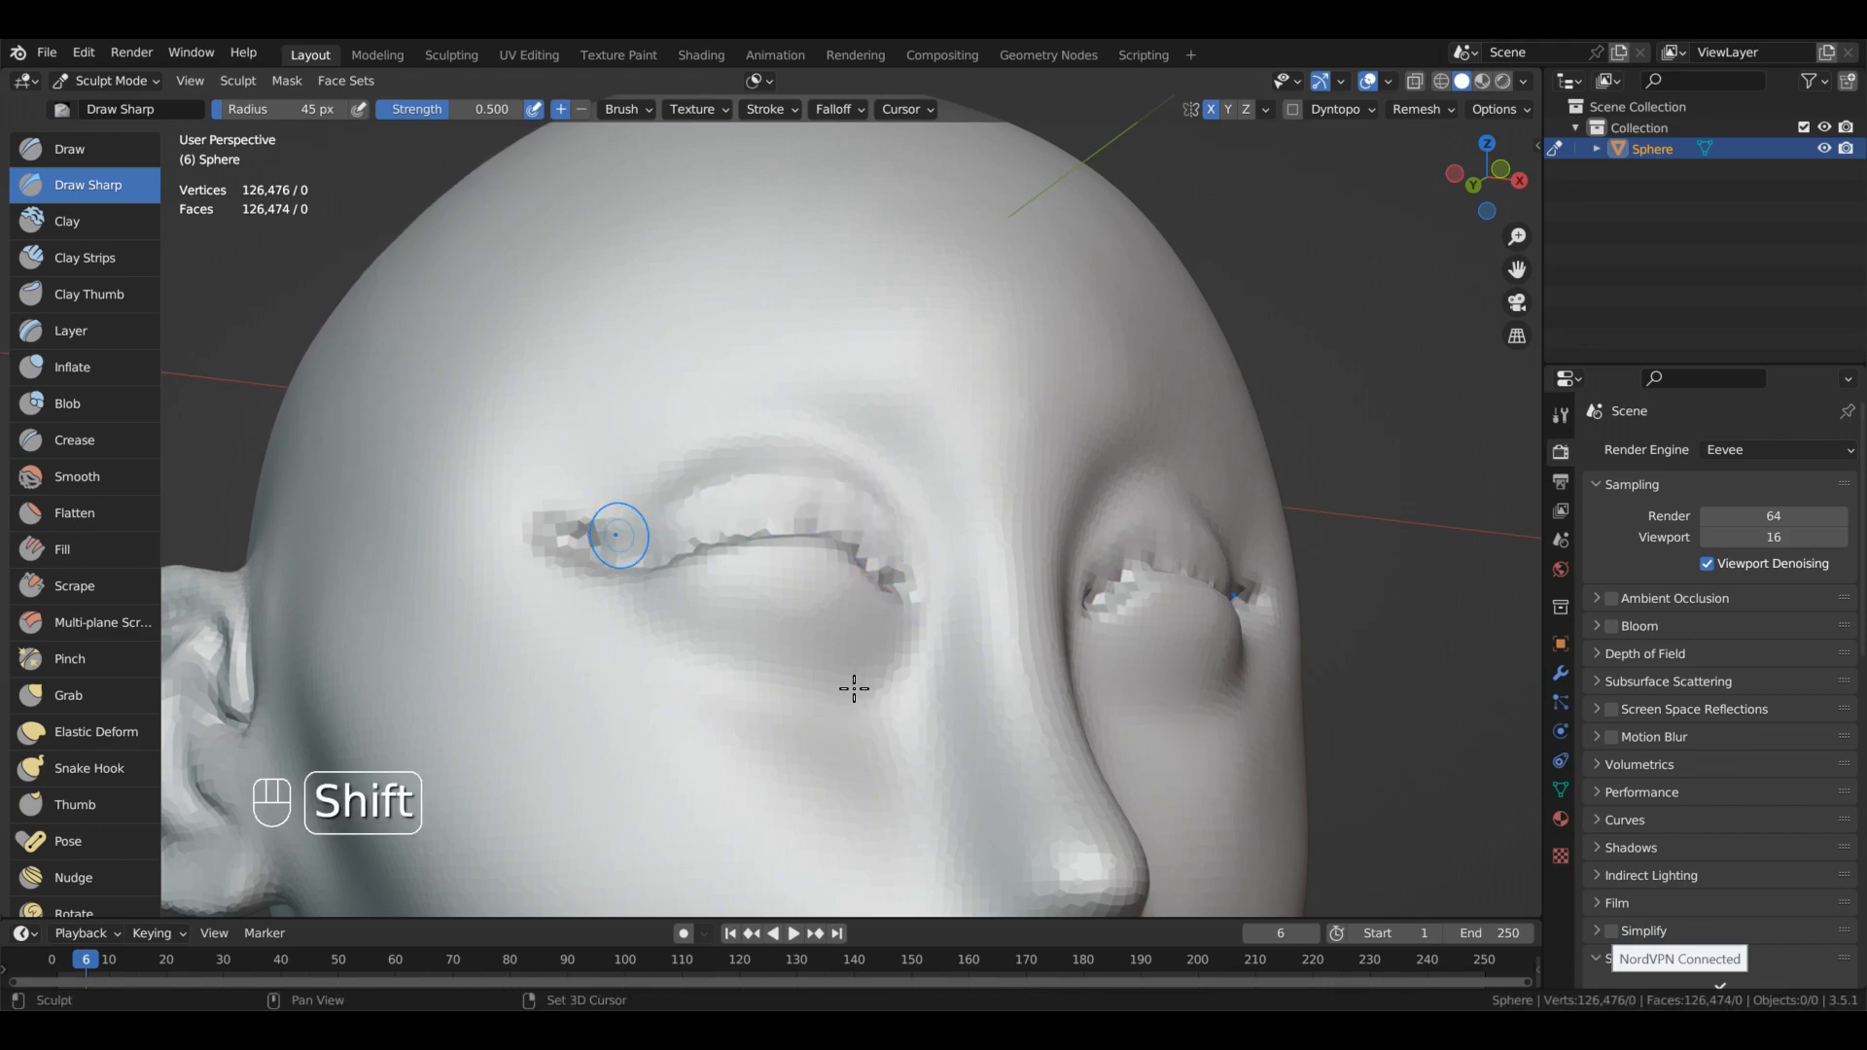
mouse_move(1092, 709)
alt+mouse_down()
mouse_move(1136, 787)
mouse_move(1158, 667)
mouse_move(1202, 690)
alt+mouse_up()
key(ctrl+z)
key(ctrl+z)
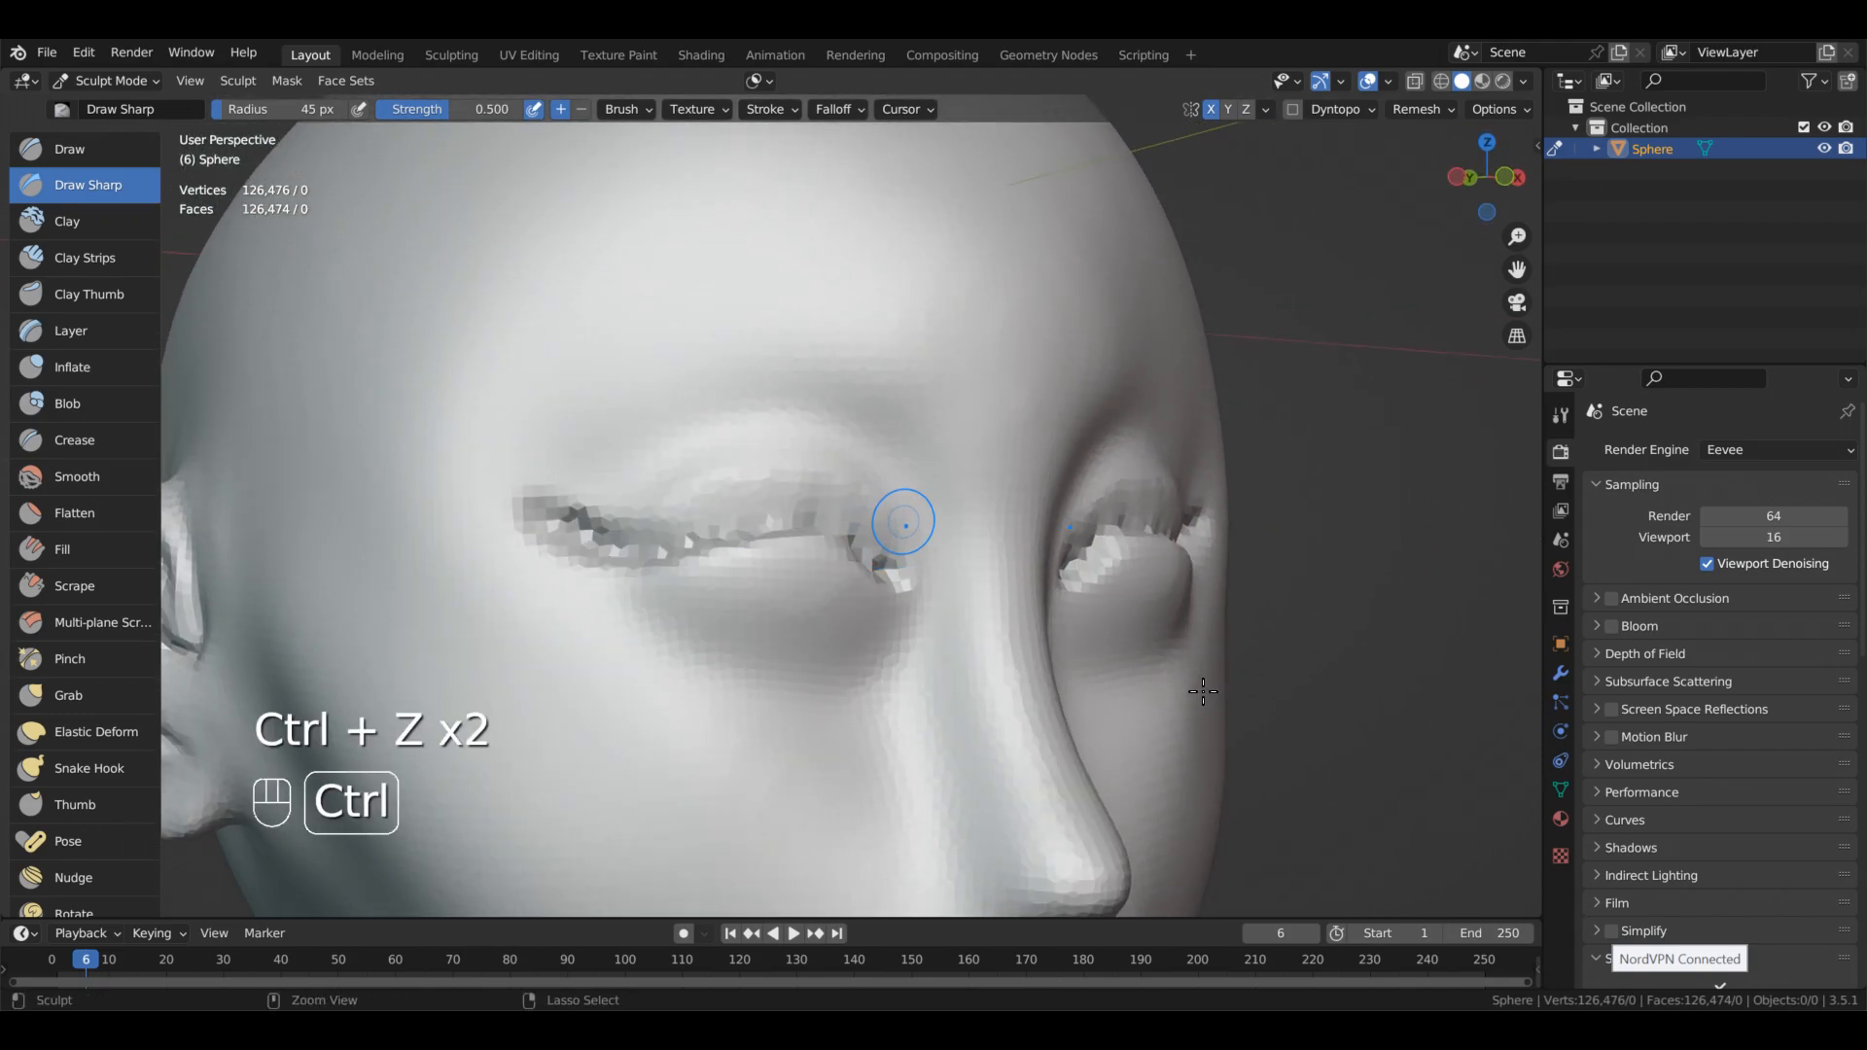
key(ctrl+z)
key(ctrl+z)
key(ctrl+z)
key(ctrl+z)
key(ctrl+z)
key(ctrl+z)
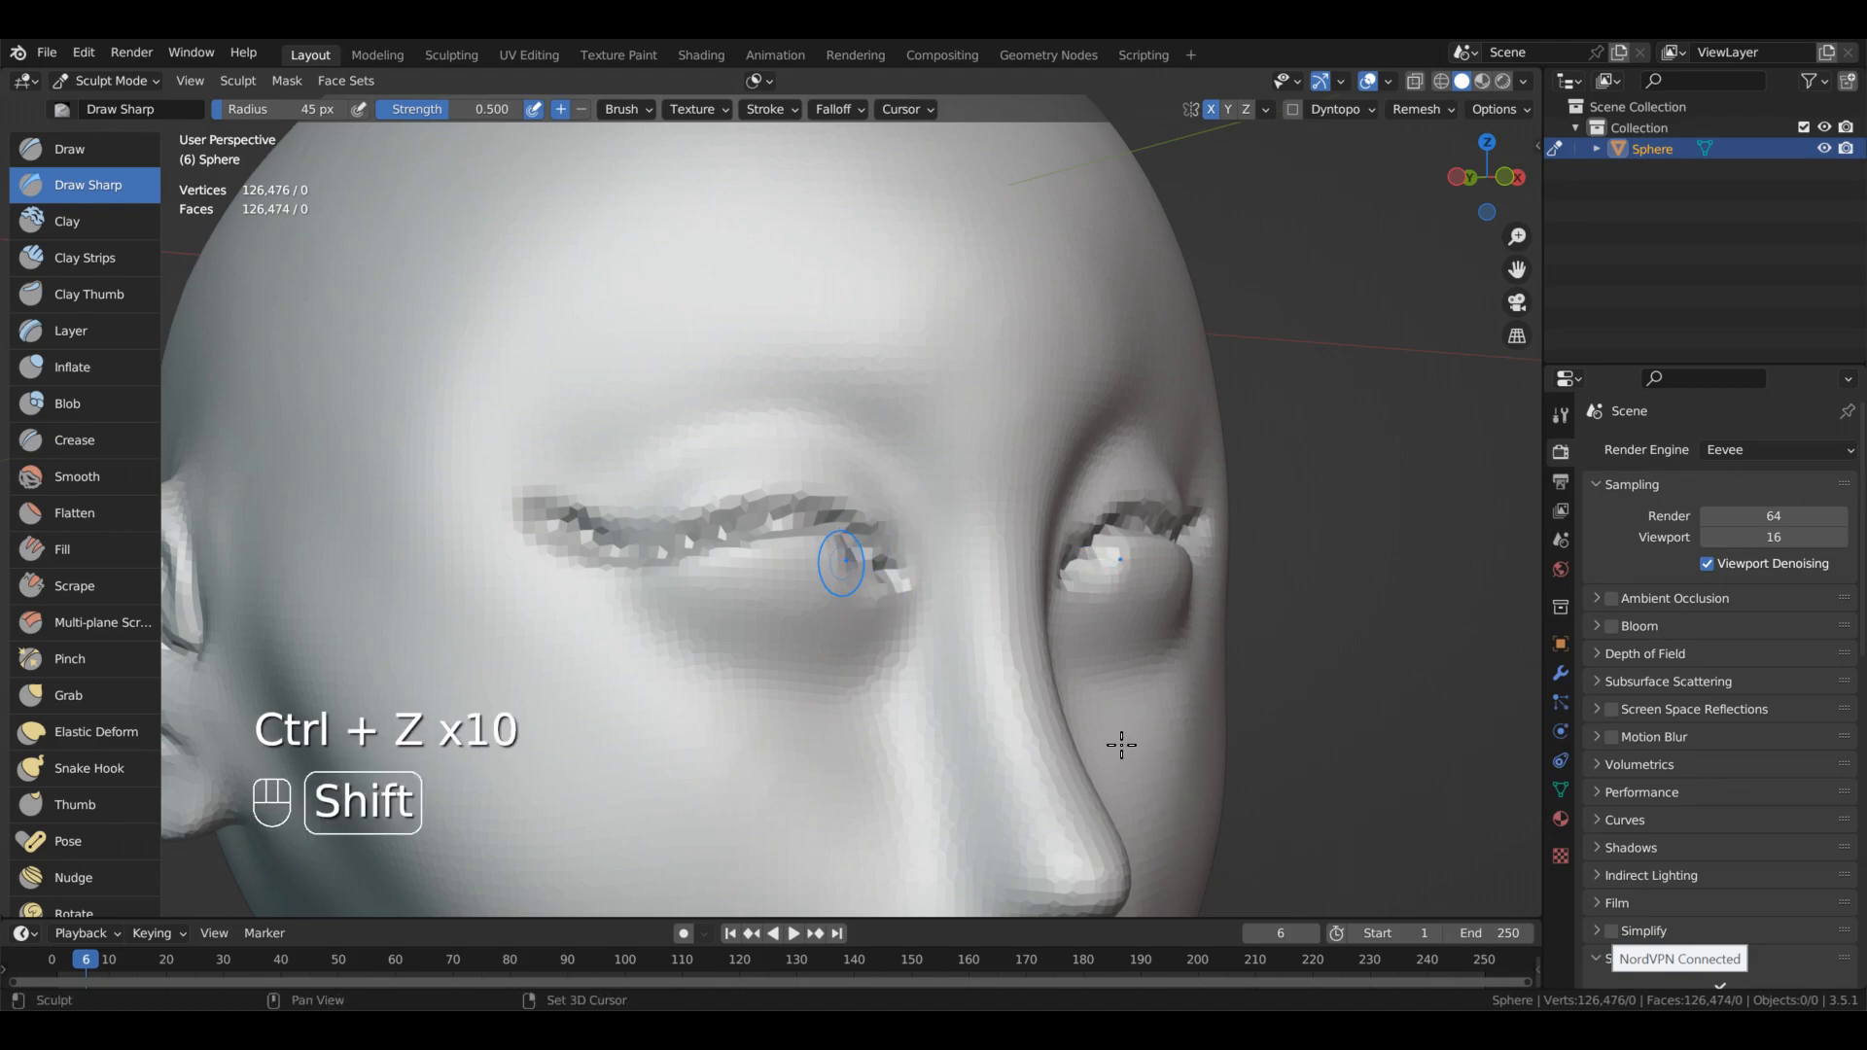
- Smooth the eyeball surface beneath the upper eyelid line from the outer to the inner corner
shift+drag(727, 567, 663, 574)
mouse_move(812, 587)
alt+mouse_down()
mouse_move(900, 605)
mouse_move(808, 604)
alt+mouse_up()
mouse_move(642, 577)
shift+mouse_down()
mouse_move(722, 562)
mouse_move(867, 585)
shift+mouse_up()
shift+drag(868, 586, 846, 569)
shift+drag(844, 569, 891, 577)
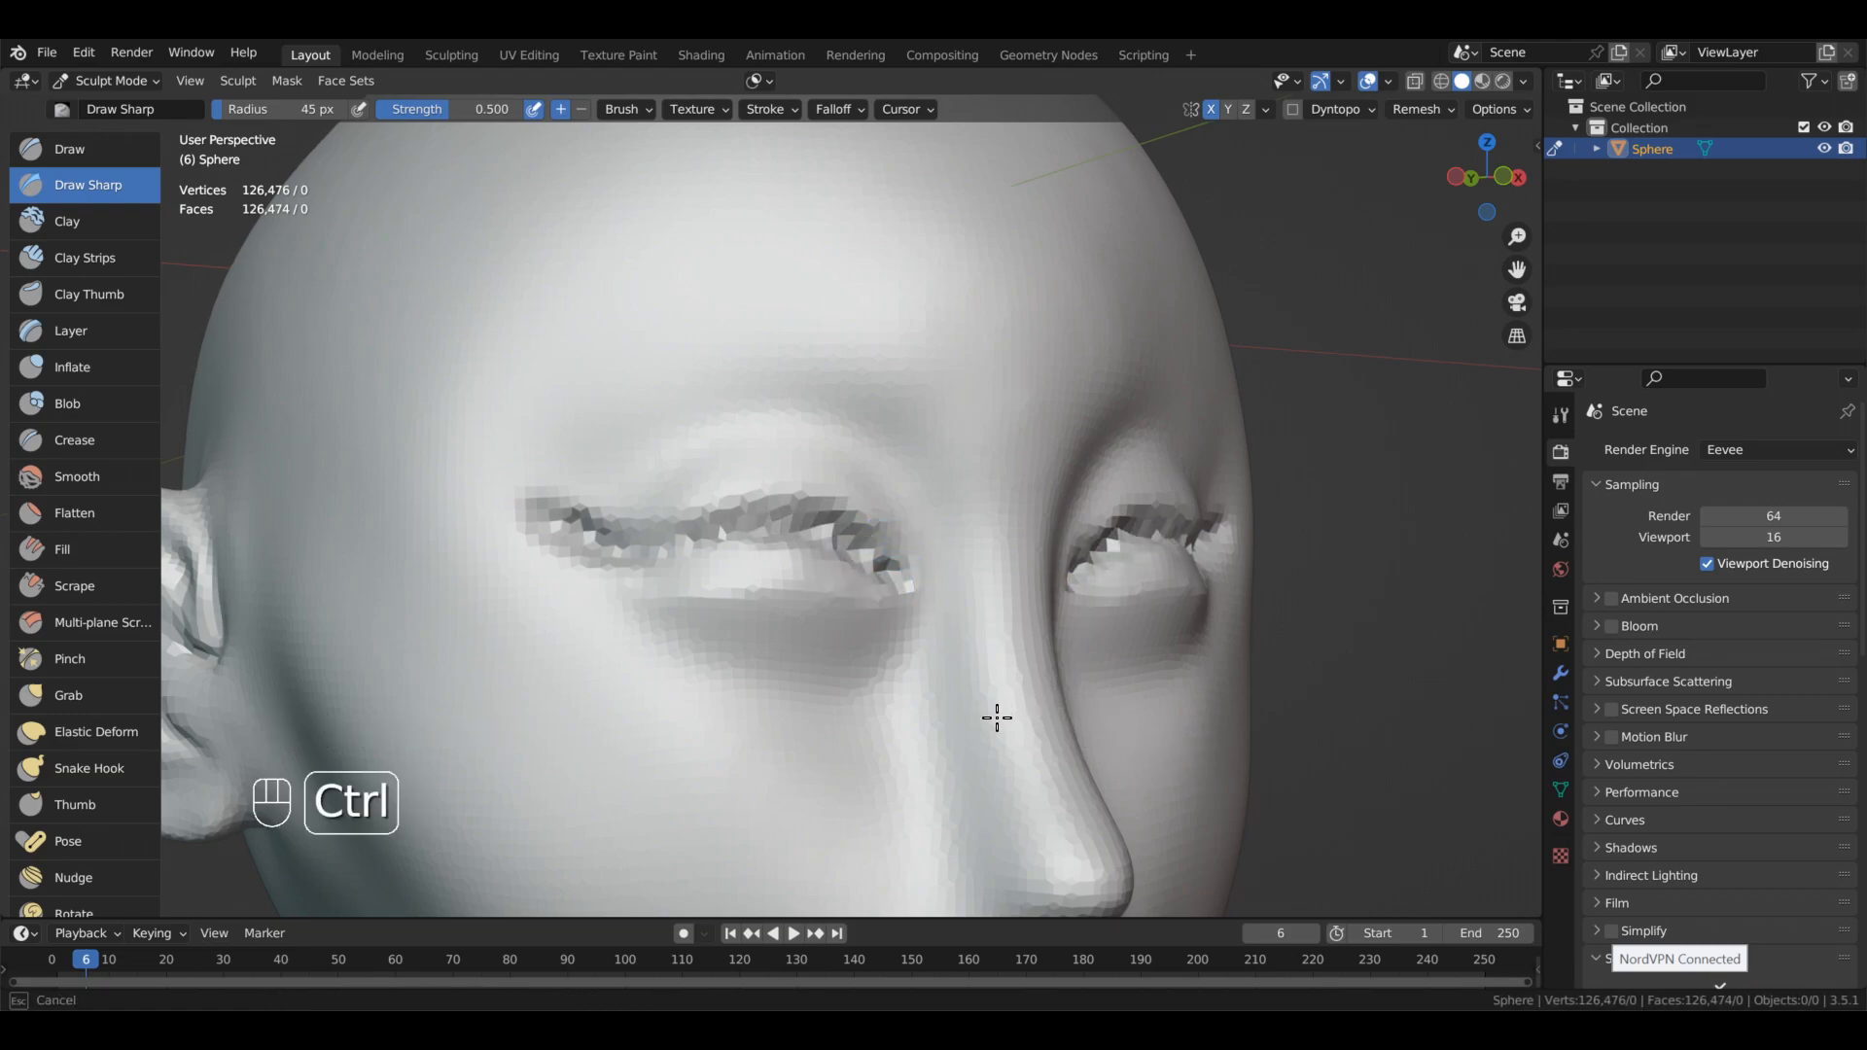
- Deepen the outer part of the upper eyelid line and smooth the eyeball beneath it toward the inner corner
ctrl+drag(643, 559, 611, 543)
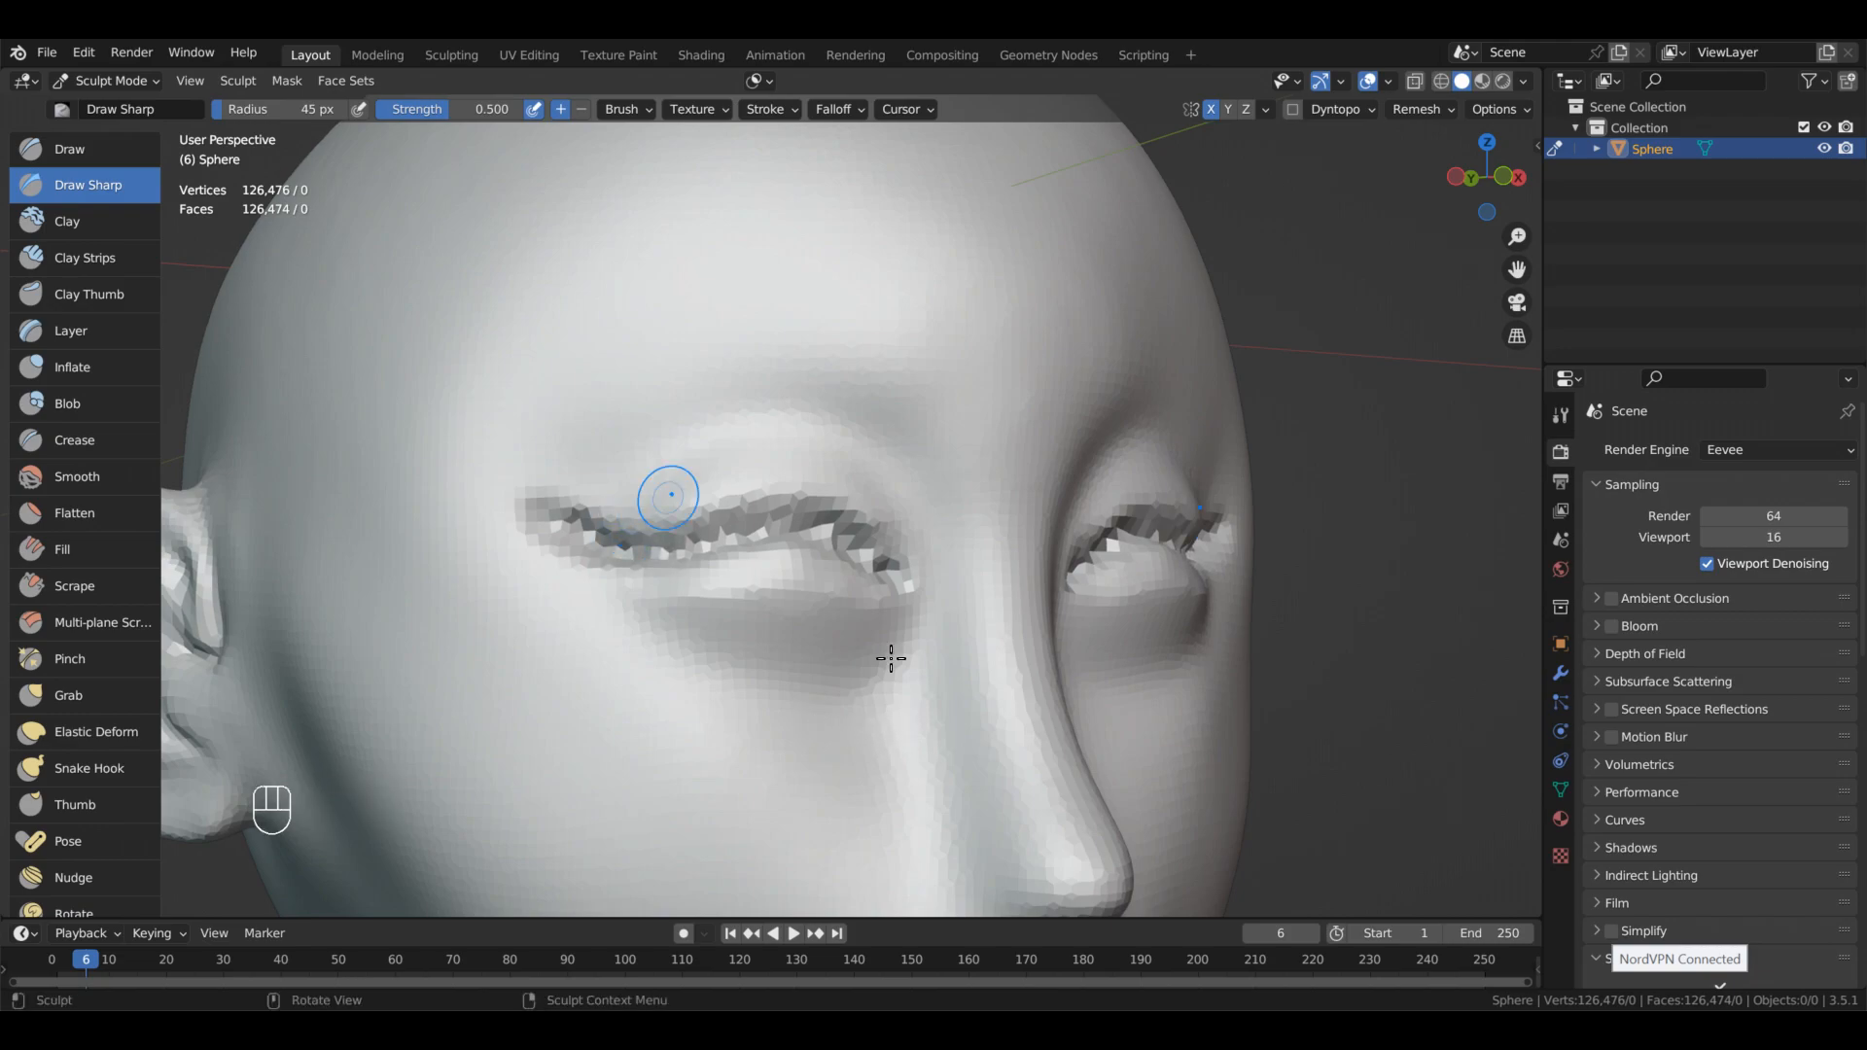
shift+drag(768, 576, 672, 574)
shift+drag(672, 574, 852, 570)
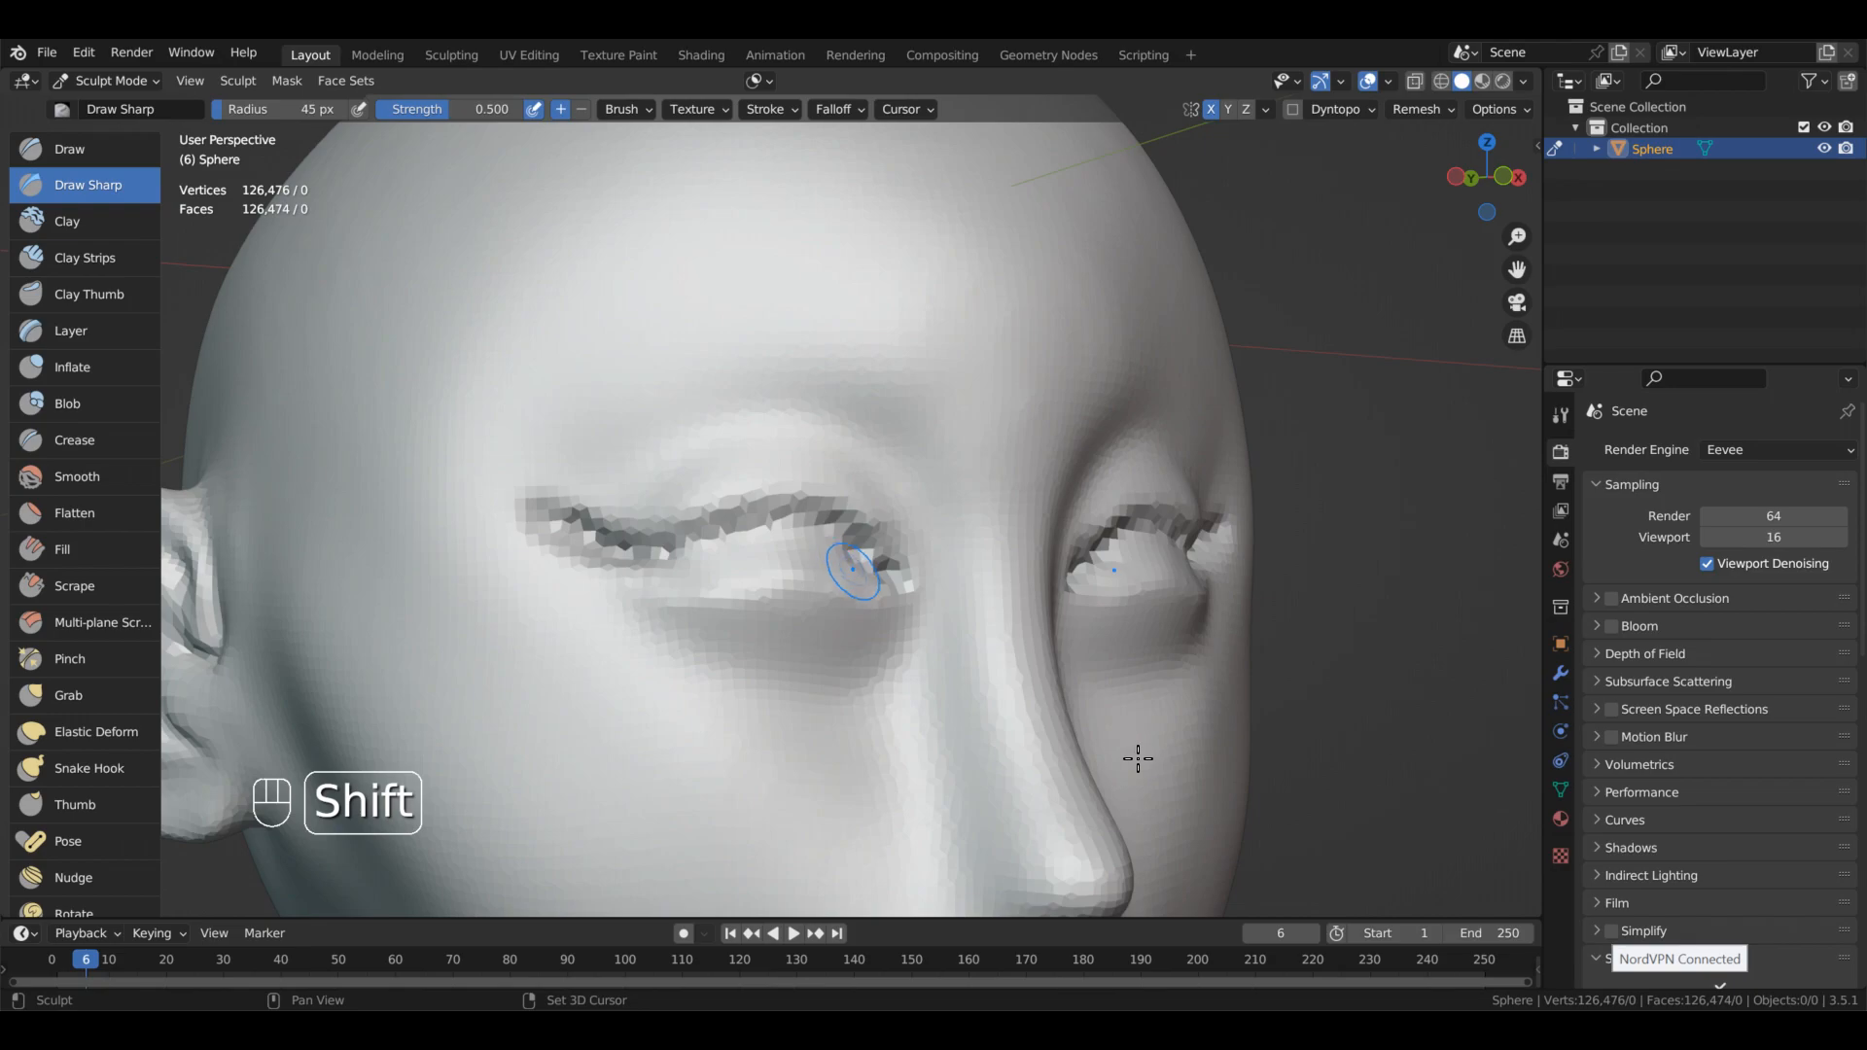
shift+drag(1160, 785, 1142, 765)
mouse_move(851, 571)
shift+mouse_down()
mouse_move(888, 599)
mouse_move(904, 680)
mouse_move(882, 594)
shift+mouse_up()
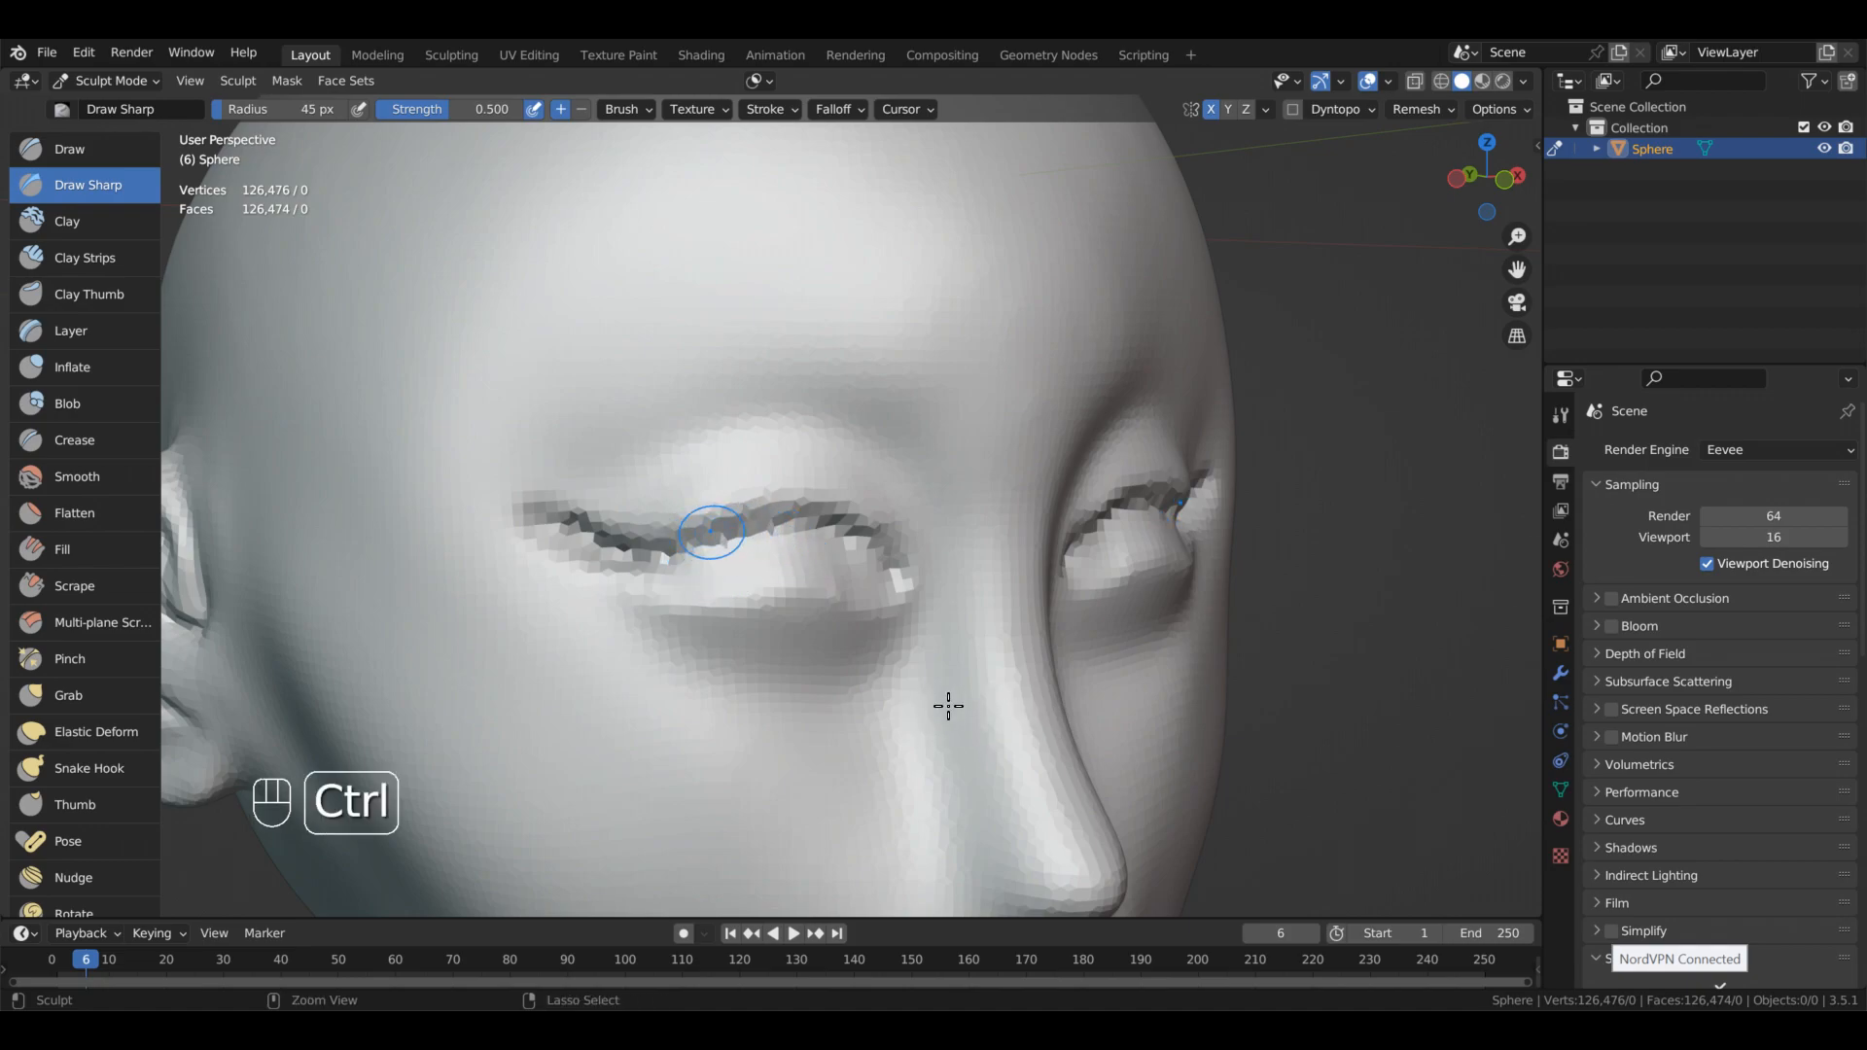
- Deepen the whole upper eyelid line and carve its inner corner with the Draw Sharp brush at 45 px
mouse_move(663, 559)
ctrl+mouse_down()
mouse_move(859, 538)
mouse_move(909, 579)
ctrl+mouse_up()
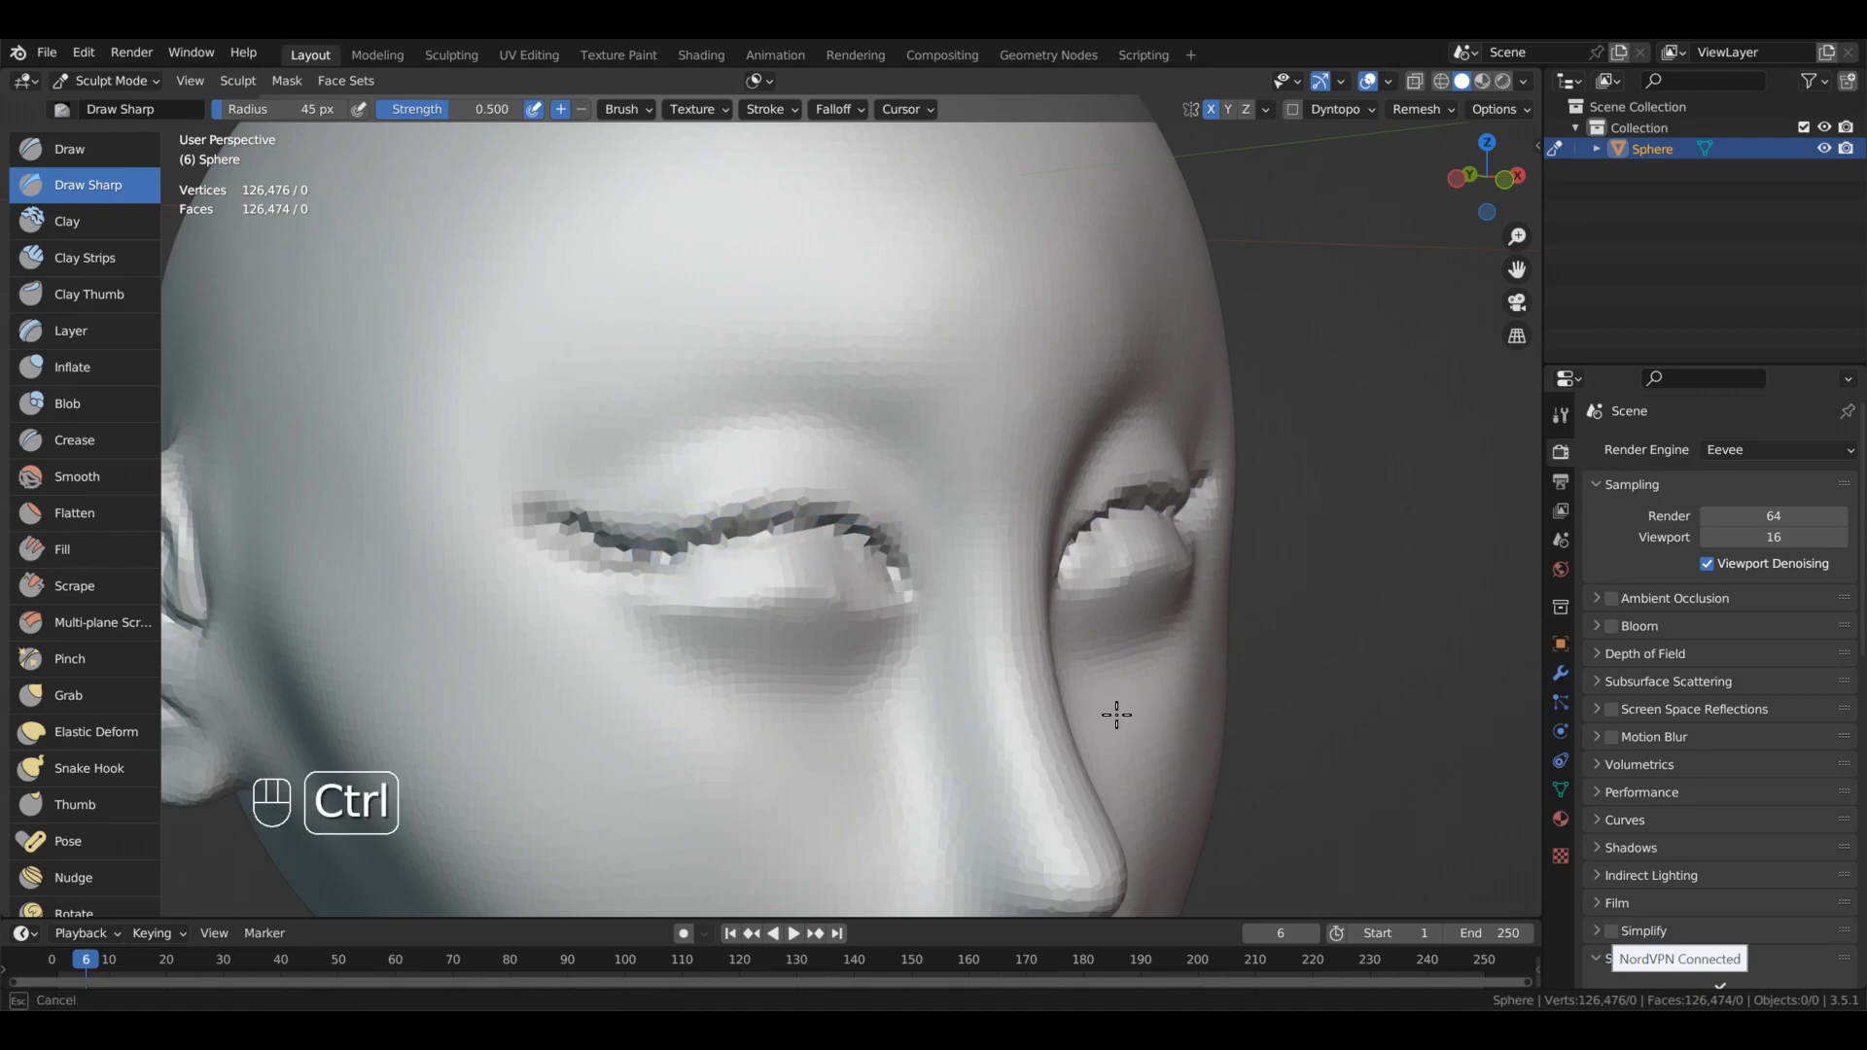
mouse_move(588, 548)
ctrl+mouse_down()
mouse_move(634, 562)
mouse_move(898, 534)
ctrl+mouse_up()
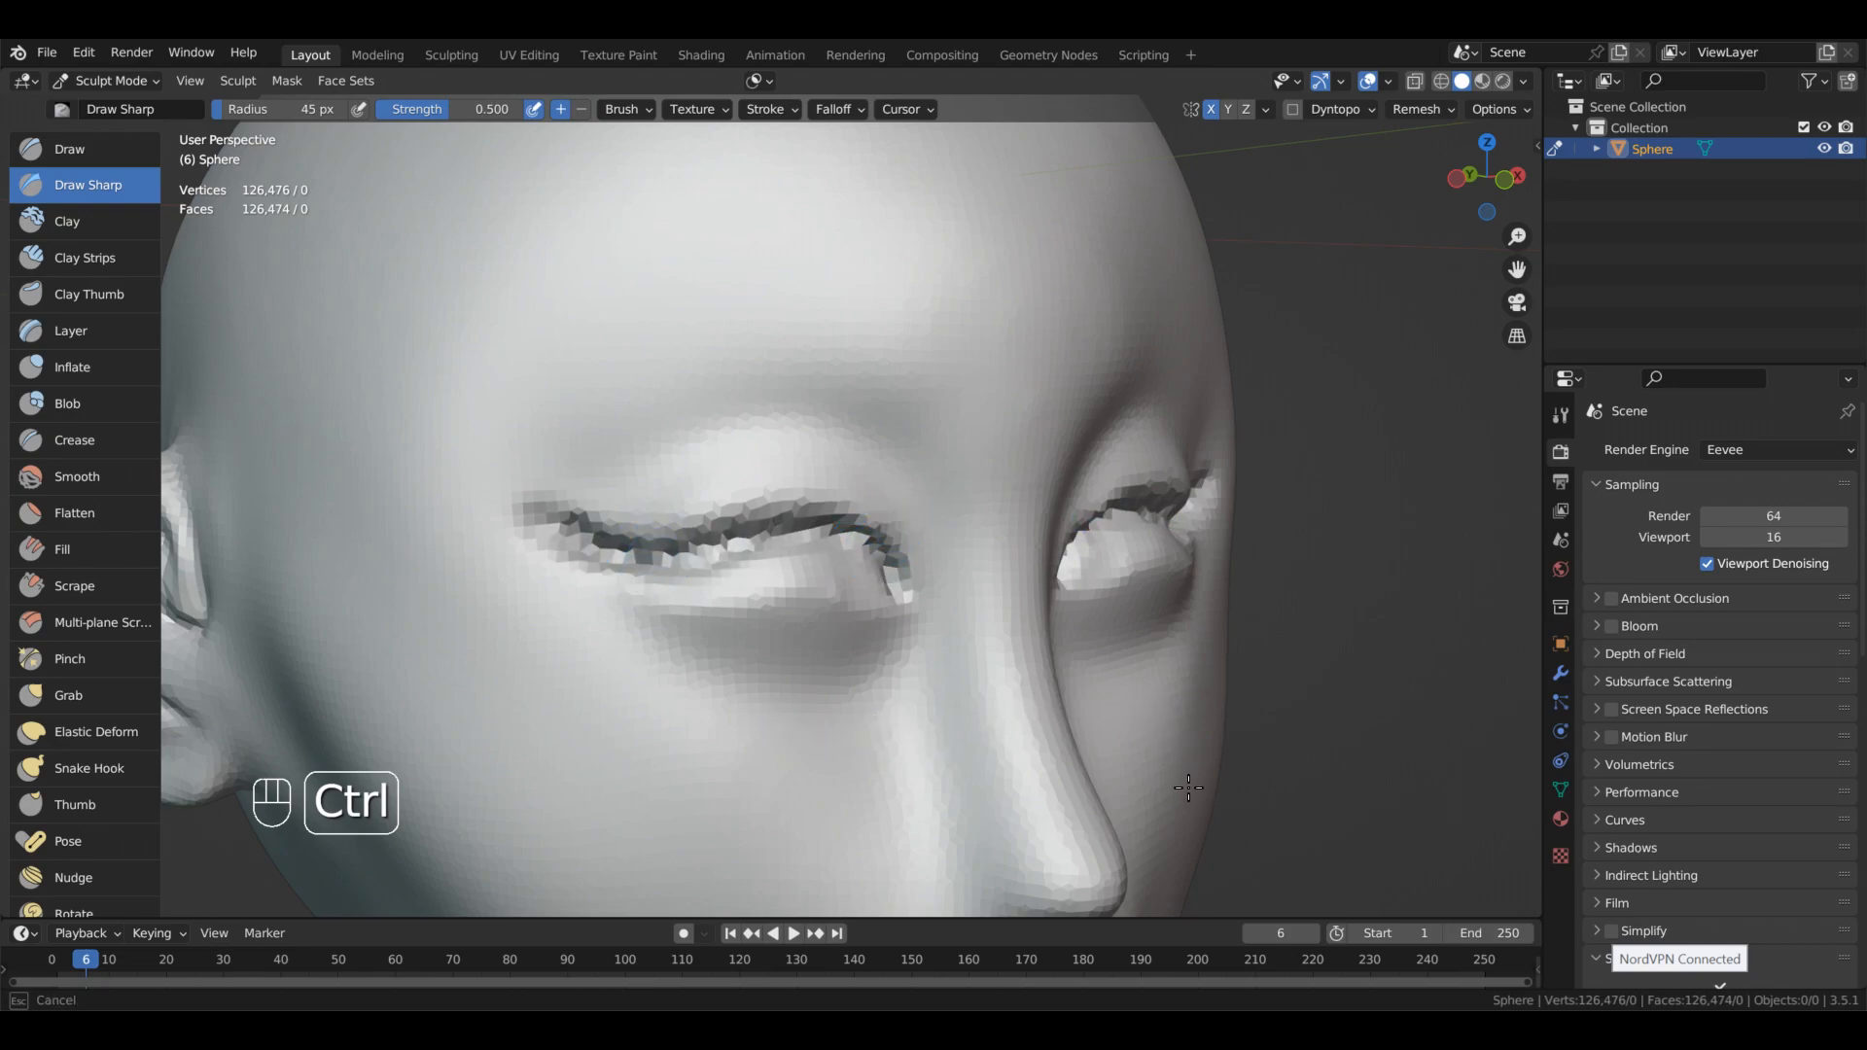
ctrl+drag(846, 554, 868, 599)
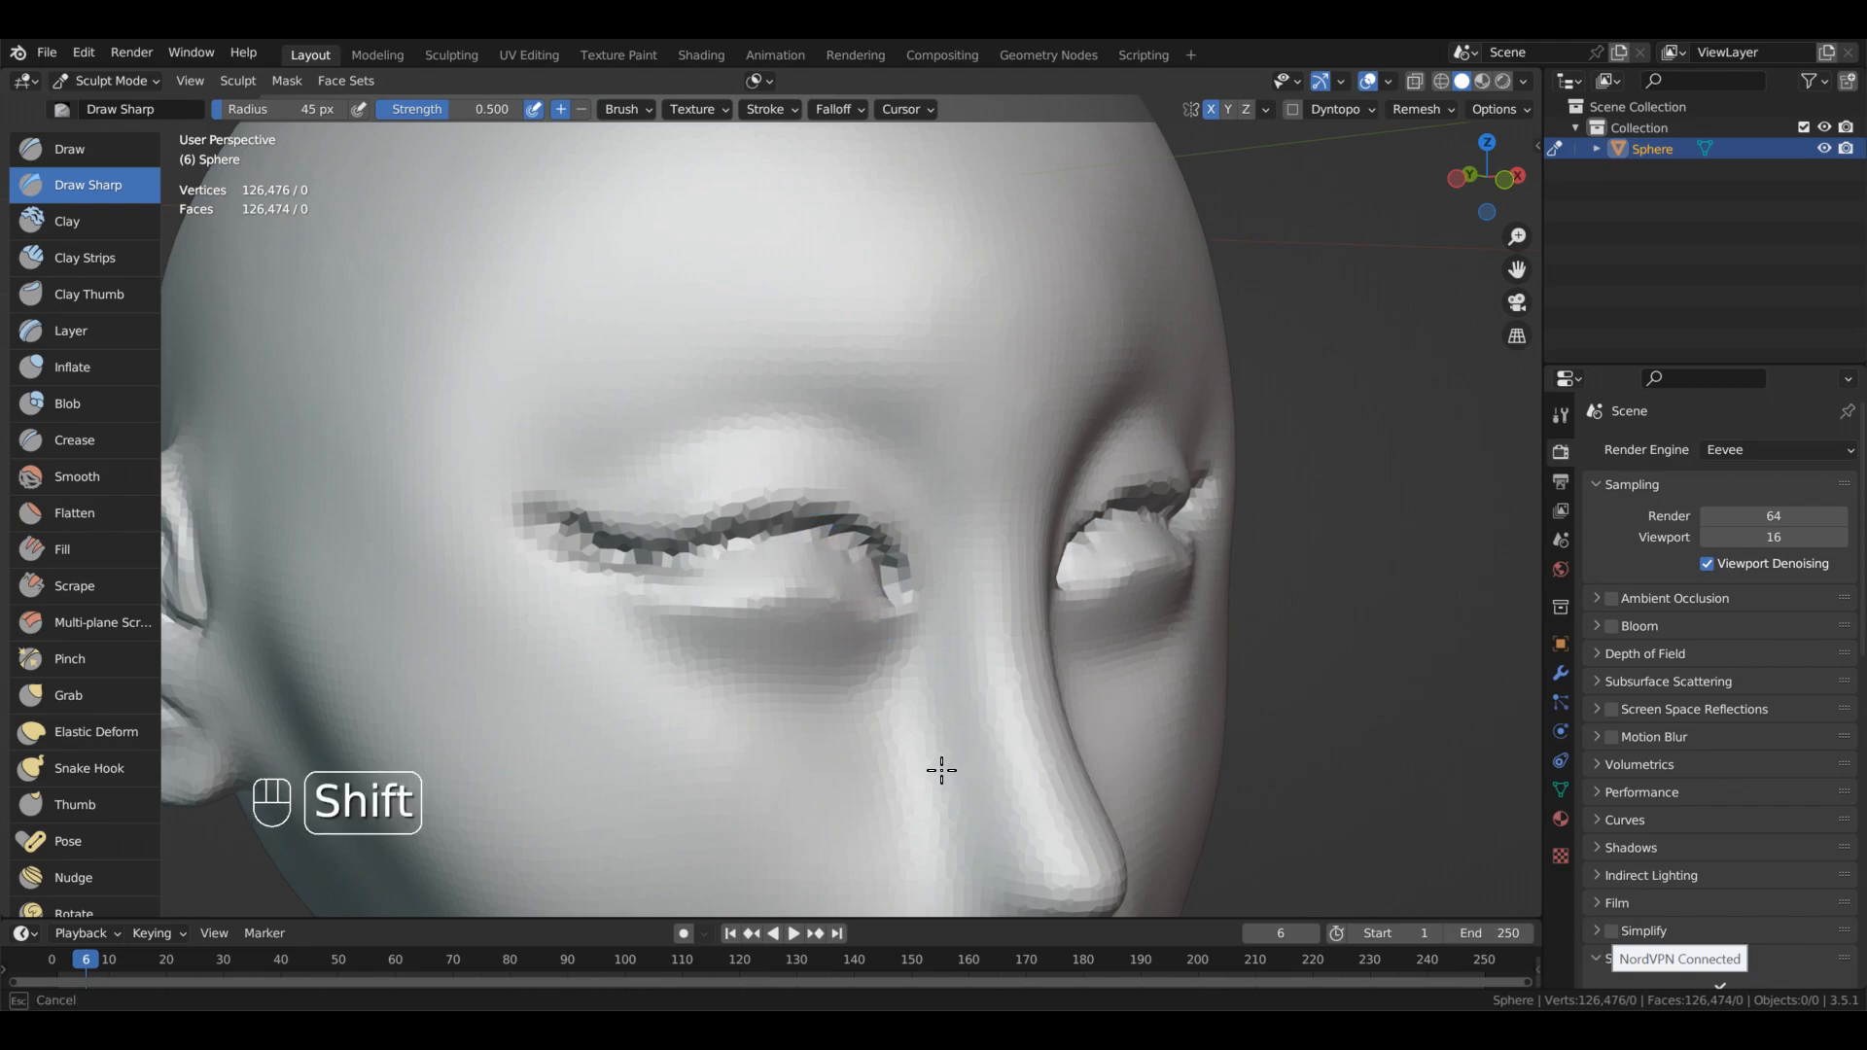
- Try to carve the lower eyelid line from the outer to the inner corner of the eye
mouse_move(1018, 815)
alt+middle_down()
mouse_move(1196, 767)
mouse_move(1034, 712)
mouse_move(1056, 840)
mouse_move(1210, 796)
mouse_move(1118, 778)
mouse_move(1069, 802)
mouse_move(1057, 778)
mouse_move(1193, 794)
alt+middle_up()
key(ctrl)
mouse_move(621, 588)
ctrl+mouse_down()
mouse_move(739, 644)
mouse_move(726, 633)
mouse_move(869, 659)
ctrl+mouse_up()
alt+middle_drag(1163, 871, 1169, 846)
key(ctrl)
key(ctrl+z)
key(ctrl+z)
alt+middle_drag(1087, 884, 1089, 883)
- Save the file and carve the lower eyelid line from the outer to the inner corner with the Draw Sharp brush
key(ctrl)
key(ctrl+s)
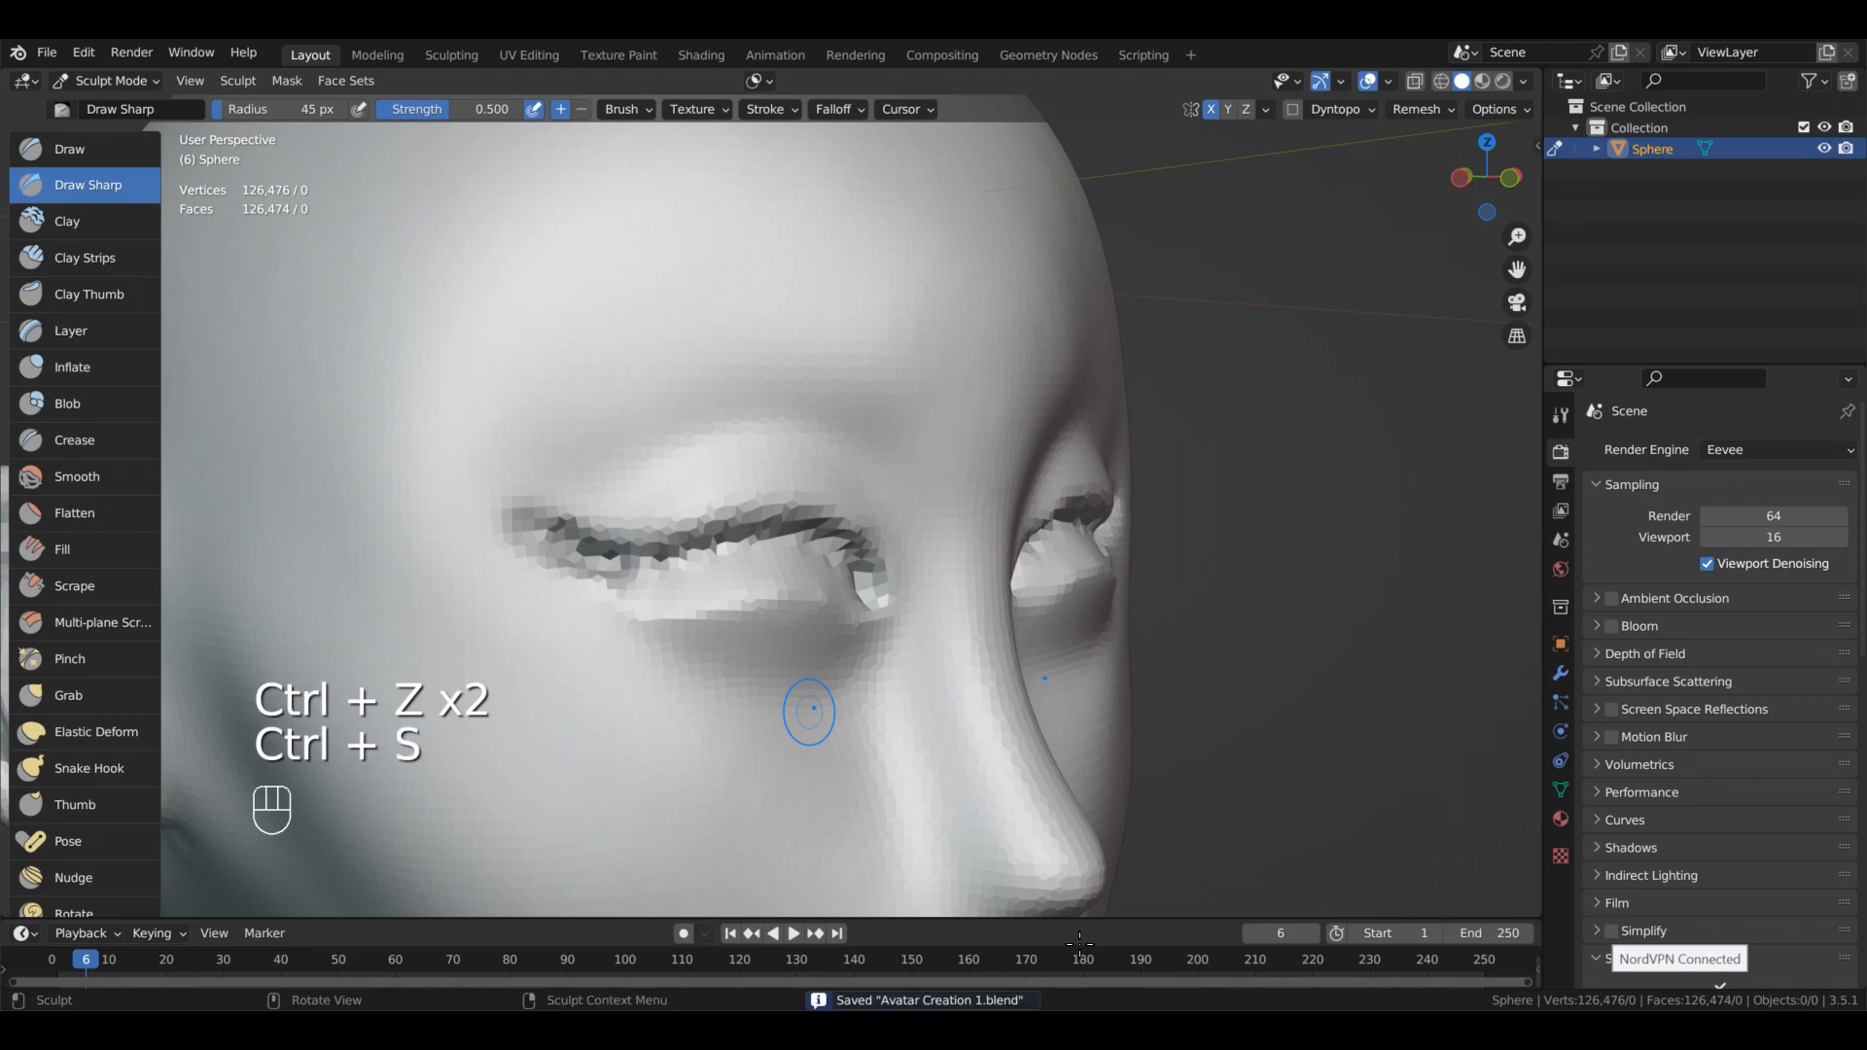
key(ctrl)
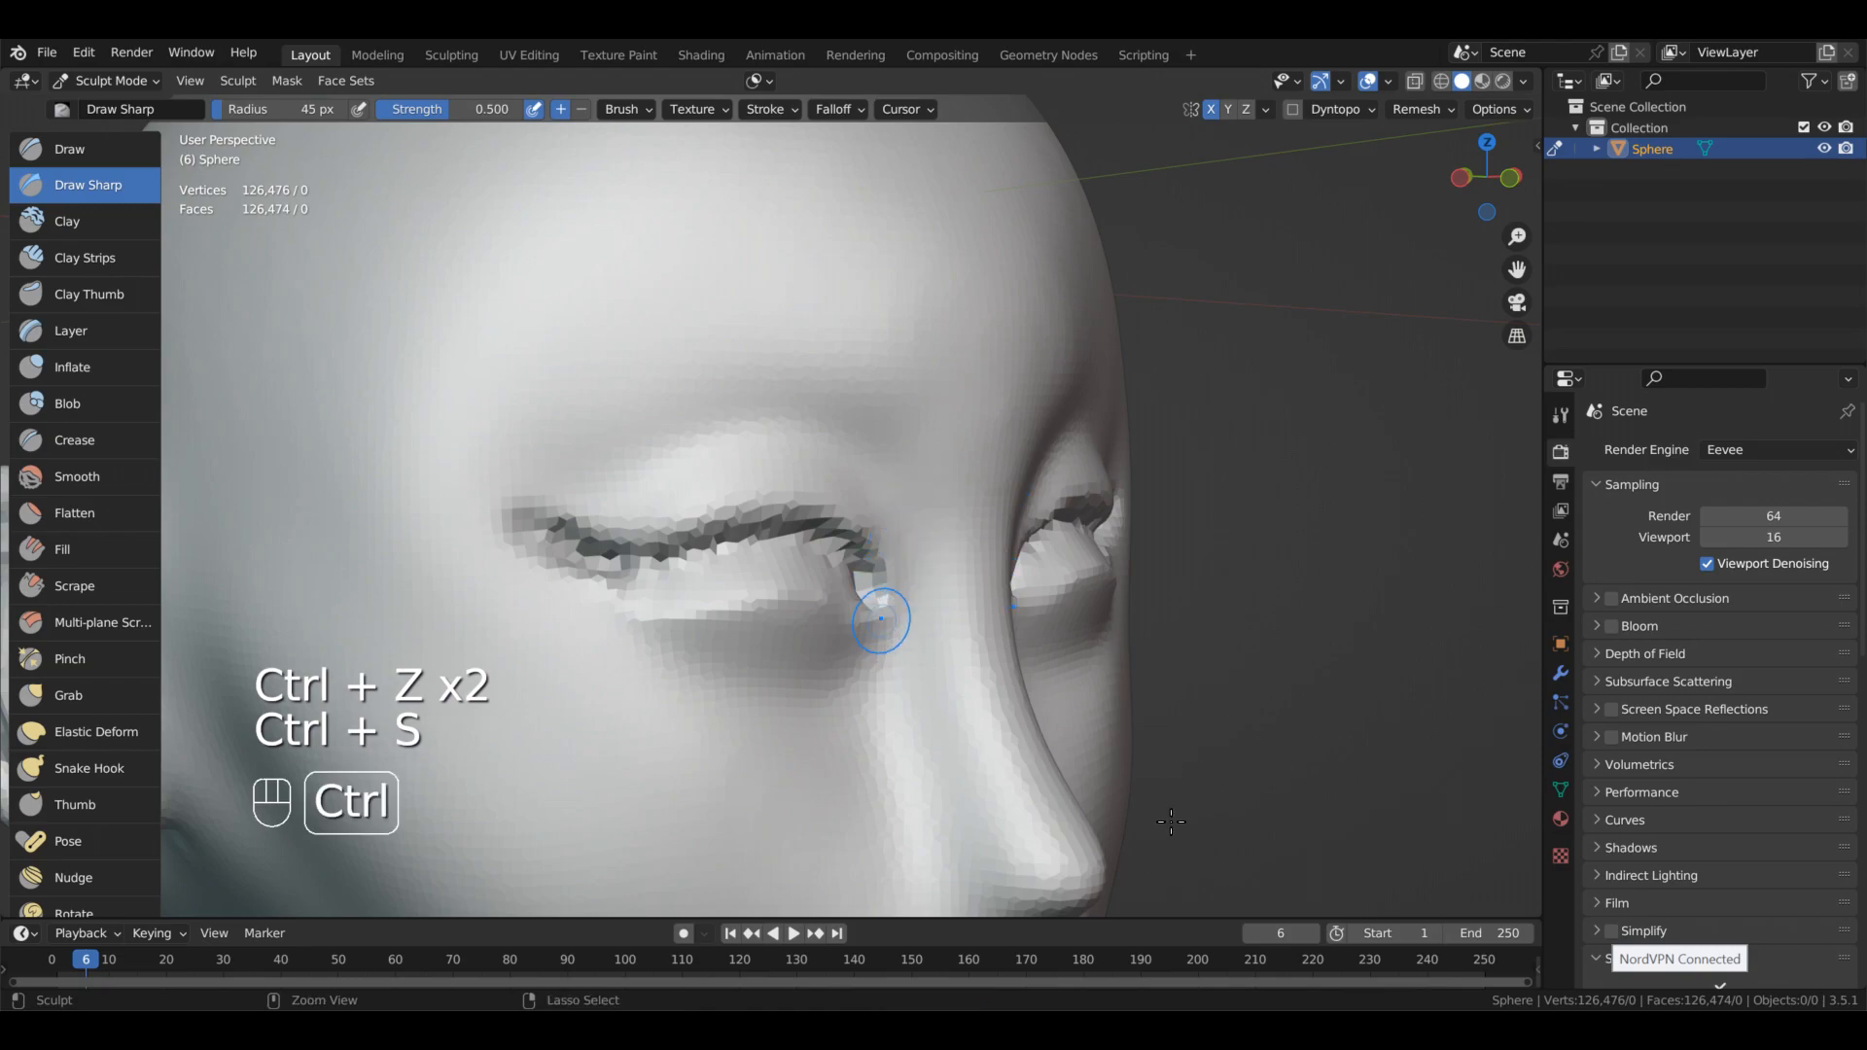
mouse_move(618, 597)
ctrl+mouse_down()
mouse_move(679, 632)
mouse_move(877, 642)
ctrl+mouse_up()
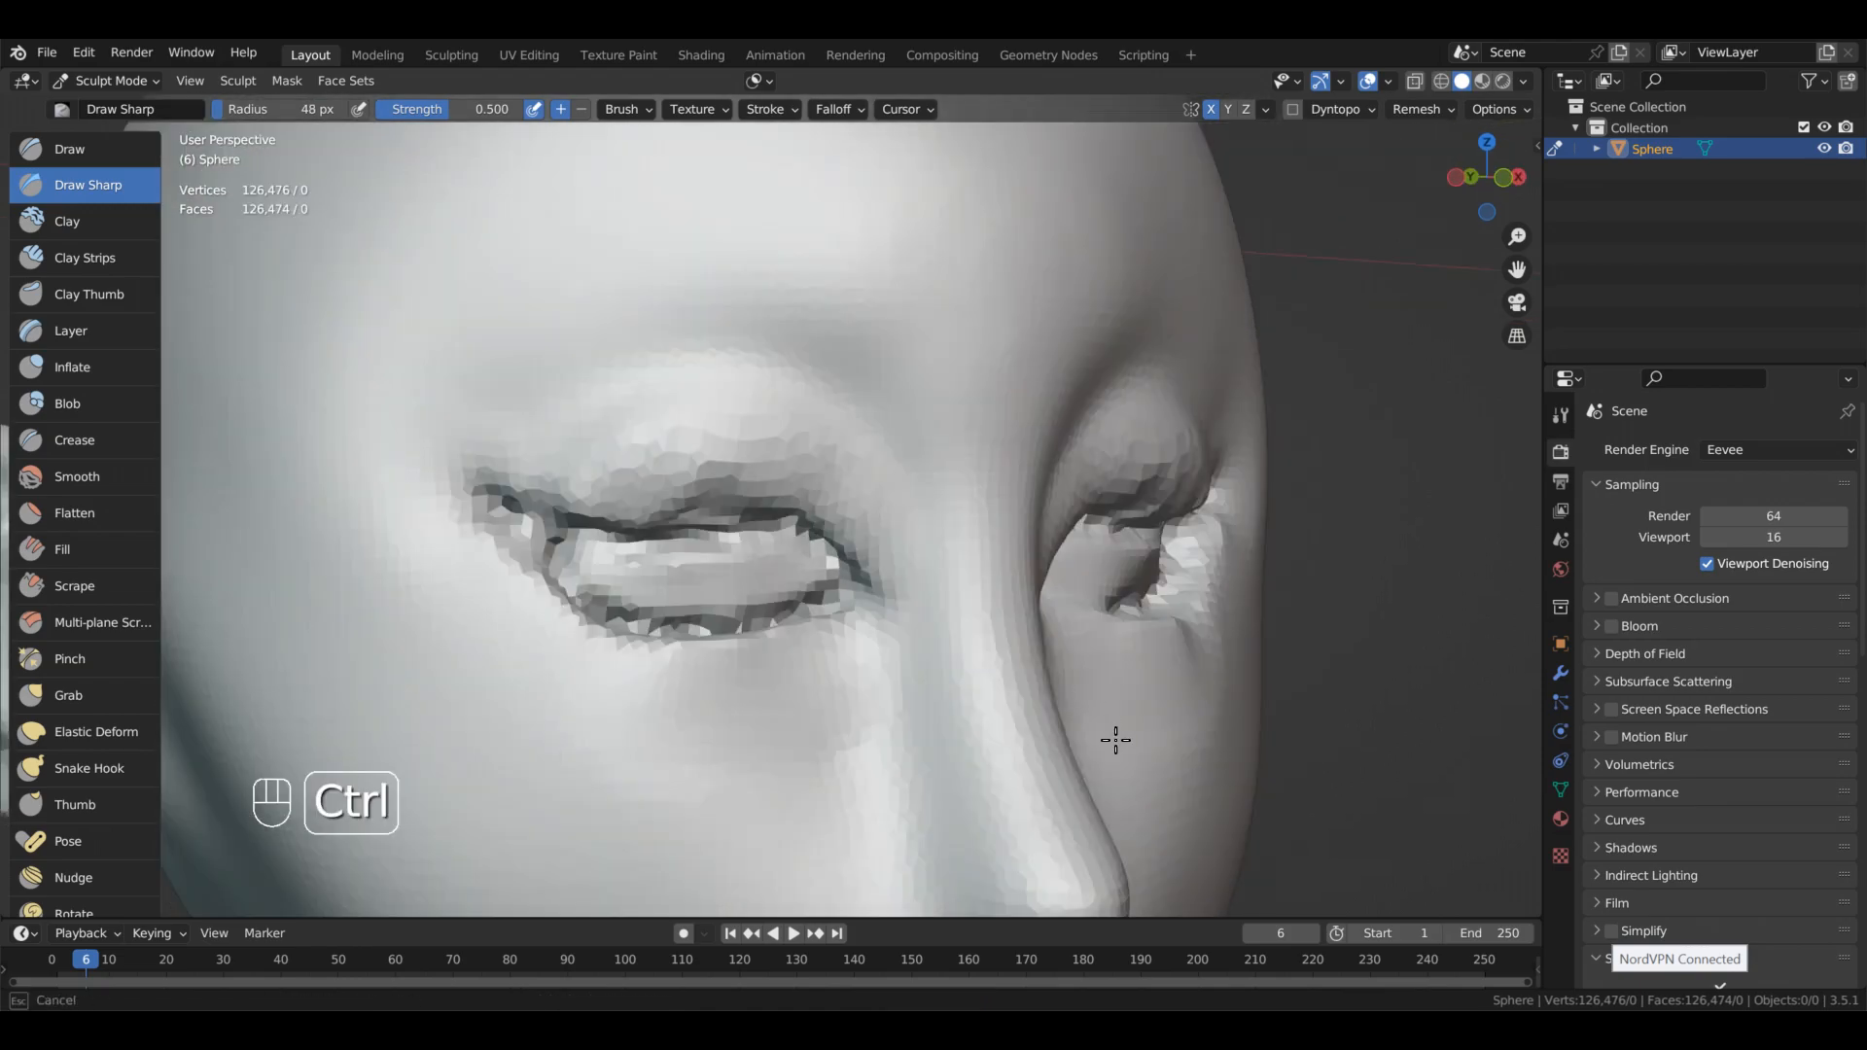
- Carve the surface between the eyelids deeper with the Draw Sharp brush and smooth the lower lid
mouse_move(1115, 740)
alt+mouse_down()
mouse_move(1105, 800)
mouse_move(933, 807)
mouse_move(987, 785)
alt+mouse_up()
ctrl+drag(749, 586, 747, 613)
mouse_move(1000, 823)
ctrl+mouse_down()
mouse_move(995, 755)
mouse_move(801, 750)
mouse_move(1004, 808)
mouse_move(788, 767)
mouse_move(812, 817)
ctrl+mouse_up()
mouse_move(904, 803)
shift+mouse_down()
mouse_move(988, 821)
mouse_move(836, 832)
shift+mouse_up()
alt+drag(836, 827, 924, 812)
mouse_move(725, 714)
shift+mouse_down()
mouse_move(831, 761)
mouse_move(1042, 792)
mouse_move(732, 735)
shift+mouse_up()
key([)
mouse_move(942, 742)
alt+mouse_down()
mouse_move(1060, 730)
mouse_move(1020, 800)
alt+mouse_up()
- Reshape the upper eyelid edge and the eye corners with the Grab brush at 94 px
key(8)
key(])
key(])
key(])
key(])
key(])
key(])
key(])
key(])
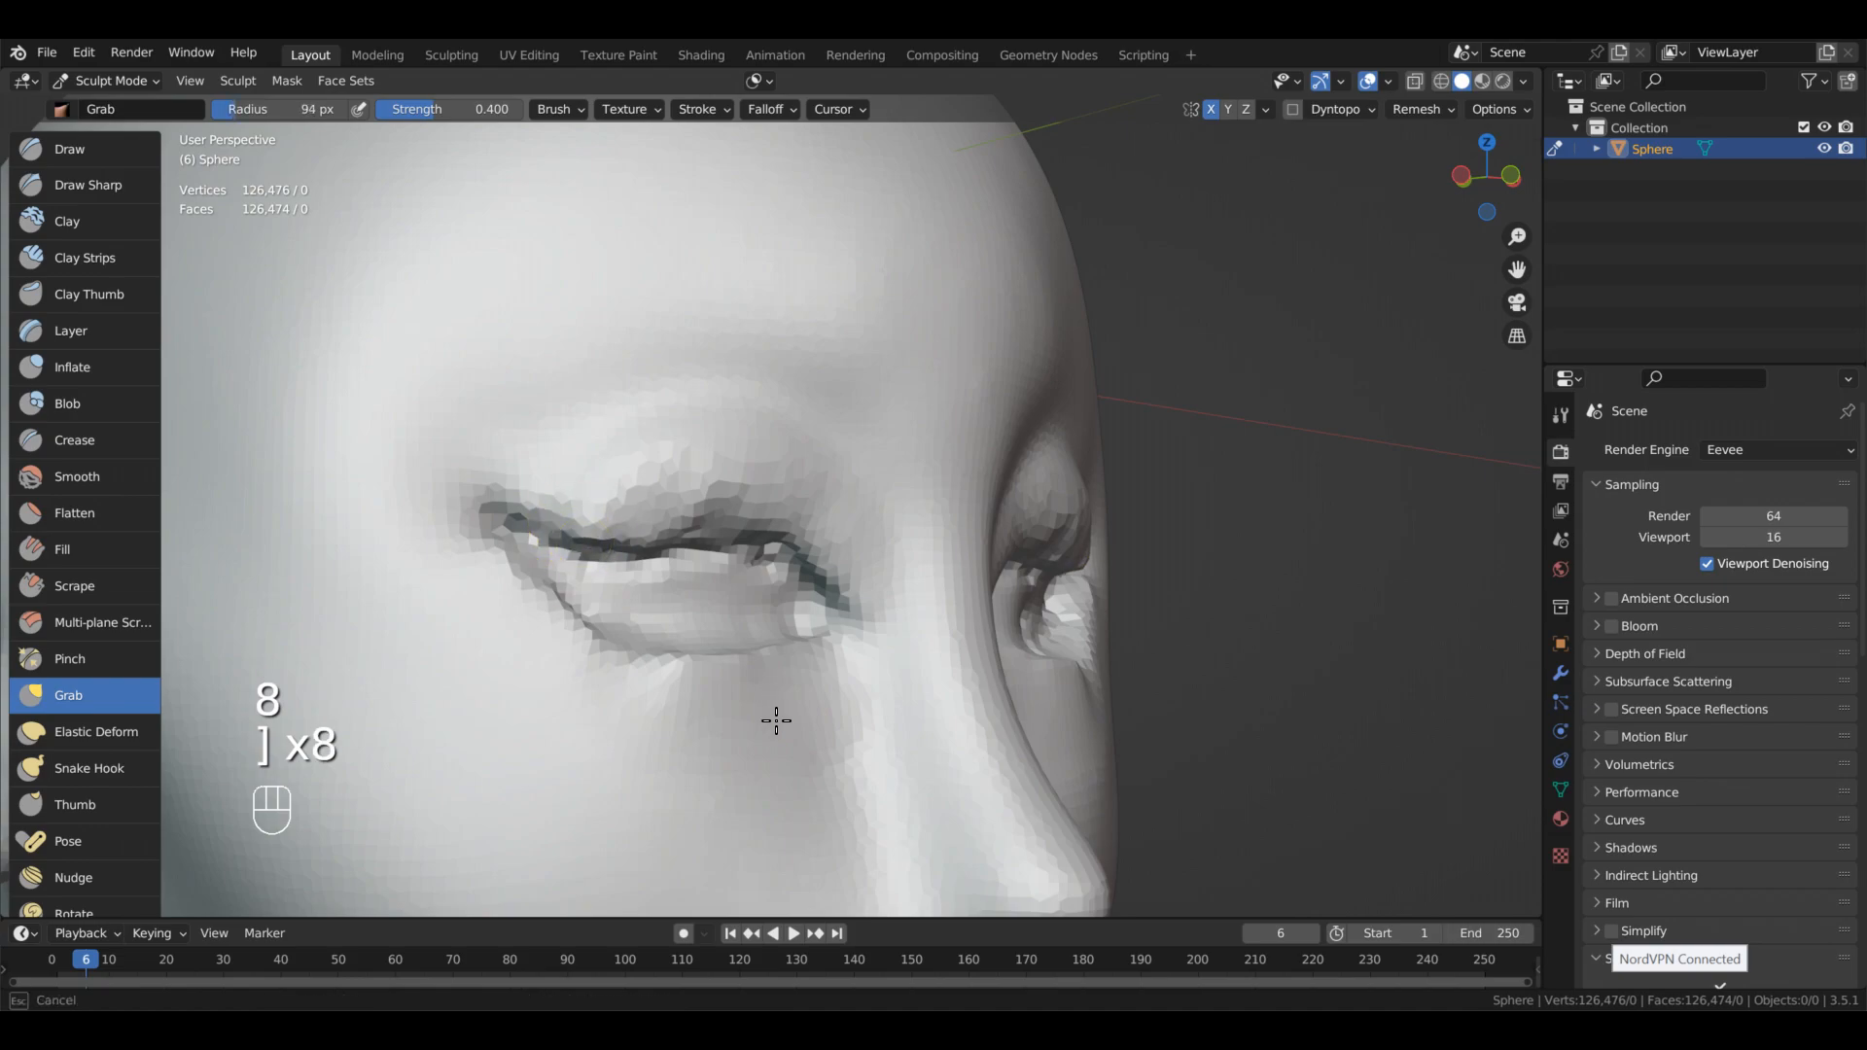
mouse_move(934, 696)
alt+mouse_down()
mouse_move(948, 746)
mouse_move(1050, 709)
mouse_move(934, 684)
alt+mouse_up()
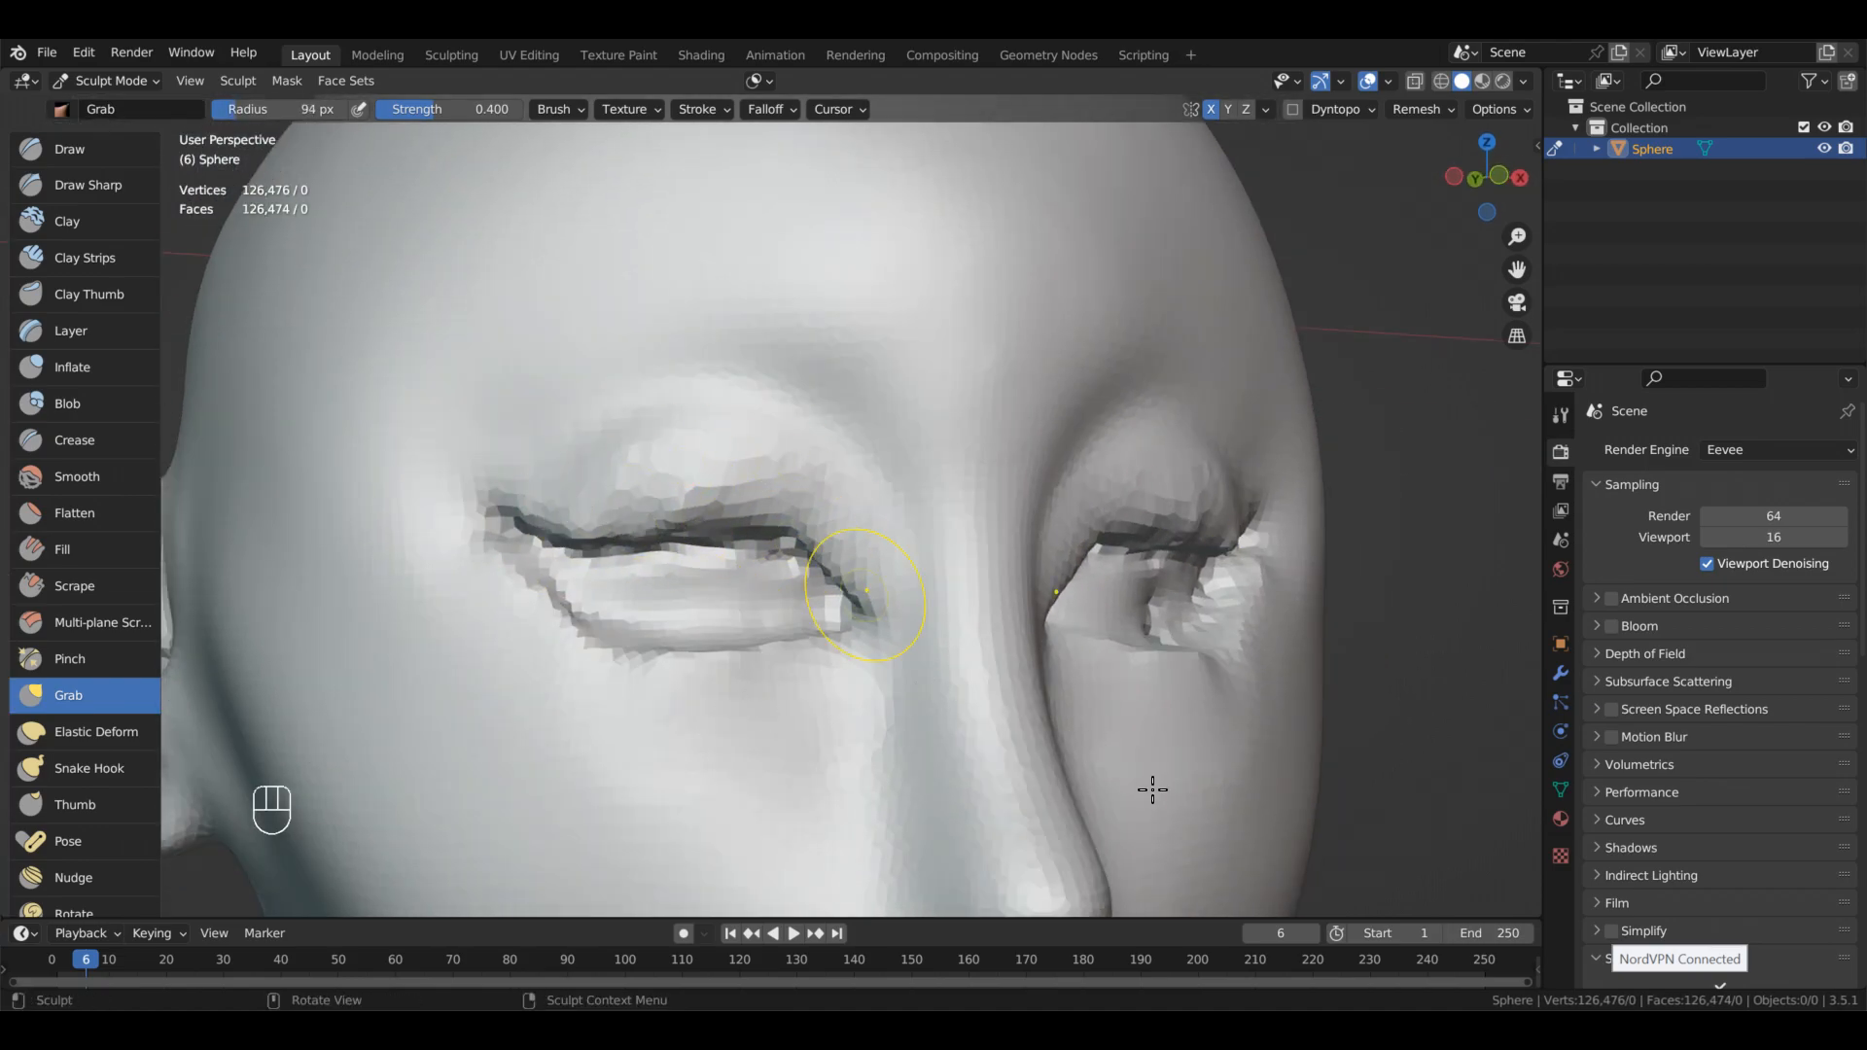
alt+drag(949, 657, 788, 671)
alt+drag(992, 701, 940, 686)
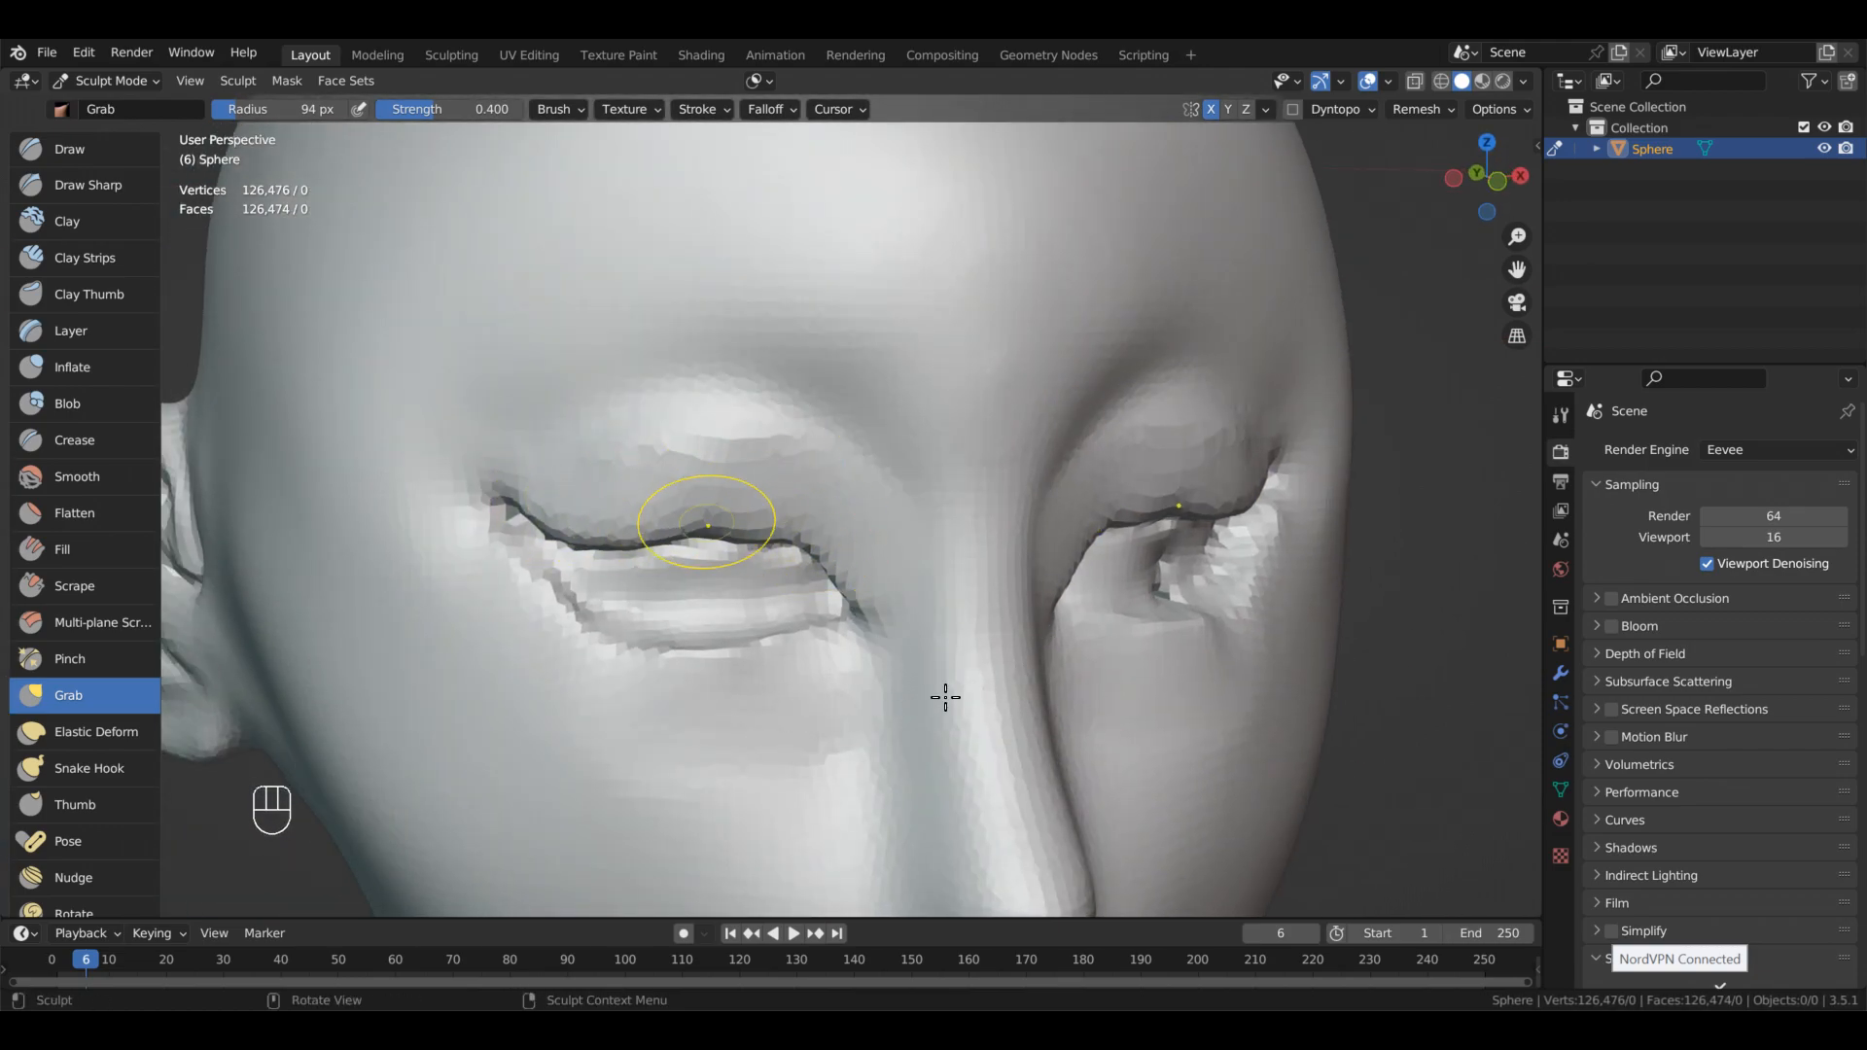
mouse_move(1025, 817)
alt+mouse_down()
mouse_move(680, 762)
mouse_move(1097, 977)
mouse_move(1062, 848)
alt+mouse_up()
mouse_move(1062, 848)
alt+mouse_down()
mouse_move(1167, 844)
mouse_move(1011, 839)
mouse_move(1087, 848)
alt+mouse_up()
mouse_move(1093, 844)
alt+mouse_down()
mouse_move(1071, 833)
mouse_move(1041, 875)
mouse_move(1101, 868)
alt+mouse_up()
- Carve the inside of the eye opening between both lids with the Draw Sharp brush at 38 px
key(2)
mouse_move(1099, 862)
ctrl+mouse_down()
mouse_move(950, 883)
mouse_move(1106, 831)
ctrl+mouse_up()
key(ctrl+z)
key(ctrl+z)
key(bracketleft)
key(bracketleft)
key(bracketleft)
key(bracketleft)
key(bracketleft)
key(bracketleft)
key(bracketleft)
key(bracketleft)
ctrl+drag(918, 866, 854, 817)
mouse_move(1065, 854)
ctrl+mouse_down()
mouse_move(938, 871)
mouse_move(800, 859)
mouse_move(1074, 853)
mouse_move(1097, 797)
mouse_move(882, 781)
ctrl+mouse_up()
mouse_move(1046, 834)
middle_down()
mouse_move(884, 842)
mouse_move(962, 873)
middle_up()
middle_drag(783, 844, 882, 765)
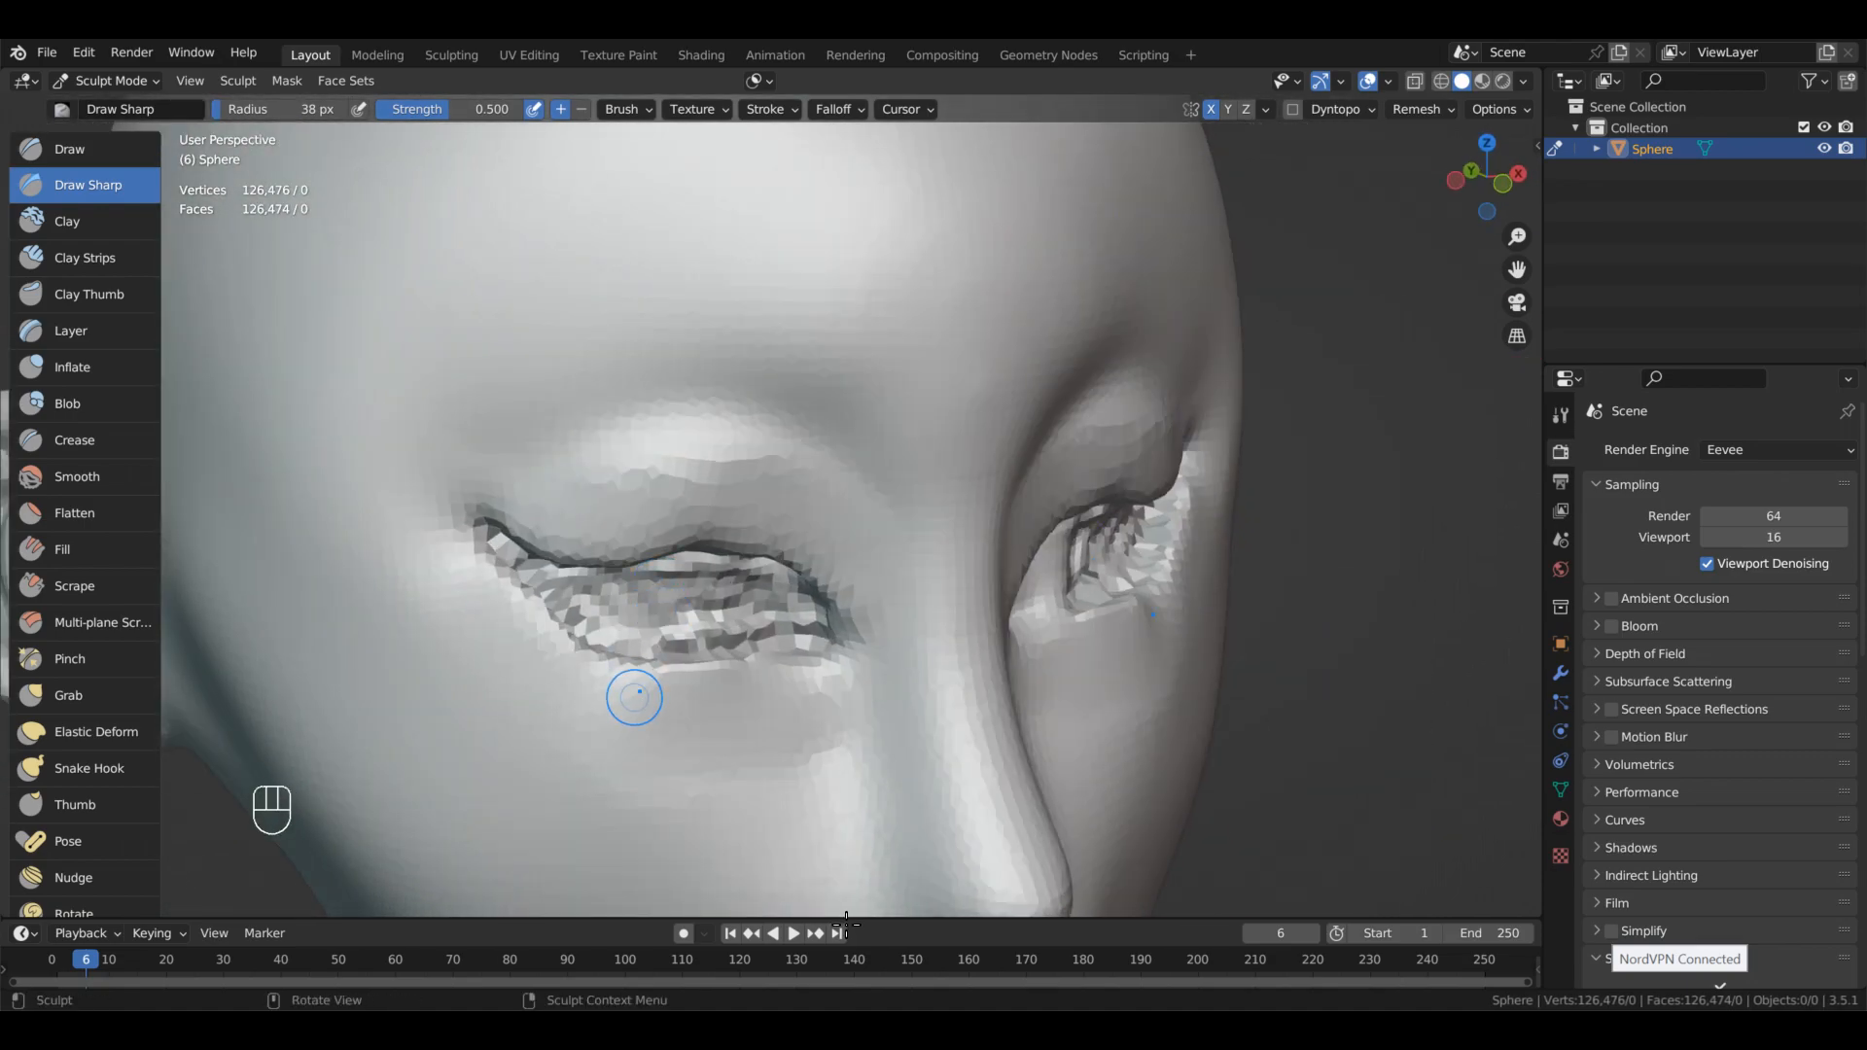
middle_drag(665, 702, 690, 742)
mouse_move(771, 700)
alt+mouse_down()
mouse_move(954, 842)
mouse_move(1051, 854)
mouse_move(958, 808)
mouse_move(1006, 924)
mouse_move(1013, 838)
mouse_move(1082, 873)
mouse_move(1065, 900)
mouse_move(1008, 850)
mouse_move(1089, 882)
alt+mouse_up()
- Reshape the lower eyelid with the Grab brush at 75 px and smooth the eye opening
key(8)
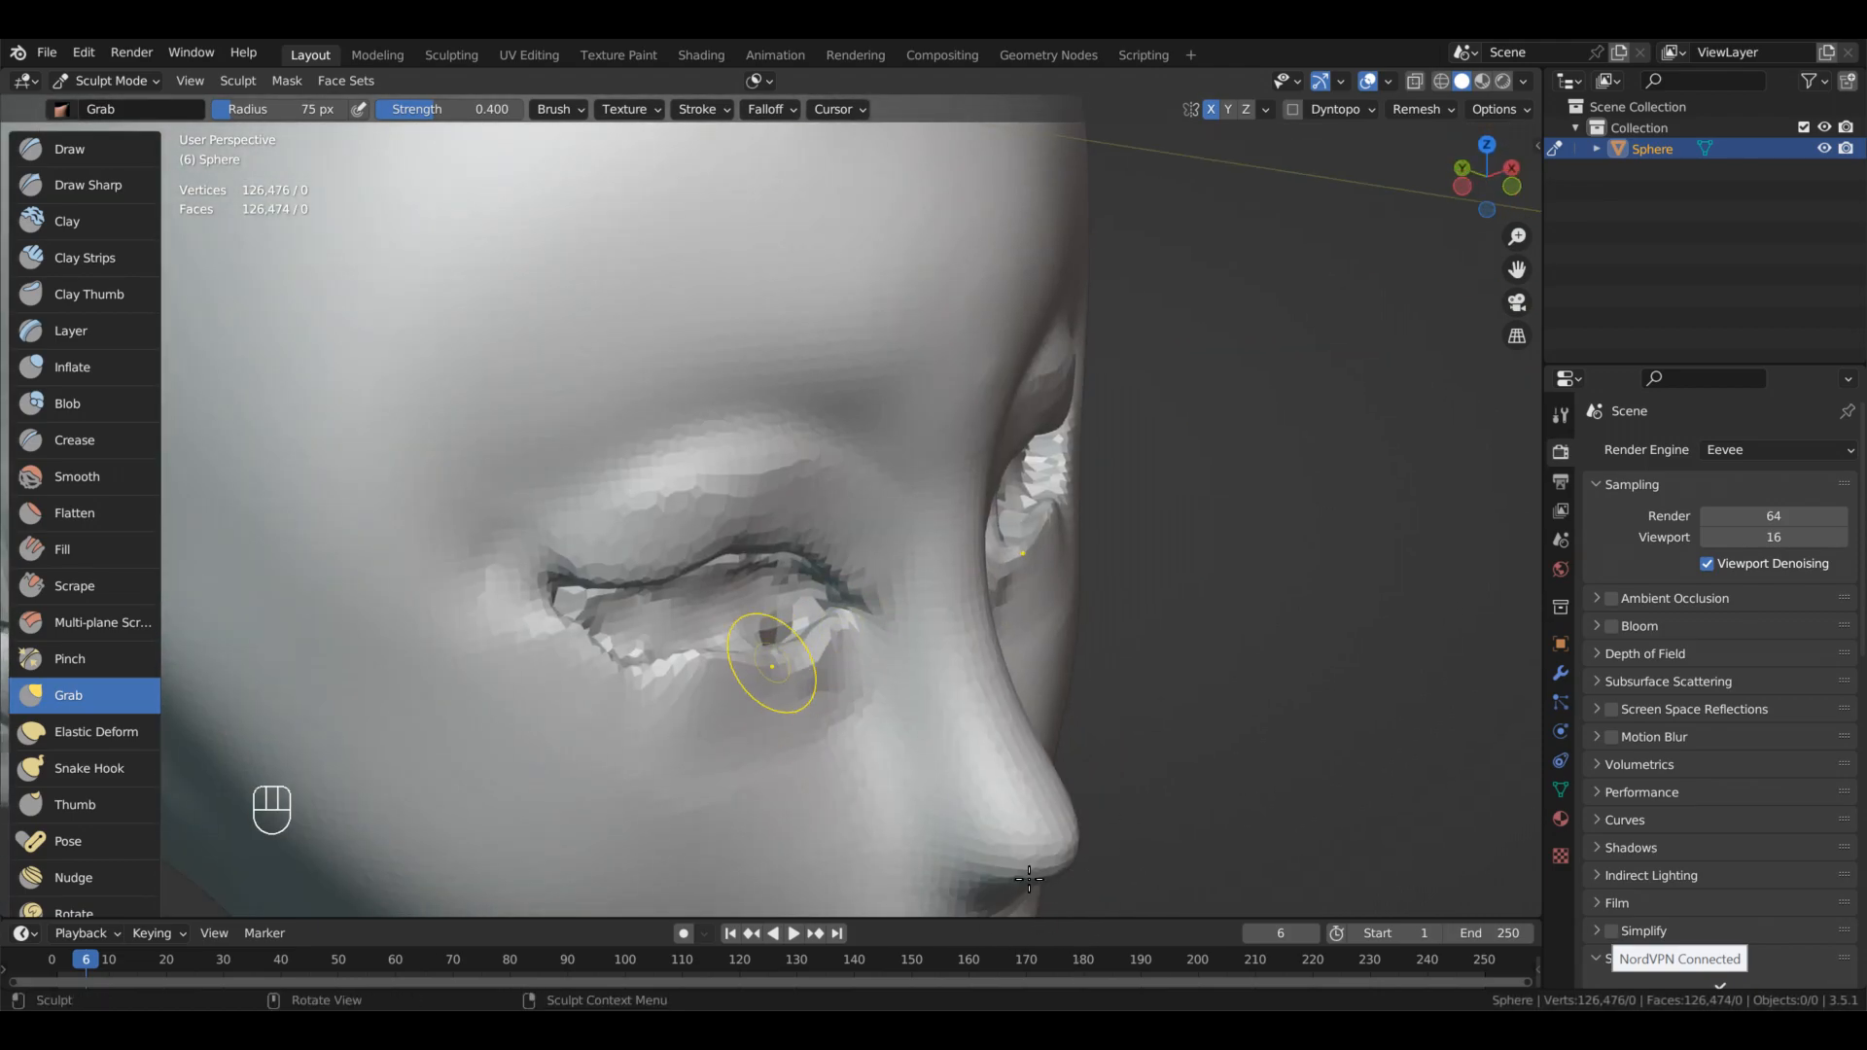
alt+drag(1129, 813, 999, 810)
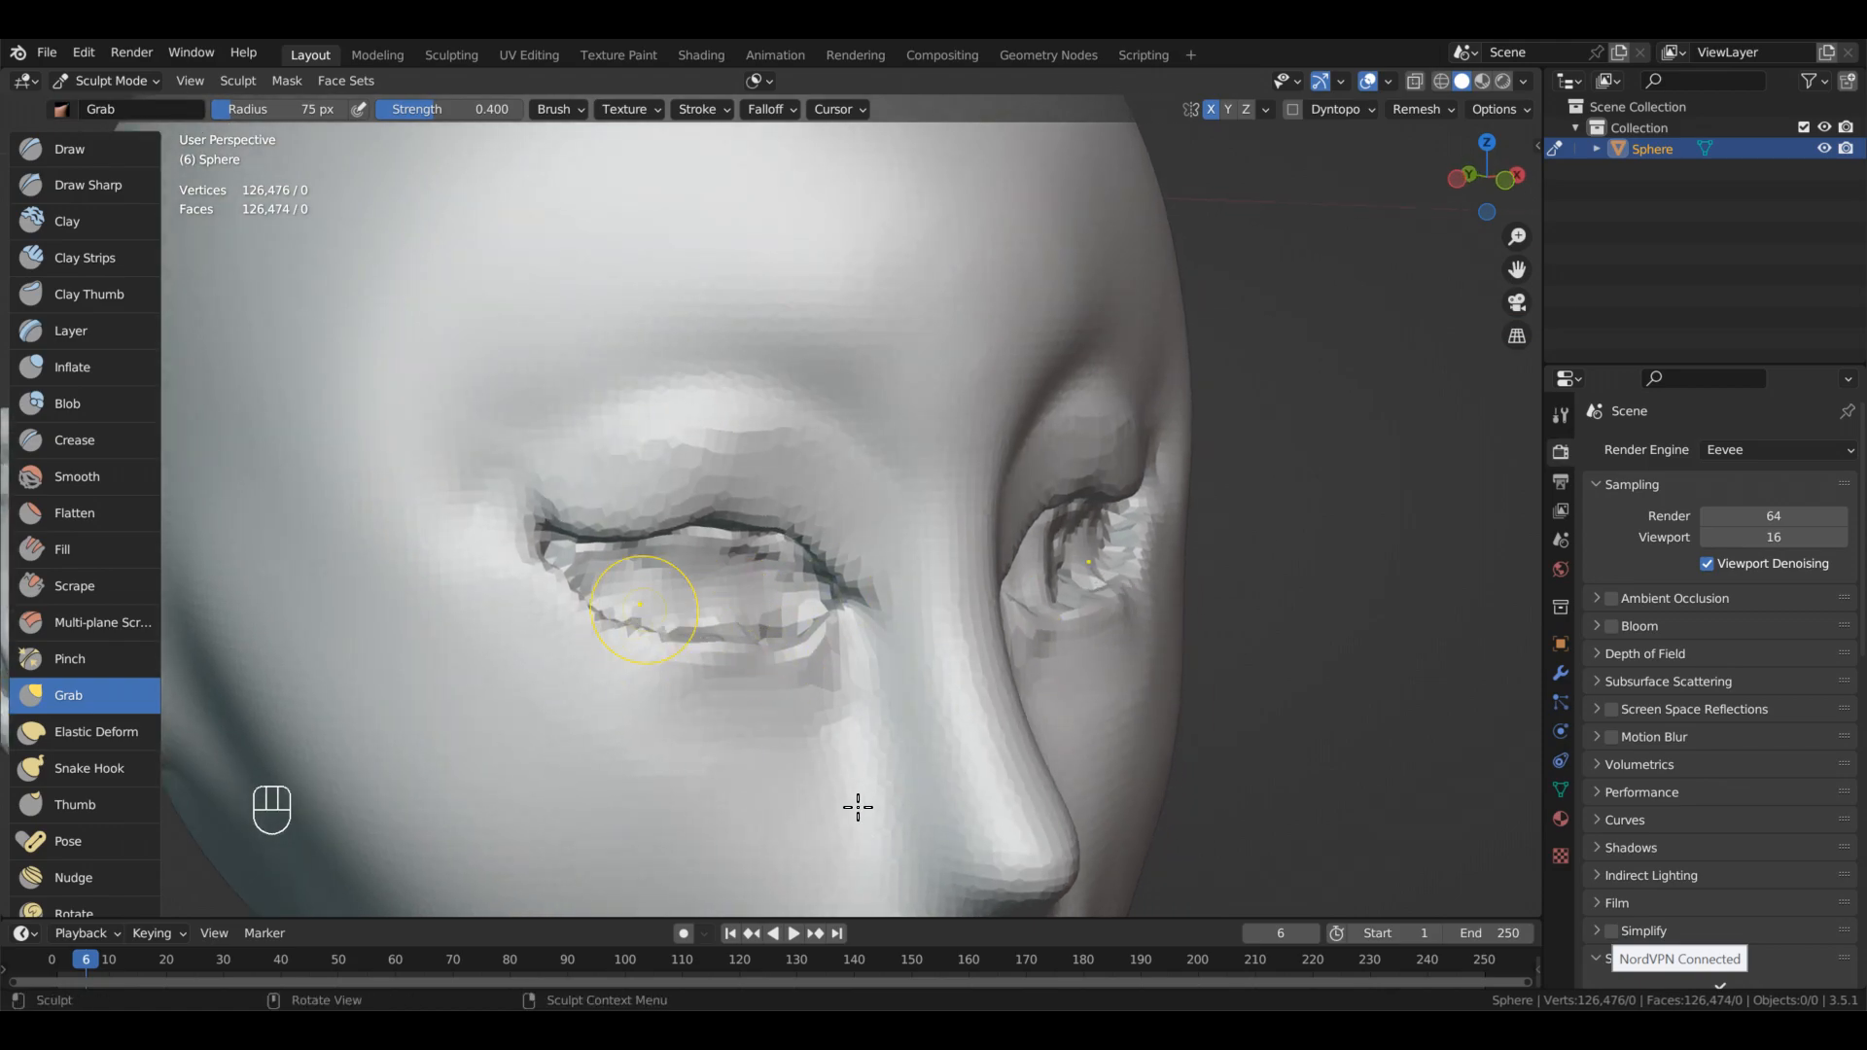
alt+drag(821, 850, 817, 770)
mouse_move(817, 770)
shift+mouse_down()
mouse_move(925, 858)
mouse_move(964, 844)
mouse_move(958, 783)
shift+mouse_up()
alt+drag(1109, 768, 1061, 684)
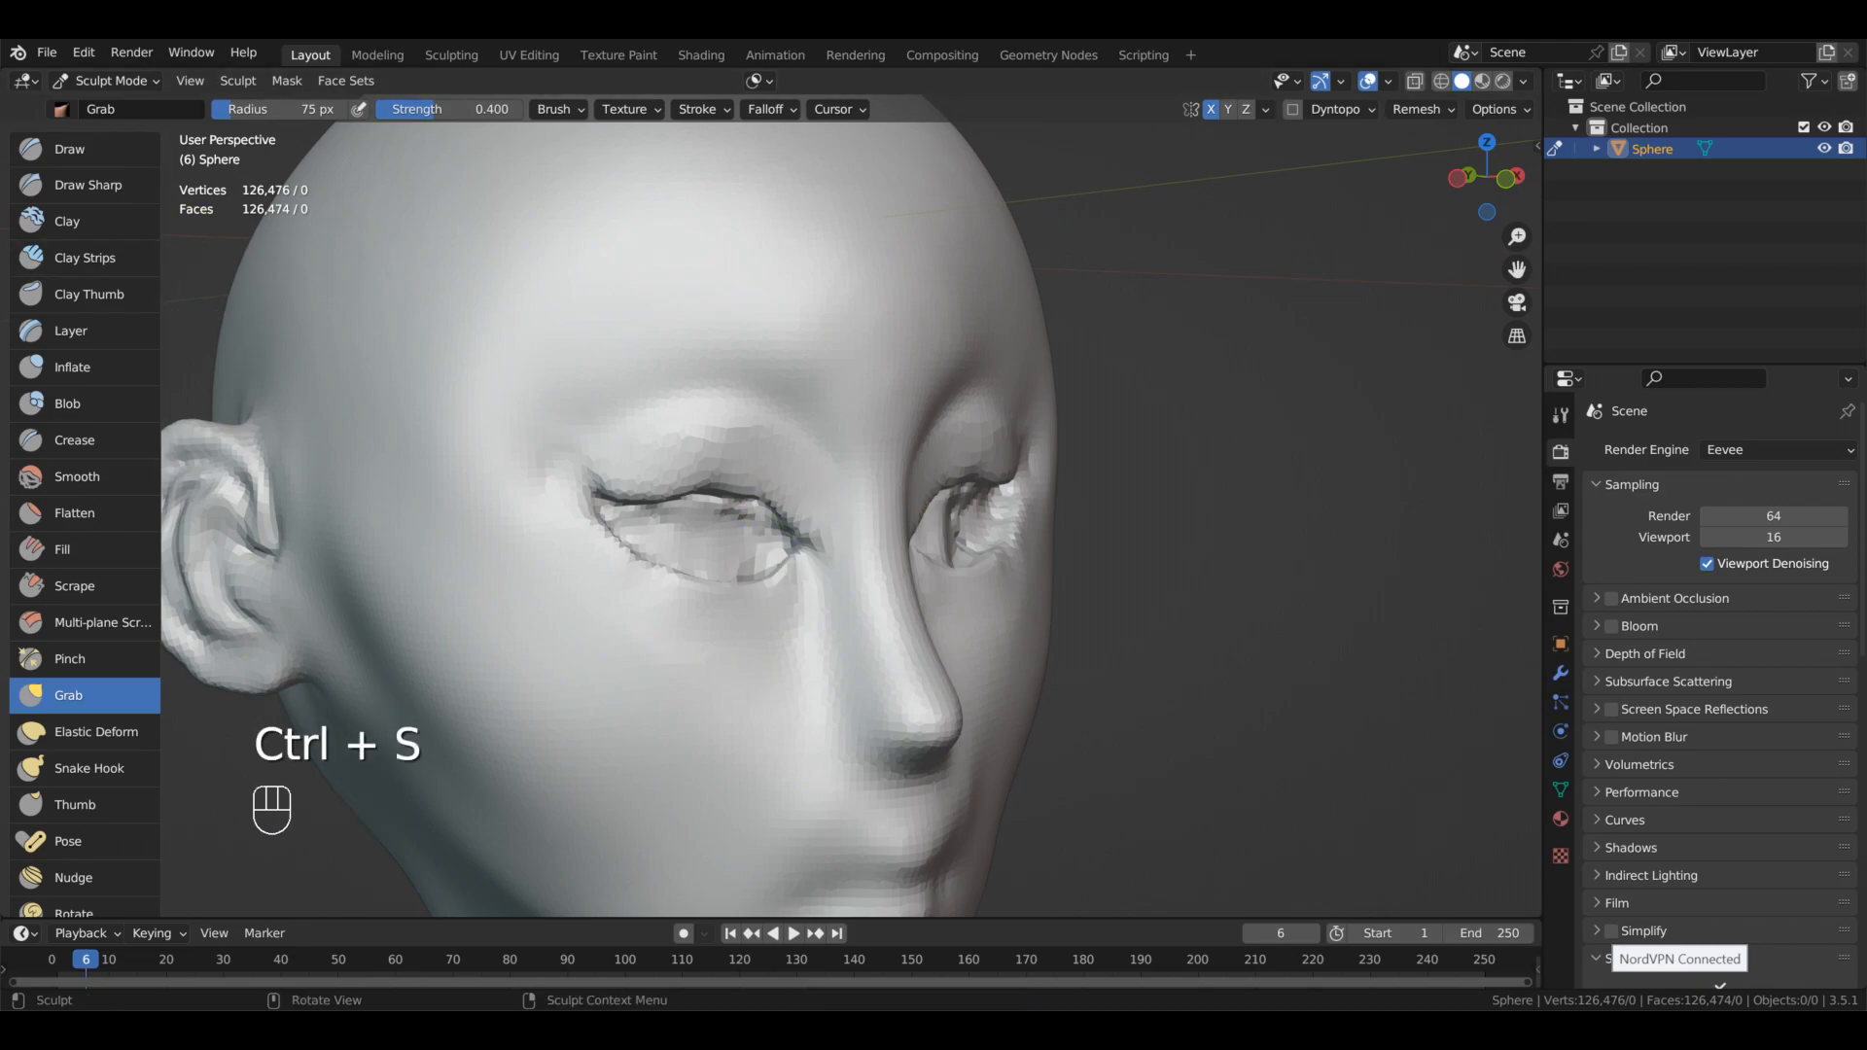
- Undo the recent strokes, including the bump pulled out at the temple, and redo the last three
alt+drag(1061, 683, 941, 786)
mouse_move(978, 711)
alt+mouse_down()
mouse_move(954, 804)
mouse_move(875, 638)
mouse_move(909, 688)
mouse_move(925, 645)
alt+mouse_up()
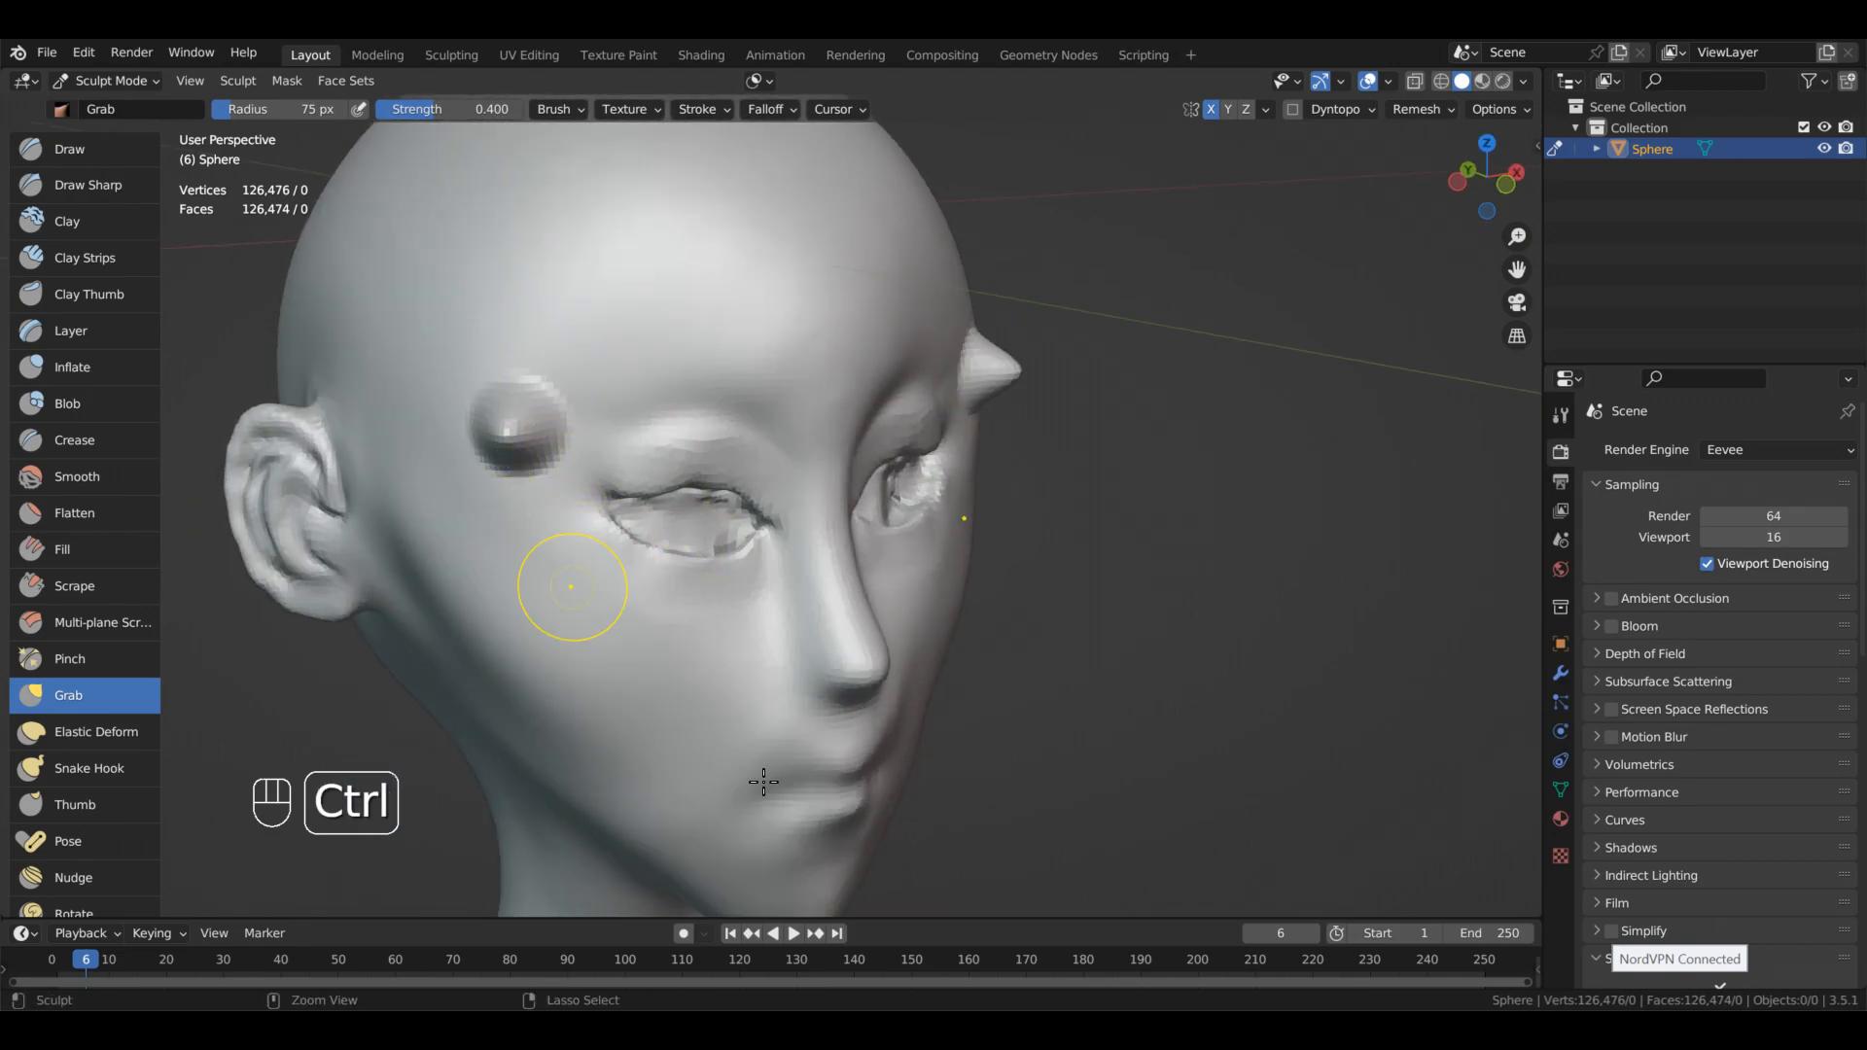
key(ctrl+z)
key(ctrl+z)
key(ctrl+z)
key(ctrl+z)
key(ctrl+z)
key(ctrl+z)
key(ctrl+z)
key(ctrl+z)
key(ctrl+z)
key(ctrl+z)
key(ctrl+z)
key(ctrl+z)
key(ctrl+z)
key(ctrl+z)
key(ctrl+z)
key(ctrl+z)
key(ctrl+z)
key(ctrl+z)
key(ctrl+z)
key(ctrl+z)
key(ctrl+shift+z)
key(ctrl+shift+z)
key(ctrl+shift+z)
- Refine the lower eyelid edge with the Draw Sharp brush at 43 px, undoing the last stroke, and smooth it
mouse_move(813, 584)
alt+mouse_down()
mouse_move(1050, 843)
mouse_move(1011, 744)
mouse_move(1059, 675)
mouse_move(1002, 730)
alt+mouse_up()
mouse_move(1002, 729)
alt+mouse_down()
mouse_move(950, 700)
mouse_move(937, 659)
alt+mouse_up()
mouse_move(1029, 698)
alt+mouse_down()
mouse_move(919, 847)
mouse_move(915, 794)
mouse_move(779, 733)
mouse_move(916, 759)
mouse_move(779, 807)
alt+mouse_up()
key(ctrl+z)
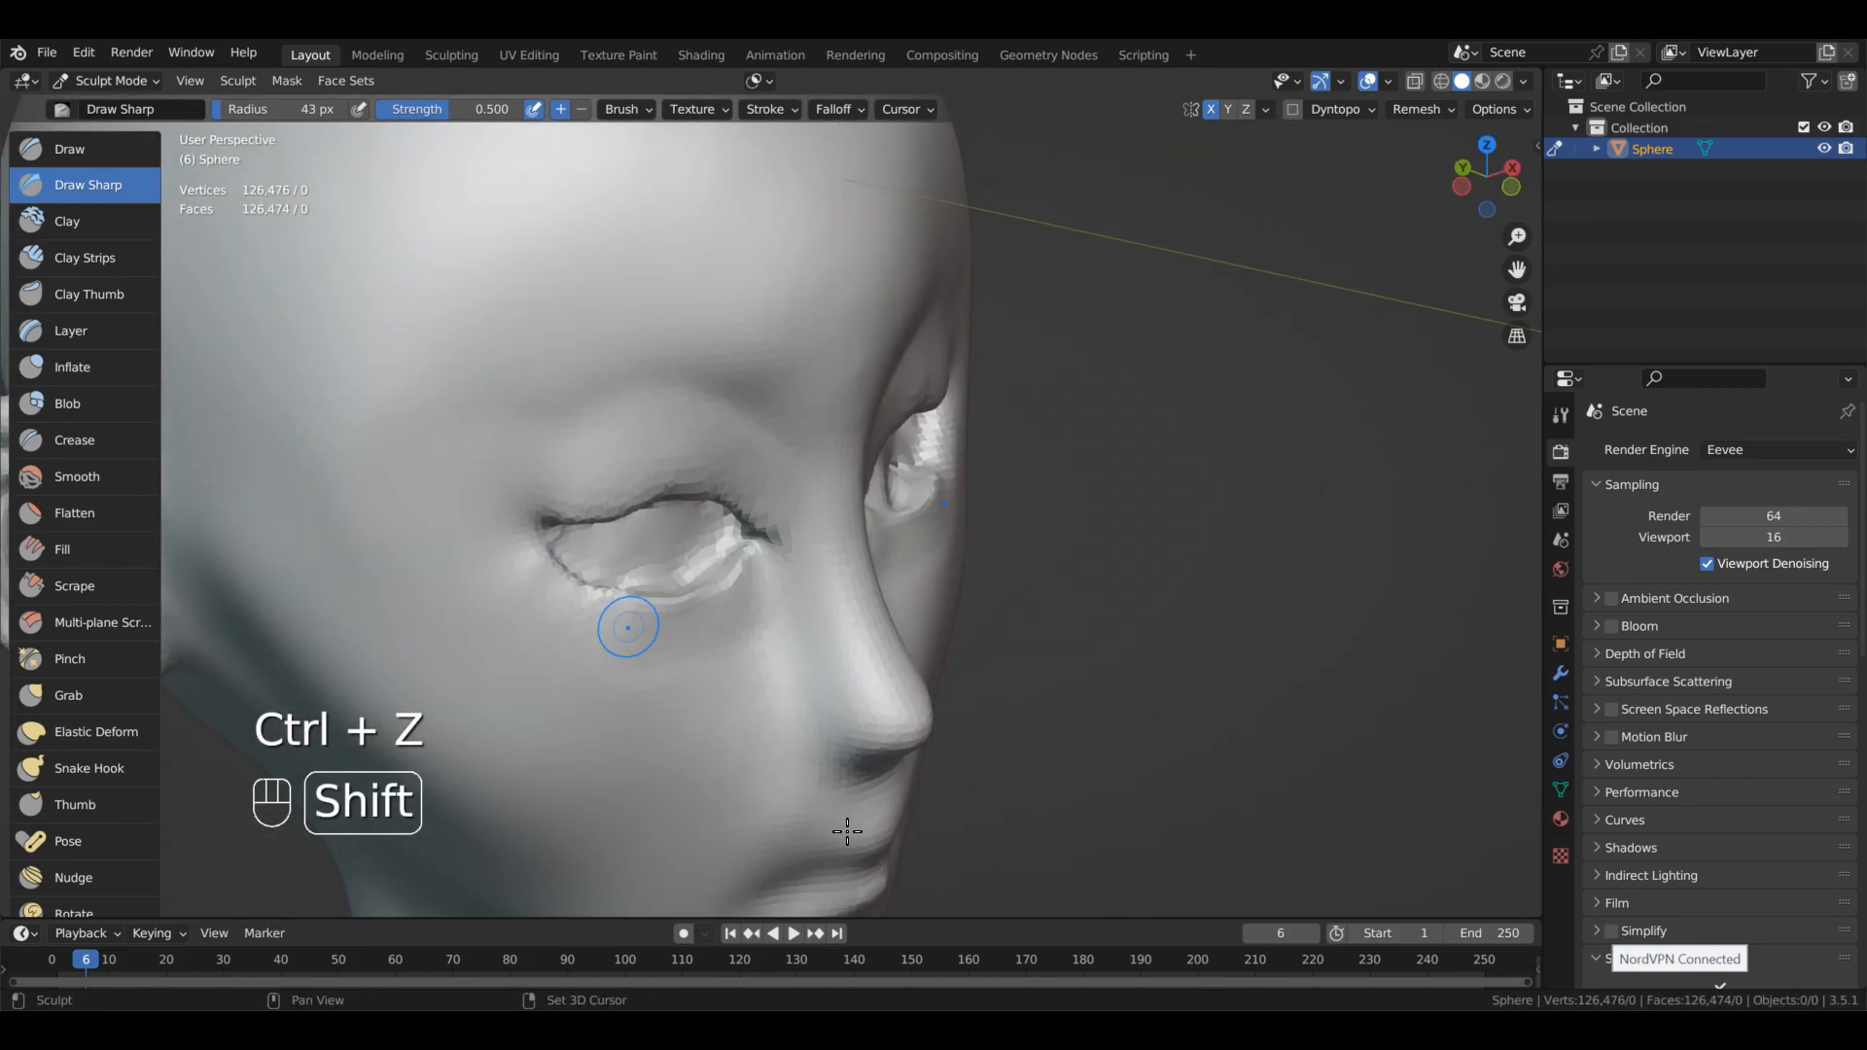
- Reshape the upper eyelid edge towards the inner eye corner with the Grab brush at 77 px, undoing the unwanted strokes
alt+drag(849, 646, 998, 745)
key(8)
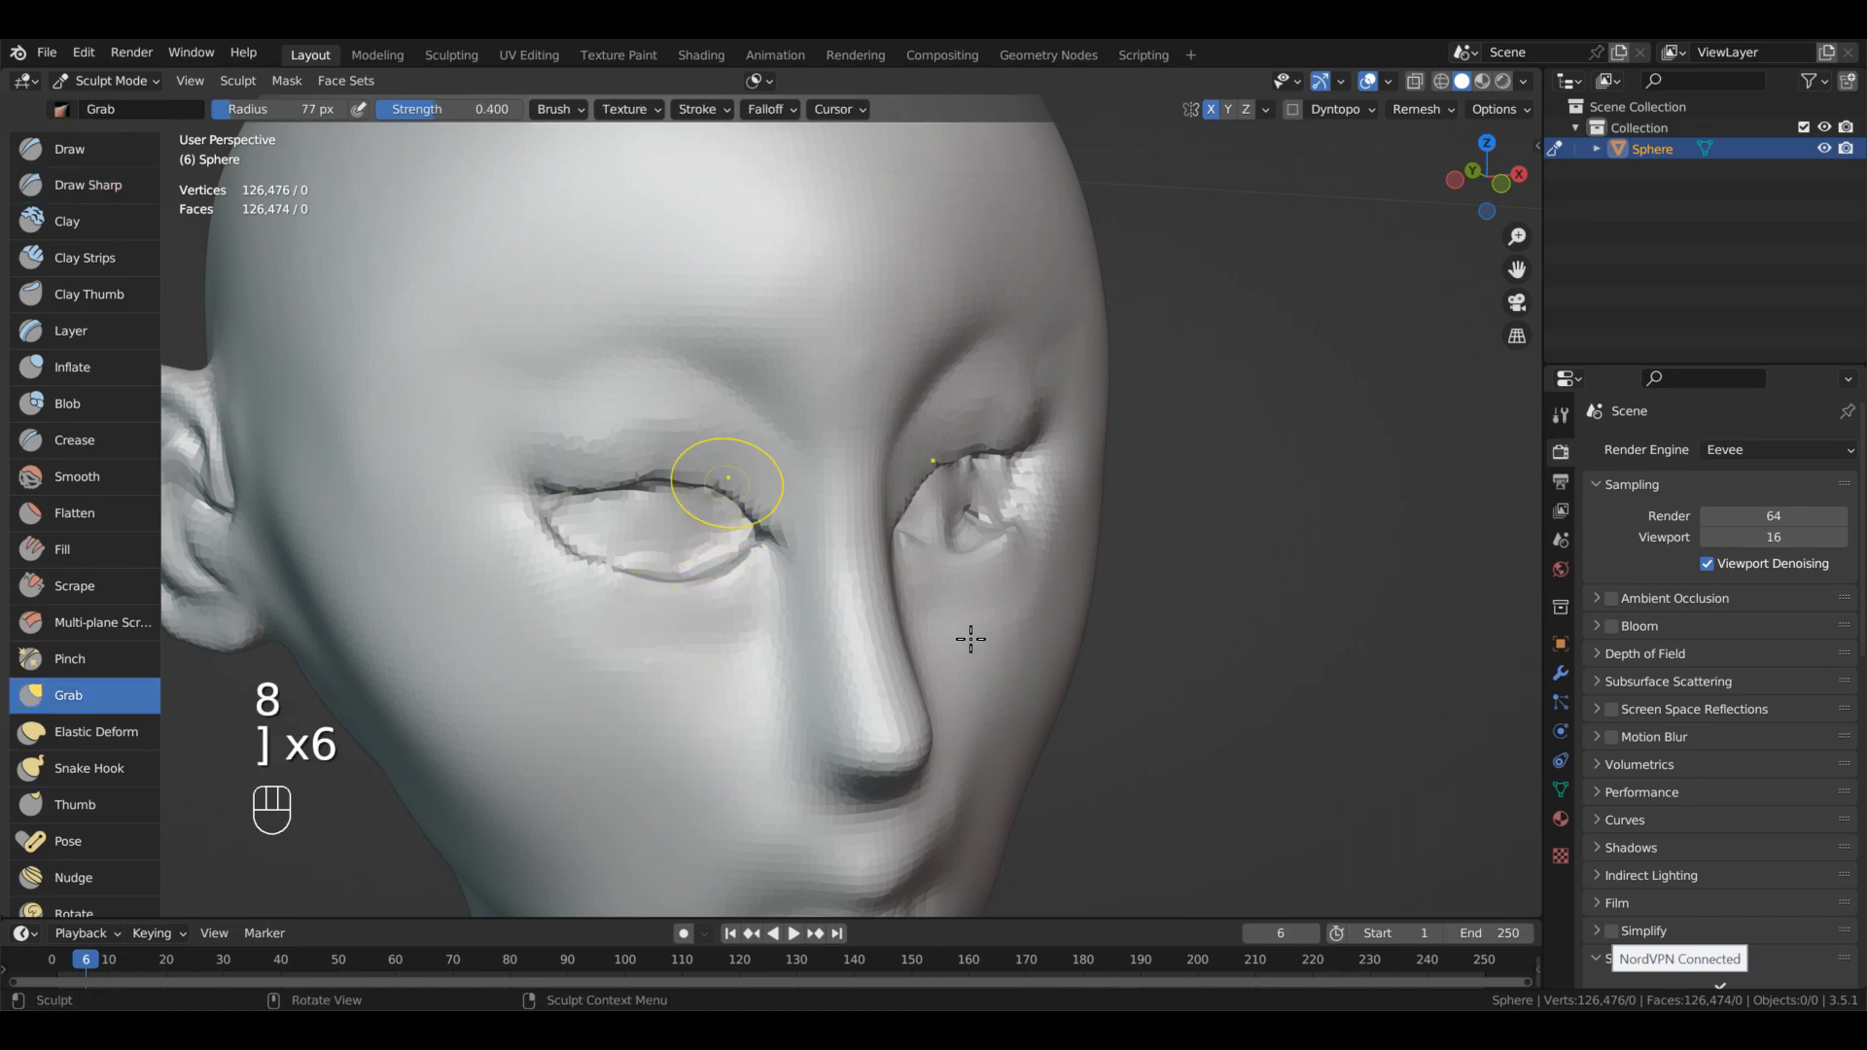
key(bracketright)
middle_drag(969, 639, 985, 646)
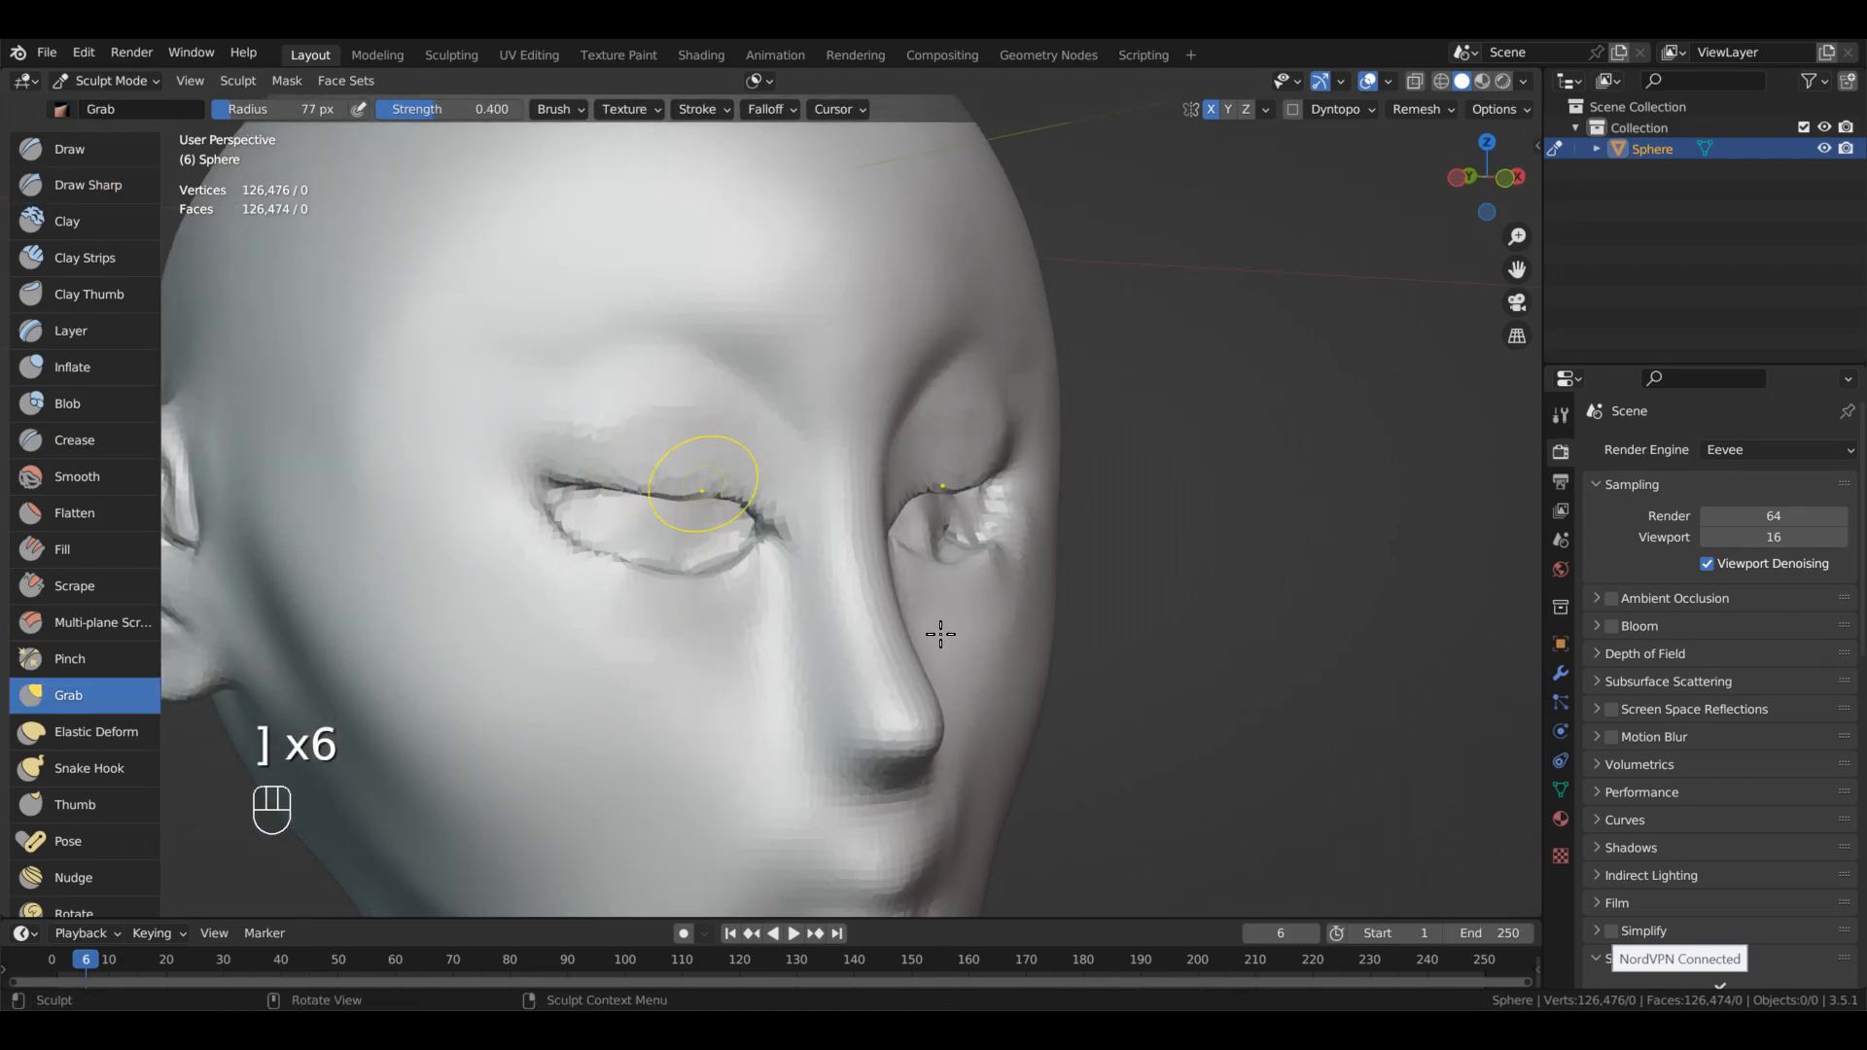
middle_drag(938, 619, 840, 744)
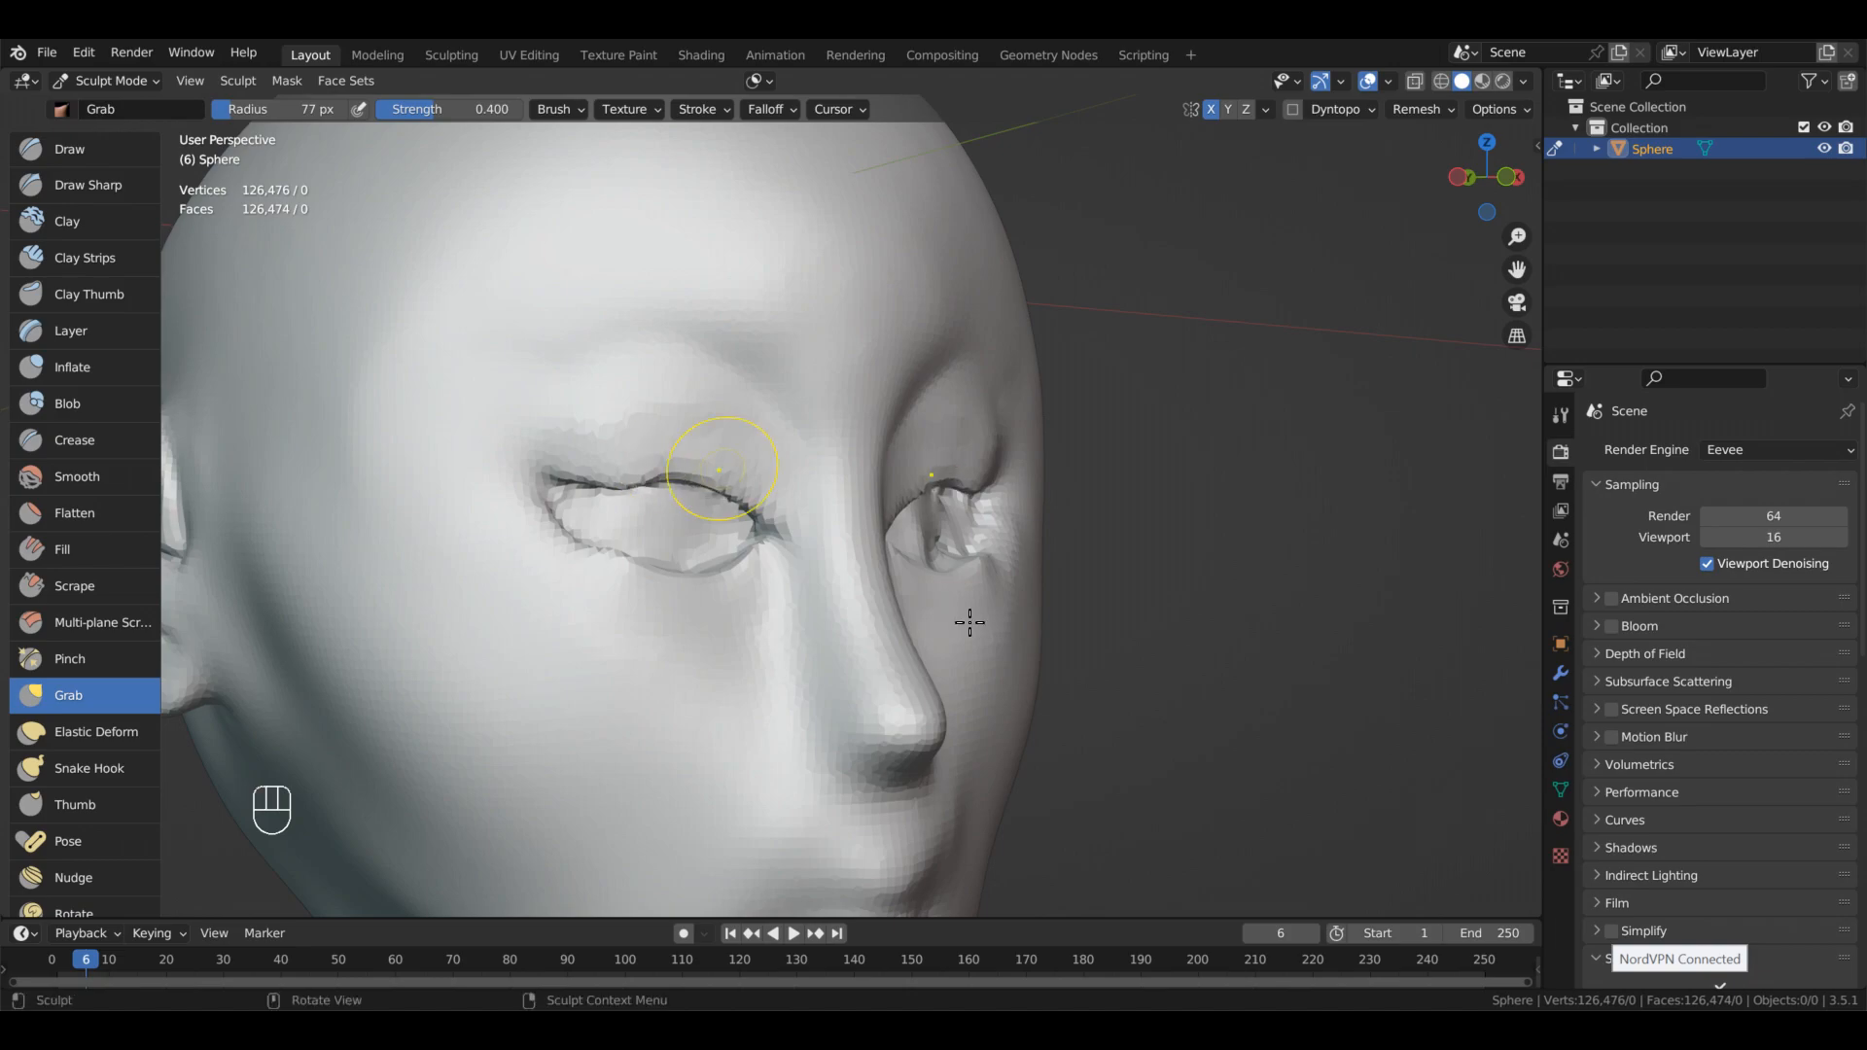
key(ctrl+z)
middle_drag(933, 595, 810, 746)
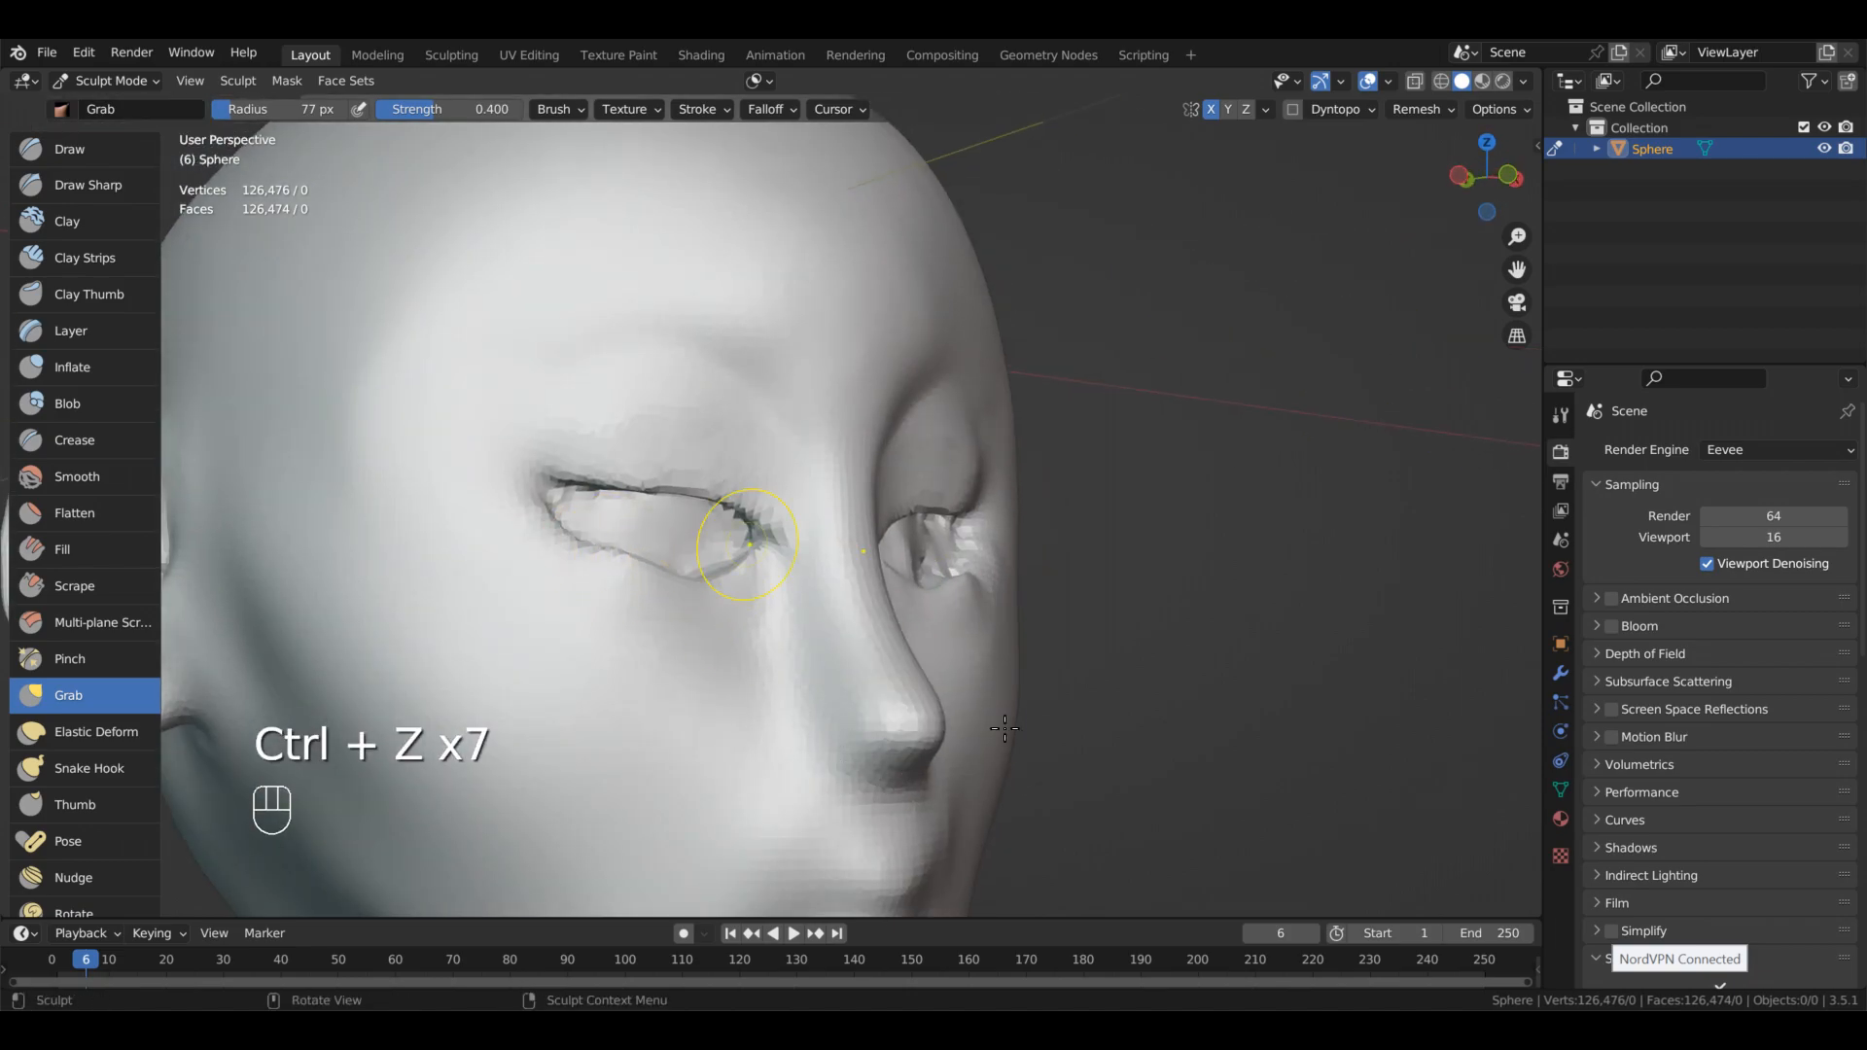
alt+middle_drag(944, 718, 1158, 806)
mouse_move(961, 750)
alt+mouse_down()
mouse_move(842, 679)
mouse_move(943, 846)
mouse_move(813, 738)
mouse_move(872, 788)
mouse_move(958, 734)
mouse_move(889, 729)
mouse_move(948, 809)
mouse_move(891, 669)
mouse_move(924, 699)
mouse_move(875, 646)
mouse_move(856, 681)
mouse_move(820, 608)
mouse_move(1032, 706)
mouse_move(837, 817)
mouse_move(784, 709)
mouse_move(863, 646)
mouse_move(996, 667)
mouse_move(925, 645)
mouse_move(1181, 945)
mouse_move(1079, 856)
mouse_move(1118, 866)
mouse_move(963, 875)
mouse_move(1237, 879)
mouse_move(1228, 710)
alt+mouse_up()
key(ctrl+z)
key(ctrl+z)
- Smooth the surface inside the eye opening and pull the outer eye corner slightly upward with the Grab brush
shift+drag(941, 538, 919, 530)
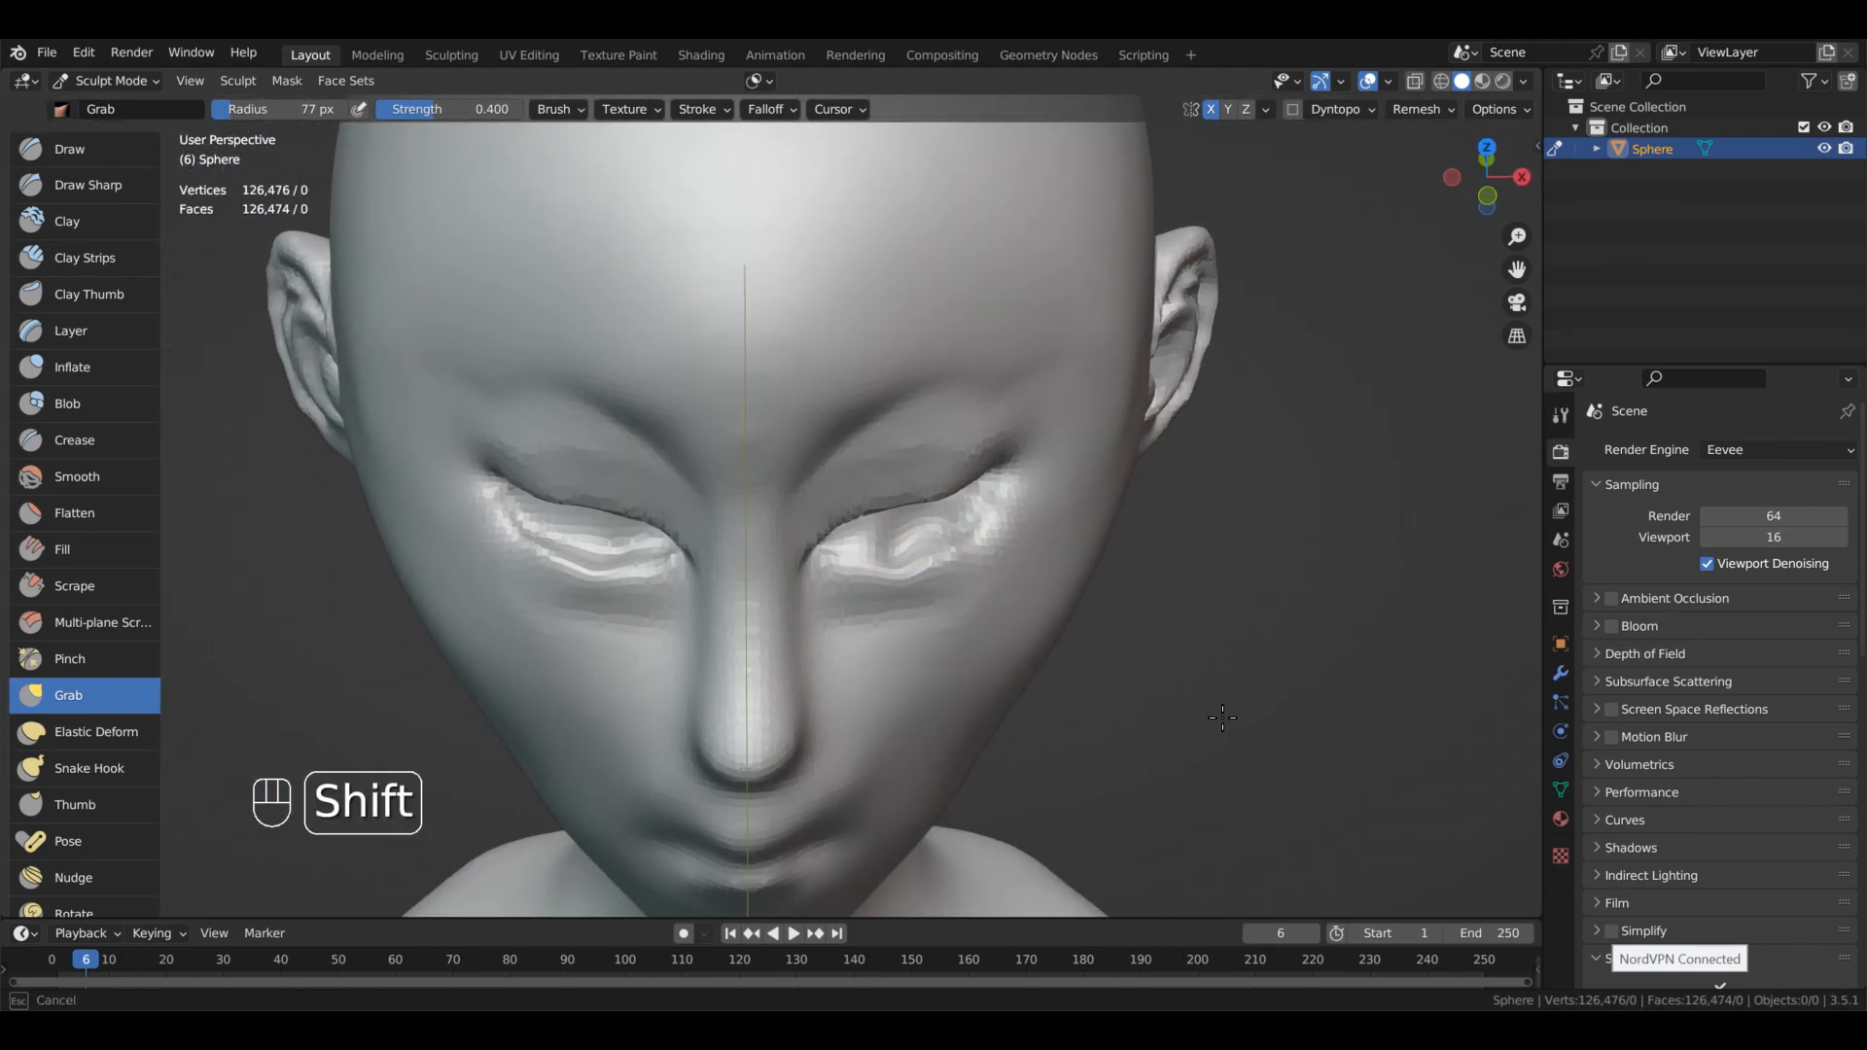
alt+drag(1201, 734, 1187, 696)
shift+drag(895, 525, 963, 515)
mouse_move(1254, 685)
alt+mouse_down()
mouse_move(1190, 694)
mouse_move(1323, 680)
alt+mouse_up()
drag(992, 538, 994, 501)
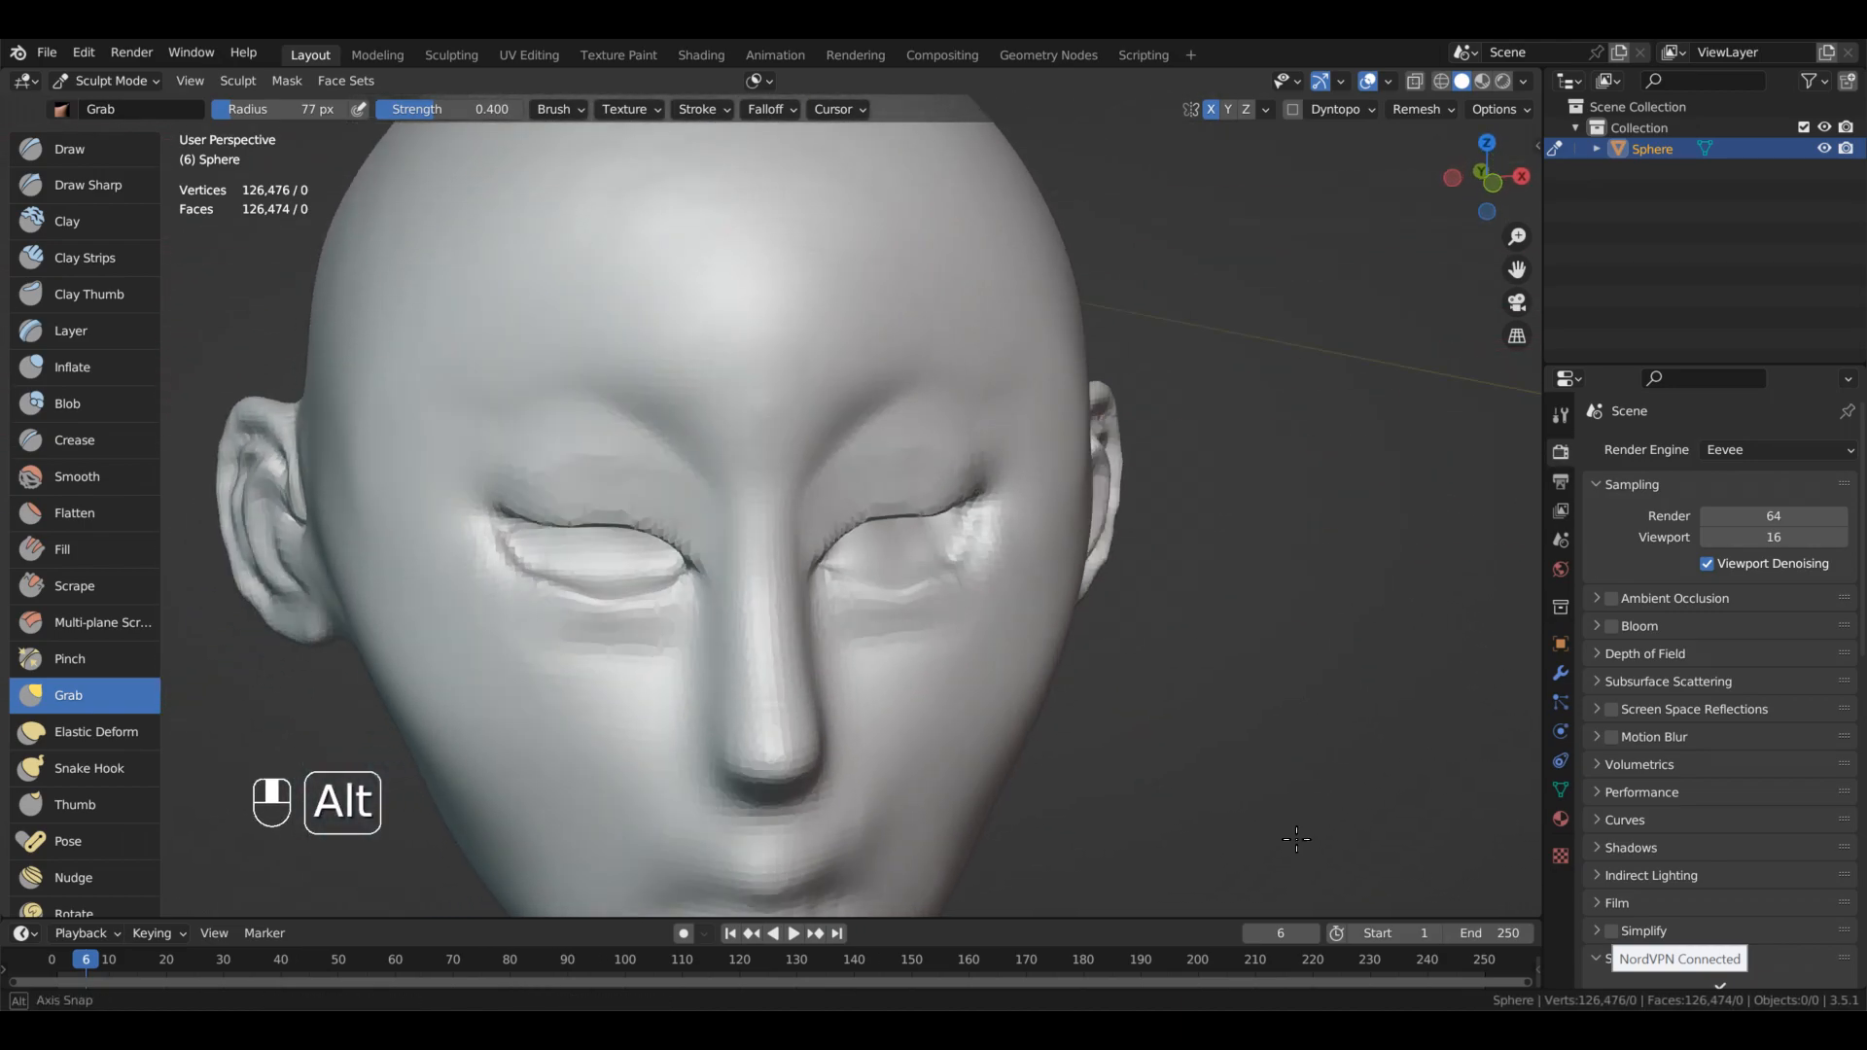